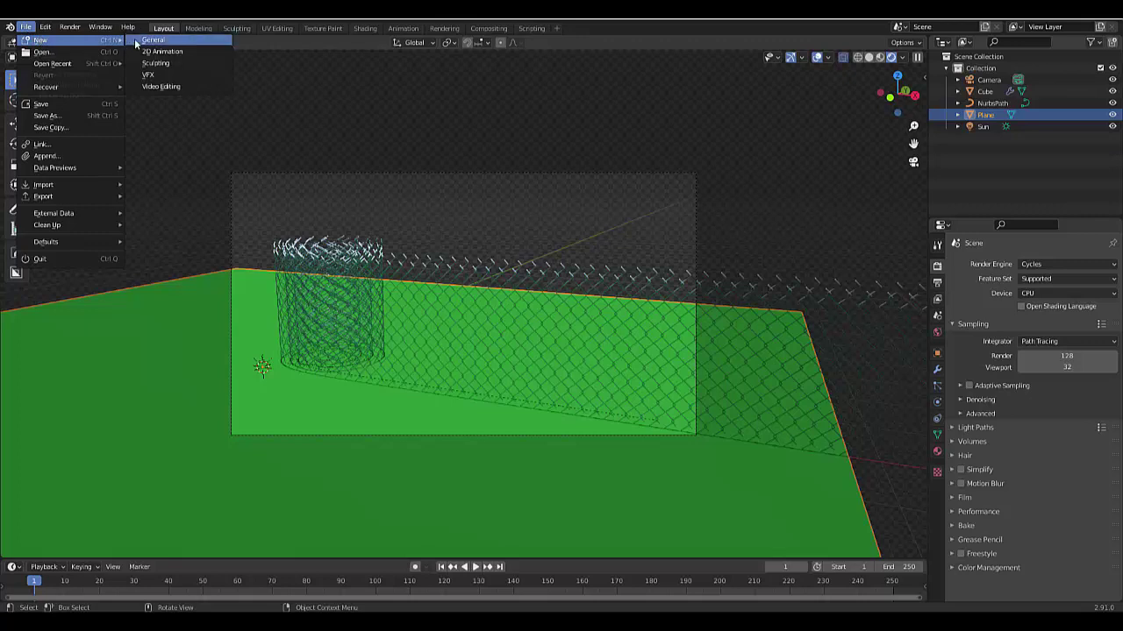
# - Start a new General file without saving the current scene, and view the default cube from the front
pyautogui.click(149, 42)
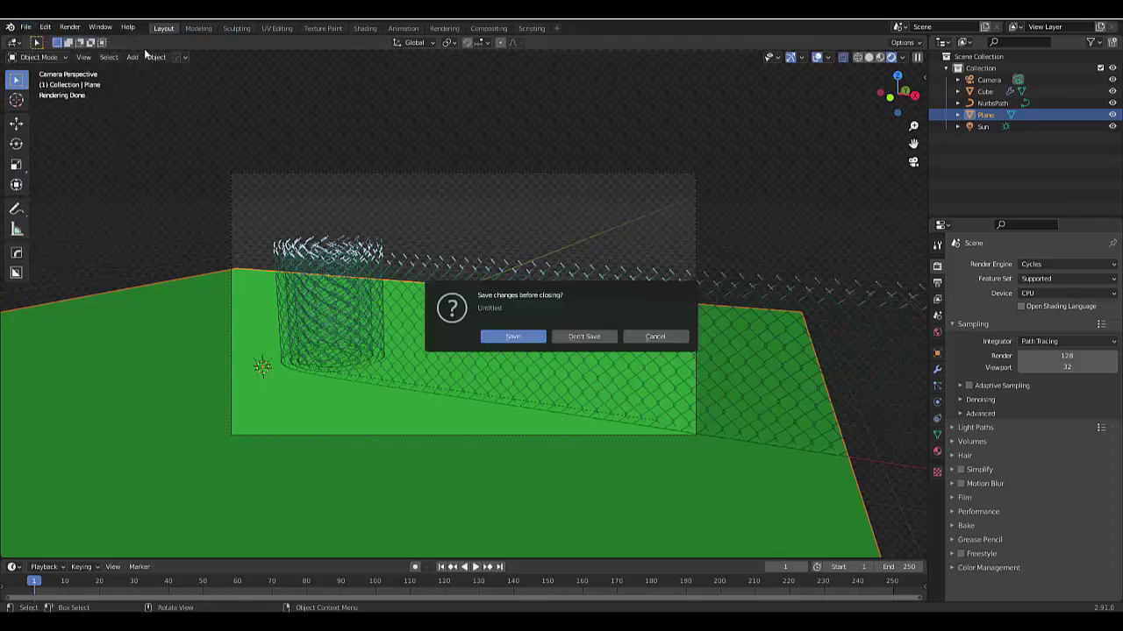
pyautogui.click(585, 335)
pyautogui.moveTo(531, 343); pyautogui.dragTo(480, 404, button='middle')
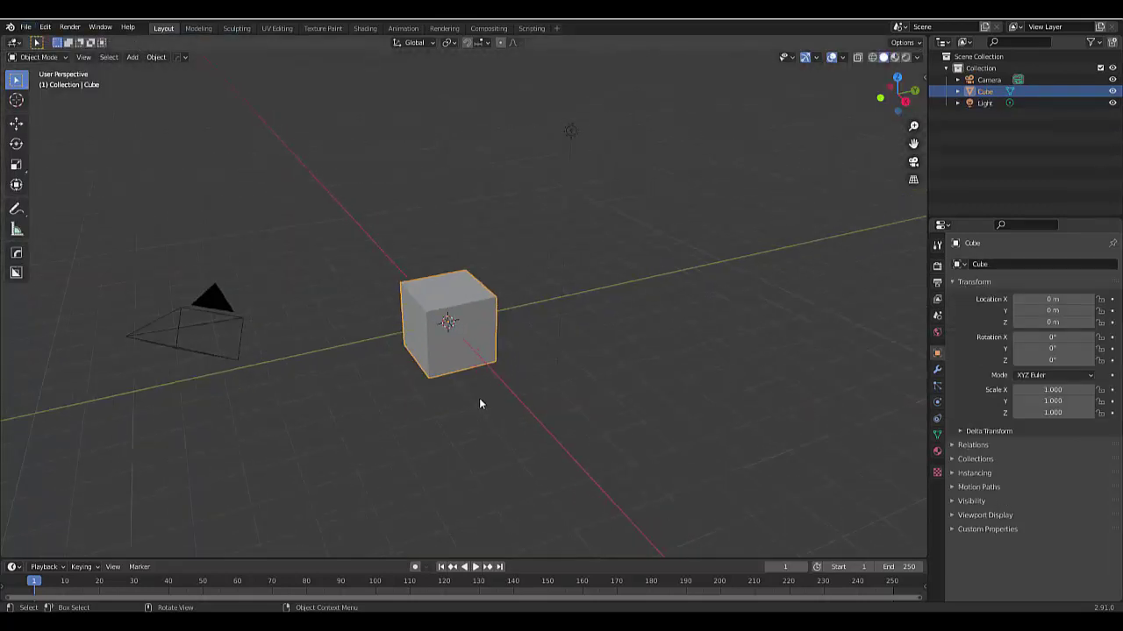
pyautogui.press('KP_1')
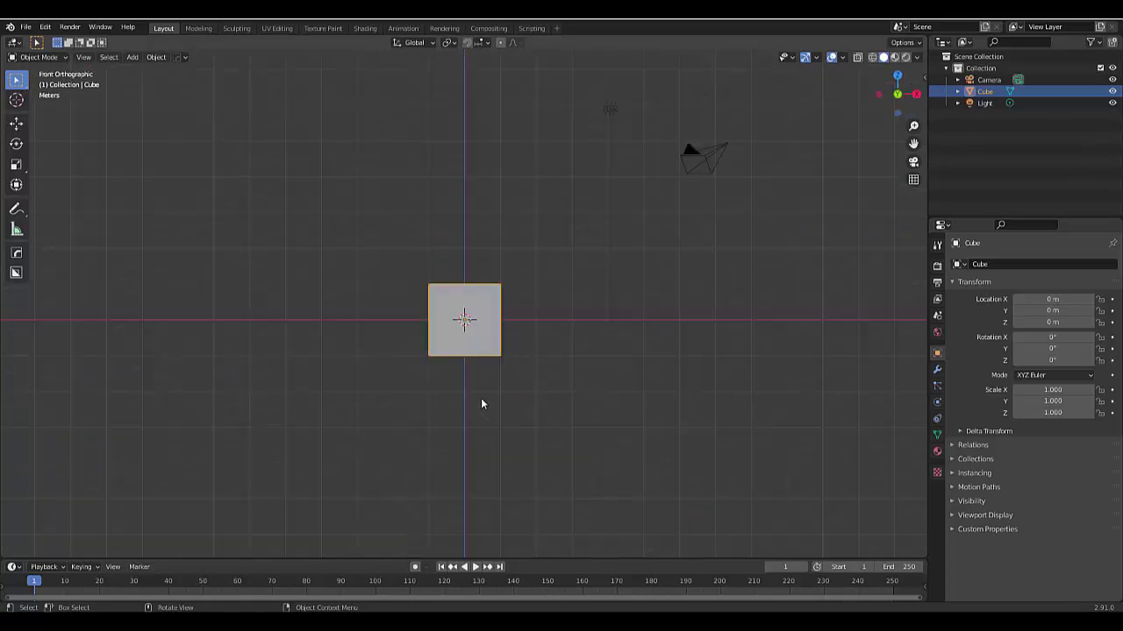
# - Turn on the Screencast Keys display in the 3D viewport
pyautogui.press('n')
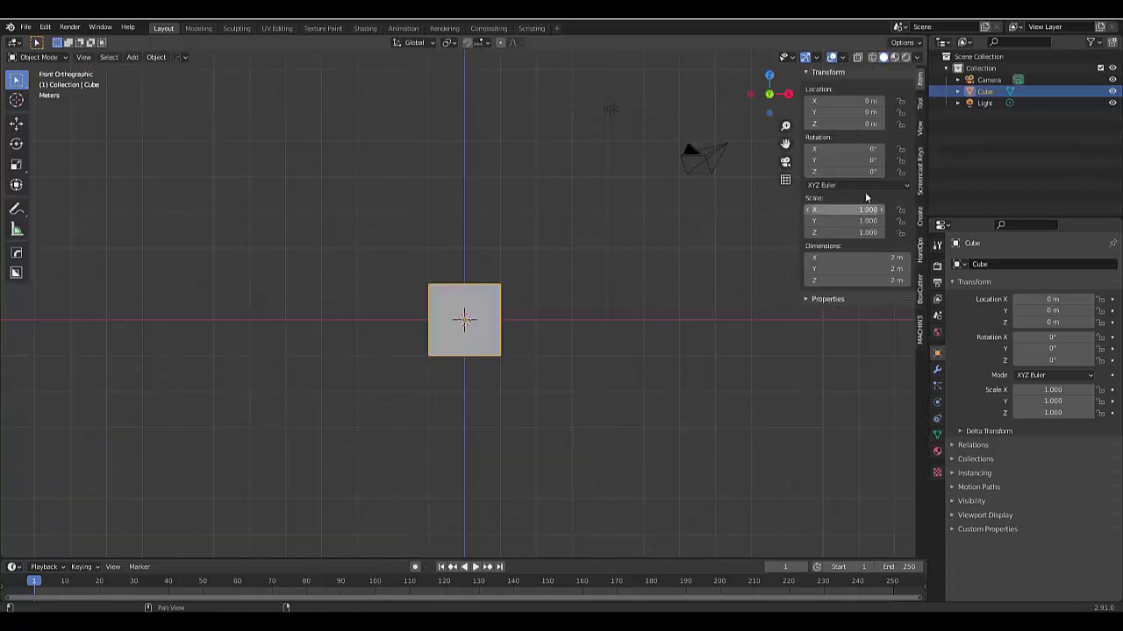
pyautogui.click(920, 174)
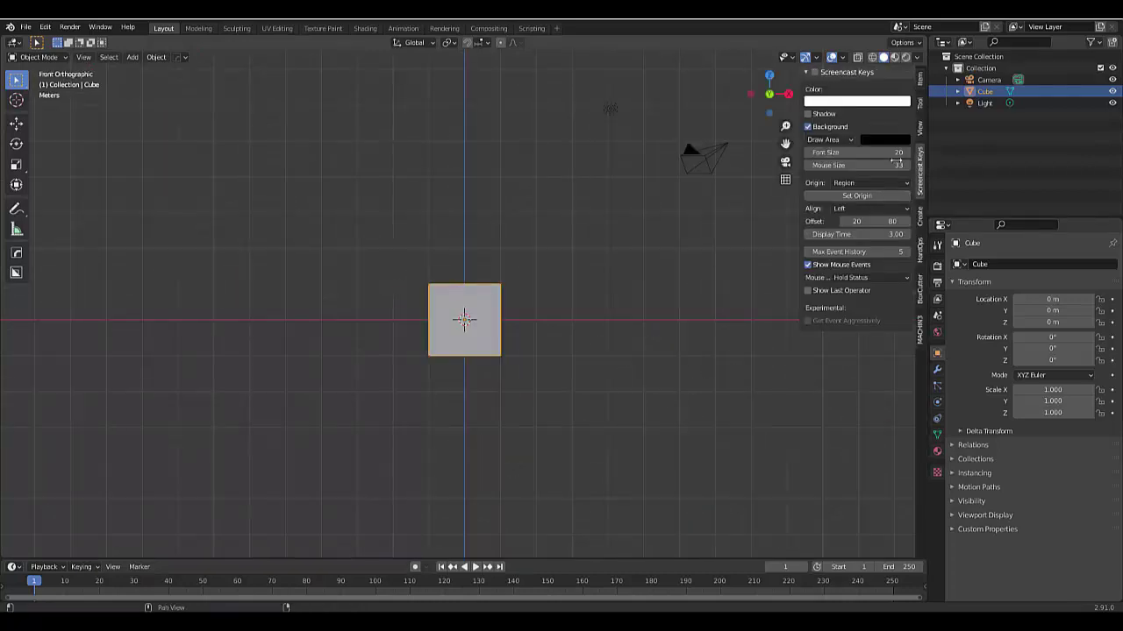
pyautogui.click(815, 72)
pyautogui.press('n')
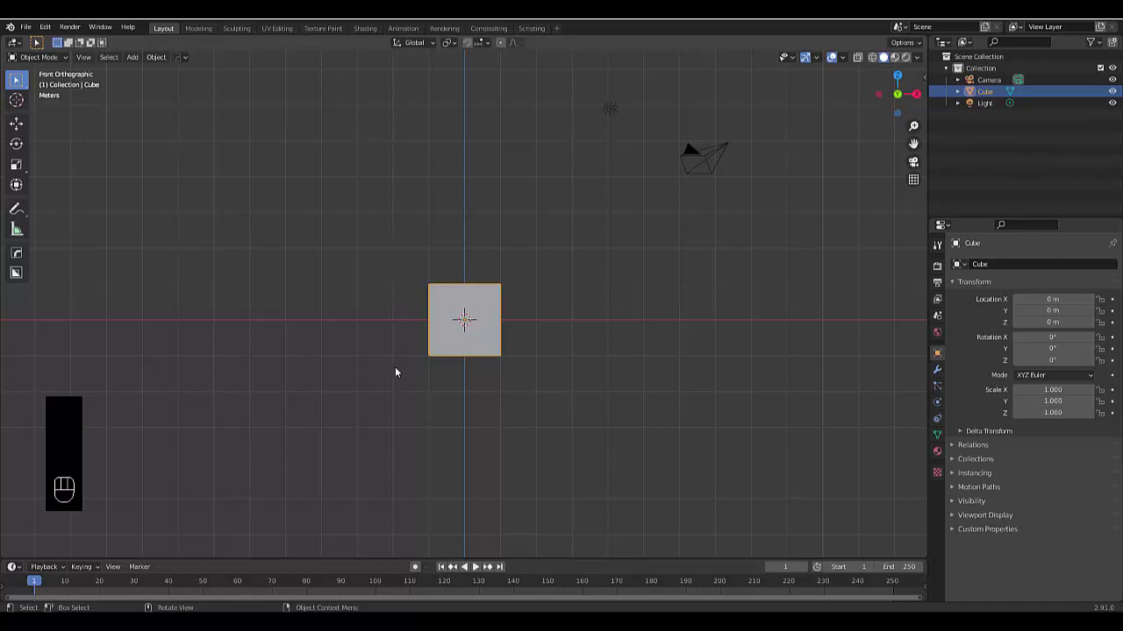
# - Enter Edit Mode on the cube and merge all of its vertices at center
pyautogui.press('Tab')
pyautogui.rightClick(371, 299)
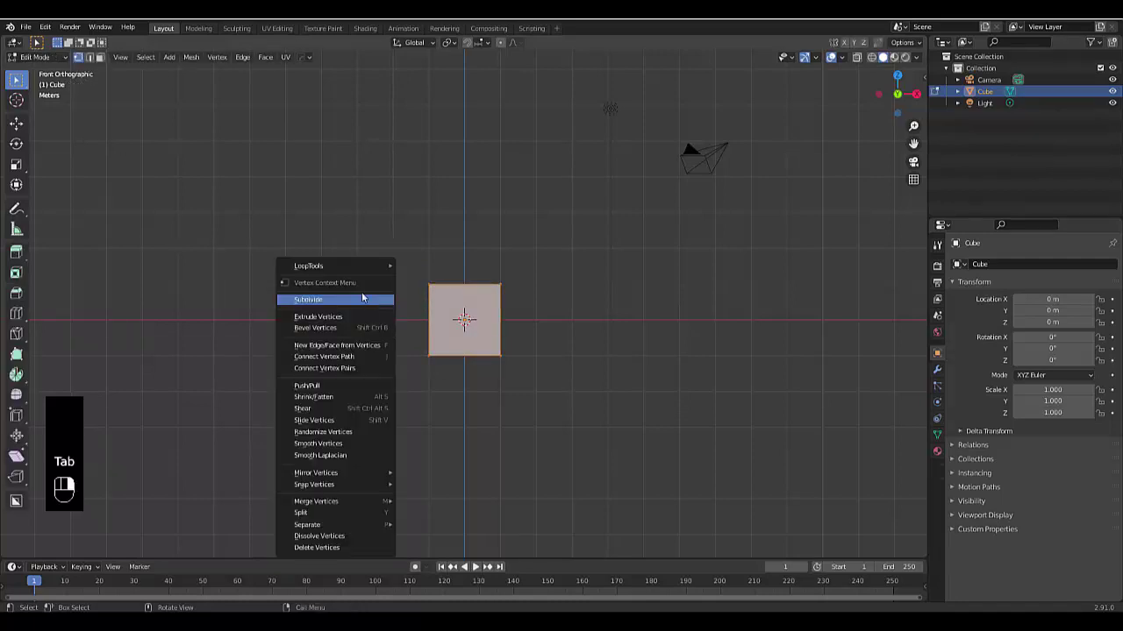
pyautogui.rightClick(131, 180)
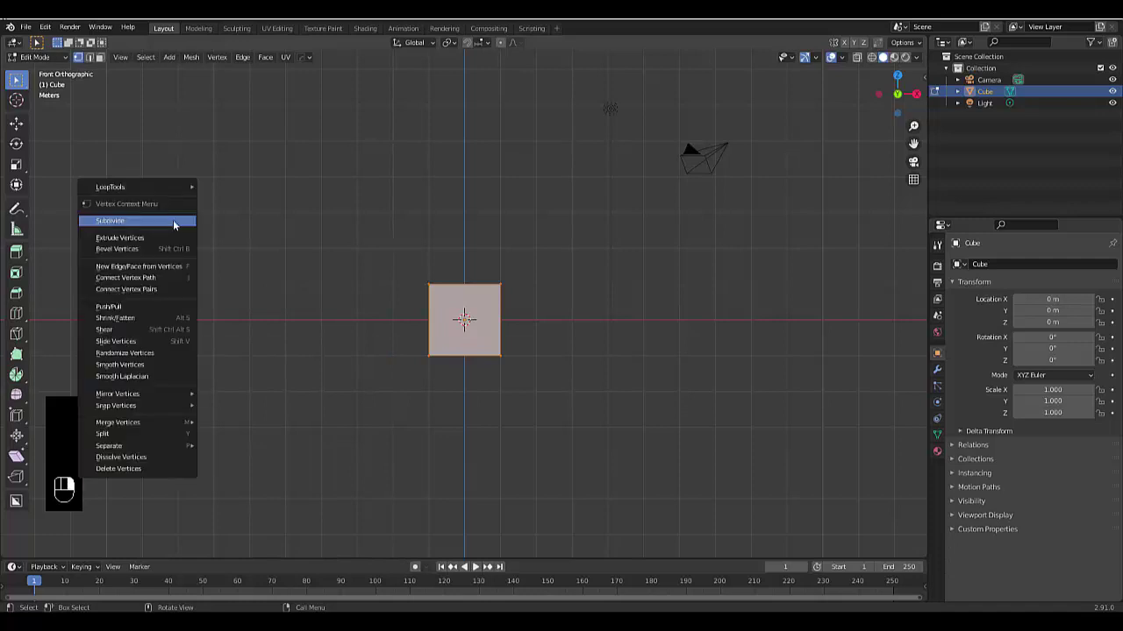
pyautogui.moveTo(146, 428)
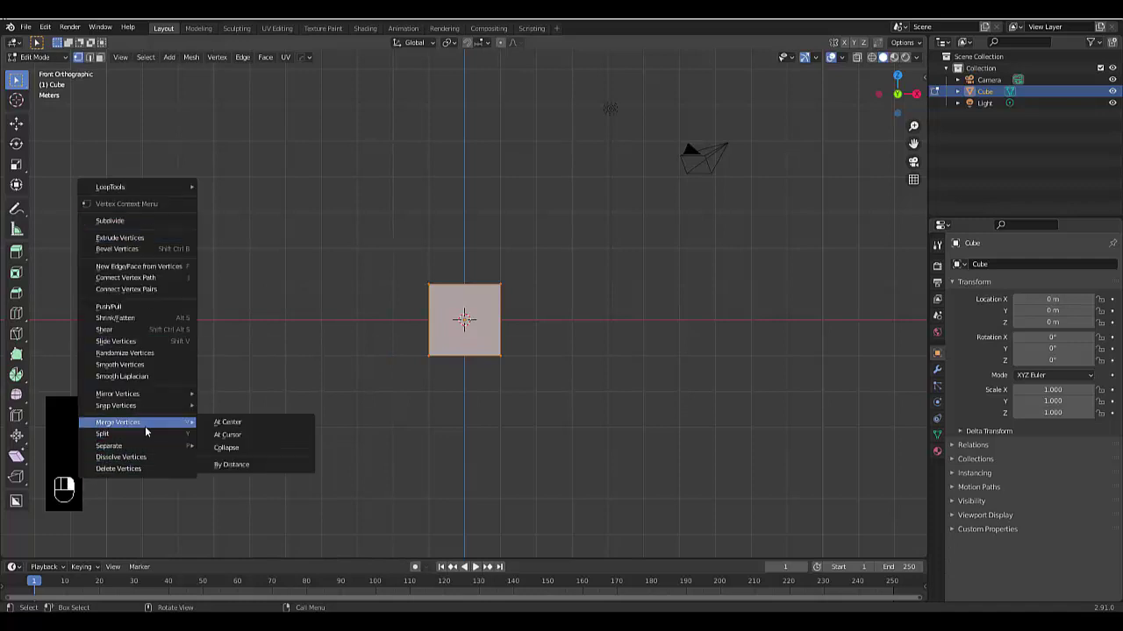
pyautogui.click(227, 422)
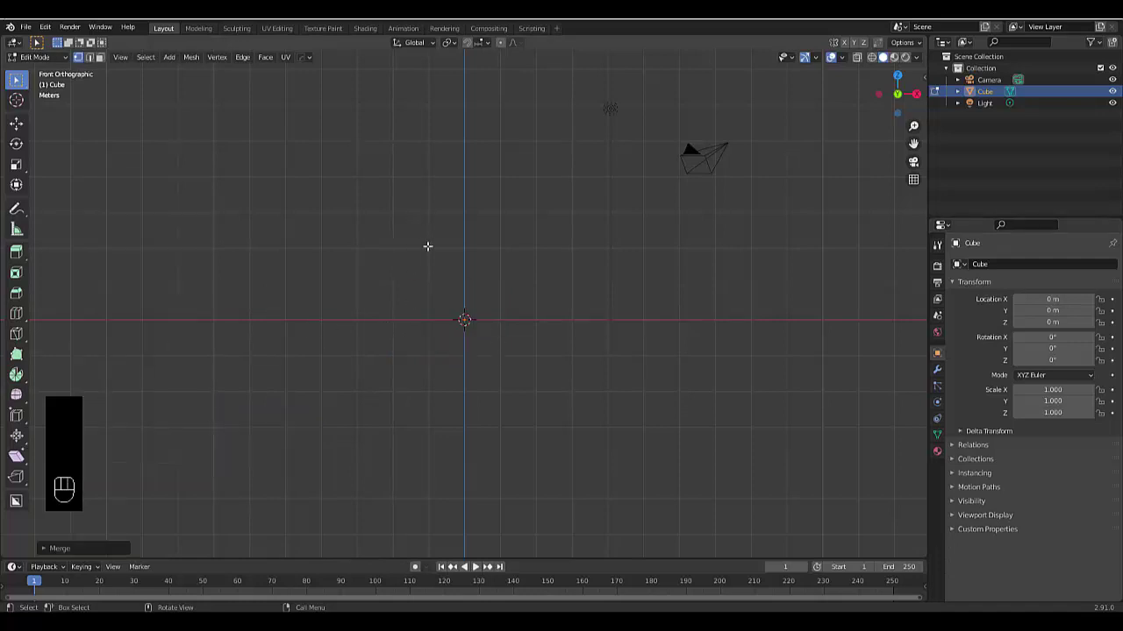
# - Extrude the merged vertex about 1.96 m upward along Z and subdivide the resulting edge once
pyautogui.press('e')
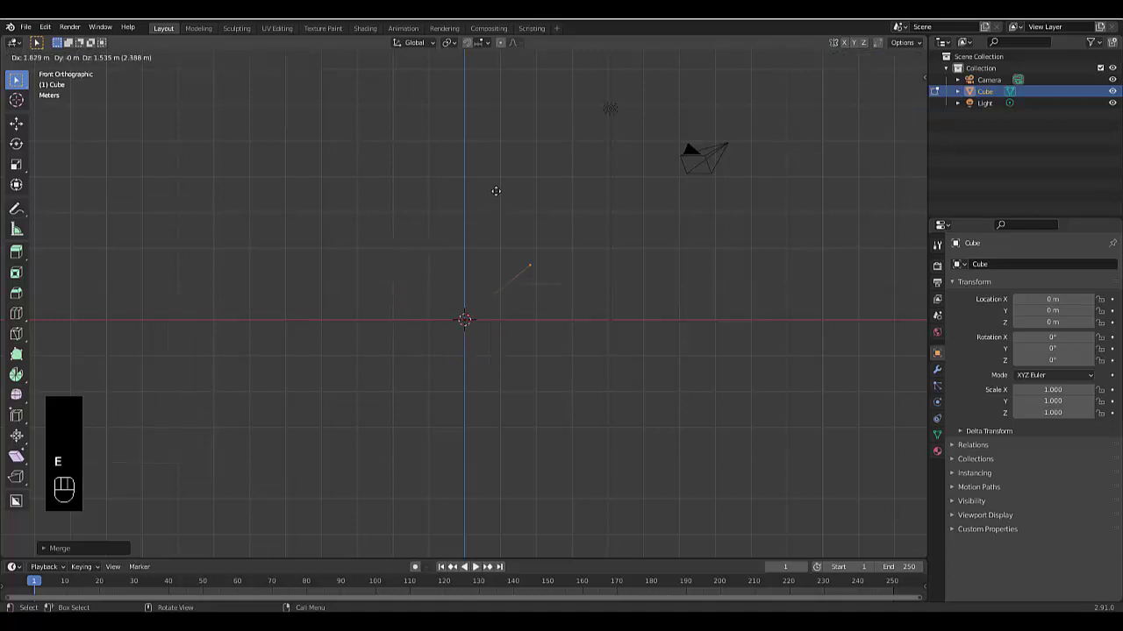
pyautogui.press('z')
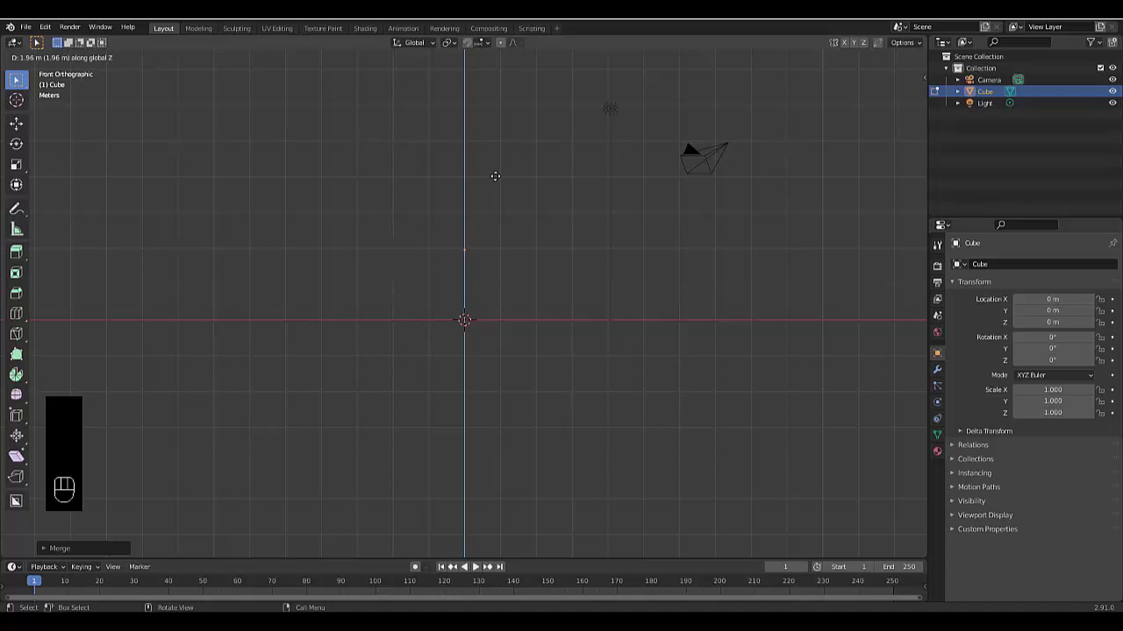
pyautogui.click(495, 176)
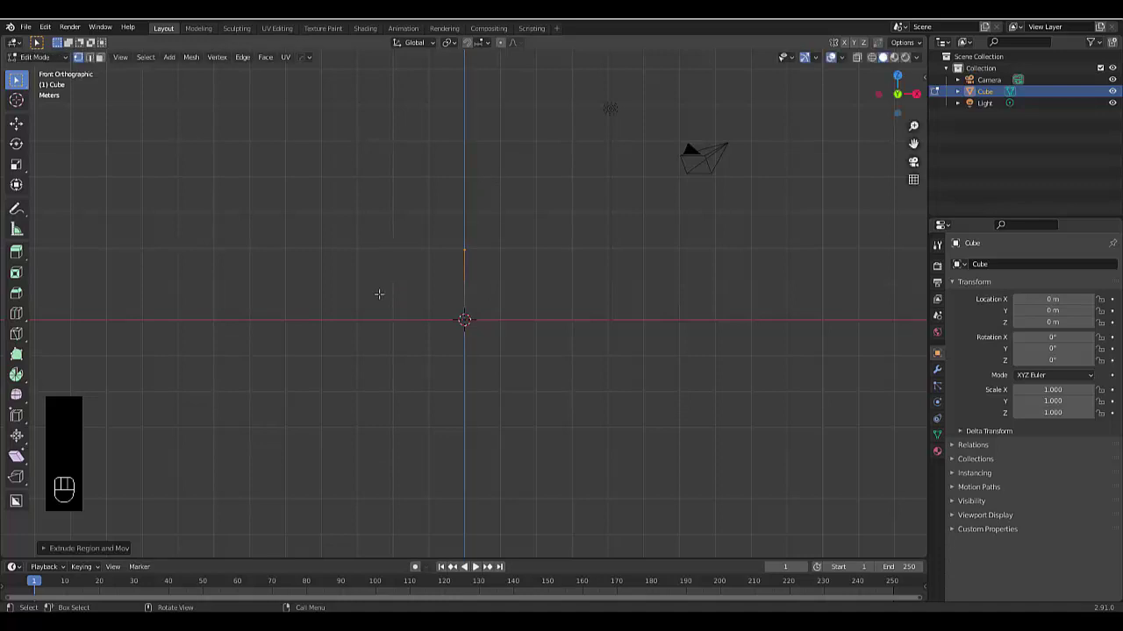
pyautogui.moveTo(392, 231); pyautogui.dragTo(470, 307)
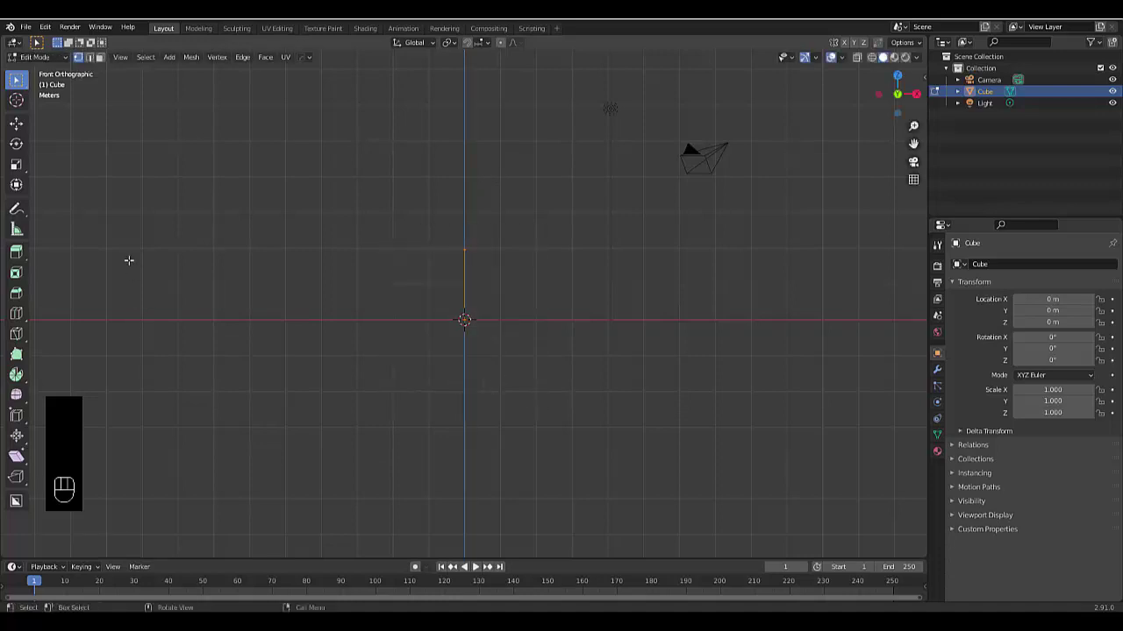
pyautogui.rightClick(104, 215)
pyautogui.click(68, 67)
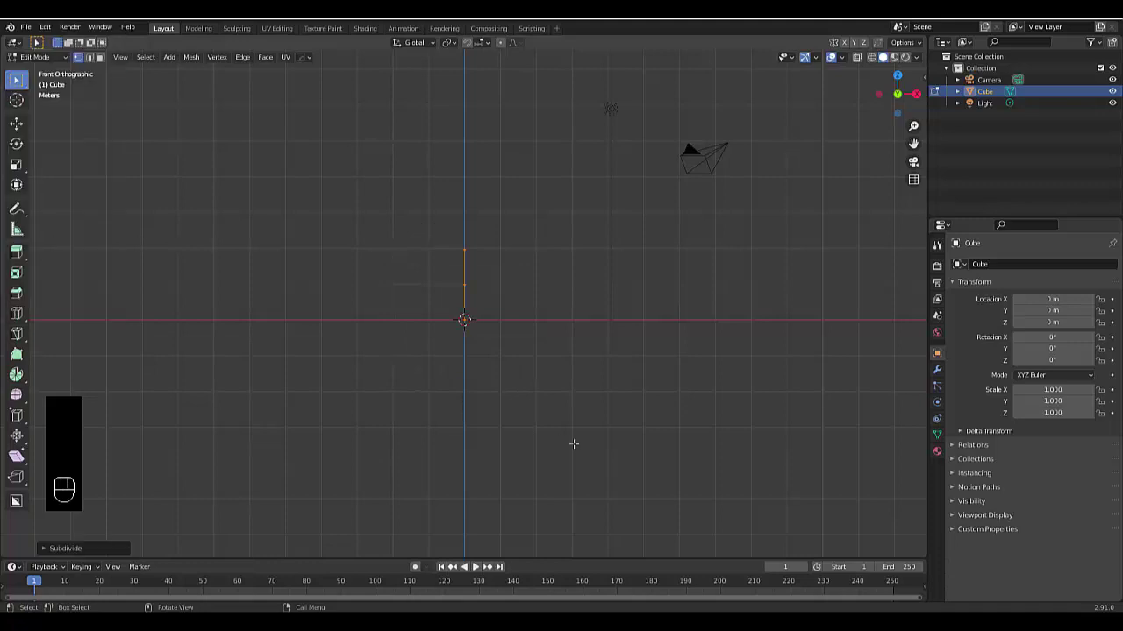
# - Move the edge's middle vertex about 0.98 m along negative X to form a sideways V
pyautogui.scroll(3, 431, 296)
pyautogui.moveTo(450, 263); pyautogui.dragTo(493, 289)
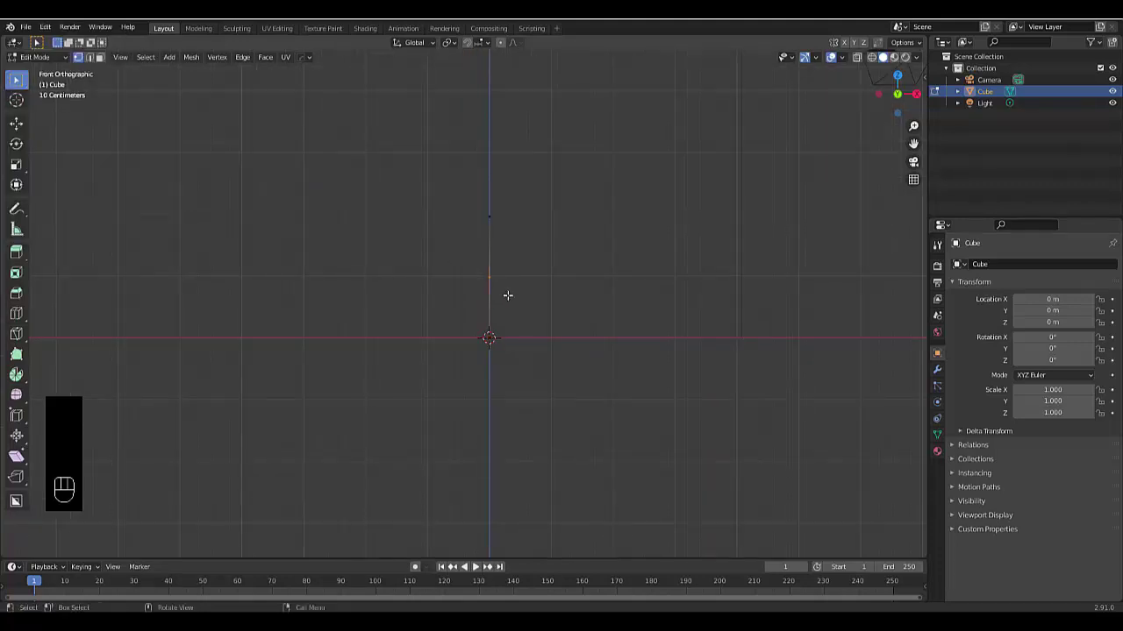
pyautogui.press('g')
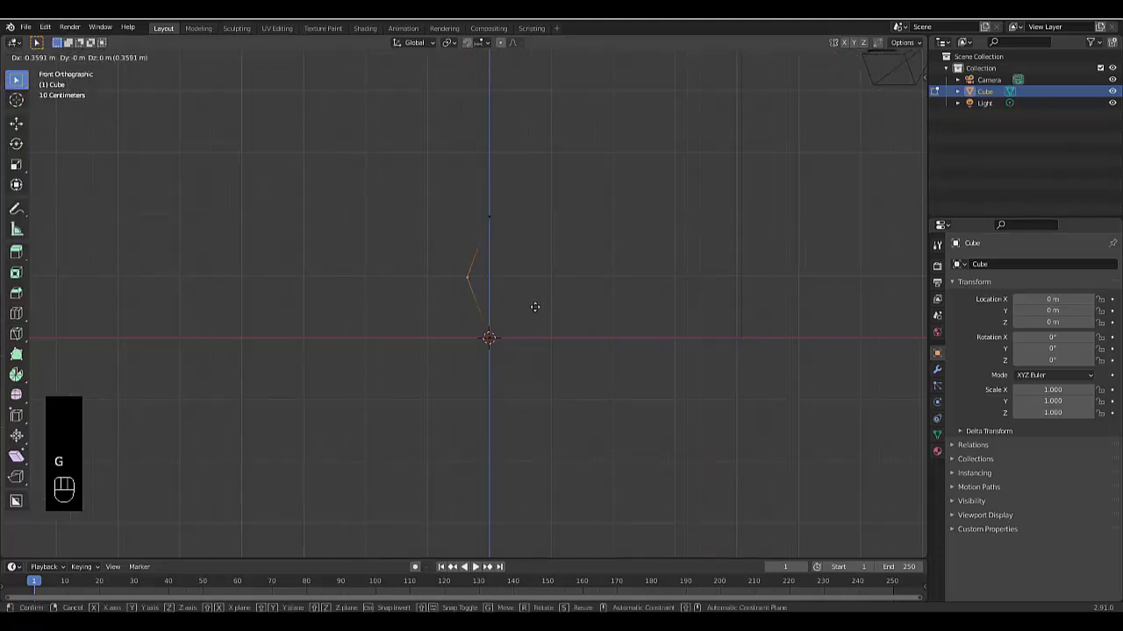
pyautogui.press('x')
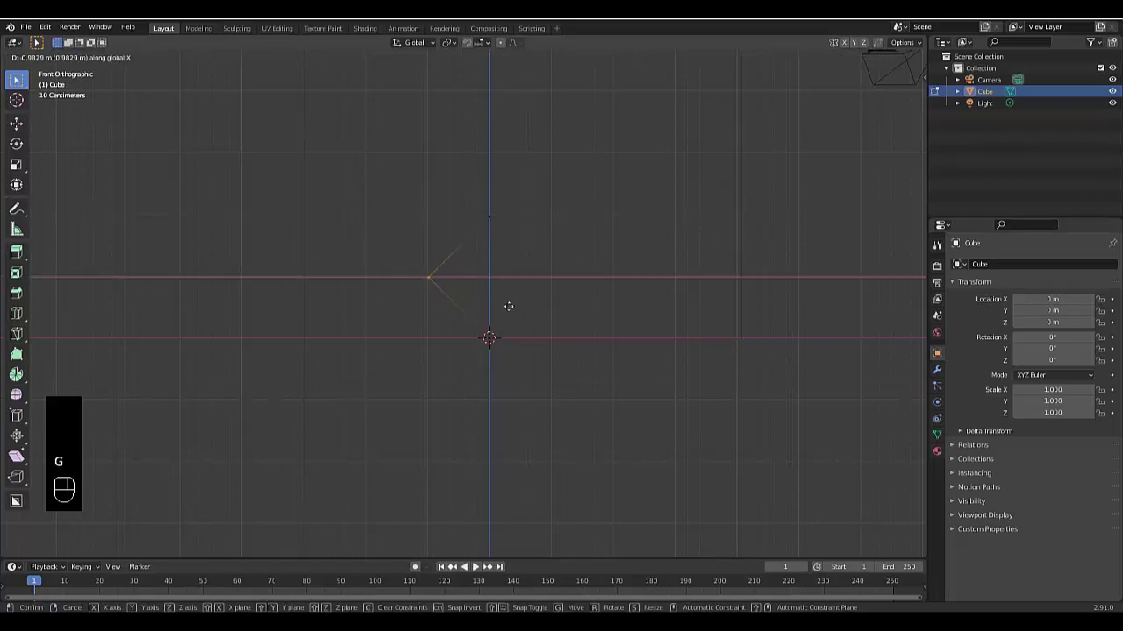
pyautogui.click(495, 303)
# - Fine-tune the V's corner vertex by about 0.02 m in X and Z onto the nearest grid intersection
pyautogui.scroll(4, 474, 294)
pyautogui.scroll(5, 387, 252)
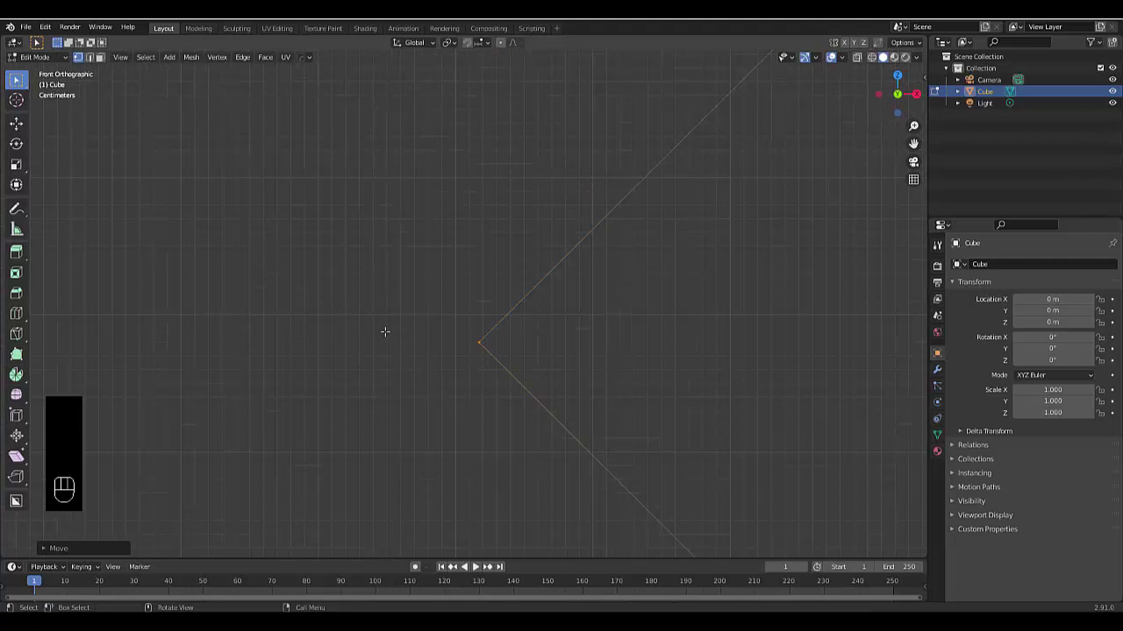
pyautogui.press('g')
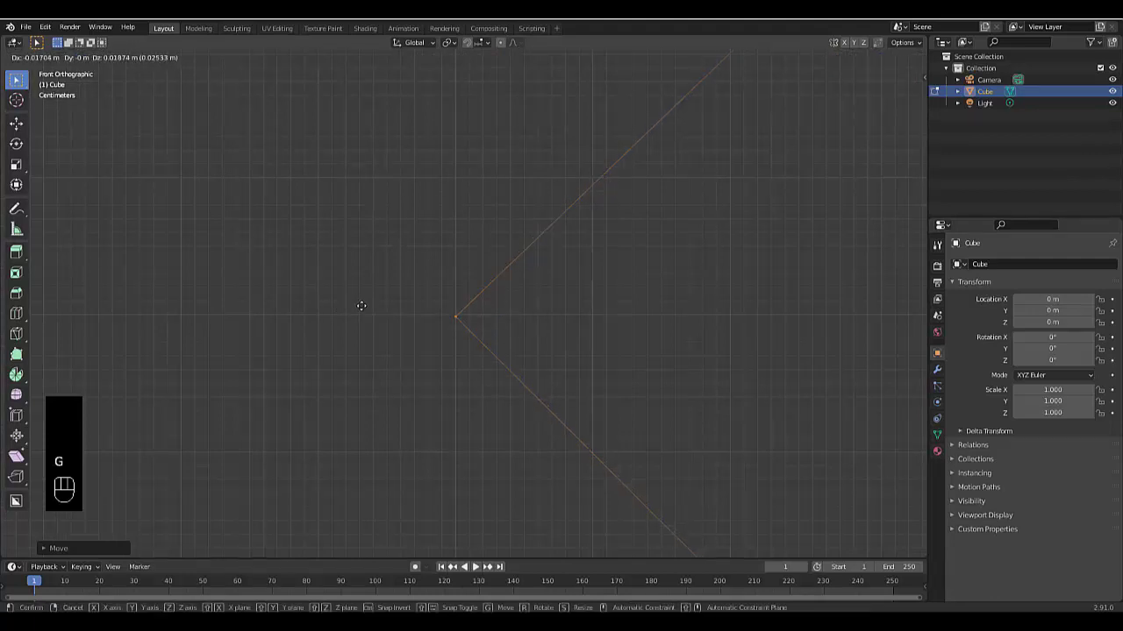
pyautogui.click(364, 304)
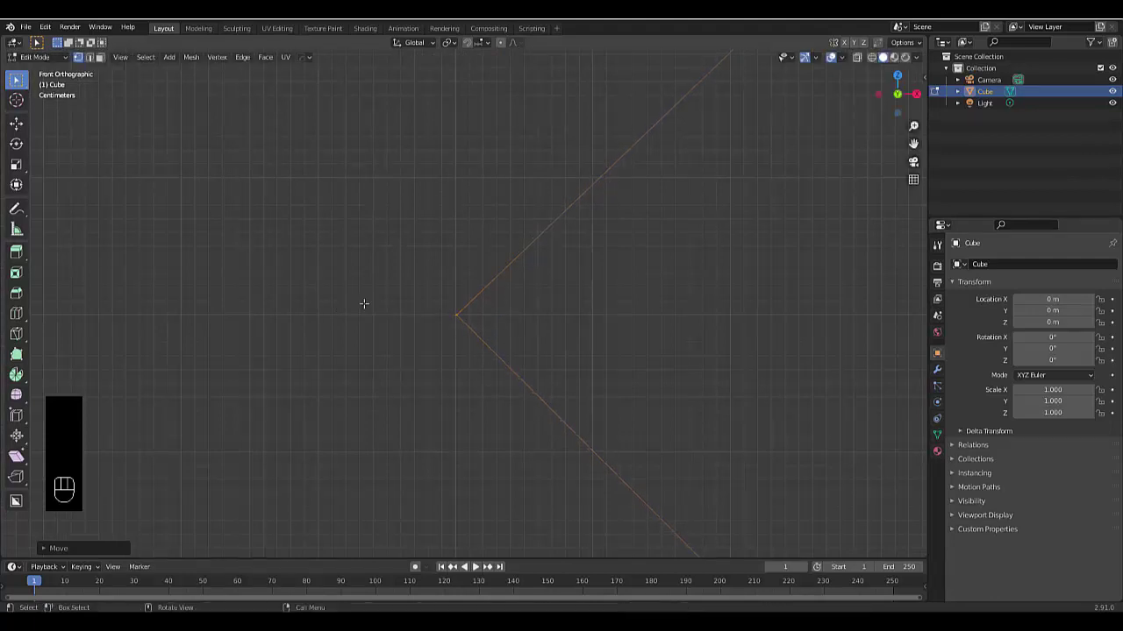
# - Raise the V's upper end vertex about 0.04 m along Z to align it with the grid line
pyautogui.scroll(-8, 408, 331)
pyautogui.scroll(4, 438, 387)
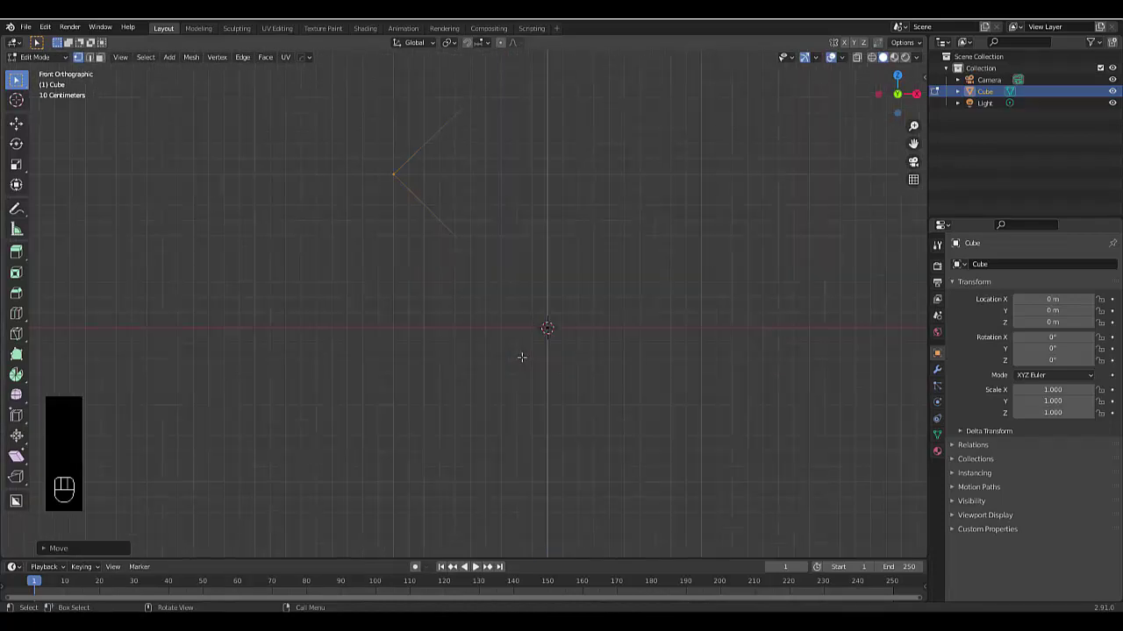
pyautogui.scroll(-3, 504, 277)
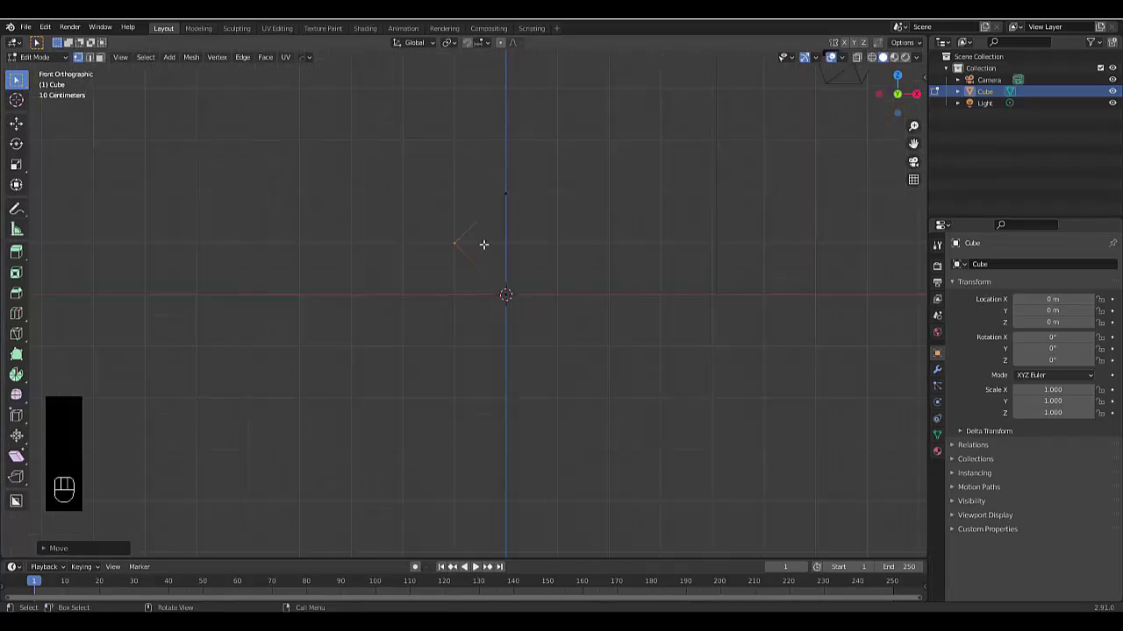
pyautogui.keyDown('shift'); pyautogui.scroll(5, 484, 245); pyautogui.keyUp('shift')
pyautogui.scroll(4, 496, 151)
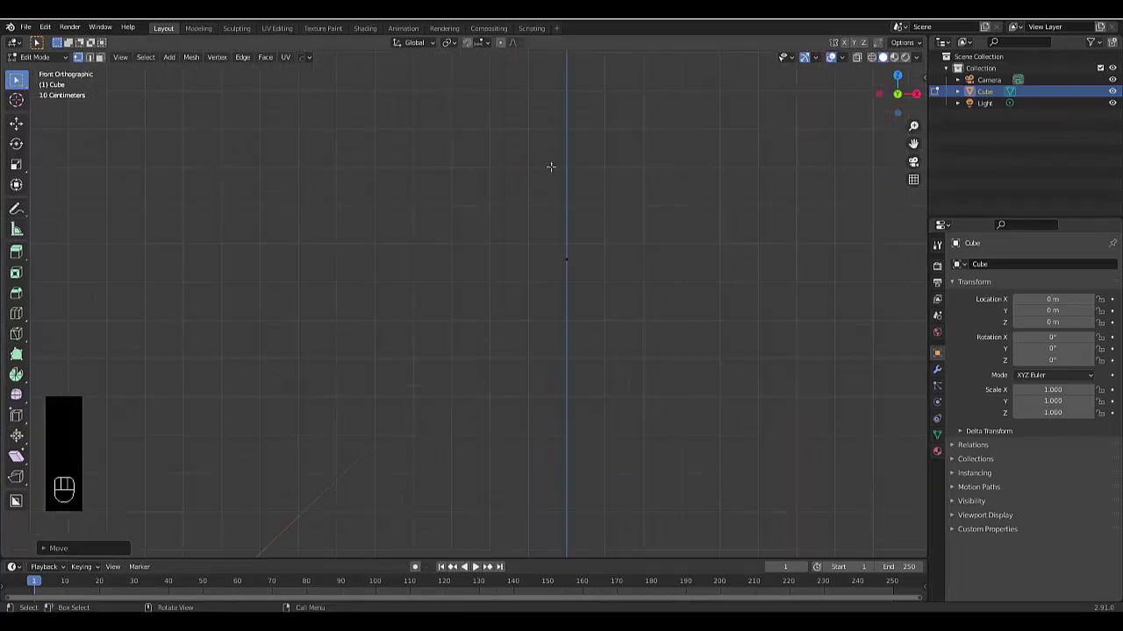
pyautogui.moveTo(549, 252); pyautogui.dragTo(611, 343)
pyautogui.scroll(2, 566, 234)
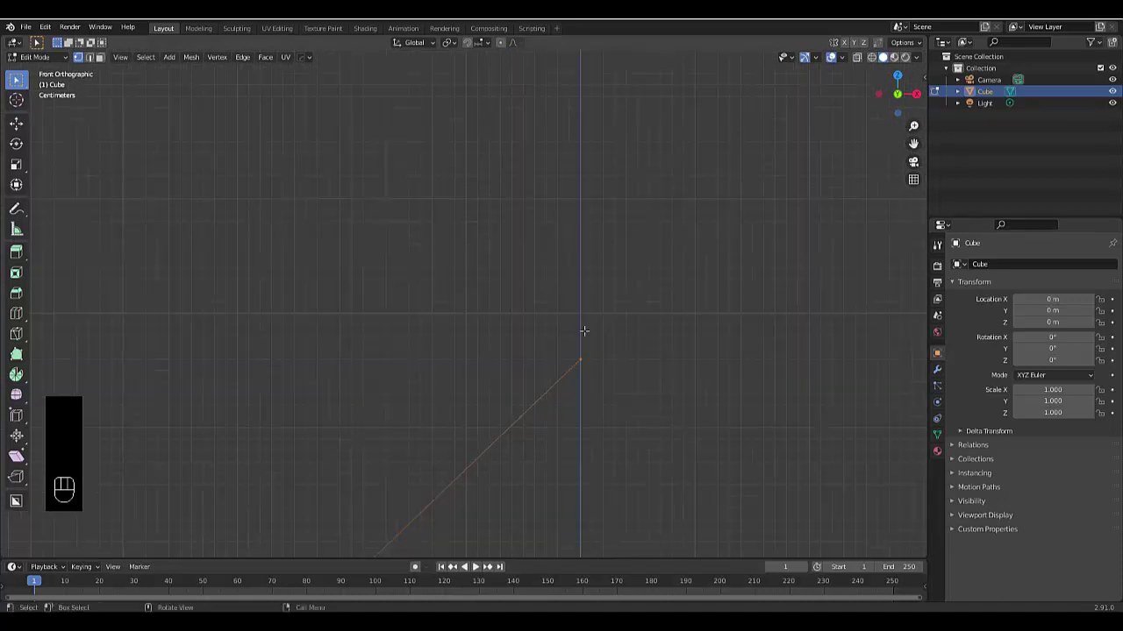
pyautogui.press('g')
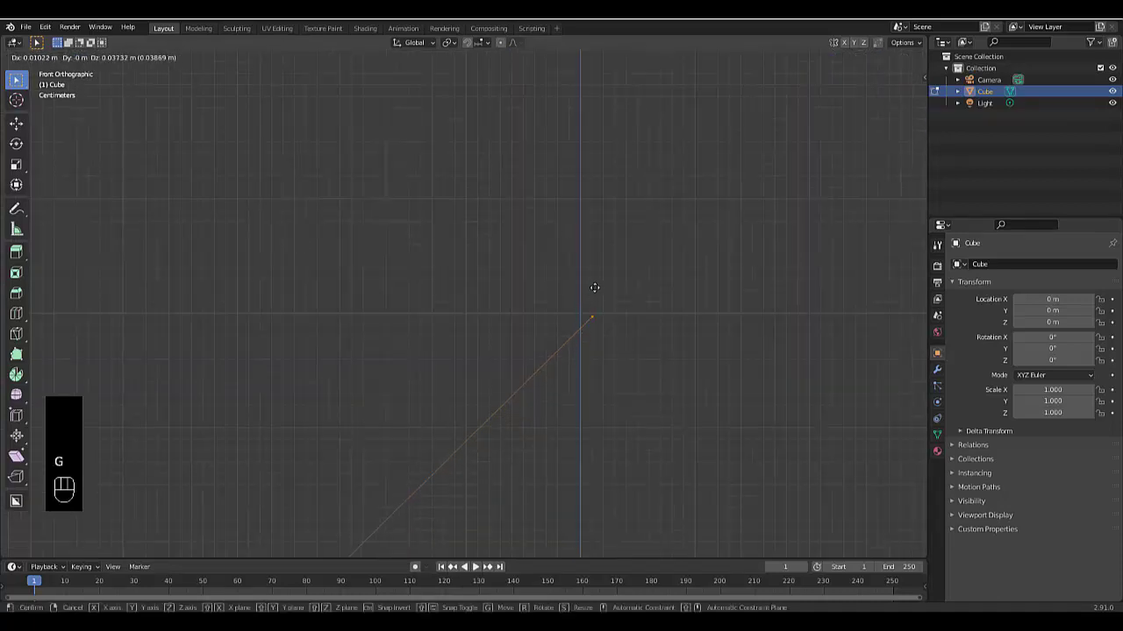
pyautogui.press('z')
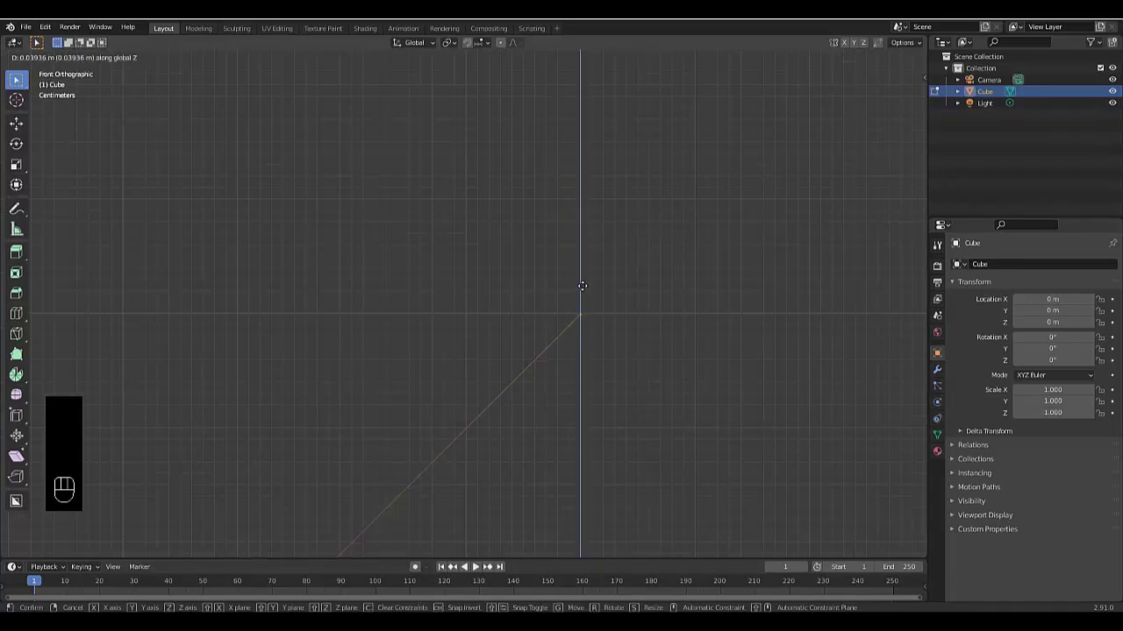
pyautogui.click(582, 285)
# - Select the whole V-shaped line and subdivide both of its edges once
pyautogui.scroll(-4, 579, 294)
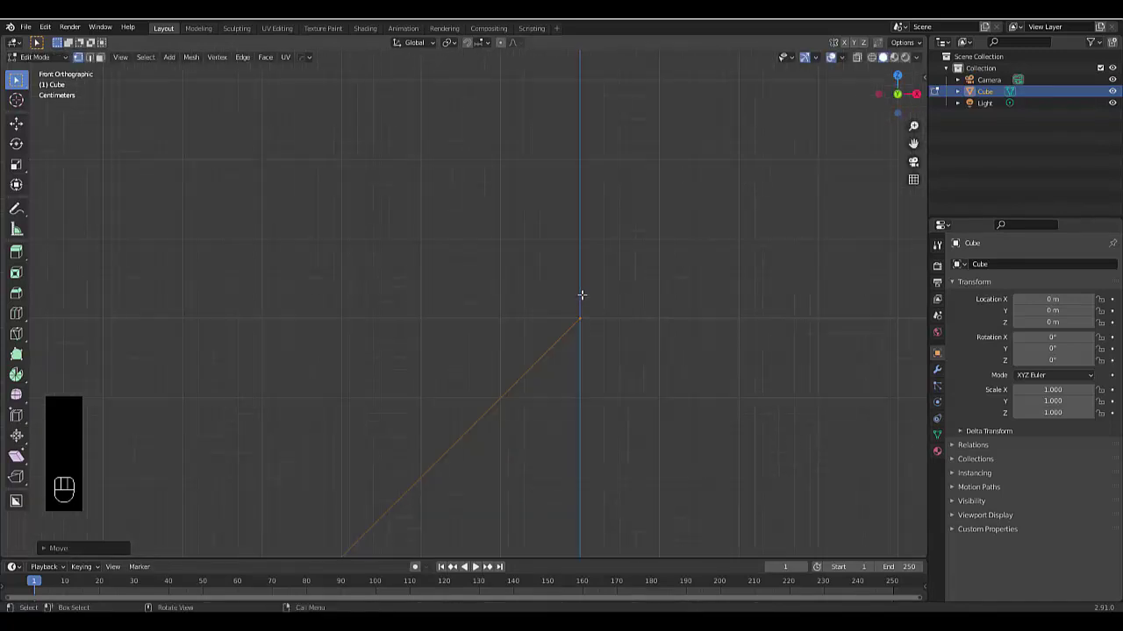
pyautogui.scroll(2, 584, 459)
pyautogui.keyDown('shift'); pyautogui.moveTo(584, 459); pyautogui.dragTo(609, 366, button='middle'); pyautogui.keyUp('shift')
pyautogui.scroll(2, 556, 220)
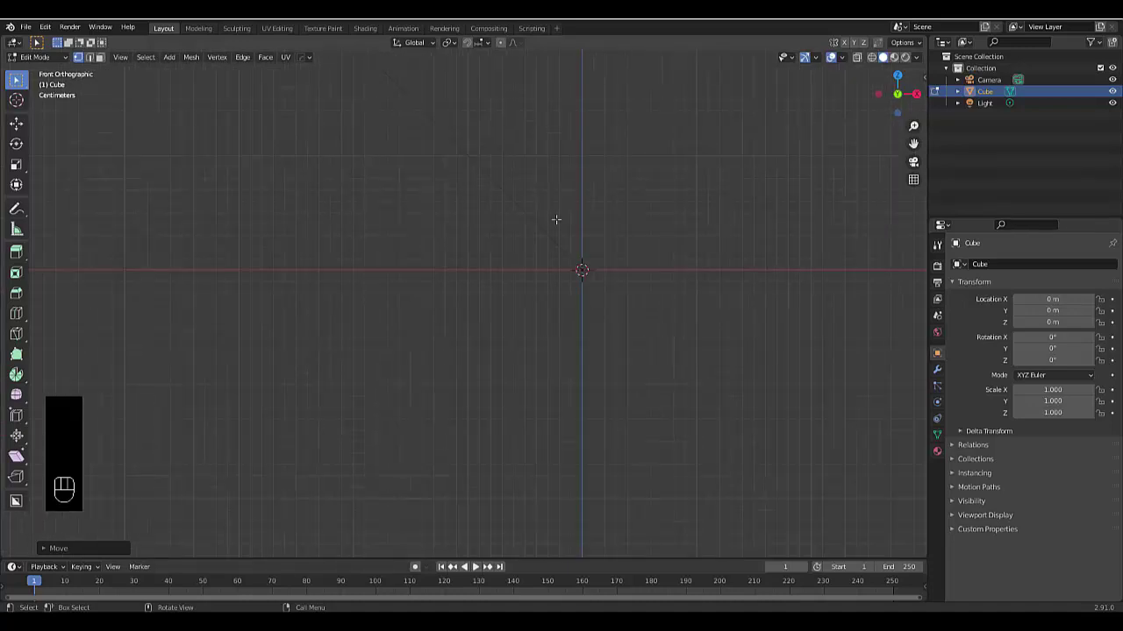
pyautogui.scroll(-2, 548, 231)
pyautogui.keyDown('shift'); pyautogui.moveTo(489, 190); pyautogui.dragTo(518, 248, button='middle'); pyautogui.keyUp('shift')
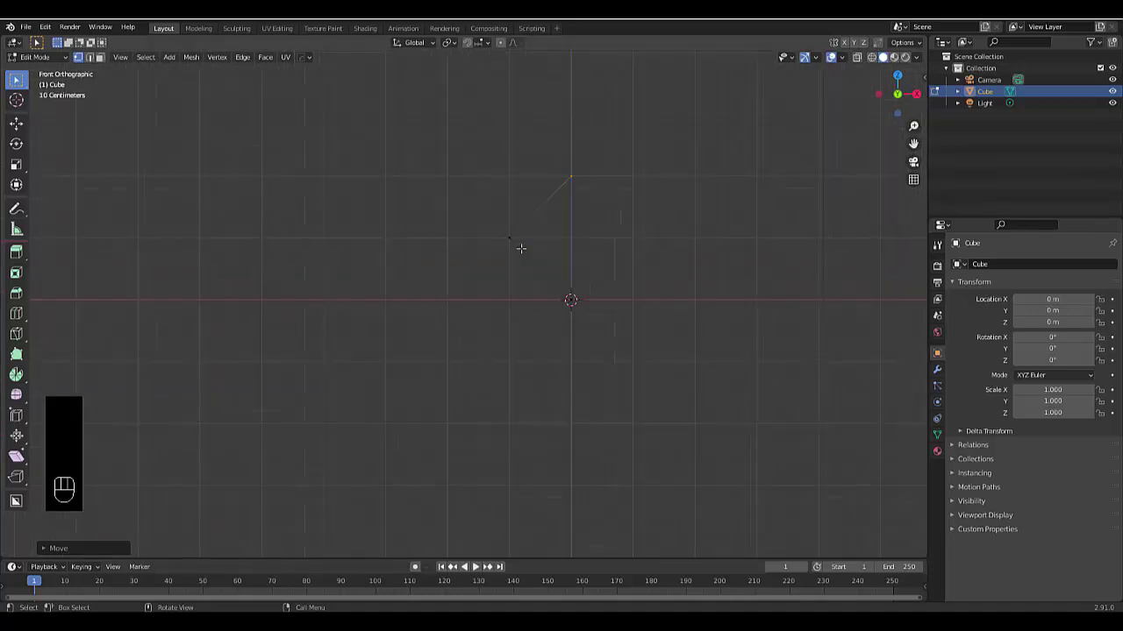
pyautogui.moveTo(418, 121); pyautogui.dragTo(596, 319)
pyautogui.rightClick(401, 287)
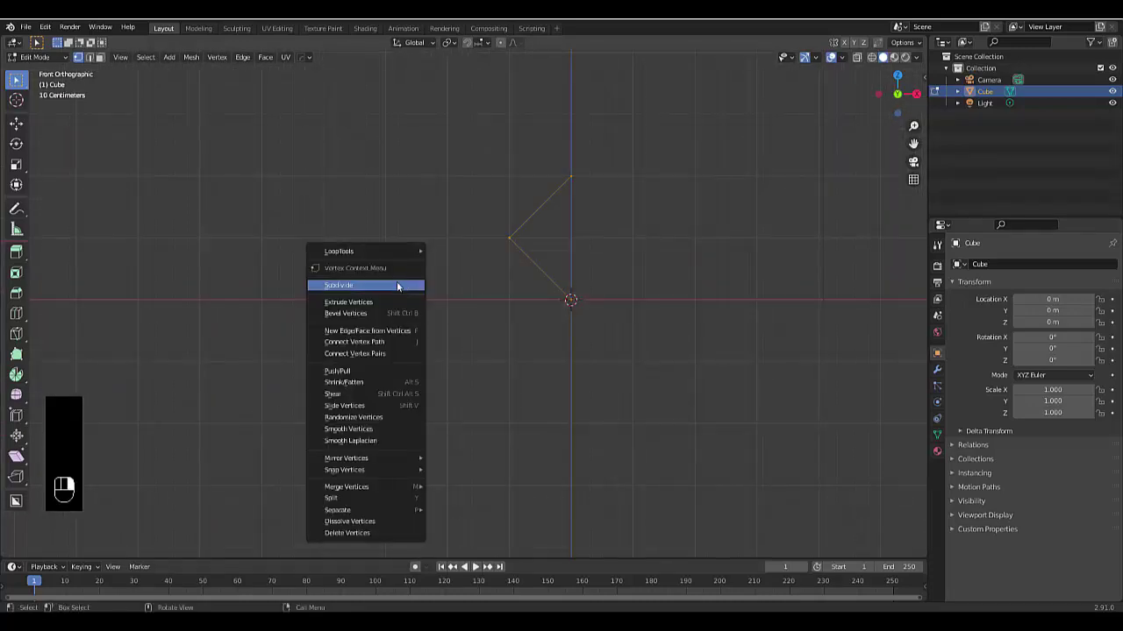
pyautogui.click(398, 282)
# - Slide the two new midpoint vertices along their edges to just short of the V's corner
pyautogui.scroll(3, 468, 233)
pyautogui.moveTo(586, 140); pyautogui.dragTo(645, 397)
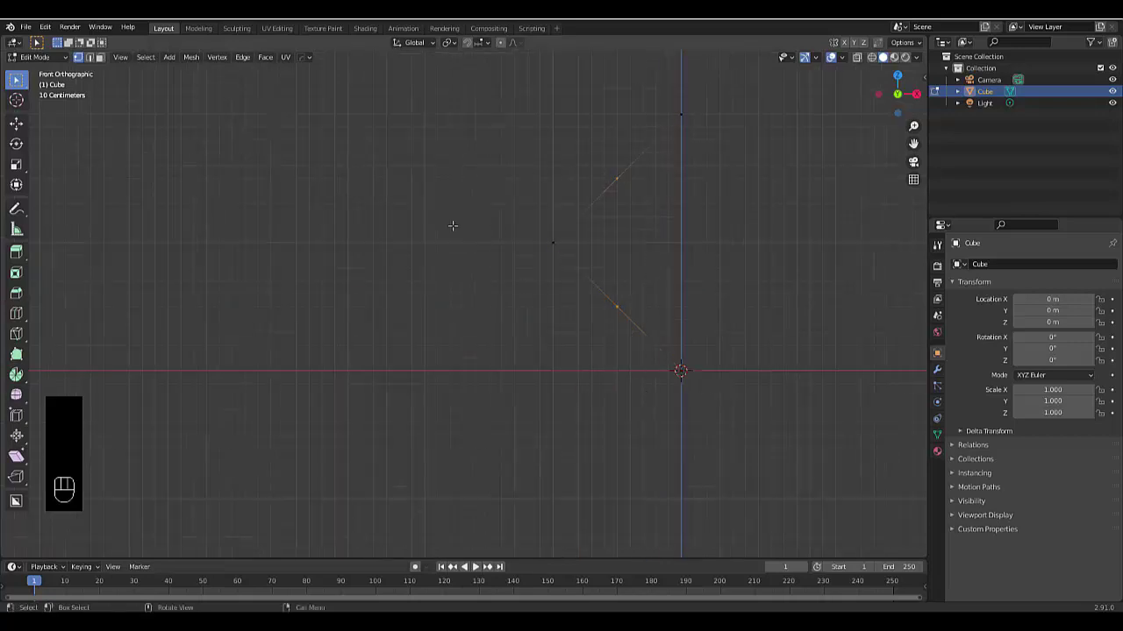
pyautogui.press('g')
pyautogui.press('g')
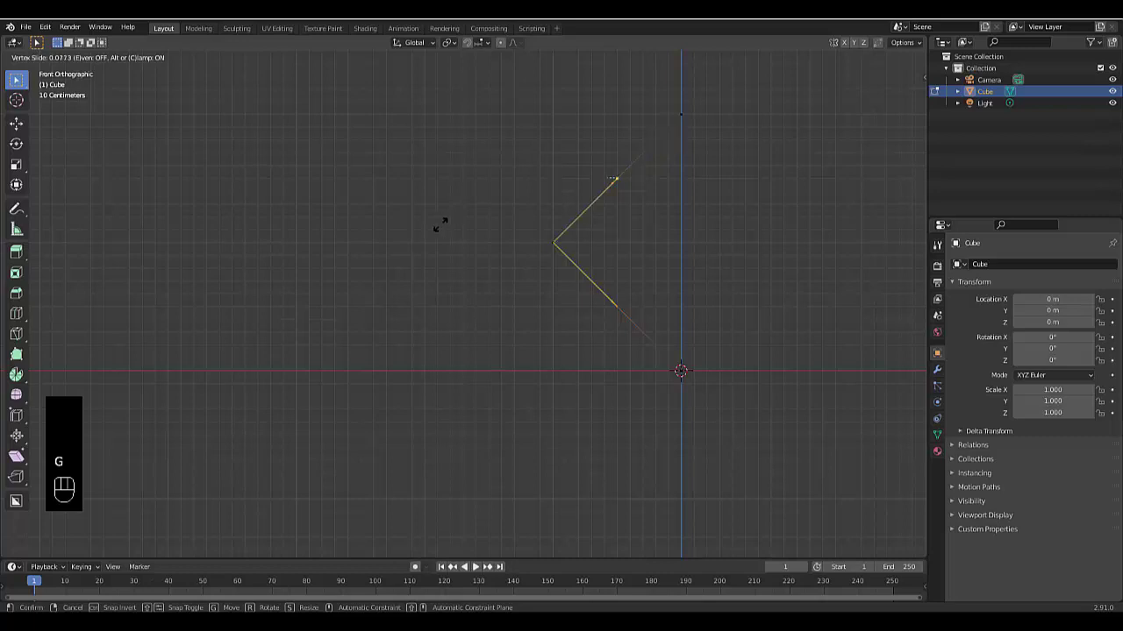
pyautogui.click(364, 239)
pyautogui.scroll(6, 614, 158)
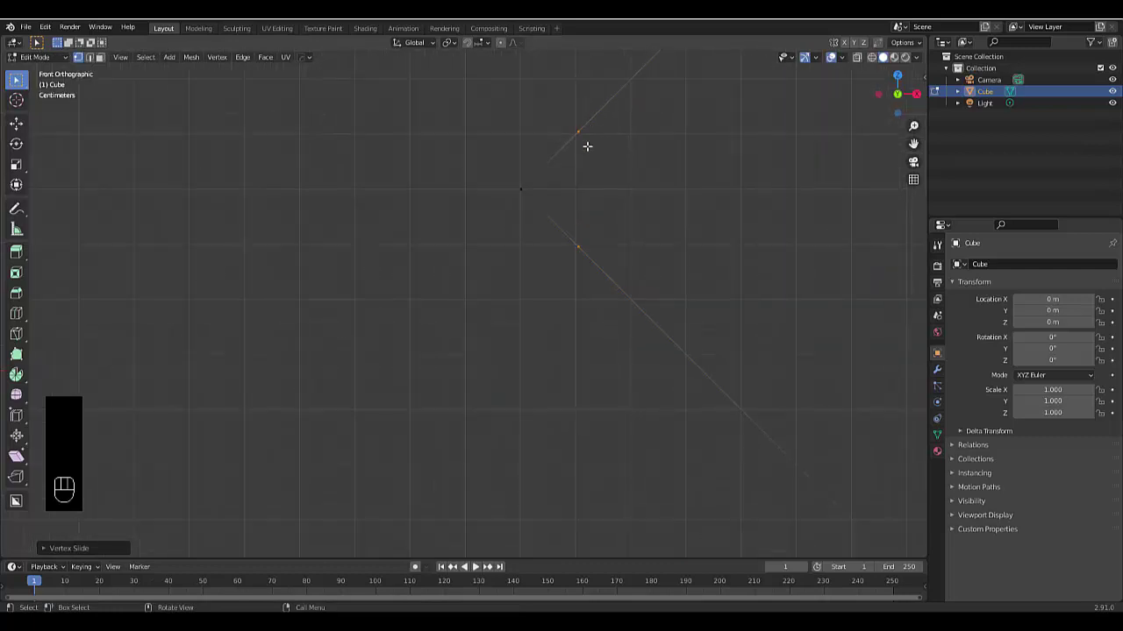
pyautogui.scroll(2, 555, 106)
pyautogui.scroll(2, 601, 208)
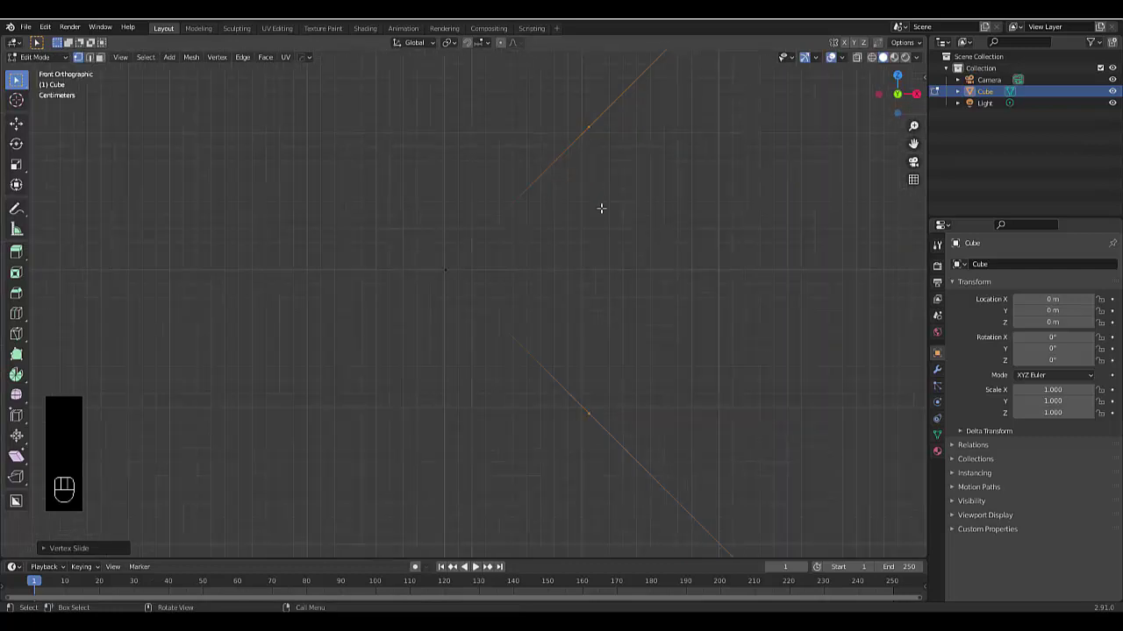
# - Slide the two midpoint vertices along their edges onto the 0.1 m grid lines, and shift both about 0.04 m along negative X
pyautogui.press('g')
pyautogui.press('g')
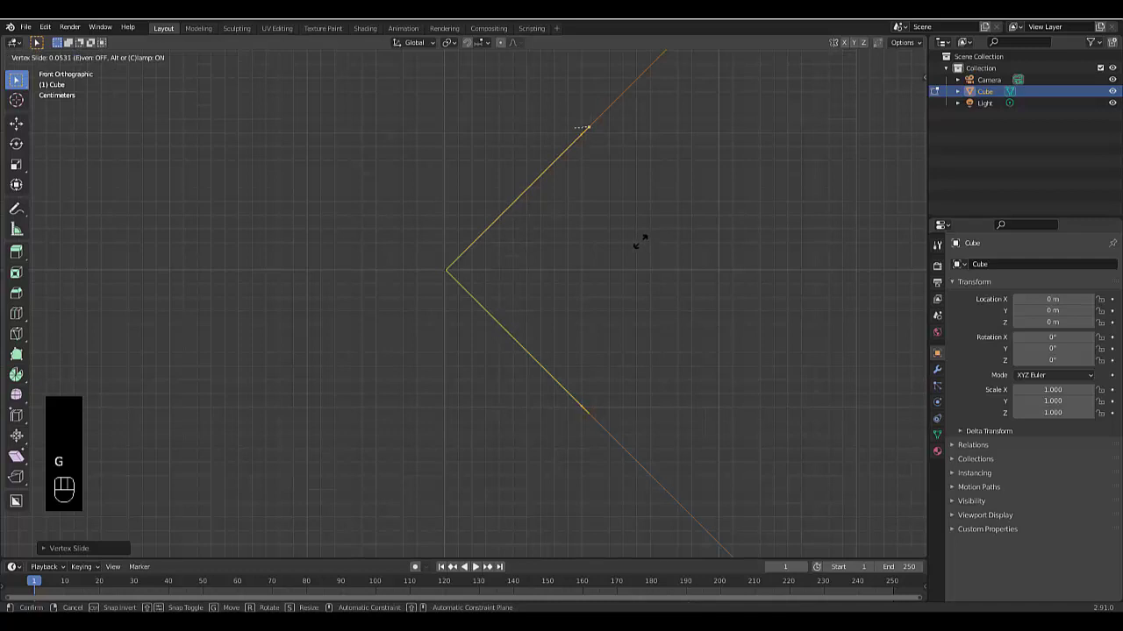
pyautogui.click(640, 242)
pyautogui.scroll(-3, 666, 348)
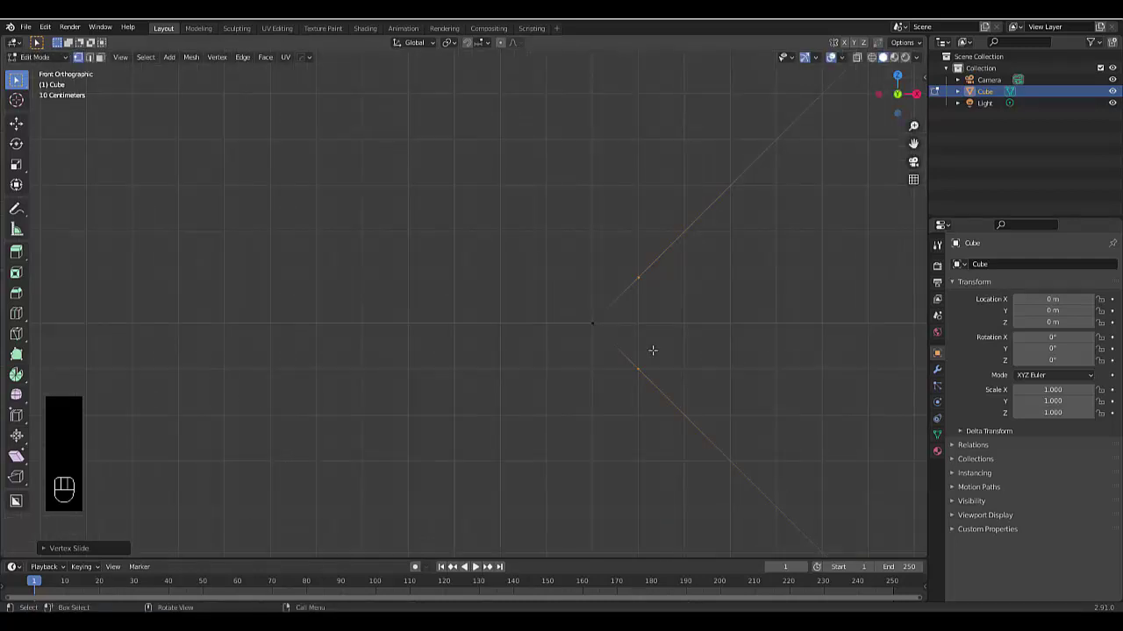
pyautogui.scroll(-2, 744, 296)
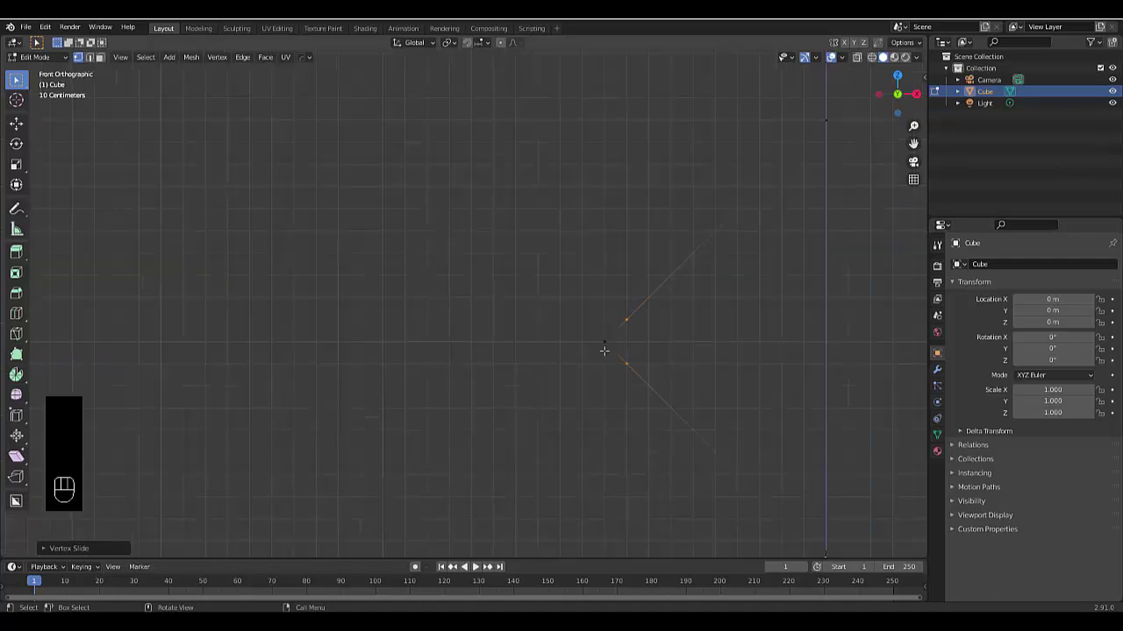
pyautogui.press('g')
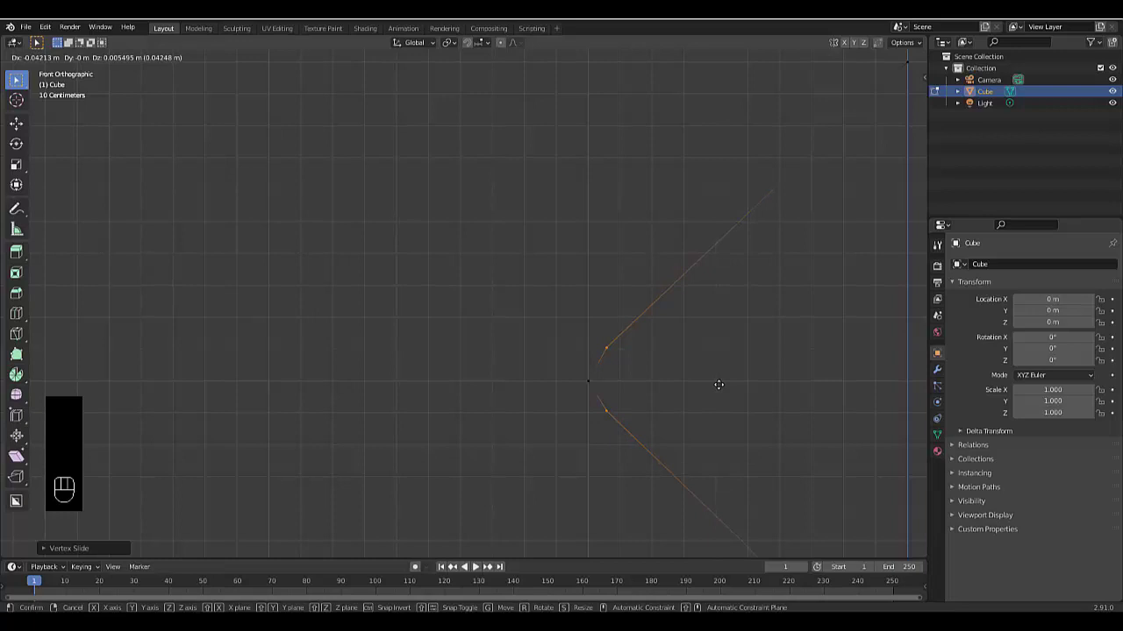
pyautogui.click(718, 384)
# - Select the V's upper end vertex on the vertical axis and move it about 0.10 m in negative X and 0.07 m down
pyautogui.scroll(-5, 455, 286)
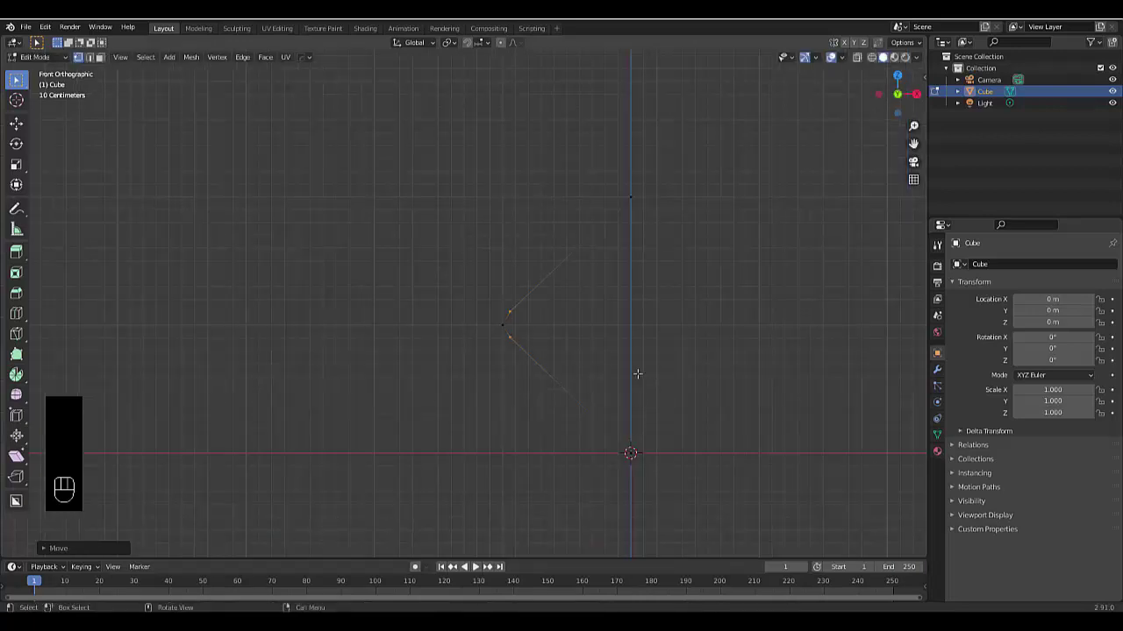
pyautogui.scroll(3, 630, 401)
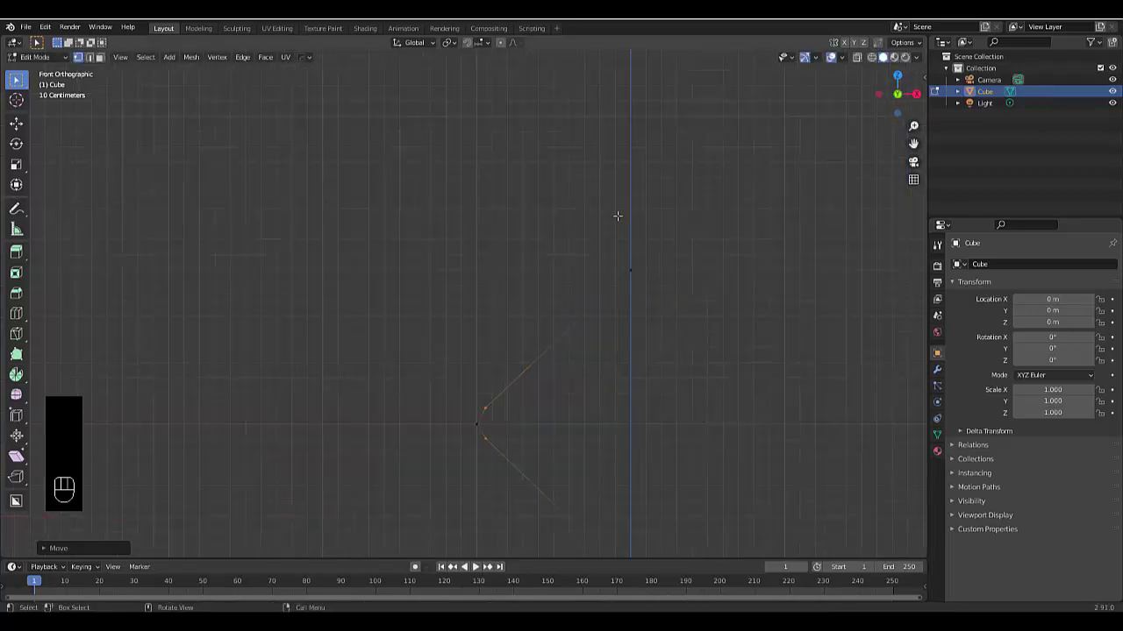
pyautogui.scroll(2, 626, 229)
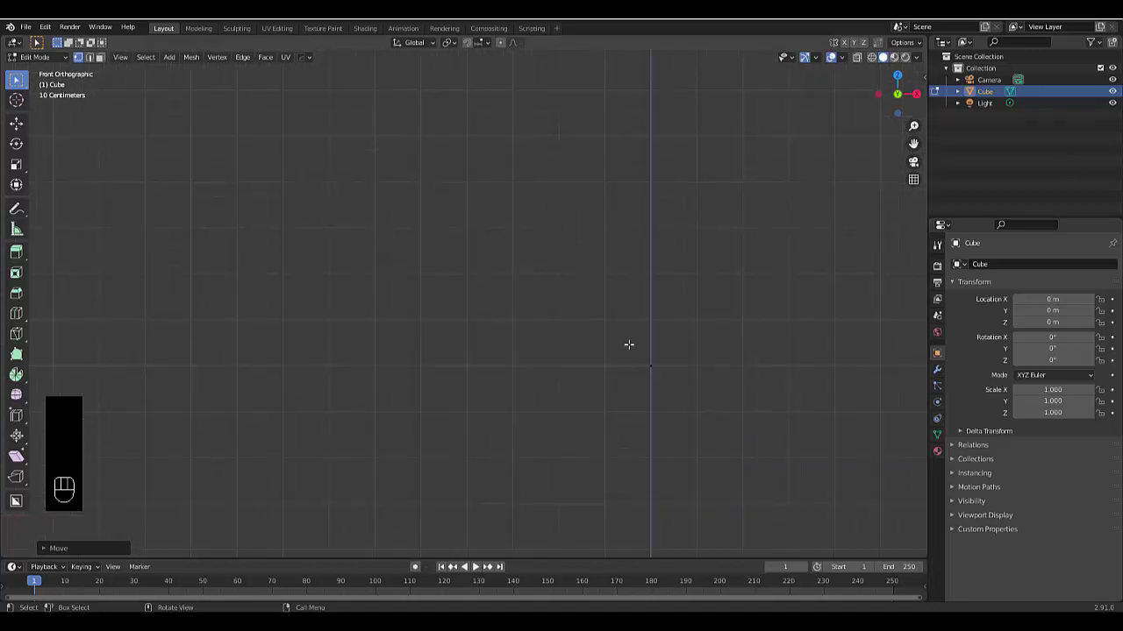
pyautogui.moveTo(629, 345); pyautogui.dragTo(646, 375)
pyautogui.scroll(-4, 450, 498)
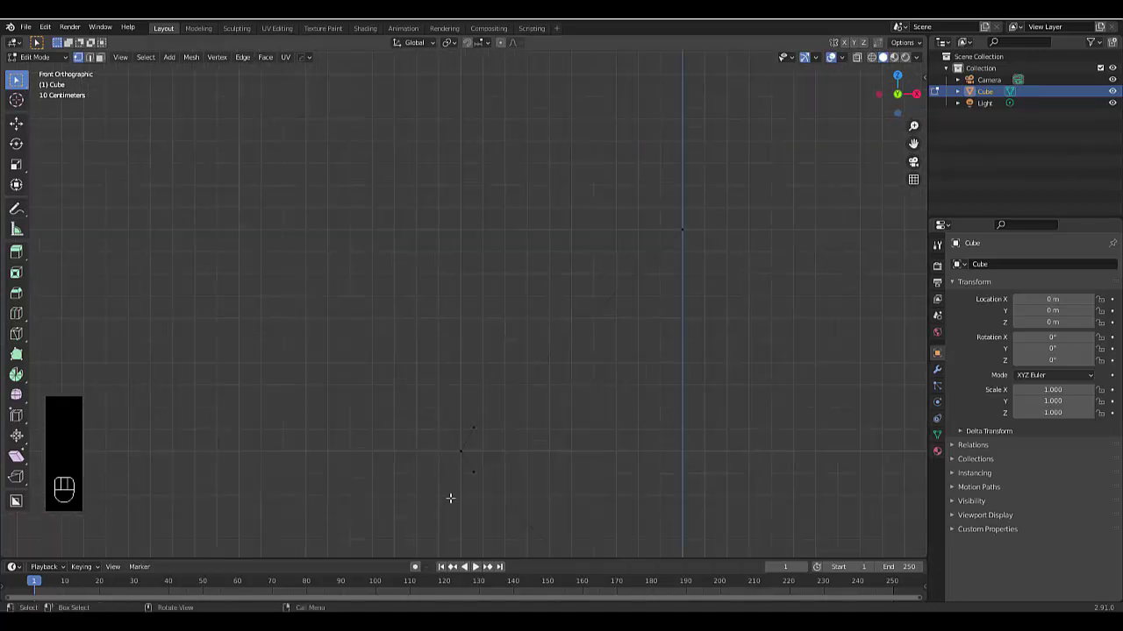
pyautogui.scroll(3, 487, 451)
pyautogui.scroll(-3, 473, 418)
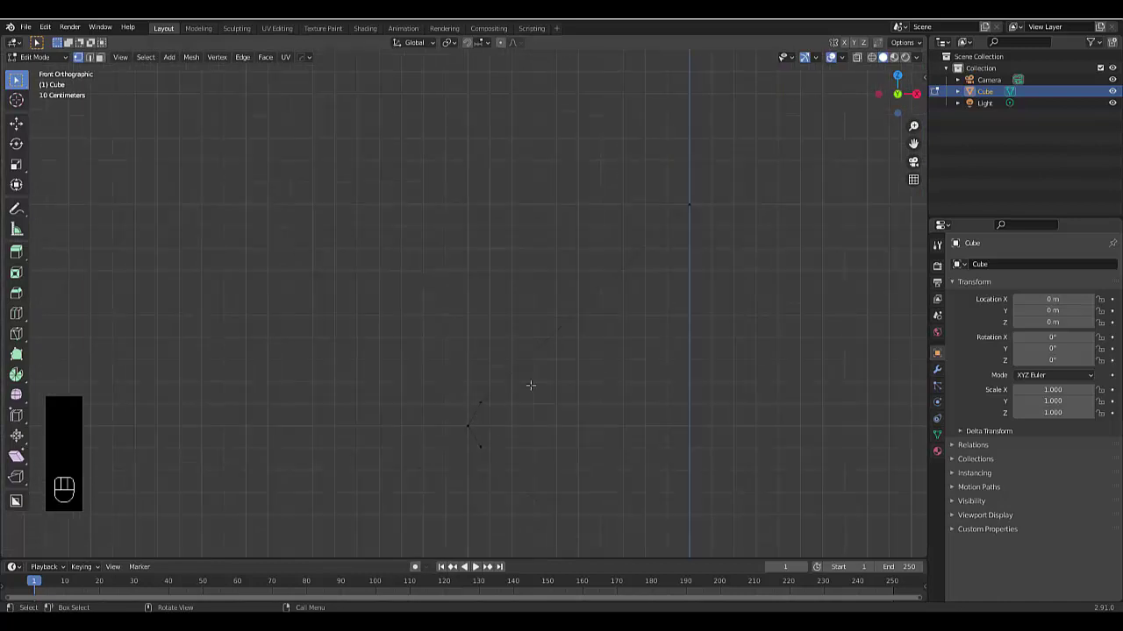
pyautogui.scroll(2, 634, 409)
pyautogui.scroll(-3, 657, 383)
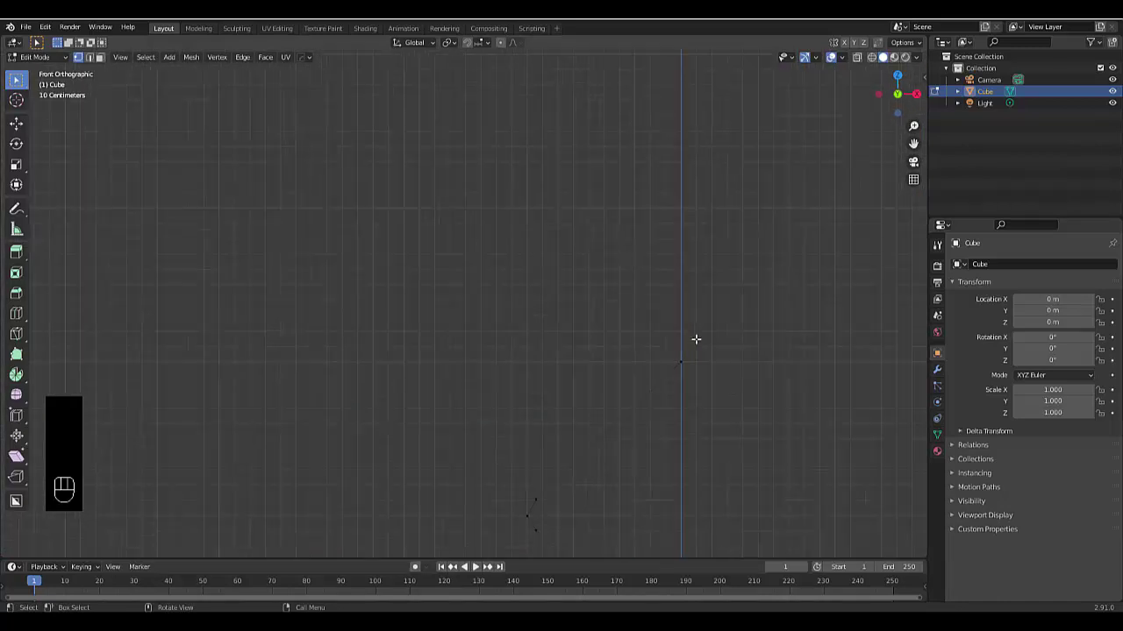
pyautogui.scroll(4, 696, 340)
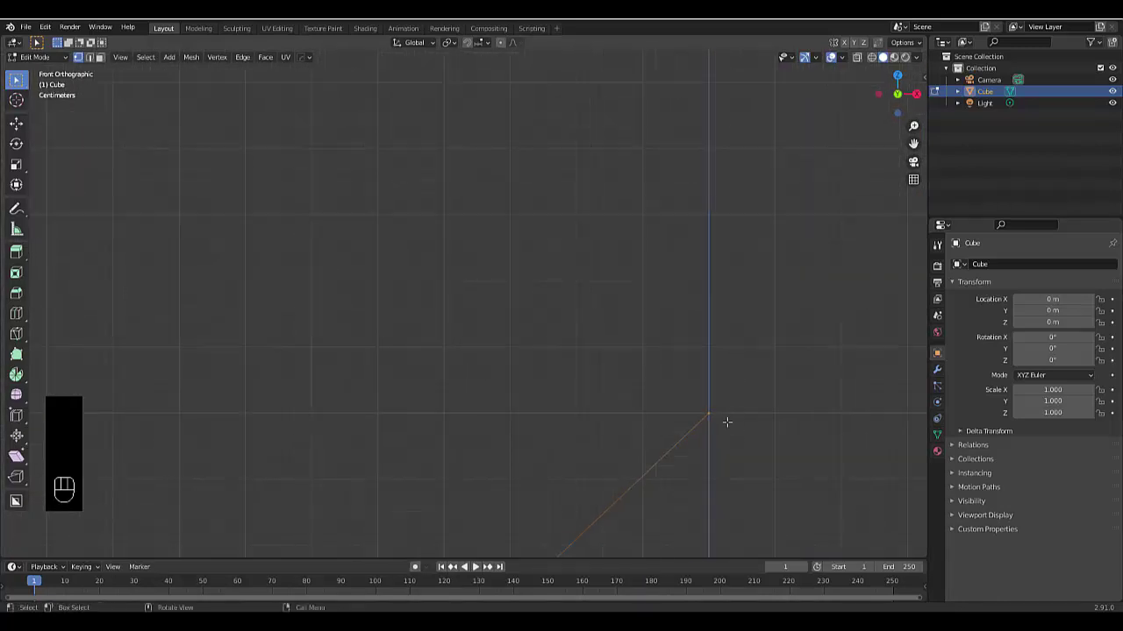
pyautogui.keyDown('shift'); pyautogui.moveTo(727, 421); pyautogui.dragTo(713, 279, button='middle'); pyautogui.keyUp('shift')
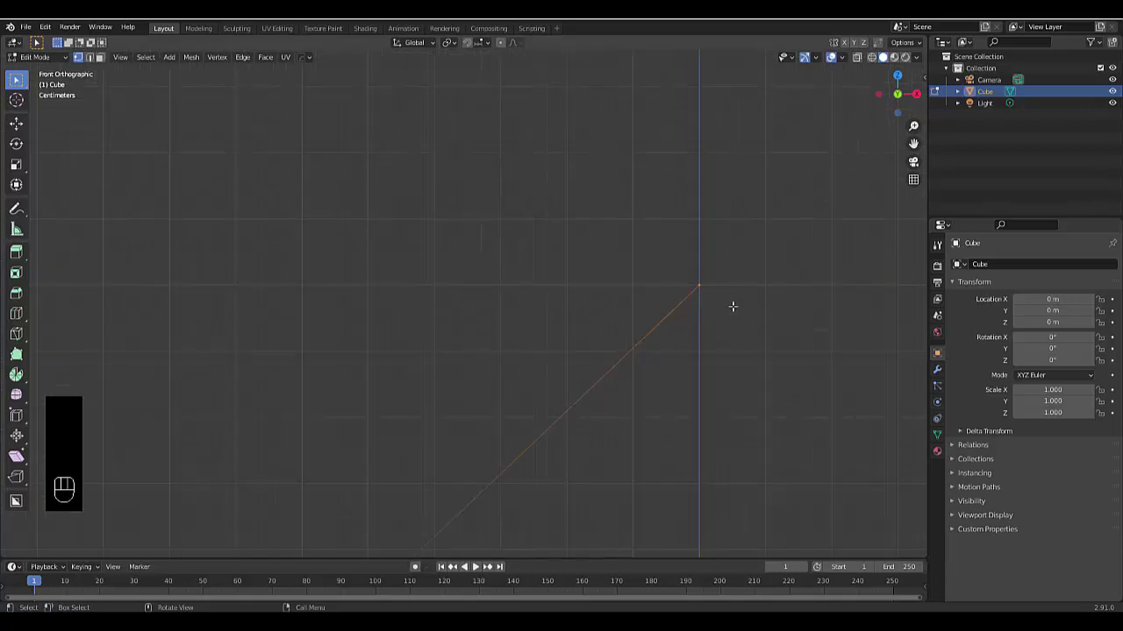
pyautogui.press('g')
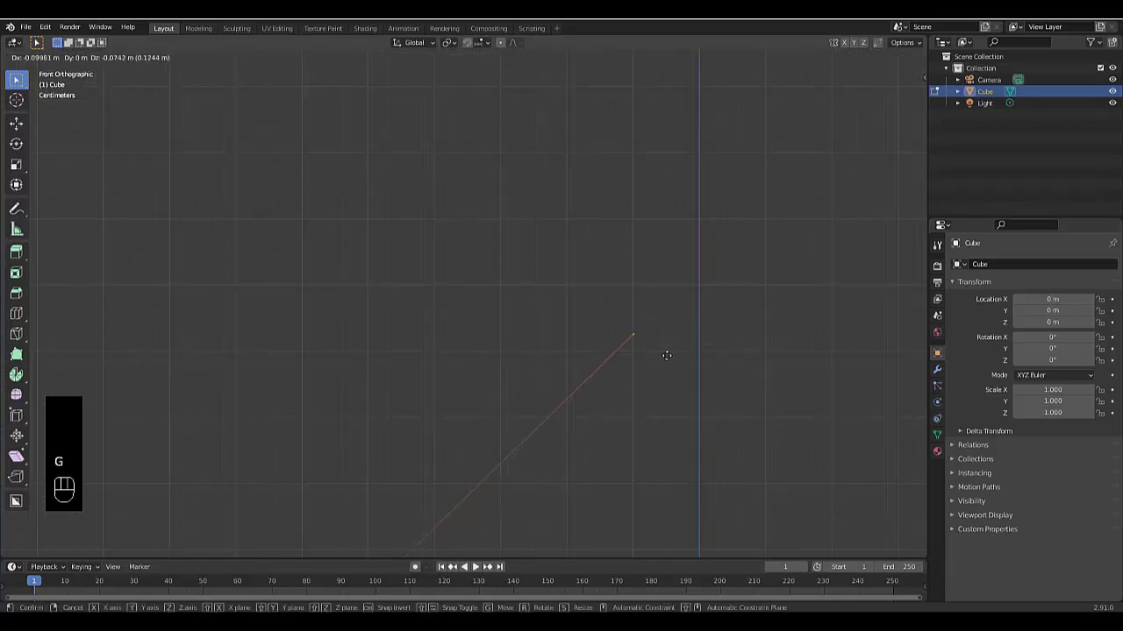
pyautogui.click(667, 355)
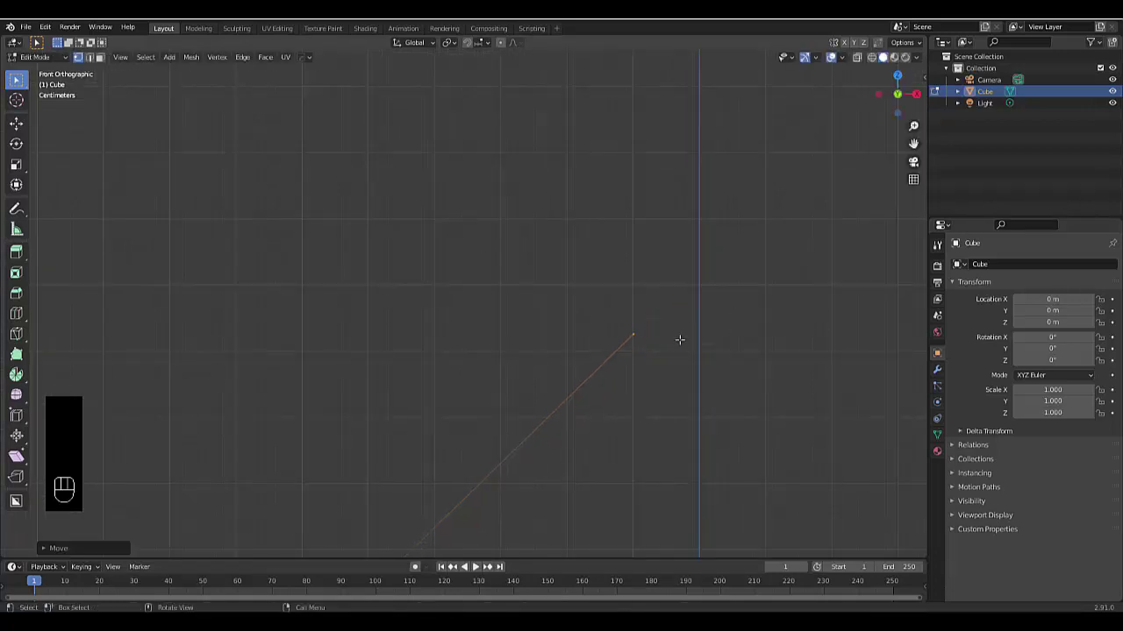
# - Extrude the end vertex back to the vertical axis, and shift the bend vertex below it about 0.035 m in X and 0.025 m down
pyautogui.press('e')
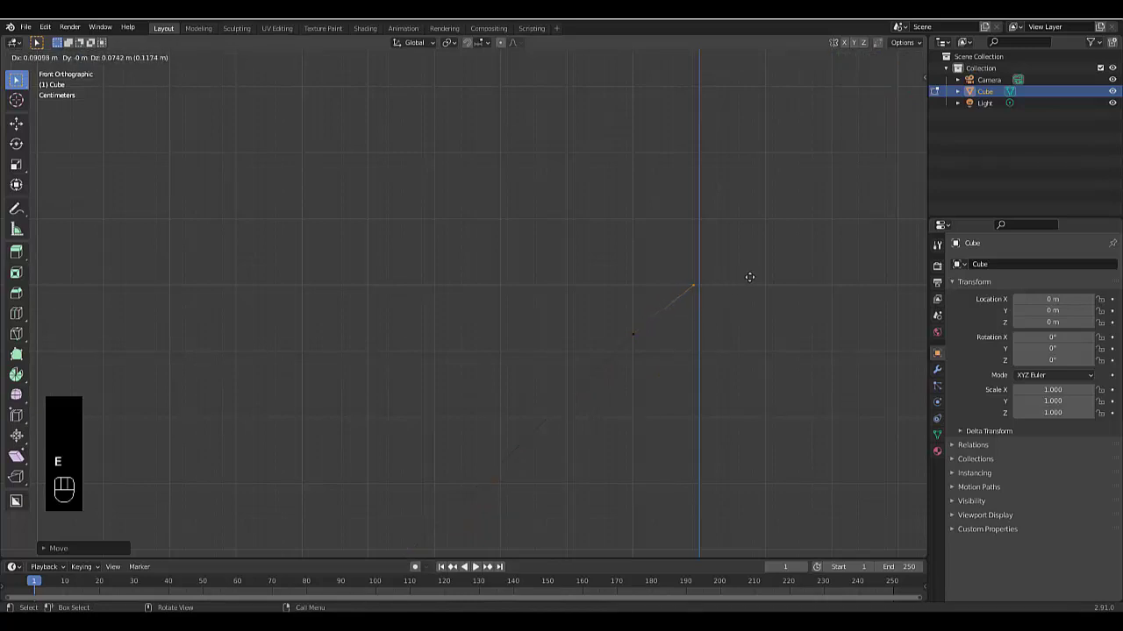
pyautogui.click(753, 277)
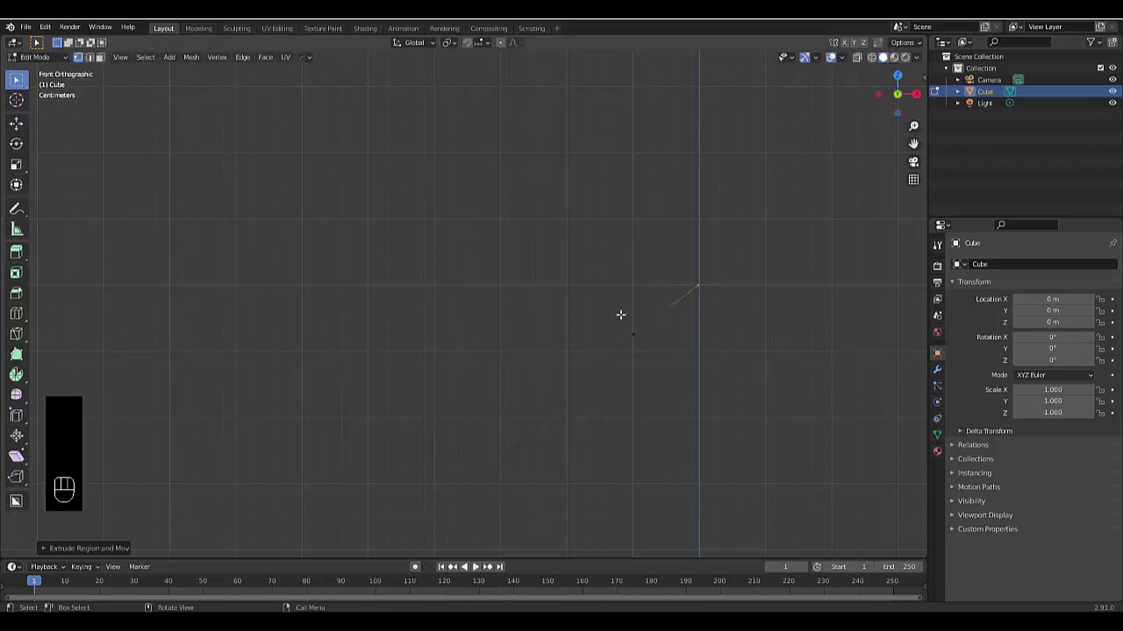
pyautogui.press('g')
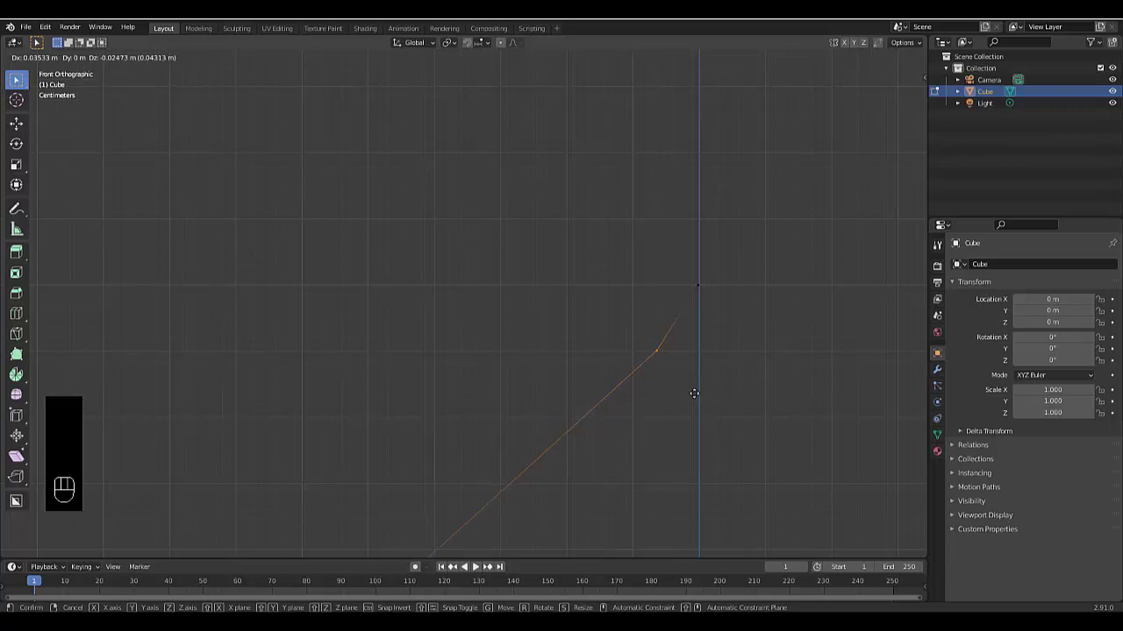
pyautogui.keyDown('shift'); pyautogui.click(694, 394); pyautogui.keyUp('shift')
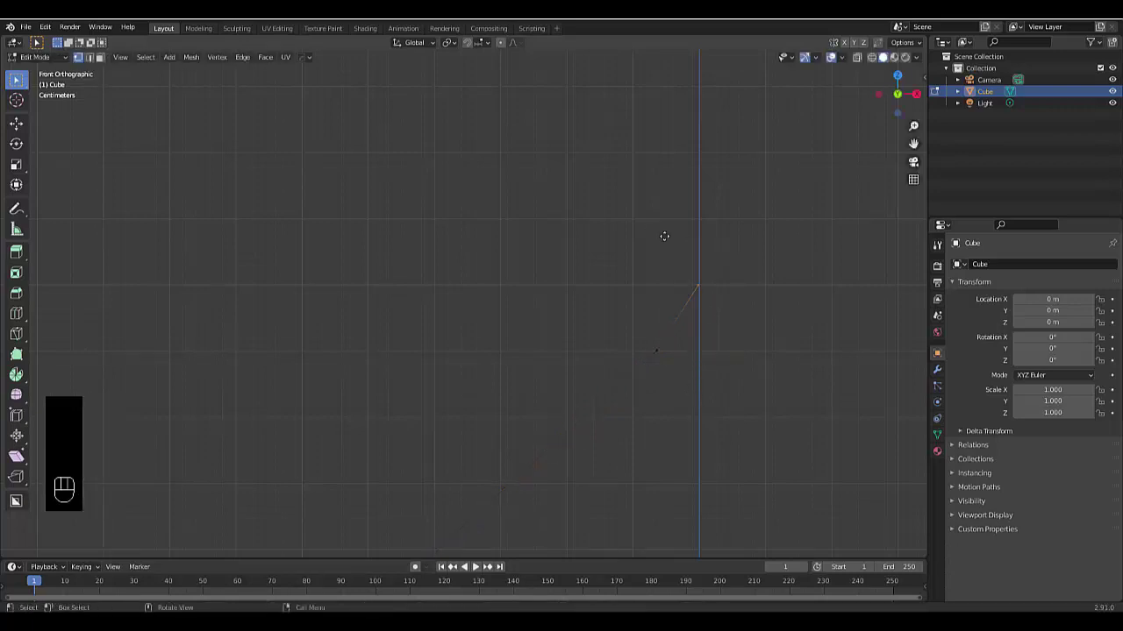
# - Extrude the tip vertex up to the next grid line as a short mirrored segment, and extrude again about 0.95 m in negative X and 0.90 m up
pyautogui.press('e')
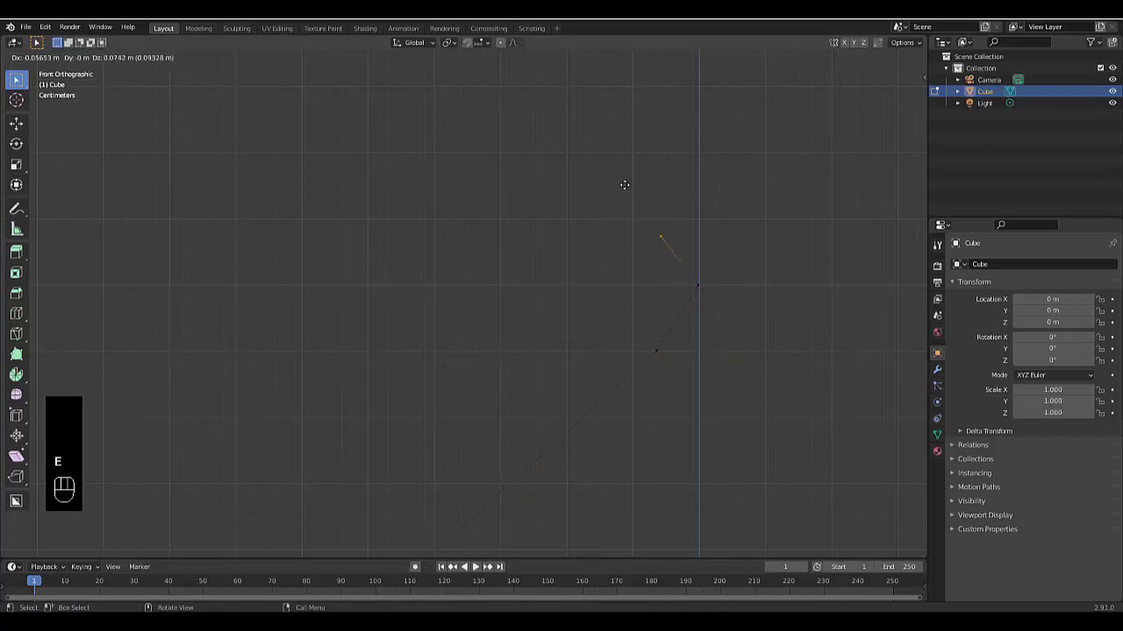
pyautogui.keyDown('shift'); pyautogui.click(562, 515); pyautogui.keyUp('shift')
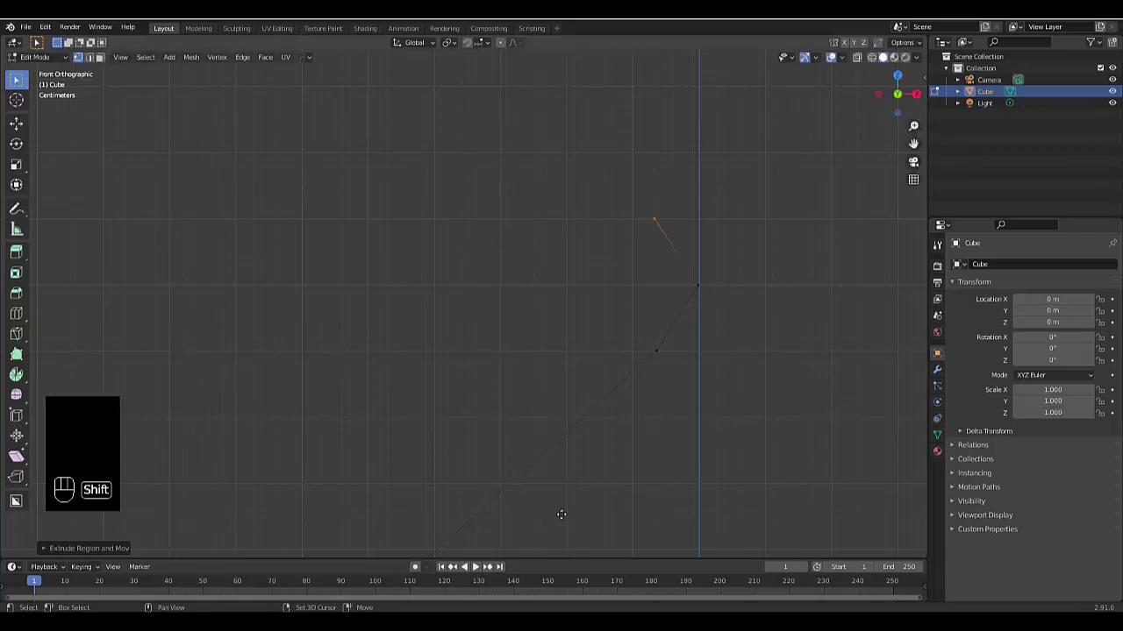
pyautogui.scroll(-5, 535, 333)
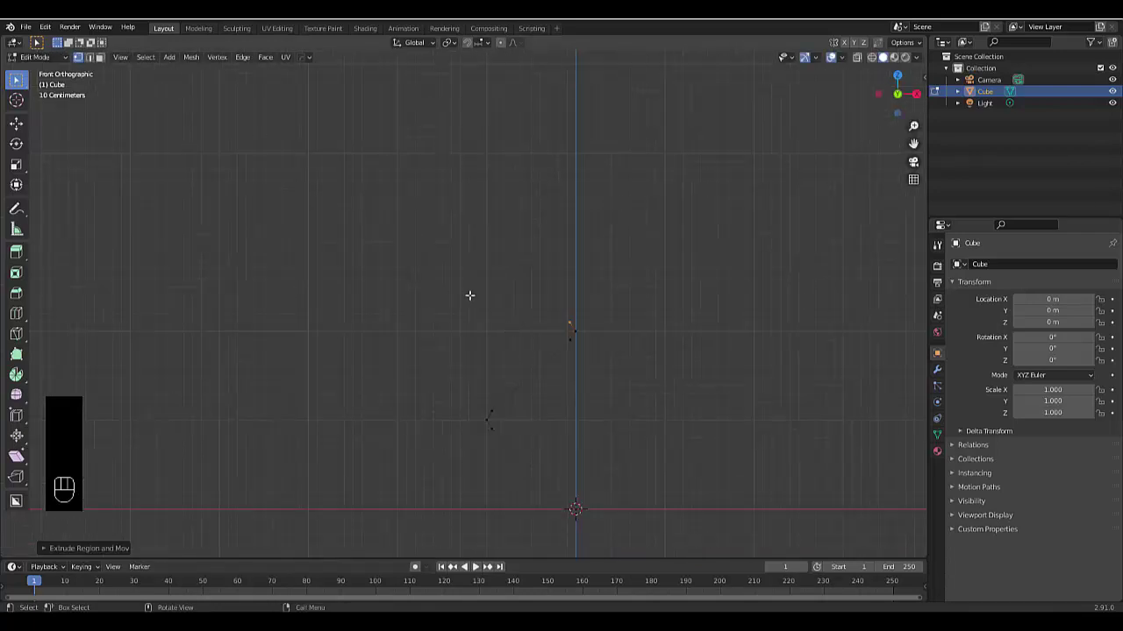
pyautogui.scroll(1, 394, 190)
pyautogui.scroll(-3, 332, 306)
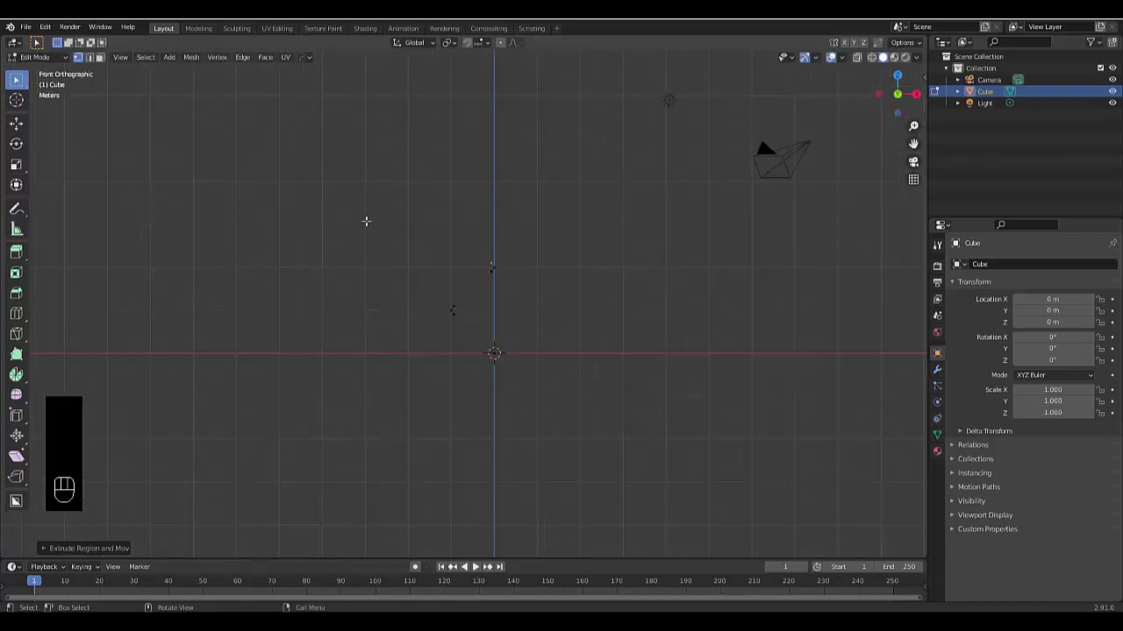
pyautogui.press('e')
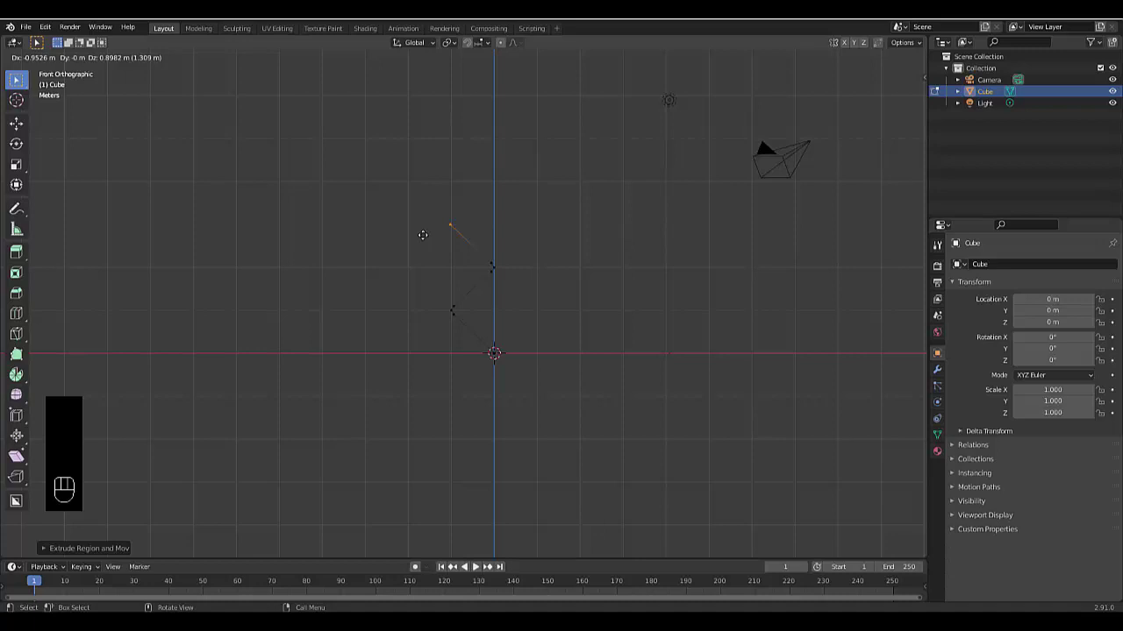
pyautogui.click(423, 235)
# - Align the new upper end vertex with the nearest grid intersection by moving it about 0.02 m in X
pyautogui.scroll(10, 468, 215)
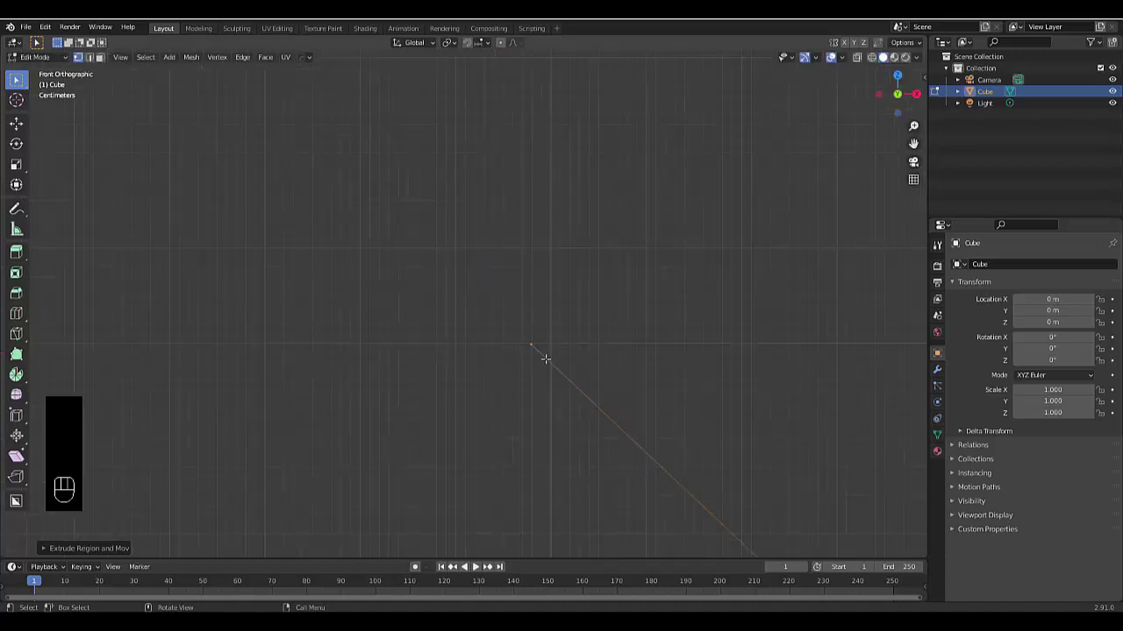
pyautogui.scroll(-3, 562, 346)
pyautogui.press('g')
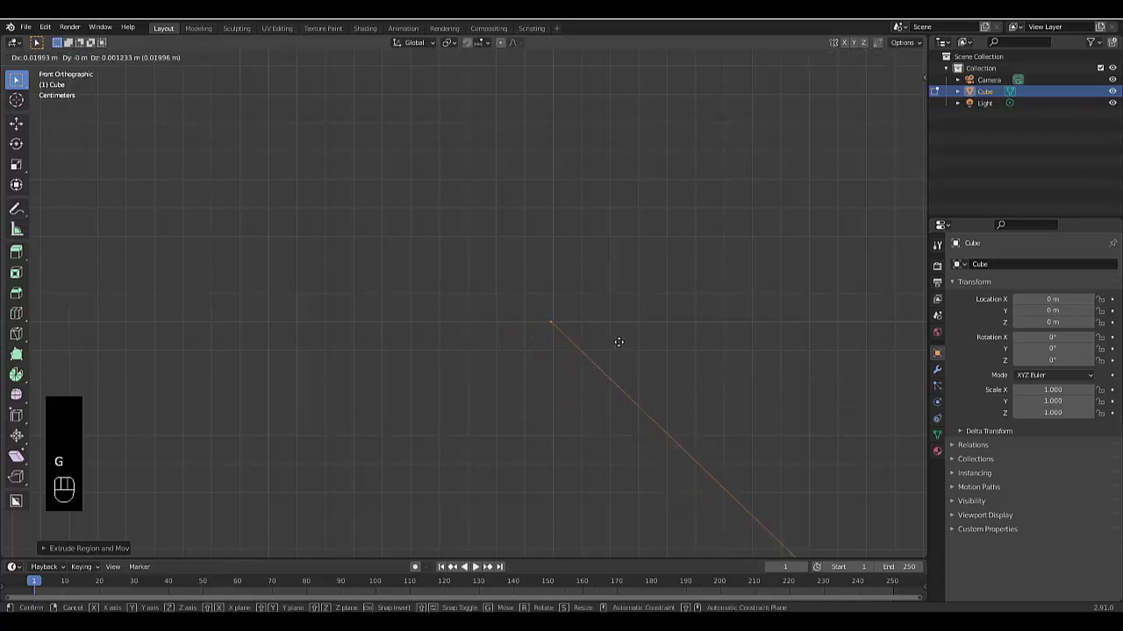
pyautogui.click(622, 341)
# - Select both ends of the long upper diagonal edge and subdivide it once
pyautogui.scroll(-8, 622, 313)
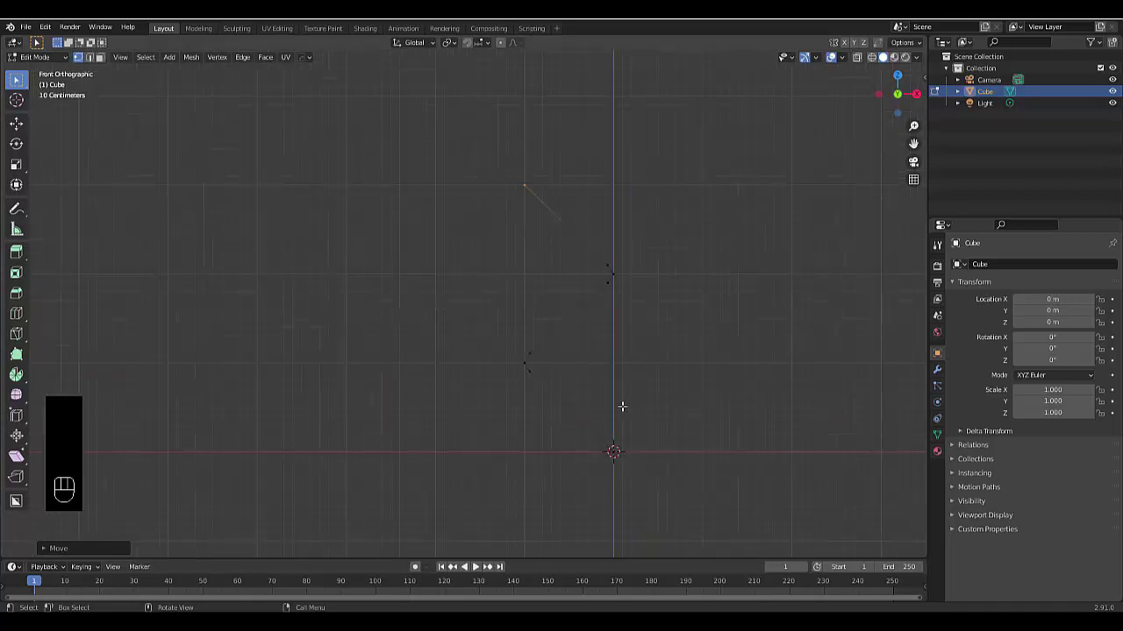
pyautogui.scroll(1, 606, 262)
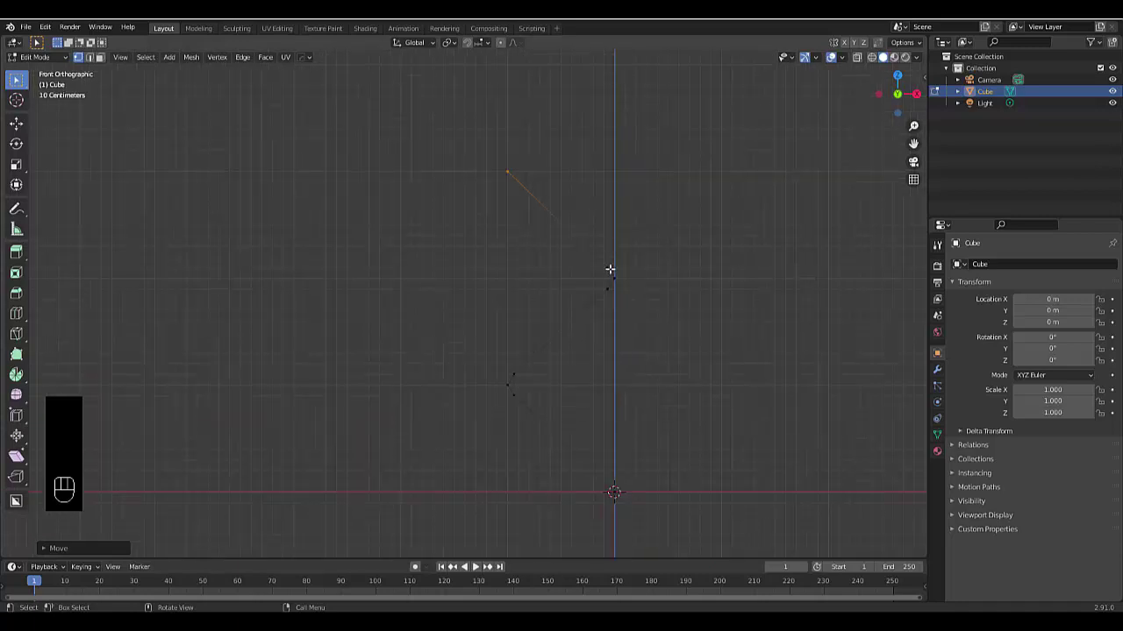
pyautogui.keyDown('shift'); pyautogui.click(608, 268); pyautogui.keyUp('shift')
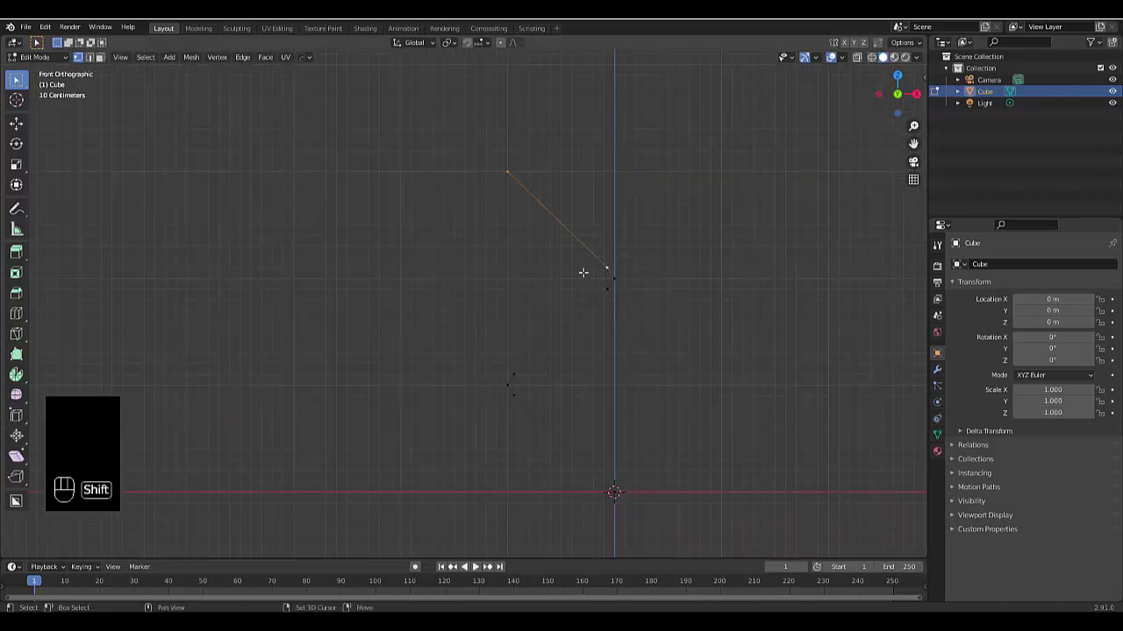
pyautogui.rightClick(500, 243)
pyautogui.click(500, 243)
# - Delete the topmost end vertex so the upper diagonal stops at its midpoint
pyautogui.moveTo(483, 145); pyautogui.dragTo(540, 202)
pyautogui.rightClick(398, 229)
pyautogui.rightClick(599, 222)
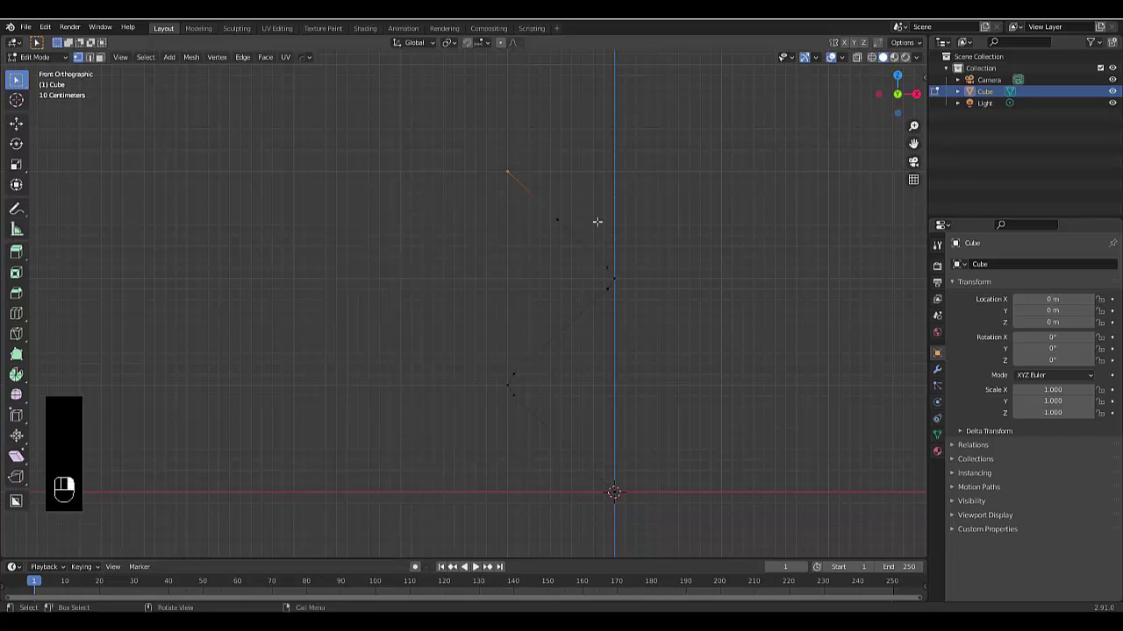
pyautogui.press('x')
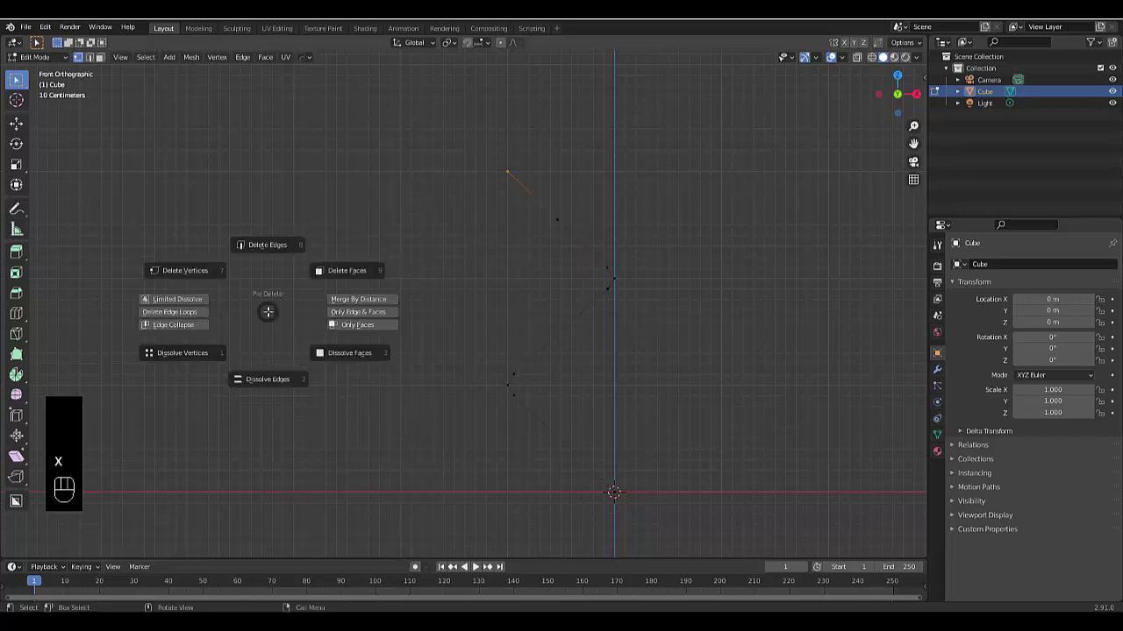
pyautogui.click(208, 276)
# - Select both ends of the long lower diagonal edge down to the origin and subdivide it once
pyautogui.keyDown('shift'); pyautogui.moveTo(426, 305); pyautogui.dragTo(485, 329, button='middle'); pyautogui.keyUp('shift')
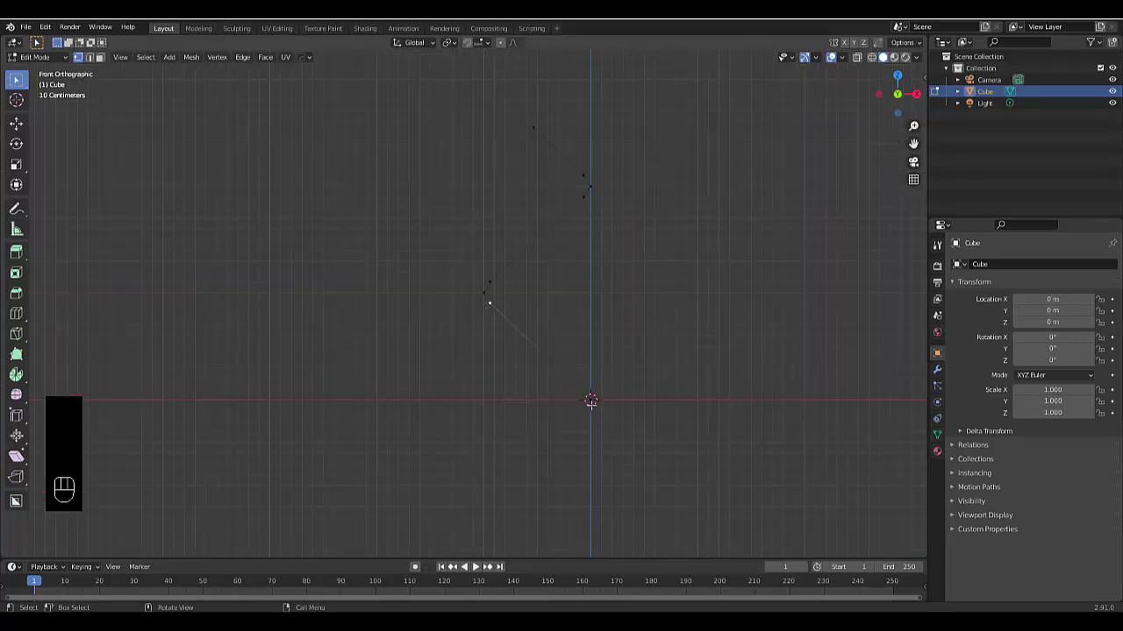
pyautogui.keyDown('shift'); pyautogui.click(589, 401); pyautogui.keyUp('shift')
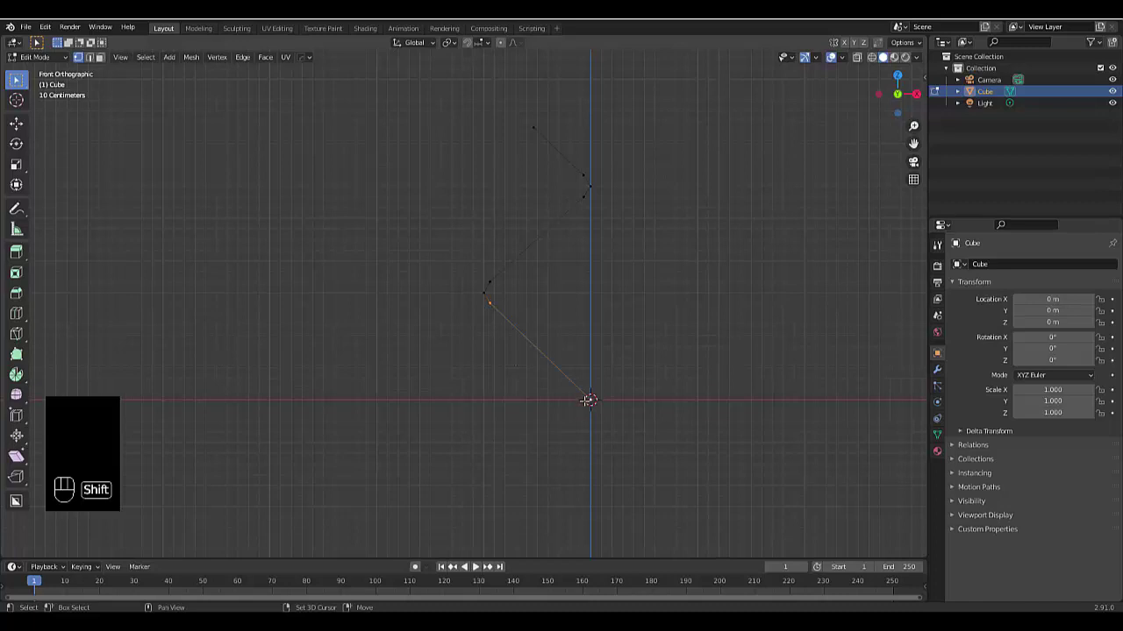
pyautogui.rightClick(419, 370)
pyautogui.click(399, 353)
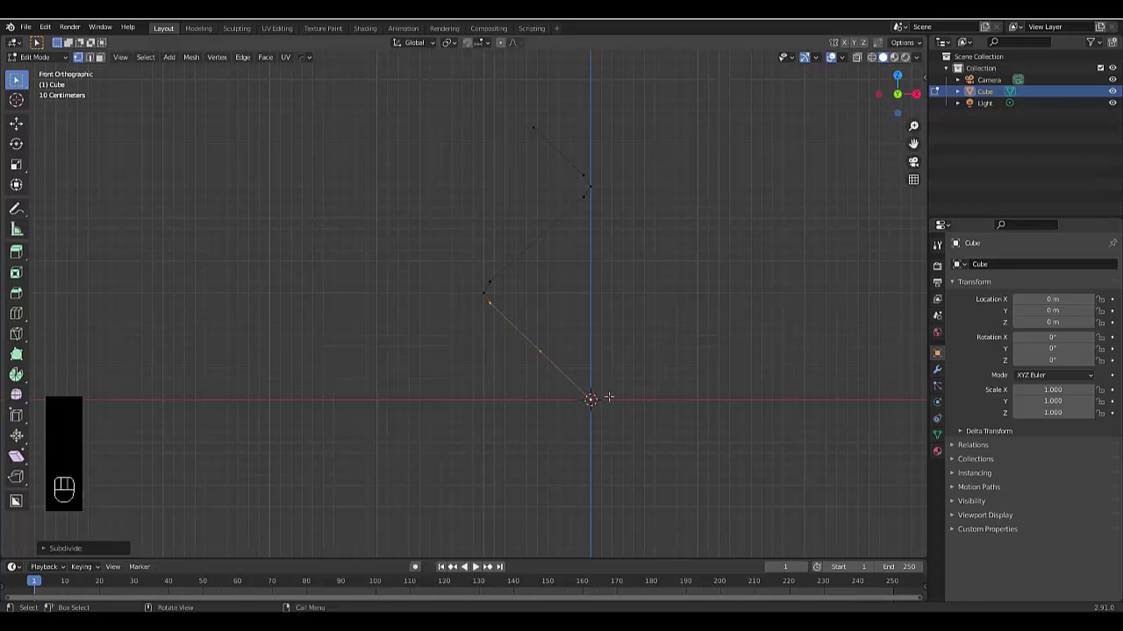
# - Delete the lowest end vertex at the origin so the lower diagonal stops at its midpoint
pyautogui.click(674, 446)
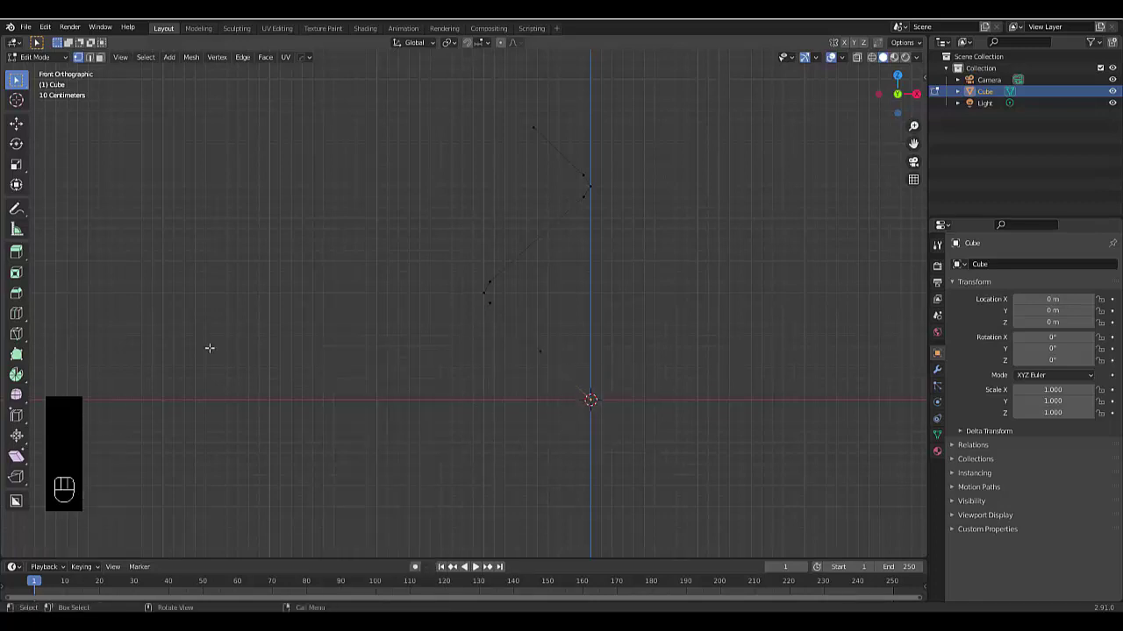
pyautogui.press('x')
pyautogui.scroll(-2, 333, 337)
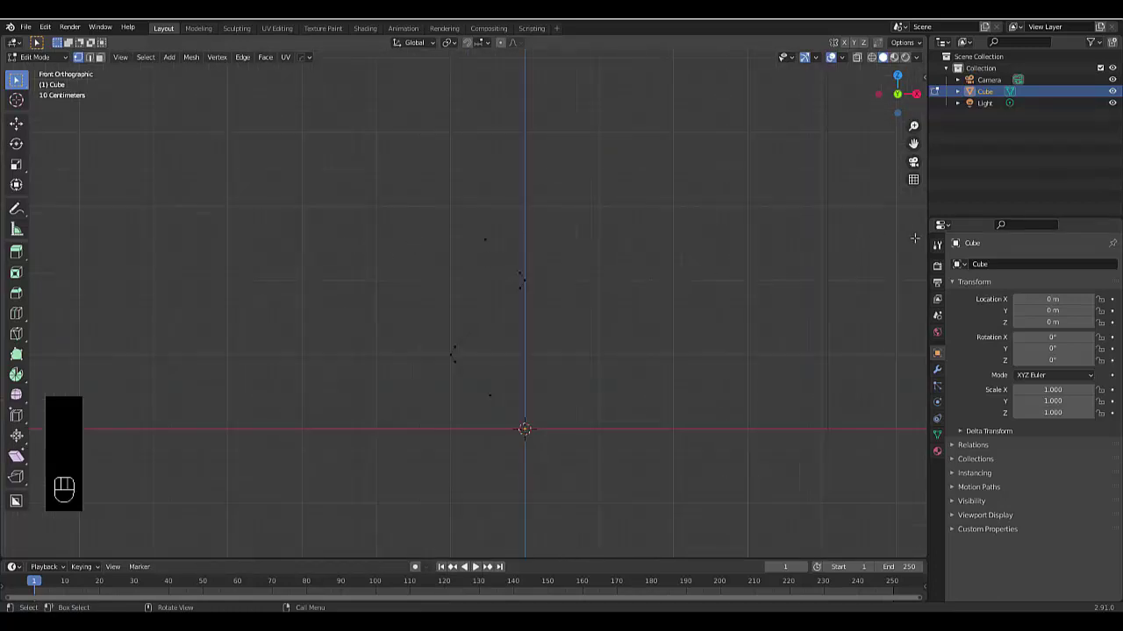
# - Return to Object Mode and add a Skin modifier with Smooth Shading to the zigzag wire
pyautogui.press('Tab')
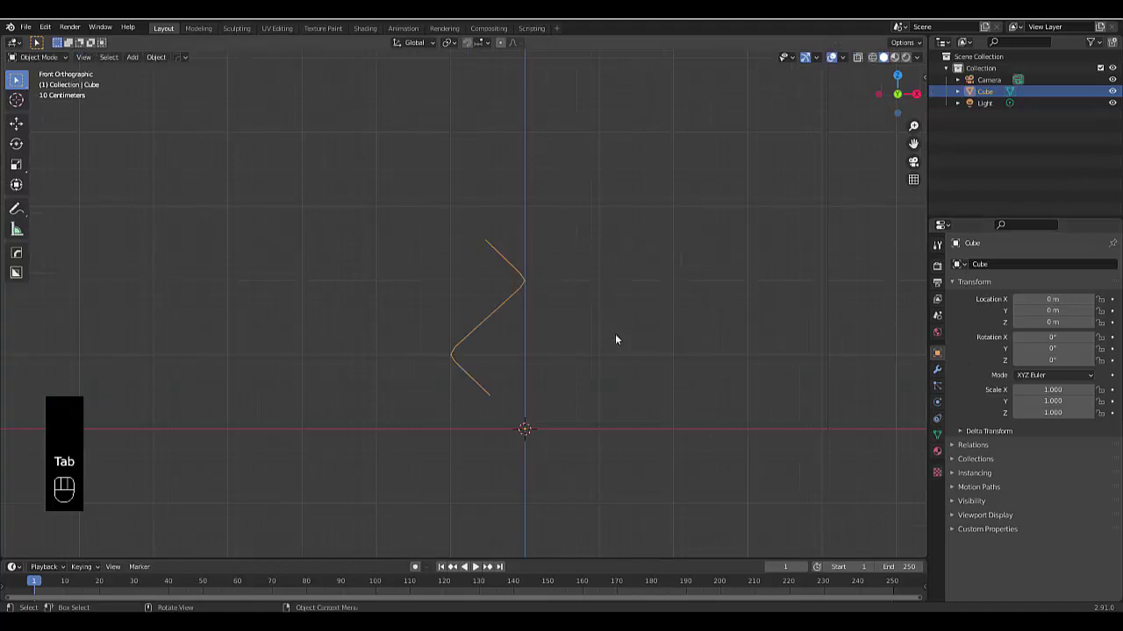
pyautogui.scroll(2, 356, 293)
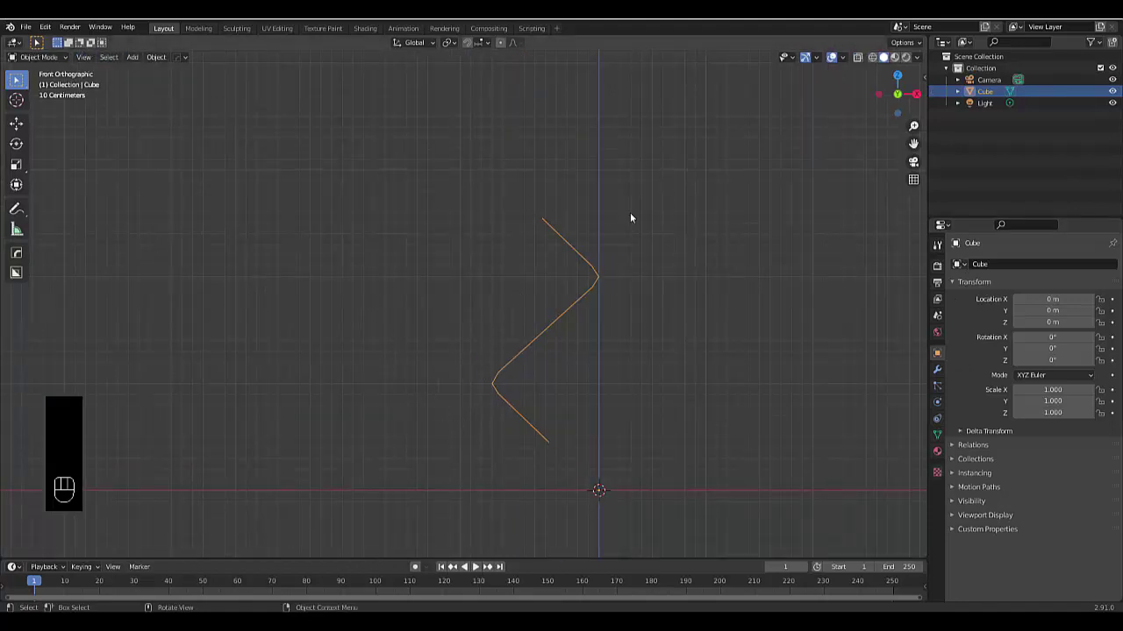
pyautogui.click(939, 373)
pyautogui.click(965, 265)
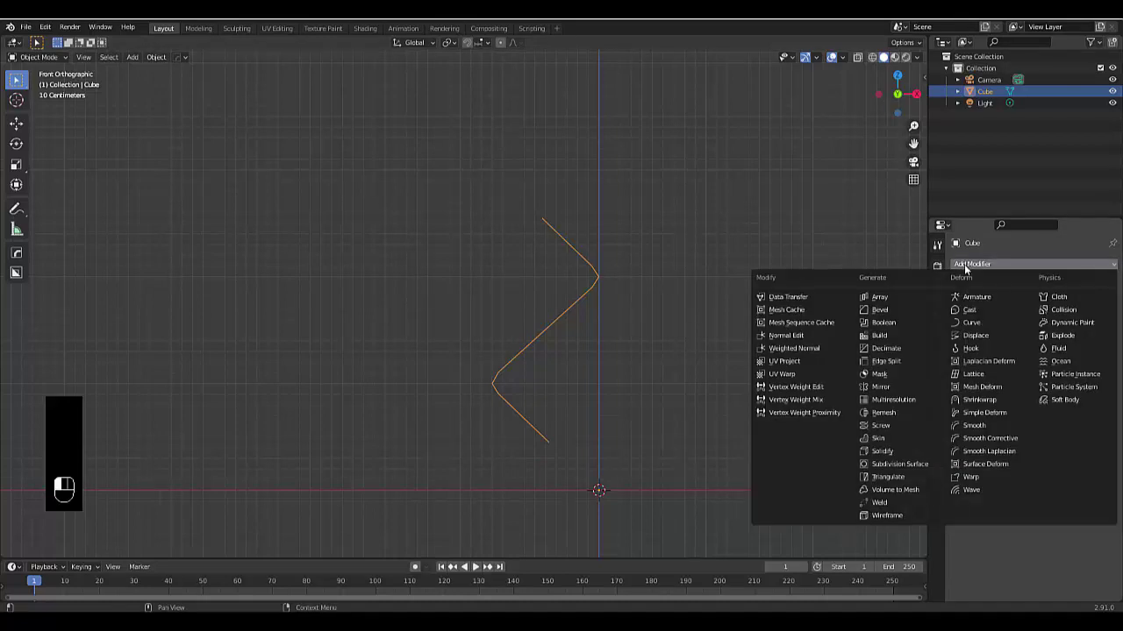
pyautogui.click(900, 436)
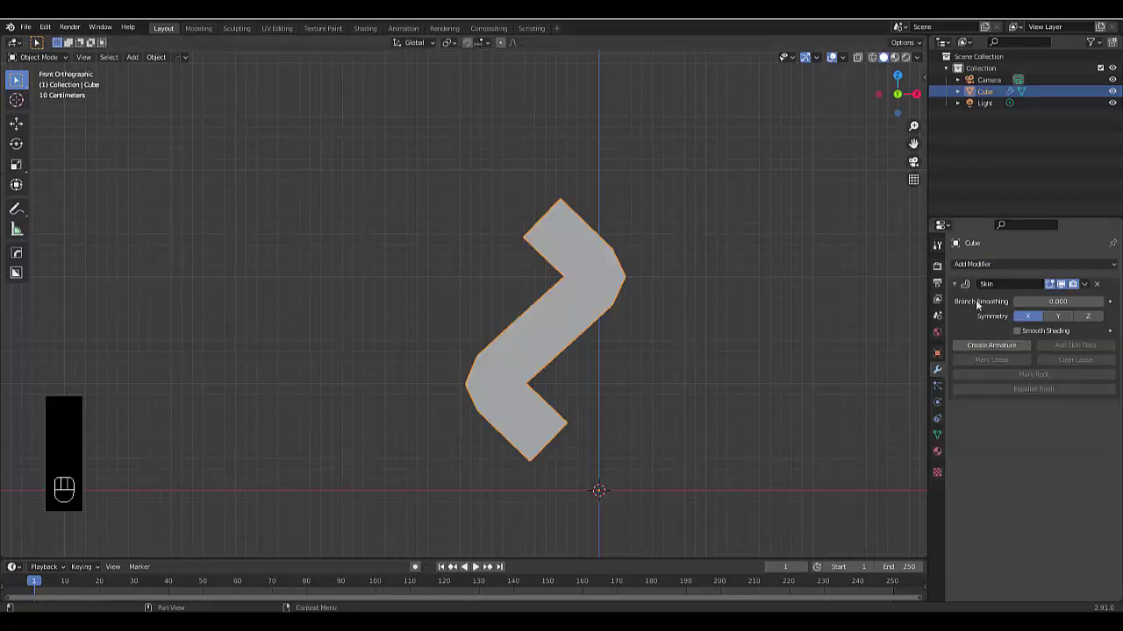
pyautogui.click(1016, 331)
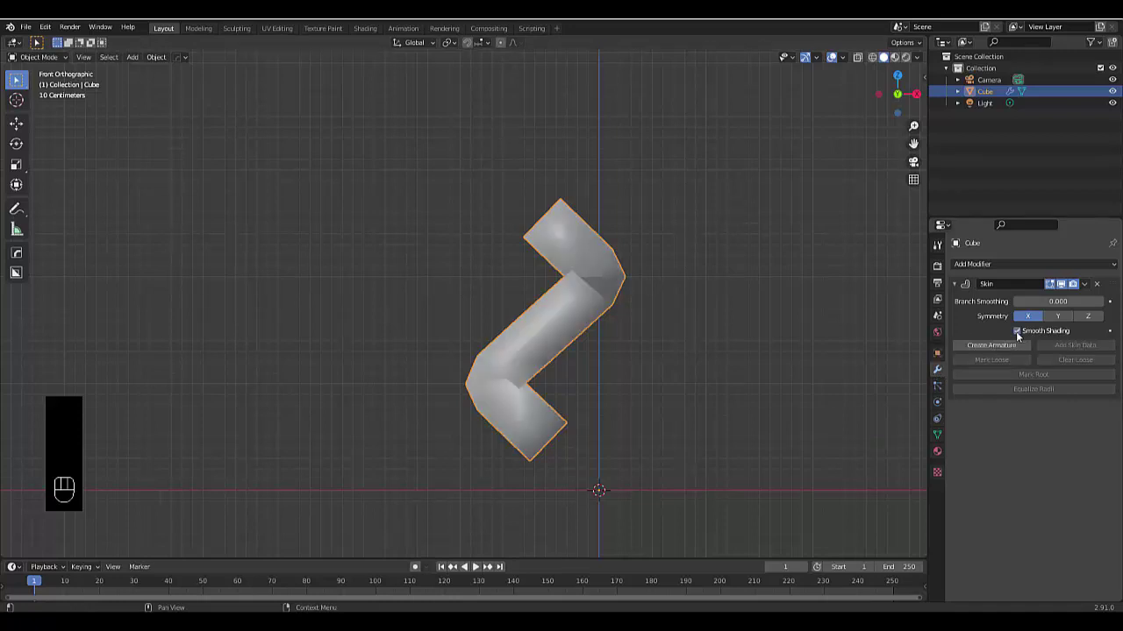
# - Add a Subdivision Surface modifier after the Skin modifier to round the wire
pyautogui.click(973, 264)
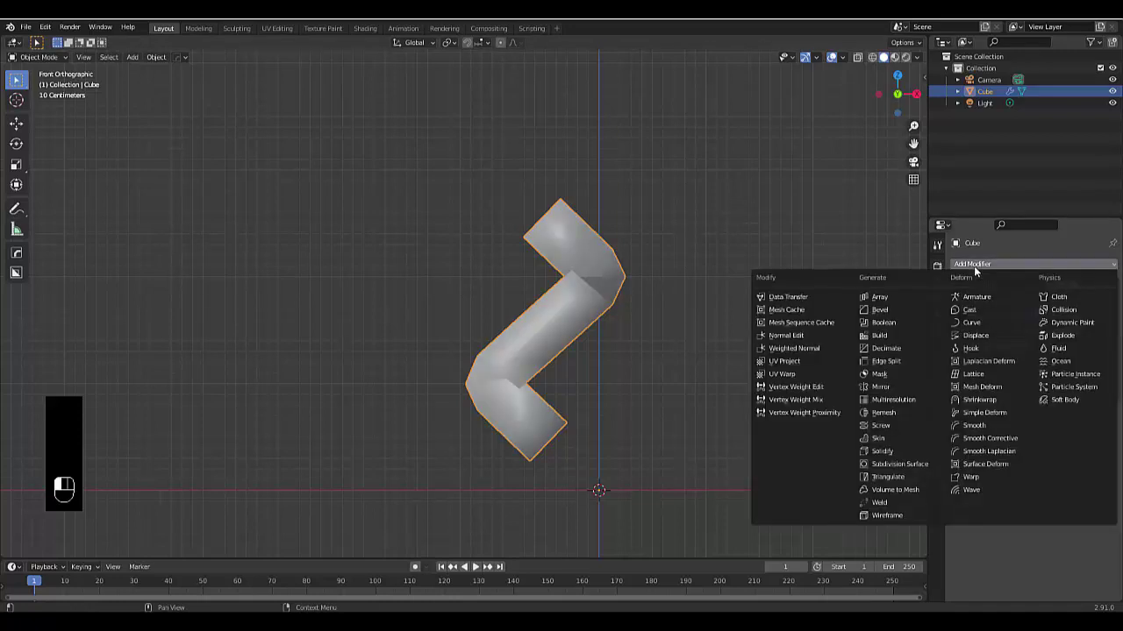
pyautogui.click(891, 465)
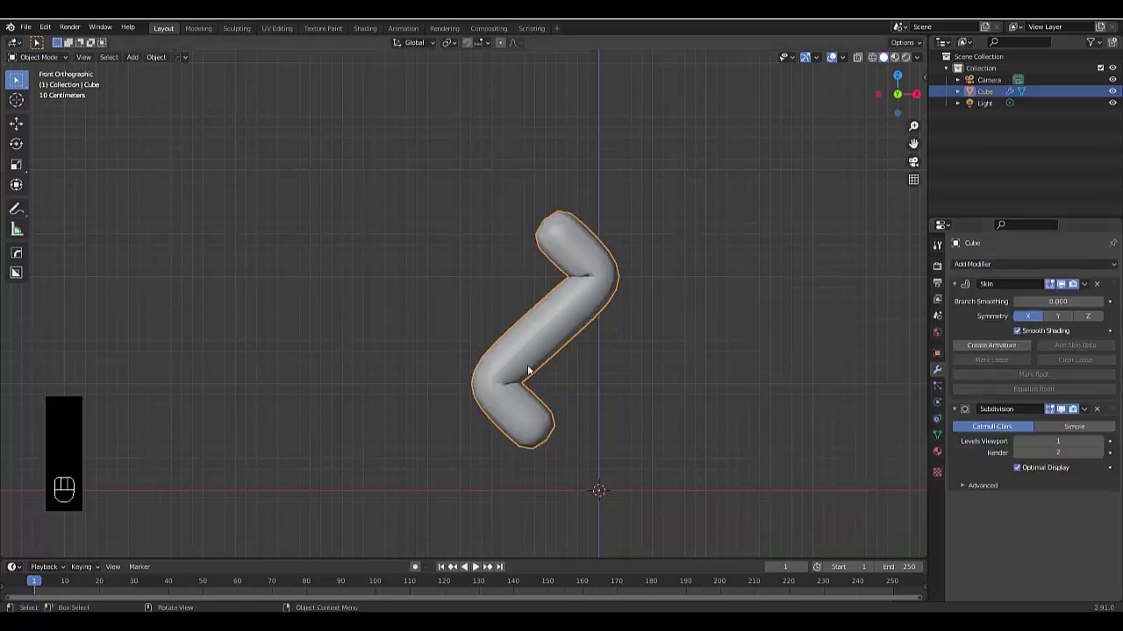
pyautogui.scroll(-2, 527, 371)
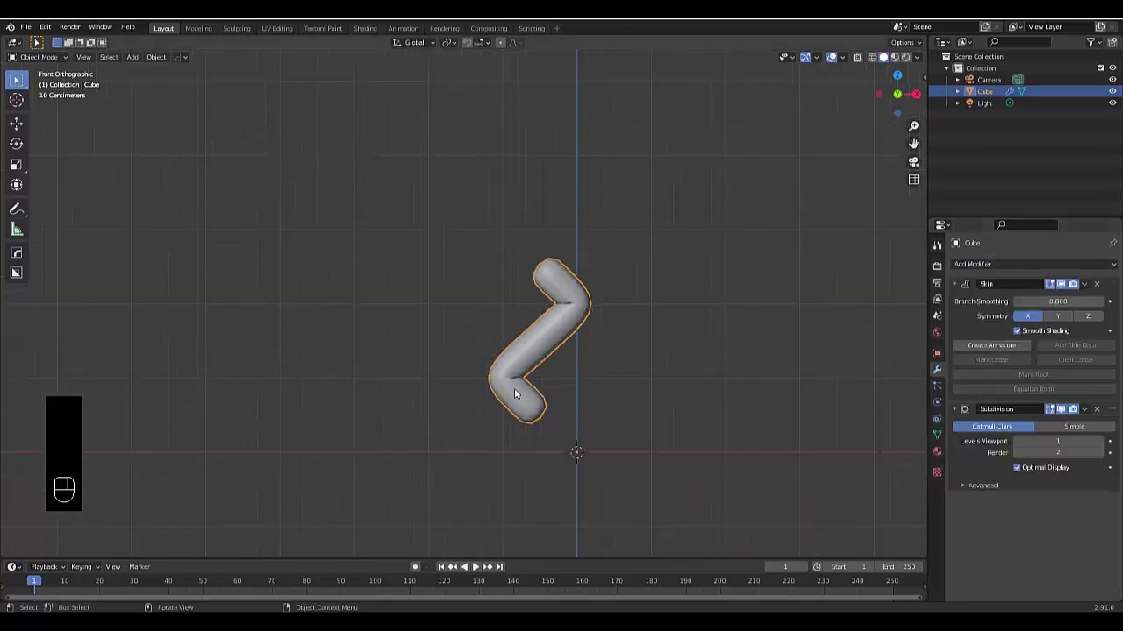
# - Turn on X-ray, select all the wire's vertices in Edit Mode, and shrink their skin radius to about 0.17
pyautogui.click(858, 58)
pyautogui.scroll(1, 422, 418)
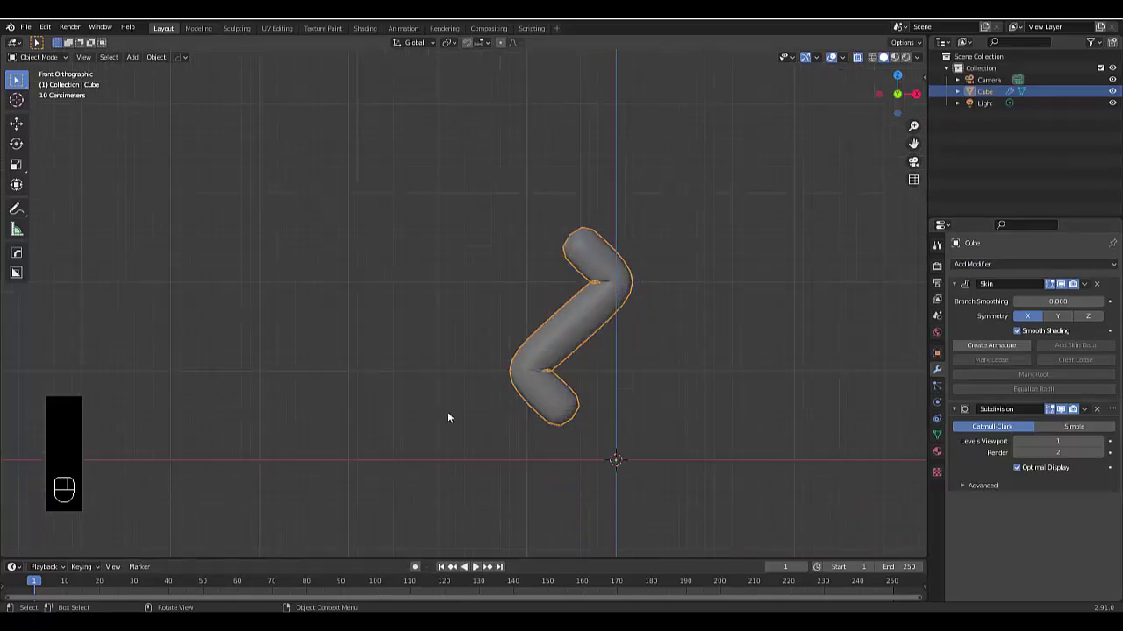
pyautogui.press('Tab')
pyautogui.moveTo(414, 154); pyautogui.dragTo(798, 492)
pyautogui.scroll(3, 468, 388)
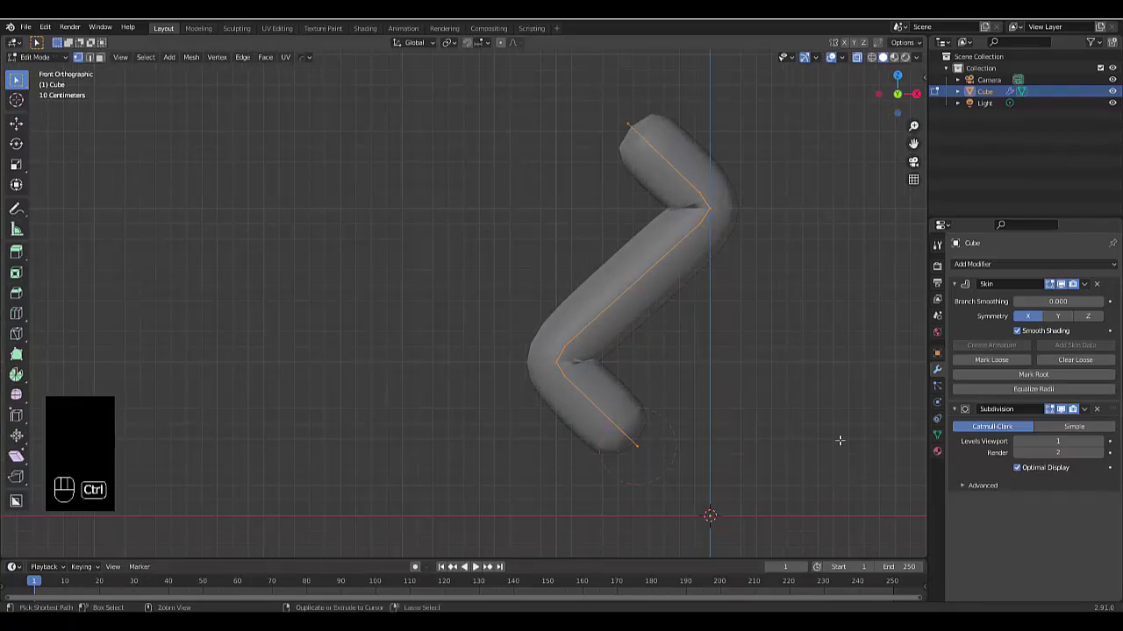
pyautogui.hotkey('ctrl', 'a')
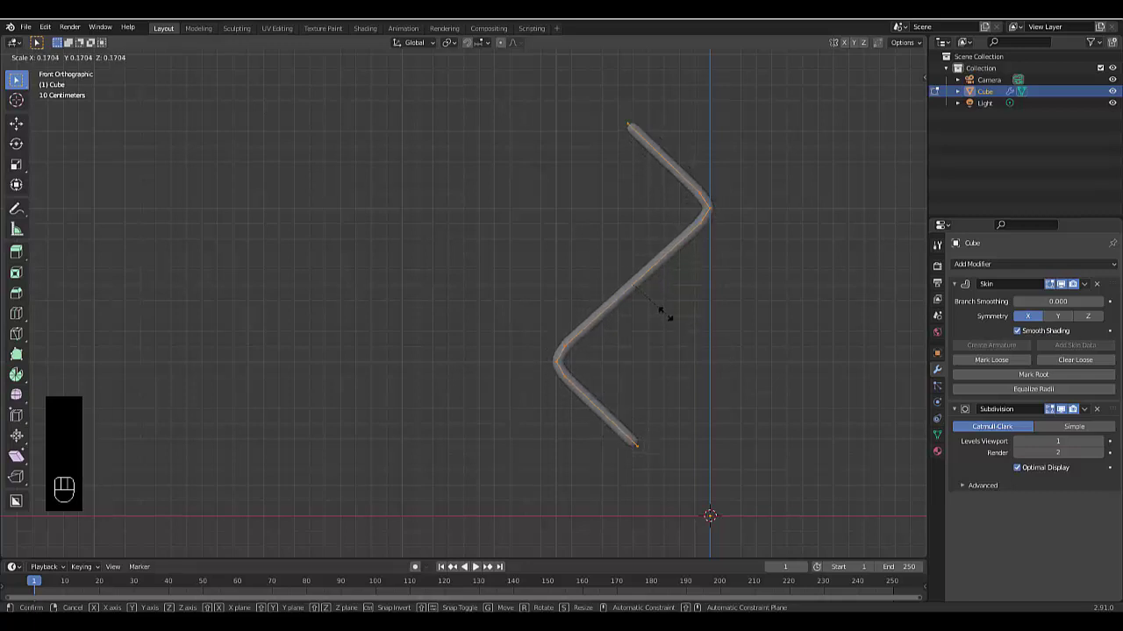
pyautogui.click(663, 312)
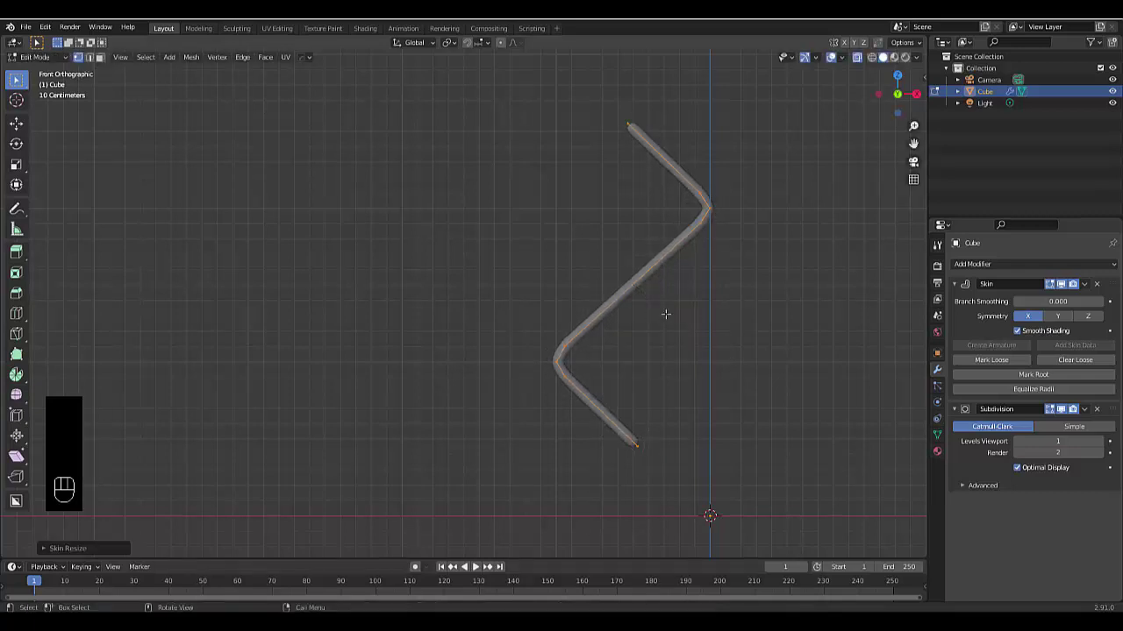
pyautogui.moveTo(664, 351); pyautogui.dragTo(704, 281, button='middle')
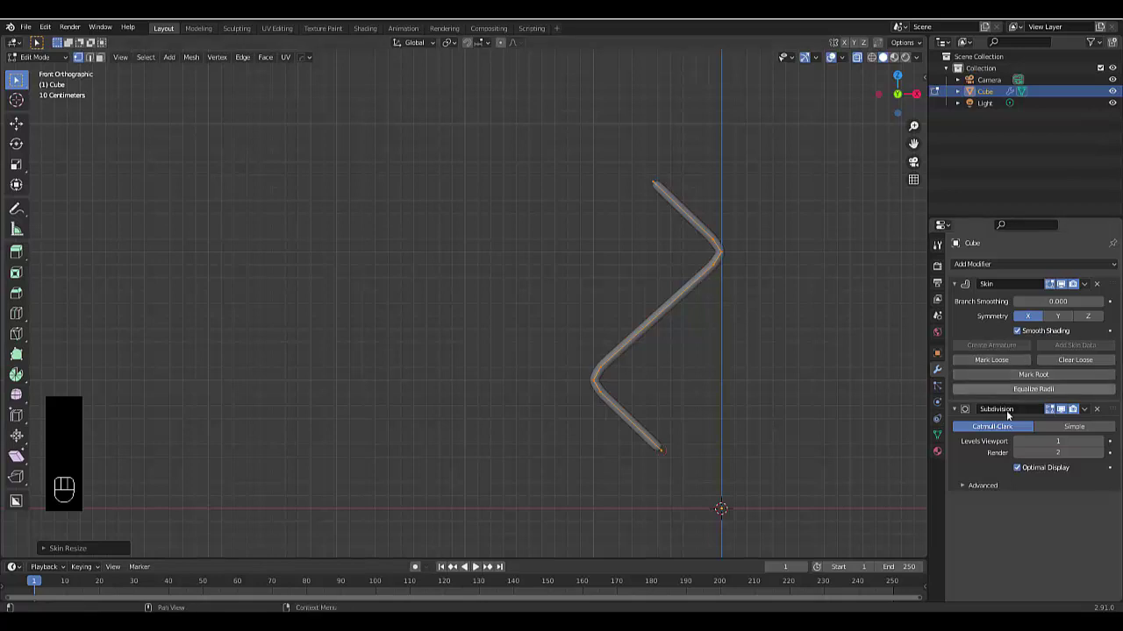
# - Add an Array modifier to the zigzag wire
pyautogui.click(975, 266)
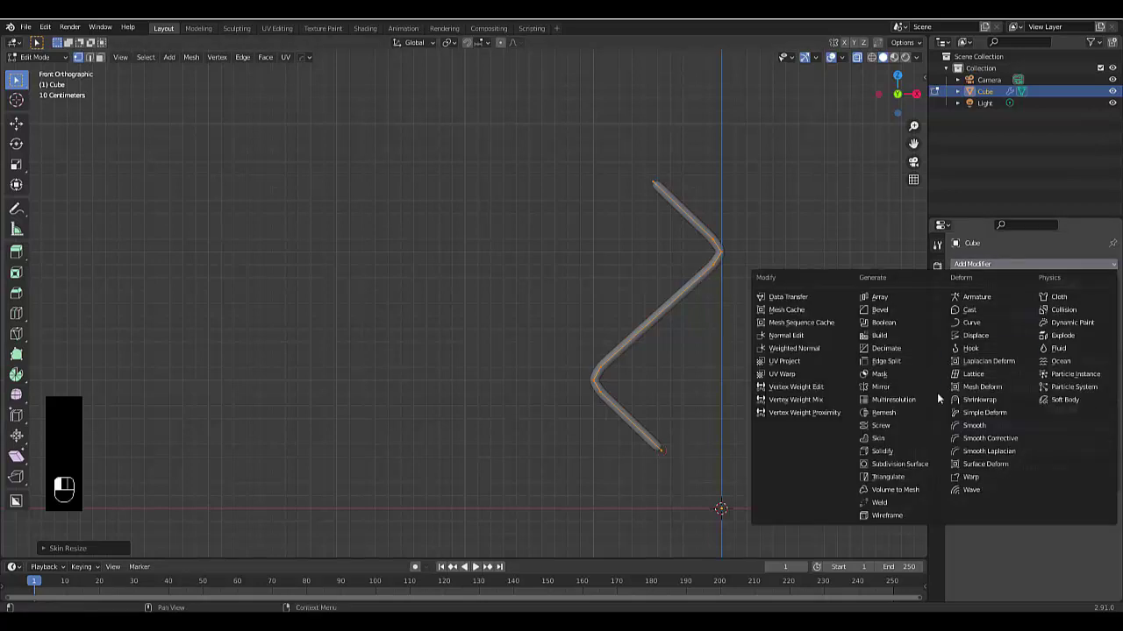
pyautogui.click(880, 298)
pyautogui.scroll(-3, 596, 403)
pyautogui.scroll(3, 623, 351)
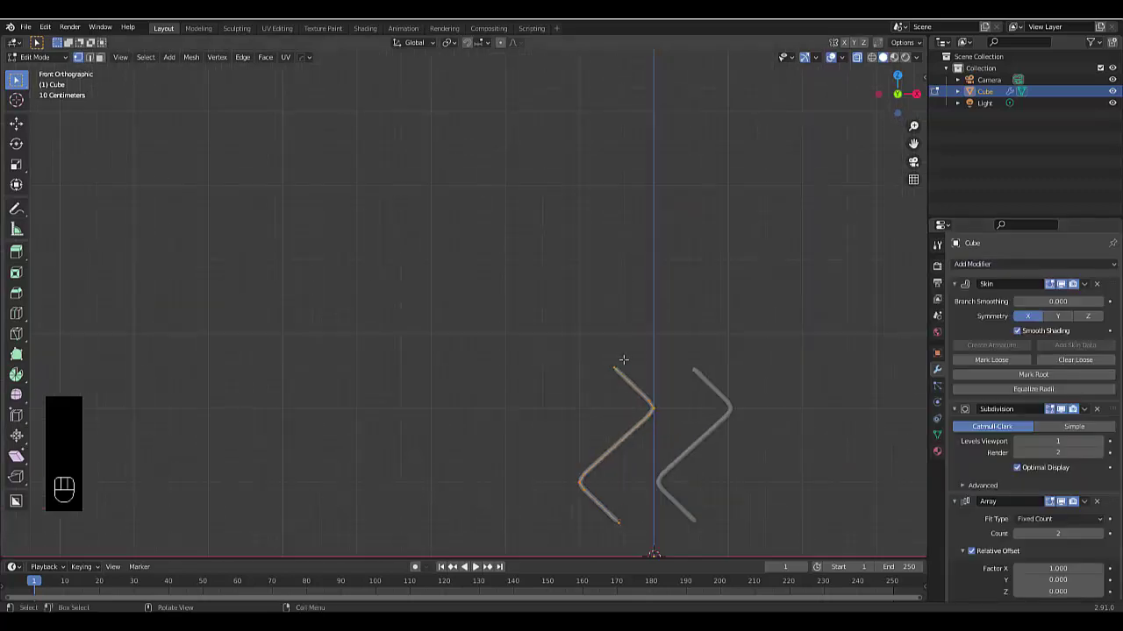
pyautogui.keyDown('shift'); pyautogui.moveTo(615, 445); pyautogui.dragTo(619, 409, button='middle'); pyautogui.keyUp('shift')
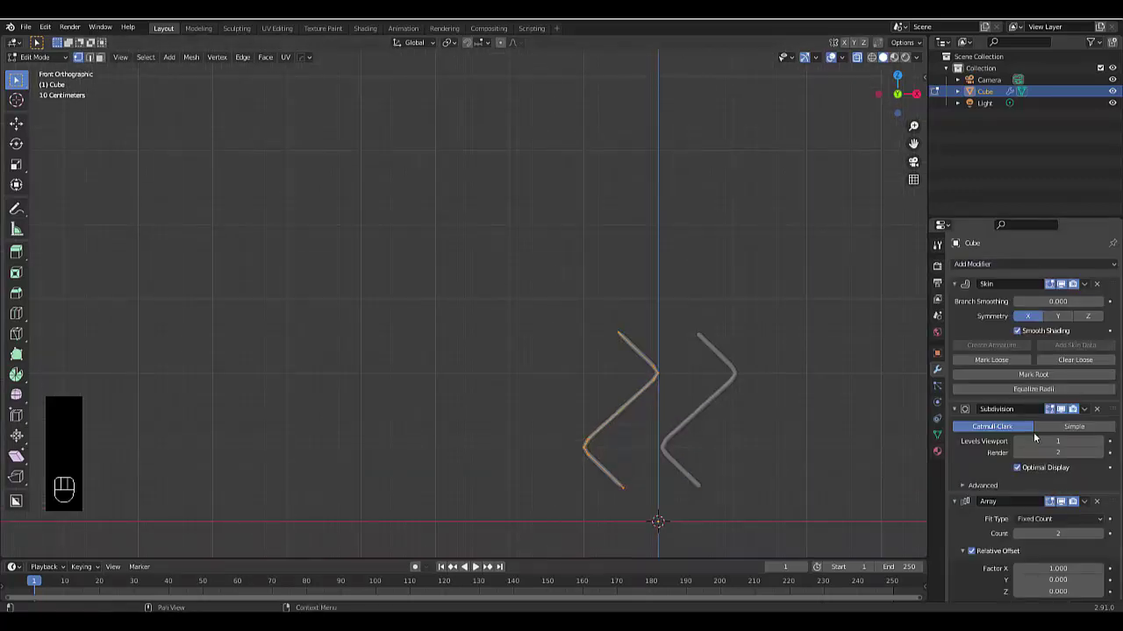
# - Collapse the Skin and Subdivision settings, and set the array's relative offset to X 0 and Z 1
pyautogui.click(953, 283)
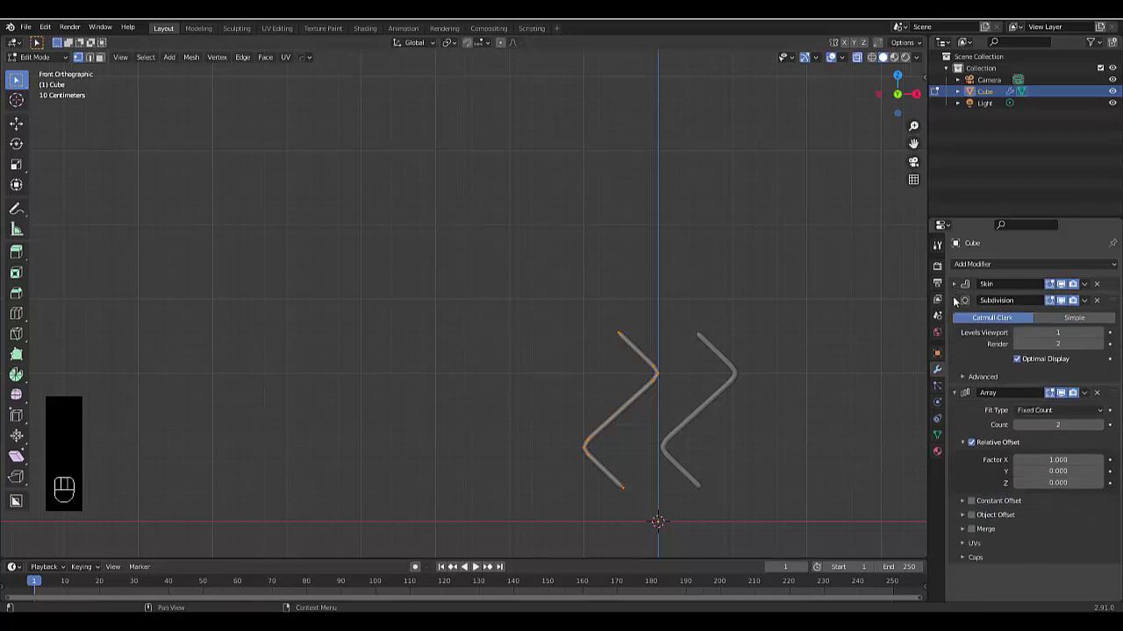
pyautogui.click(955, 300)
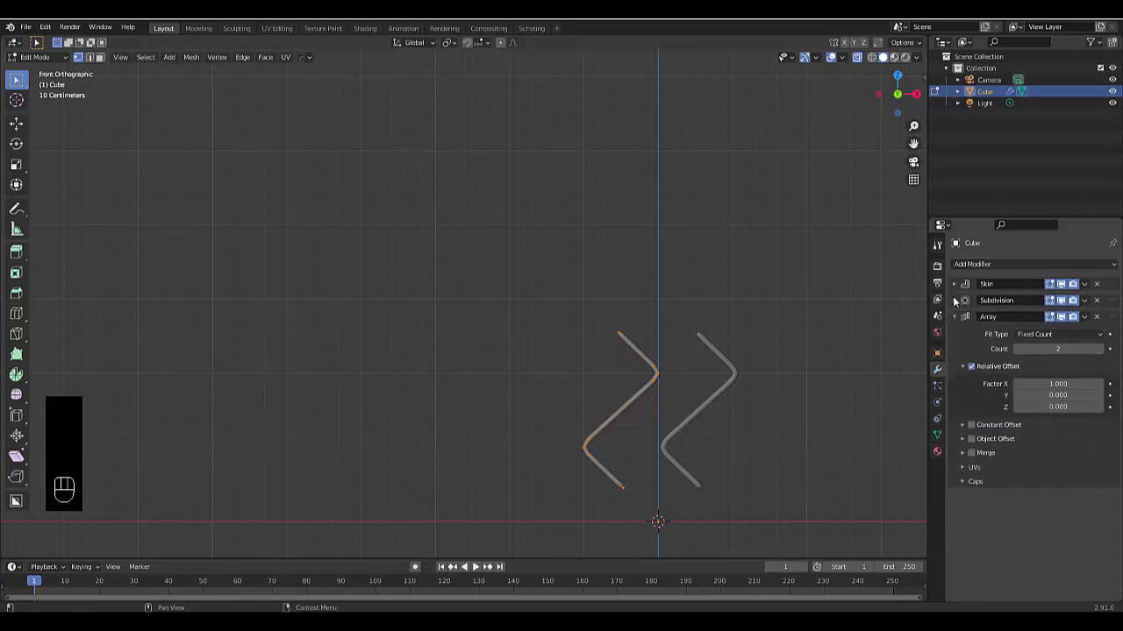
pyautogui.click(1046, 384)
pyautogui.write('0')
pyautogui.press('Return')
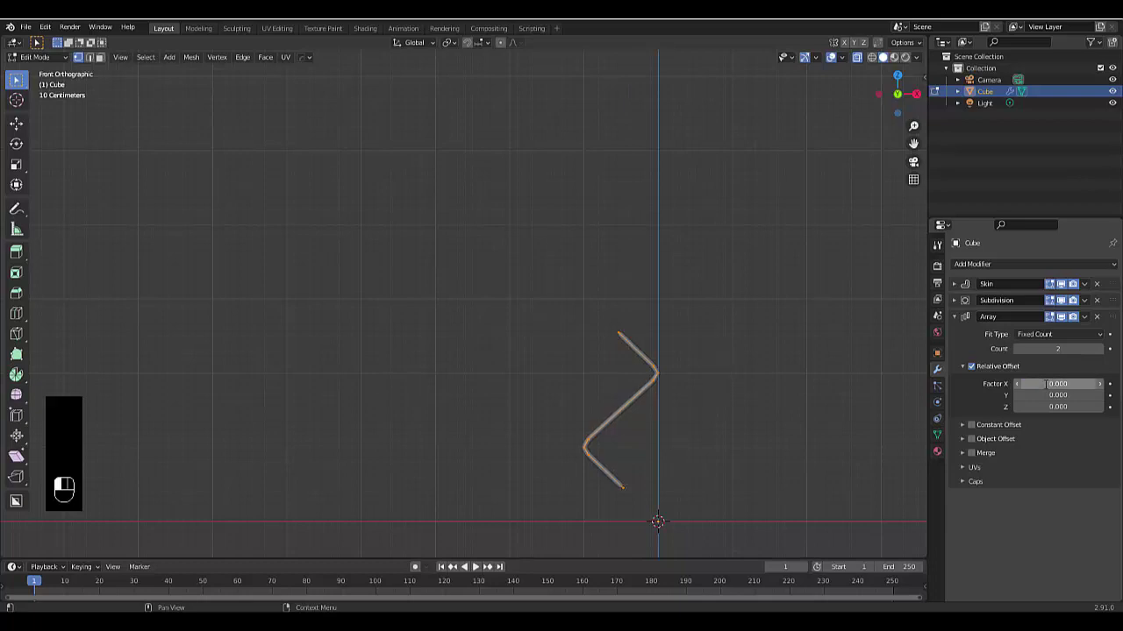
pyautogui.click(1072, 409)
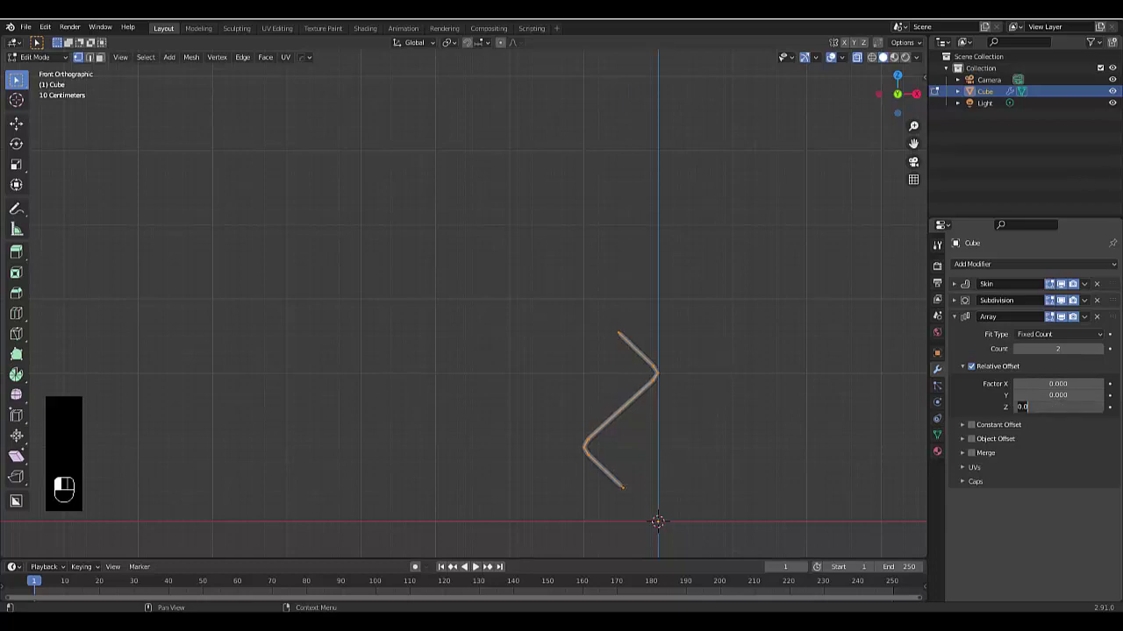
pyautogui.write('1')
pyautogui.press('Return')
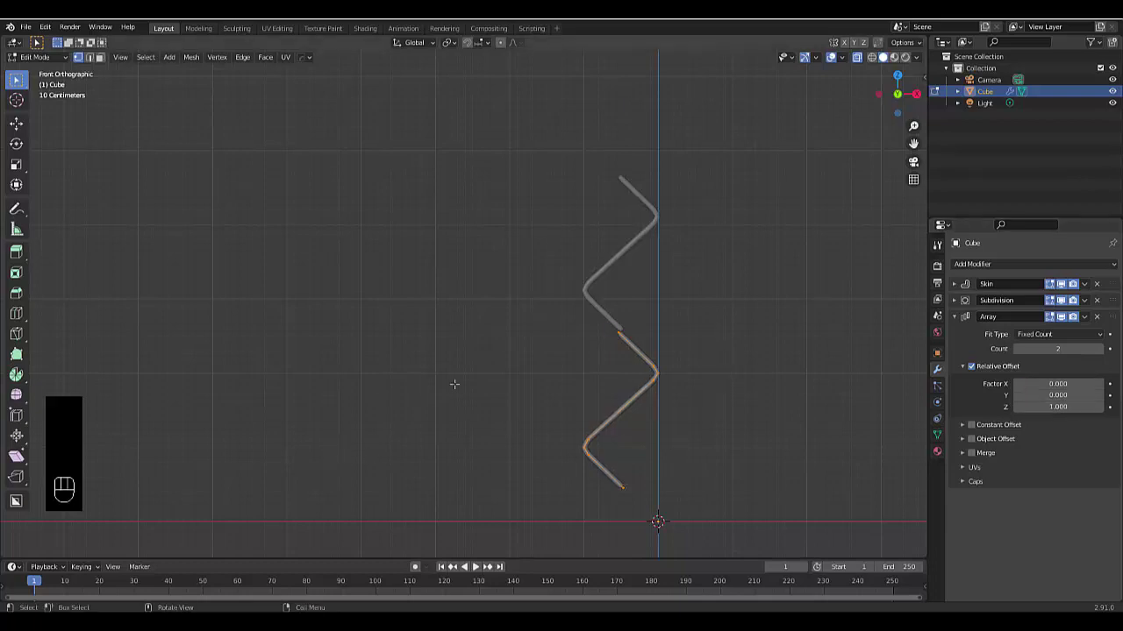
# - Try closing the gap between the arrayed copies with a relative Z offset of 0.970, and reset it to 1
pyautogui.scroll(10, 639, 323)
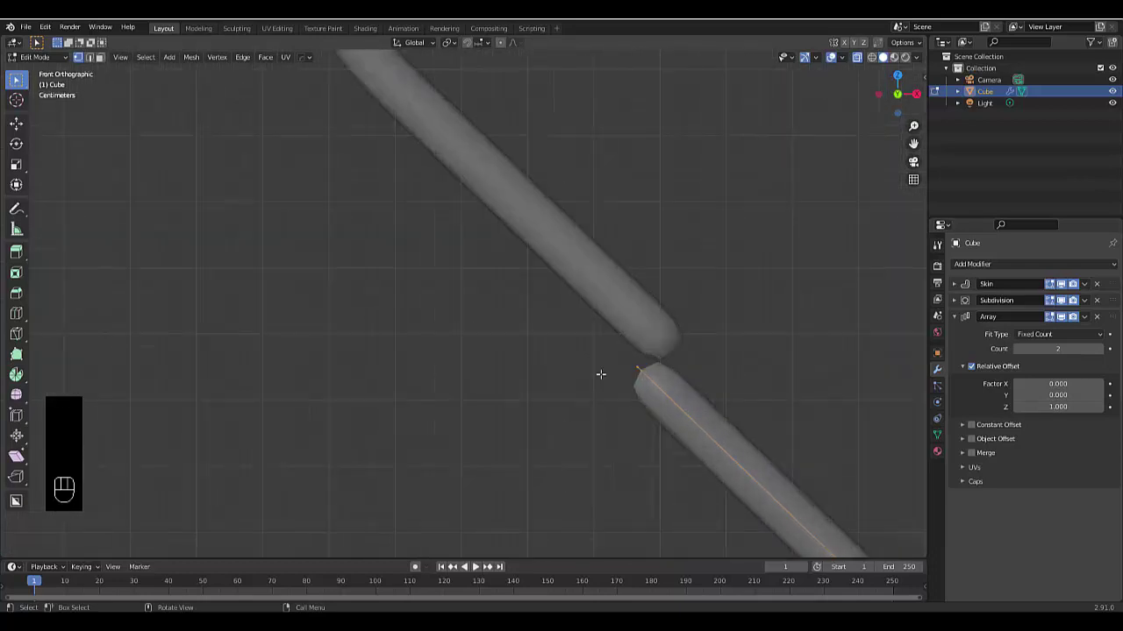
pyautogui.scroll(2, 601, 374)
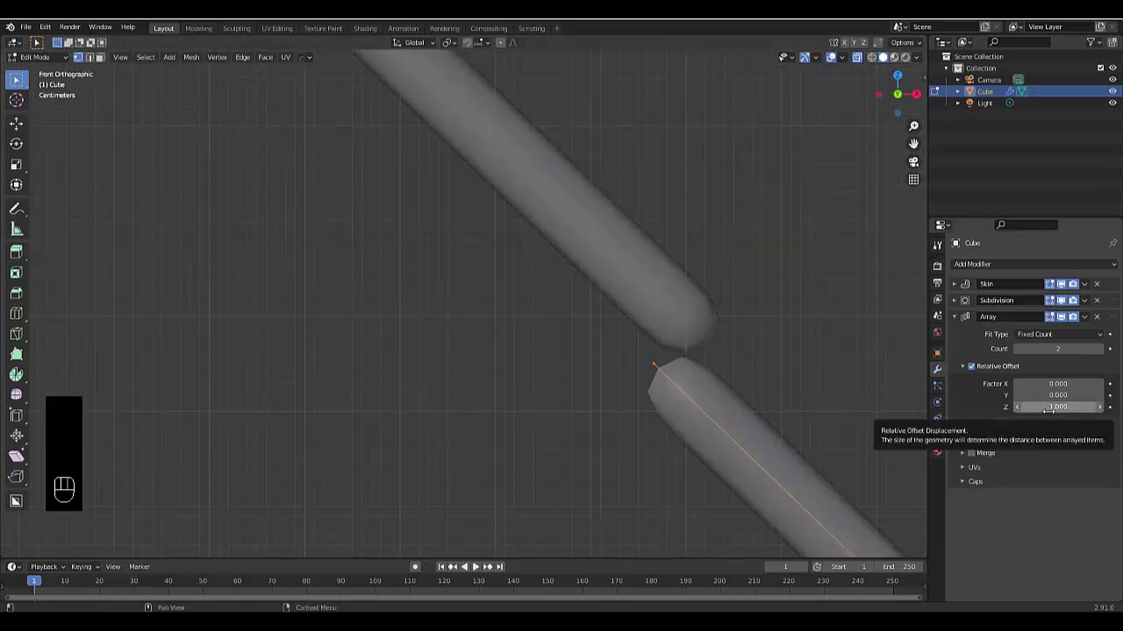
pyautogui.moveTo(1046, 408)
pyautogui.mouseDown()
pyautogui.moveTo(1017, 408)
pyautogui.moveTo(1040, 408)
pyautogui.mouseUp()
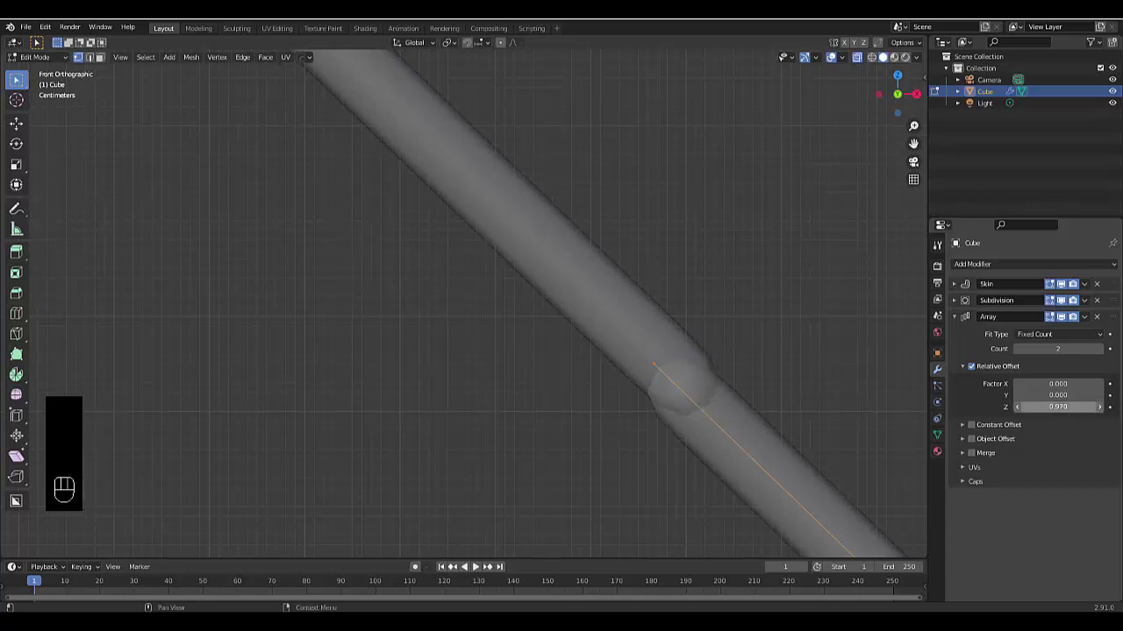
pyautogui.click(1052, 407)
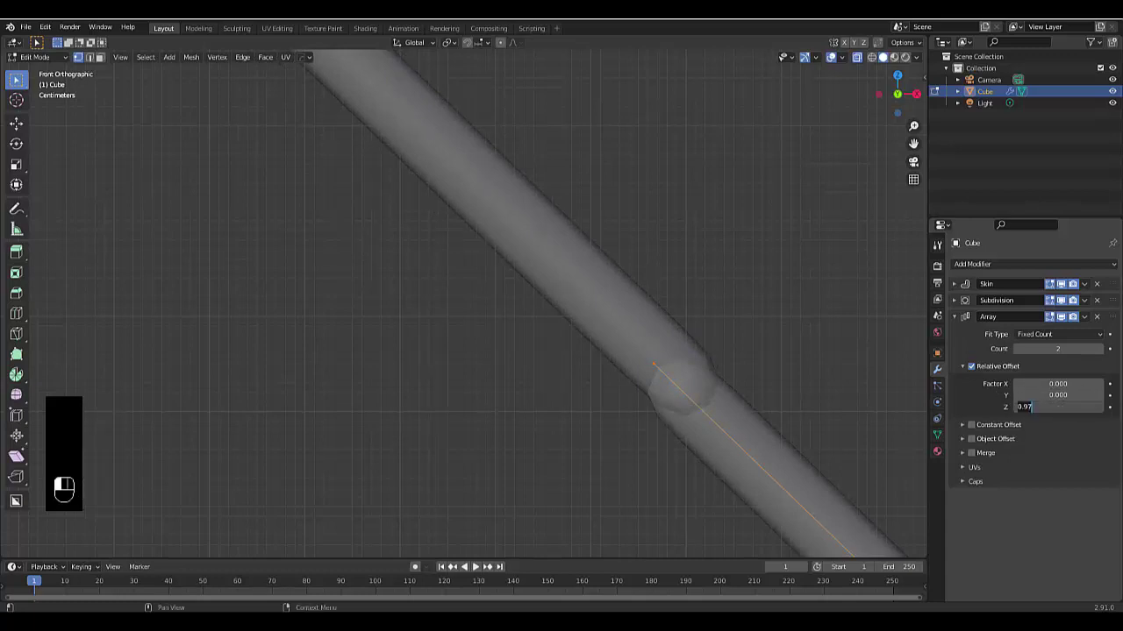
pyautogui.write('1')
pyautogui.press('Return')
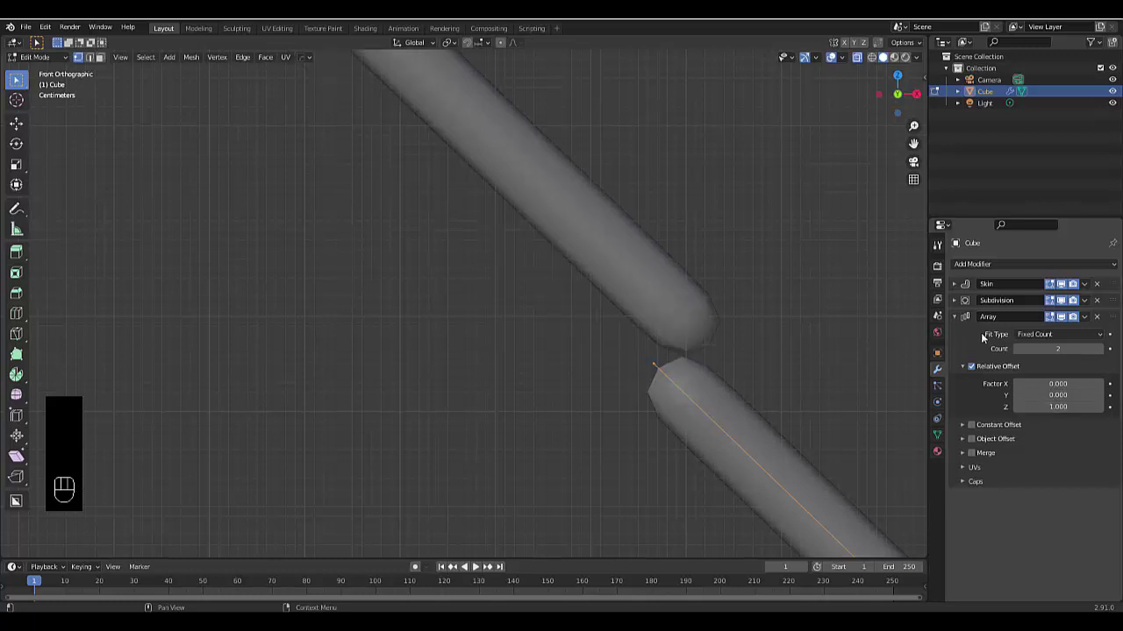
# - Return to Object Mode and apply the Skin and Subdivision modifiers, keeping the Array modifier live
pyautogui.click(1085, 286)
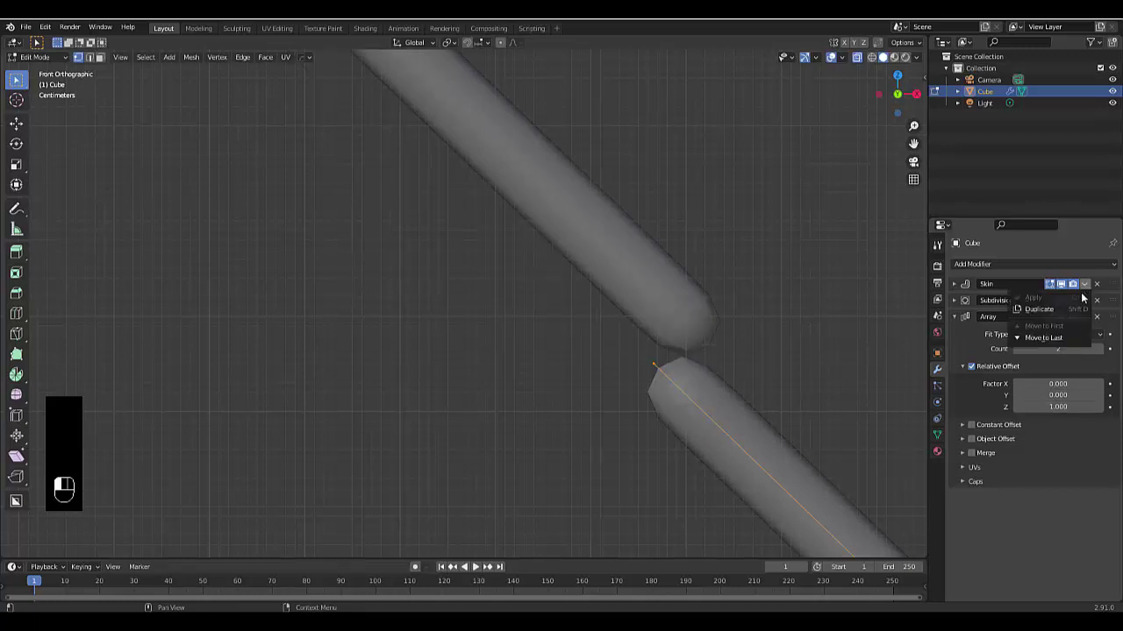
pyautogui.press('Tab')
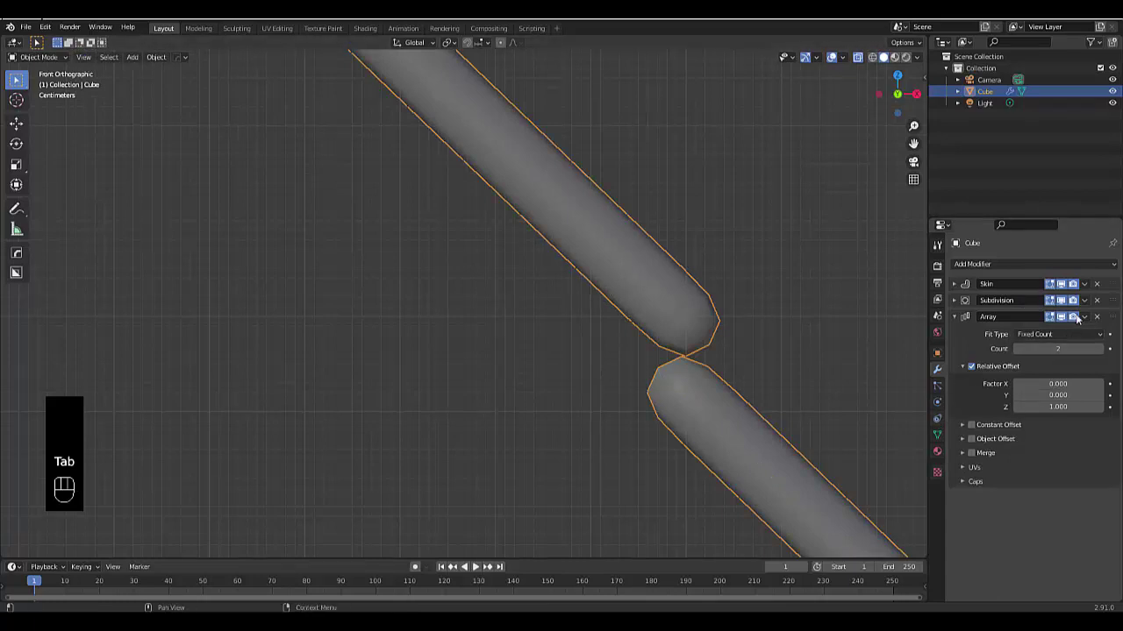
pyautogui.click(1084, 284)
pyautogui.click(1077, 298)
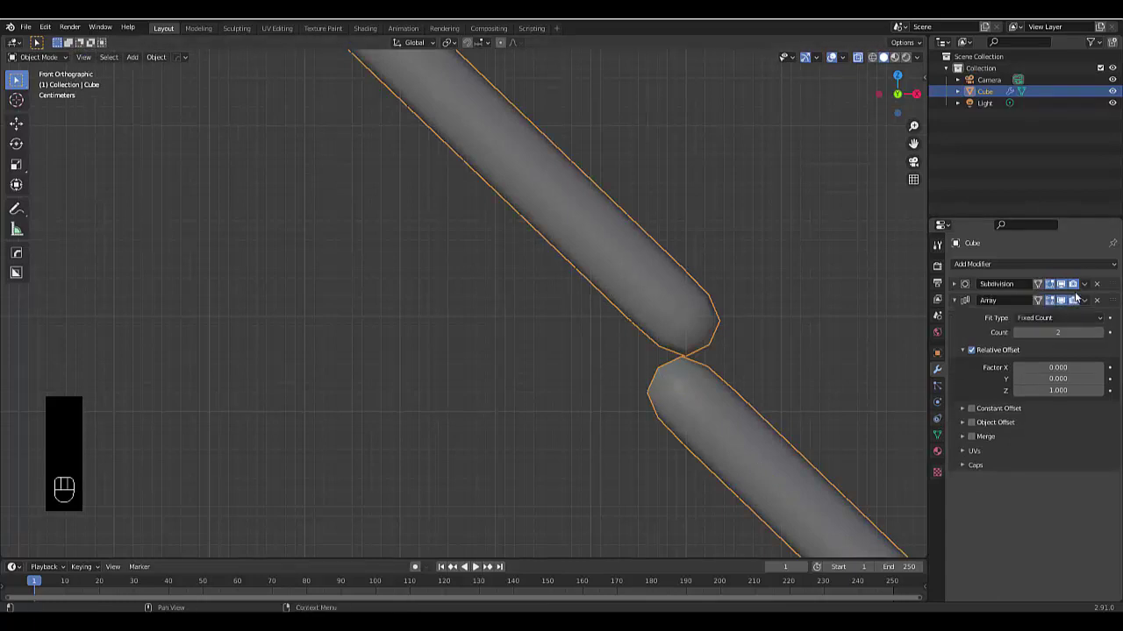
pyautogui.click(1085, 285)
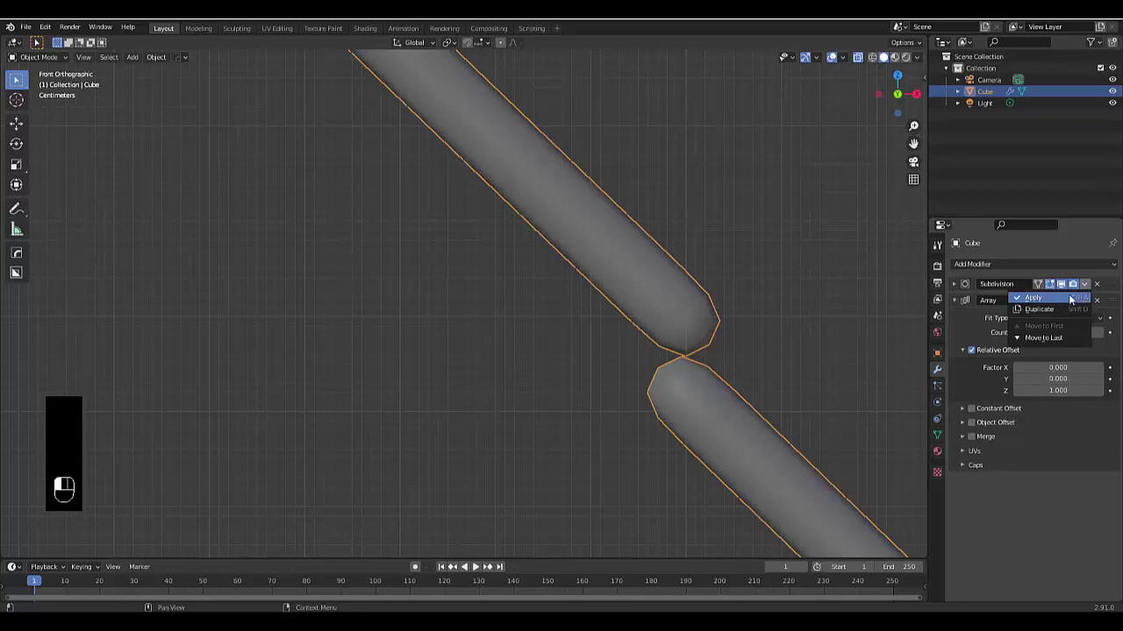
pyautogui.click(1079, 298)
# - In Edit Mode, delete the vertices of the rounded cap at the zigzag wire's lower end
pyautogui.scroll(-5, 665, 289)
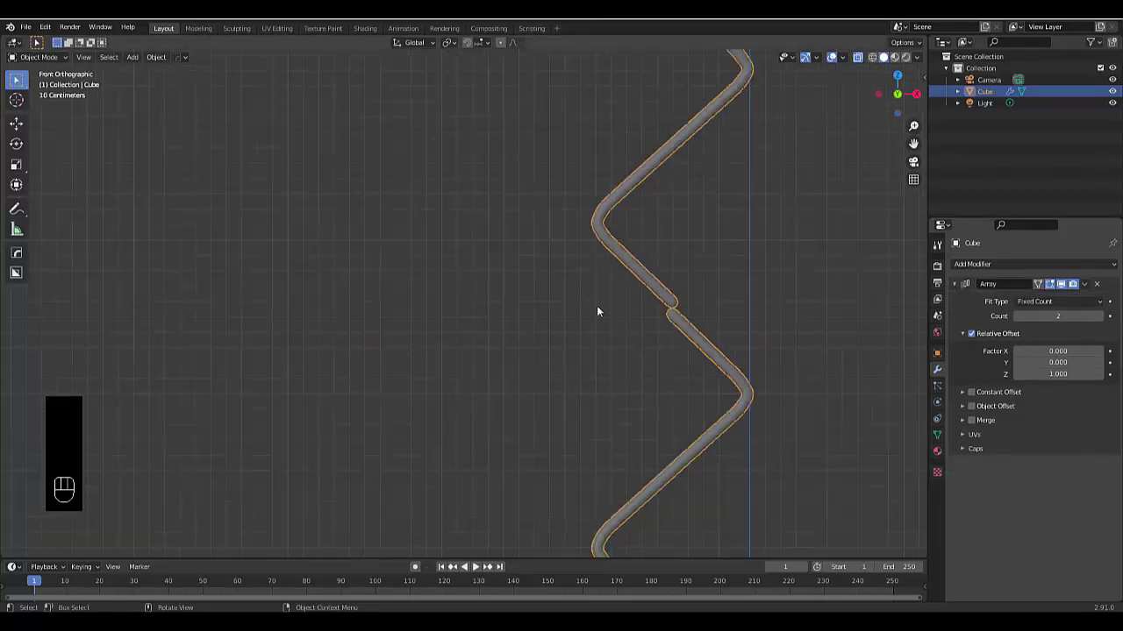
pyautogui.scroll(-3, 599, 313)
pyautogui.scroll(4, 587, 354)
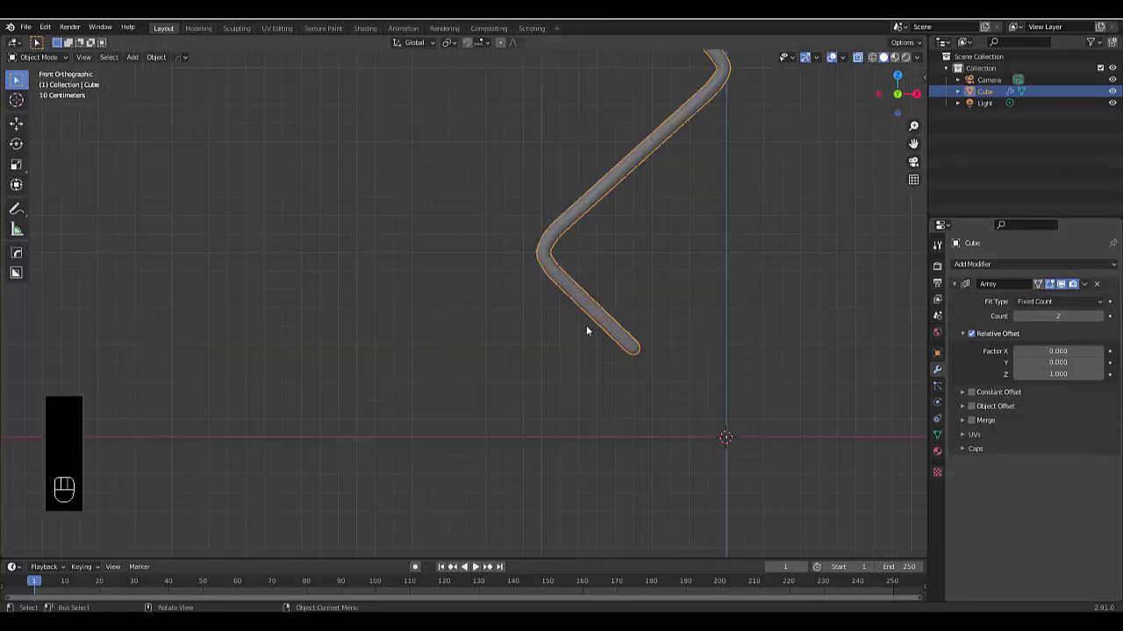
pyautogui.press('Tab')
pyautogui.scroll(6, 733, 404)
pyautogui.scroll(1, 683, 345)
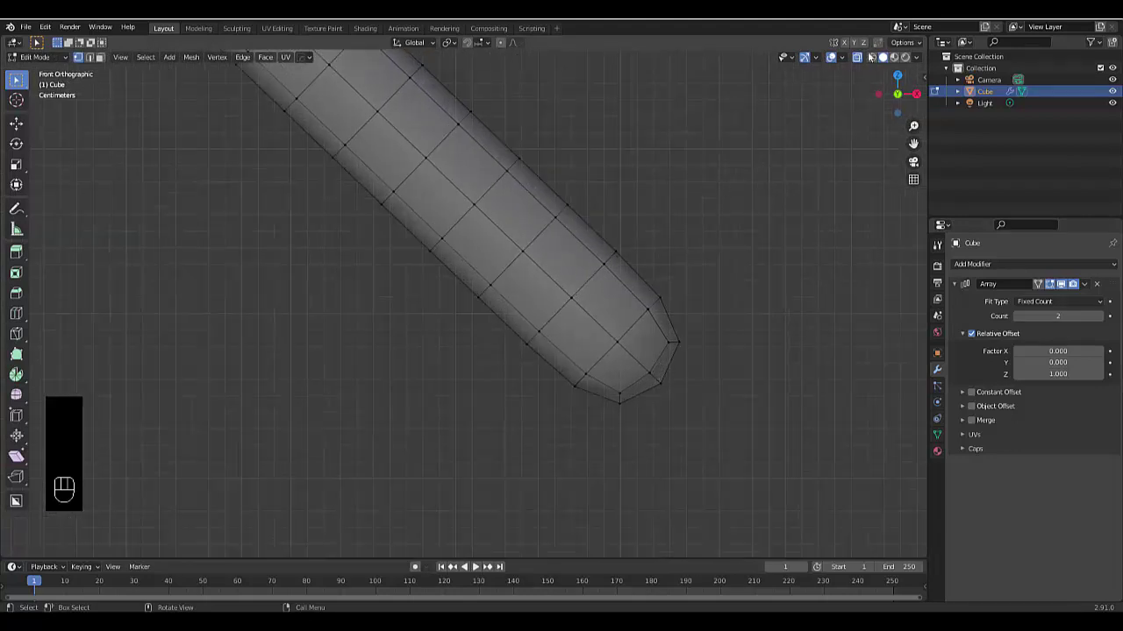
pyautogui.moveTo(774, 304); pyautogui.dragTo(558, 526)
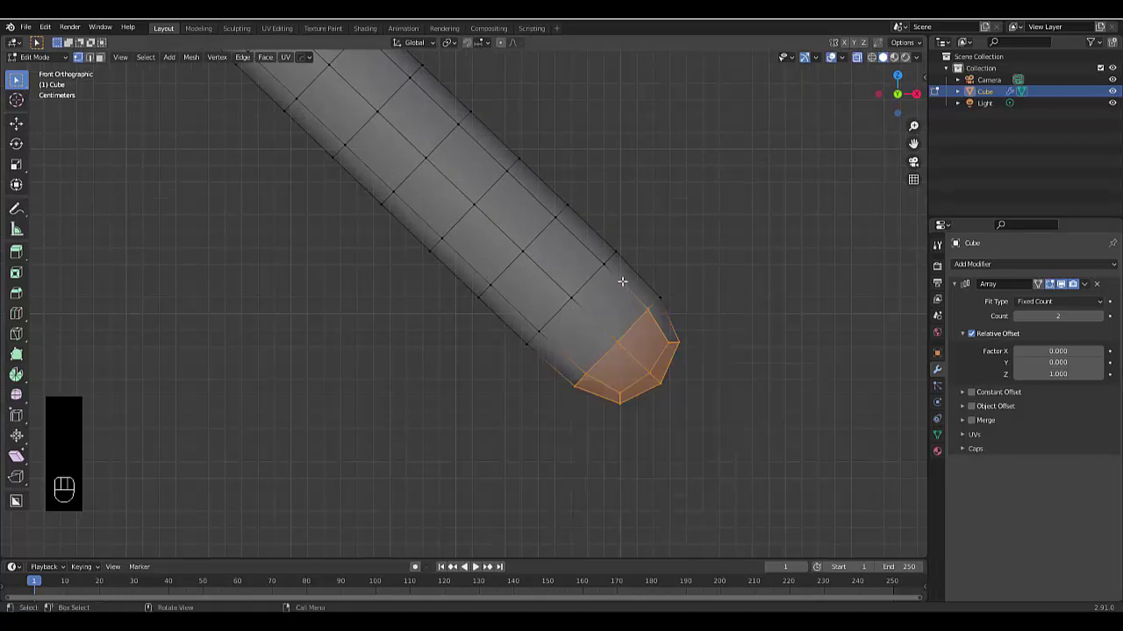
pyautogui.keyDown('shift'); pyautogui.click(660, 299); pyautogui.keyUp('shift')
pyautogui.press('x')
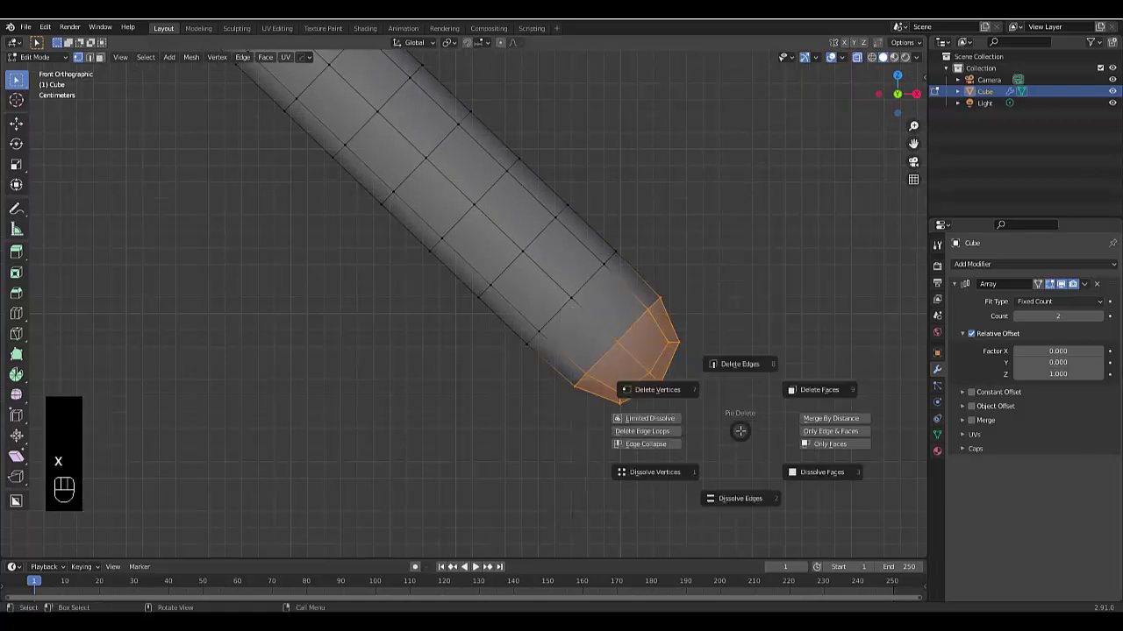
pyautogui.click(657, 390)
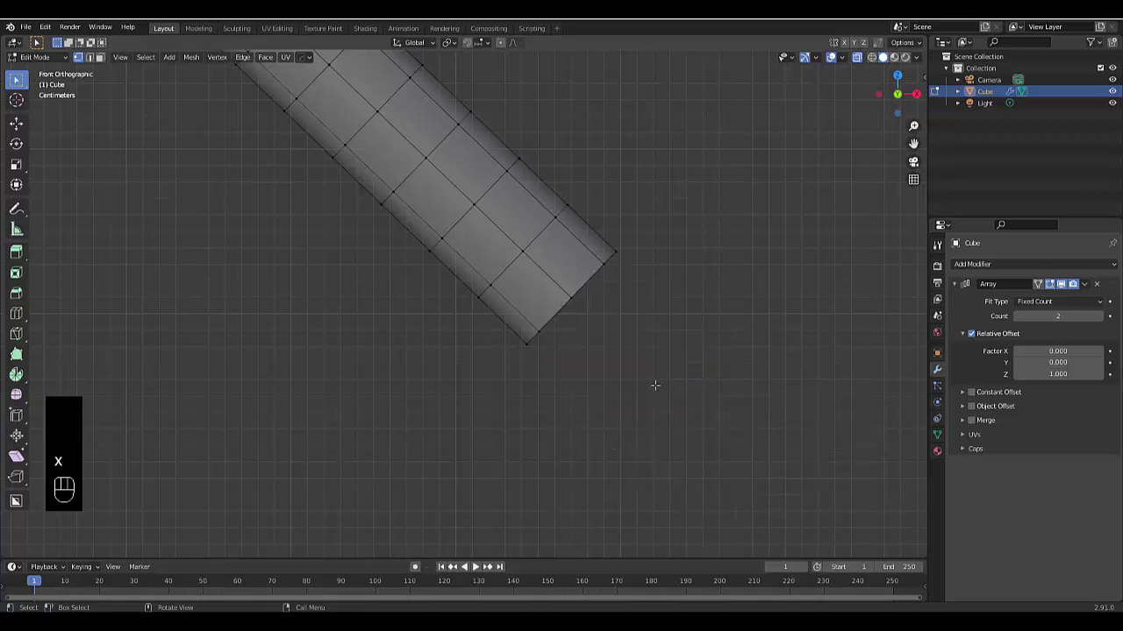
# - Select the open edge loop at the wire's lower end and fill it with a face
pyautogui.keyDown('alt'); pyautogui.click(557, 313); pyautogui.keyUp('alt')
pyautogui.press('f')
pyautogui.scroll(-10, 741, 385)
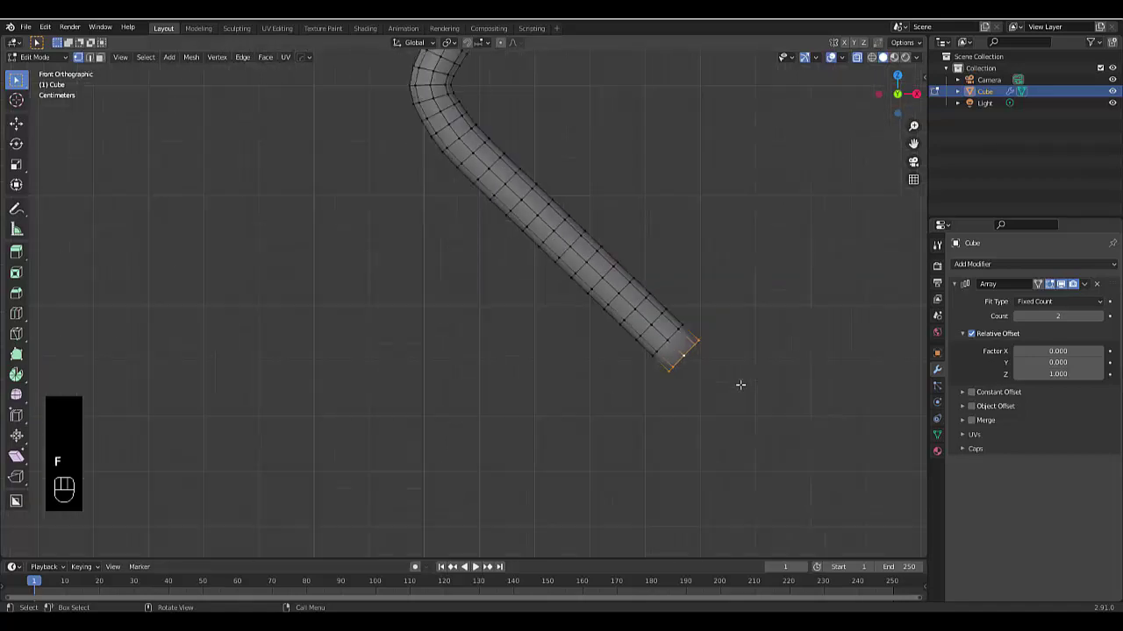
# - Delete the vertices of the rounded cap at the original wire unit's upper end
pyautogui.scroll(8, 716, 351)
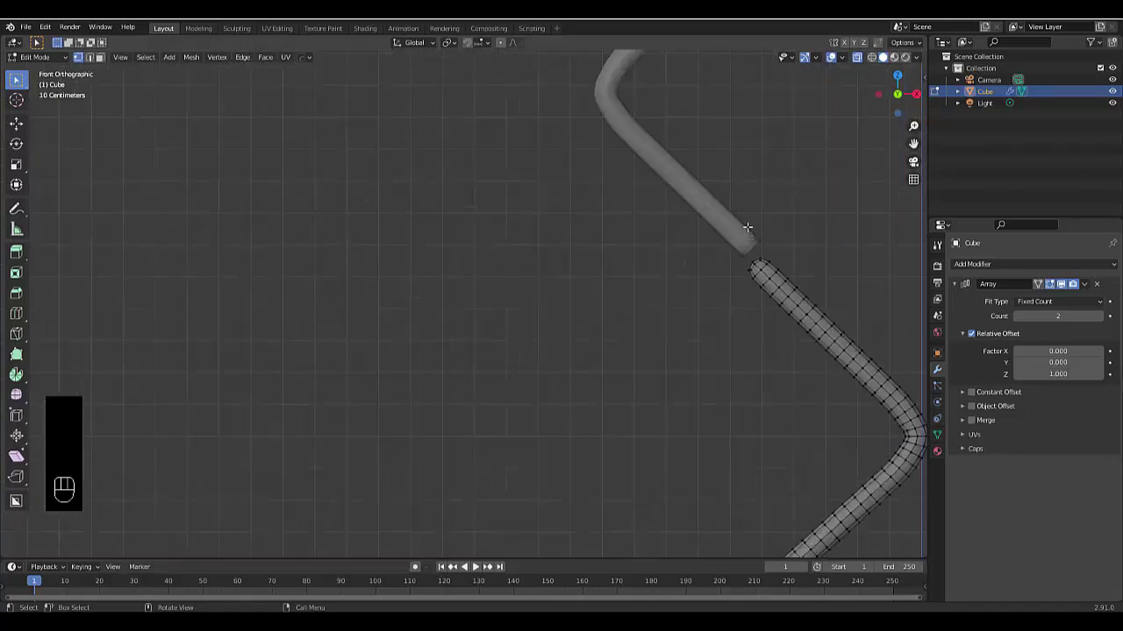
pyautogui.moveTo(646, 268); pyautogui.dragTo(768, 418)
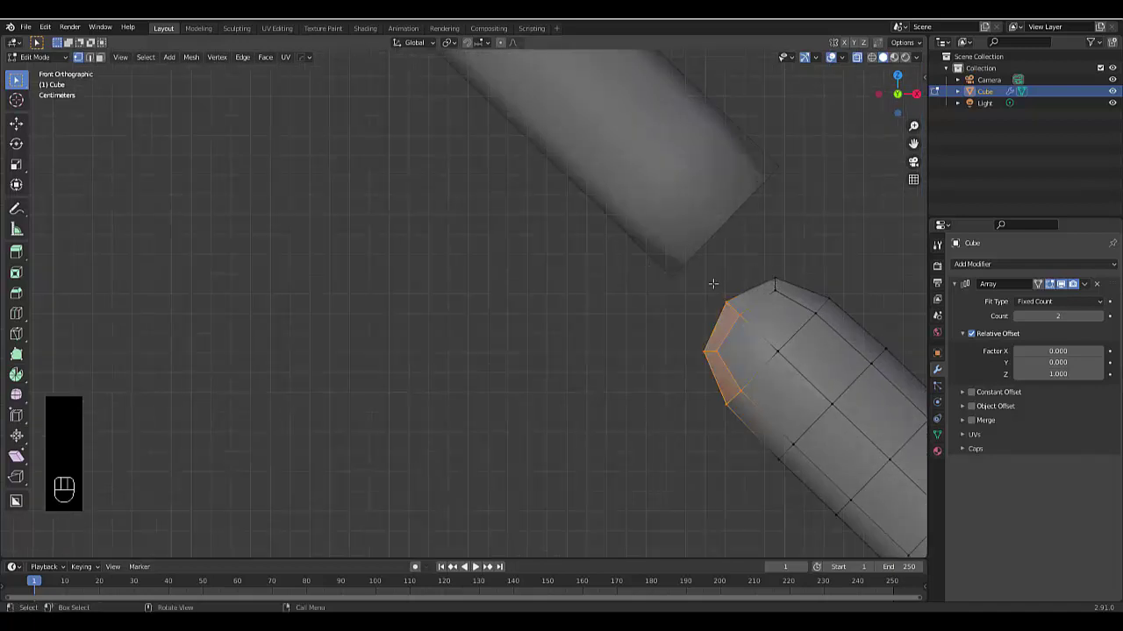
pyautogui.press('shift')
pyautogui.keyDown('shift'); pyautogui.moveTo(708, 285); pyautogui.dragTo(803, 369); pyautogui.keyUp('shift')
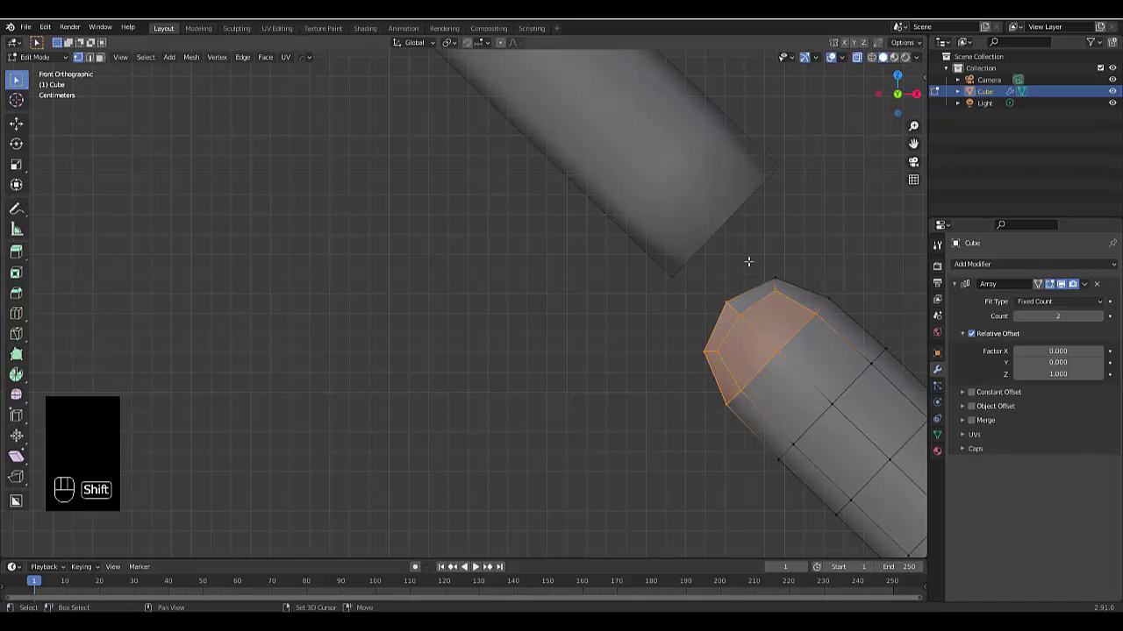
pyautogui.keyDown('shift'); pyautogui.moveTo(746, 260); pyautogui.dragTo(841, 326); pyautogui.keyUp('shift')
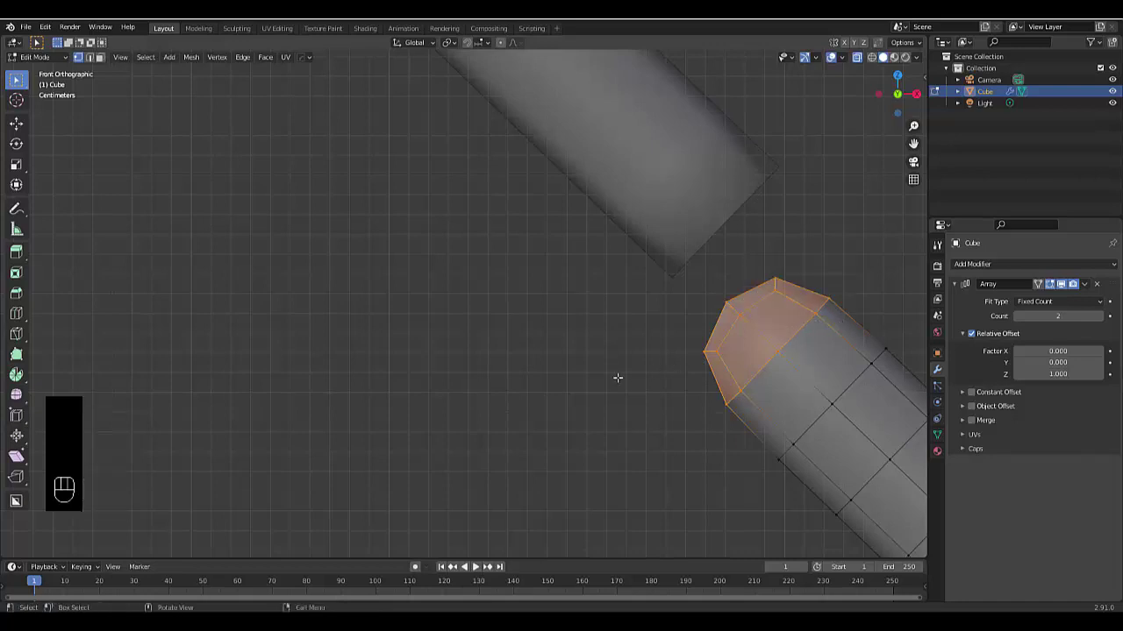
pyautogui.press('x')
pyautogui.click(555, 340)
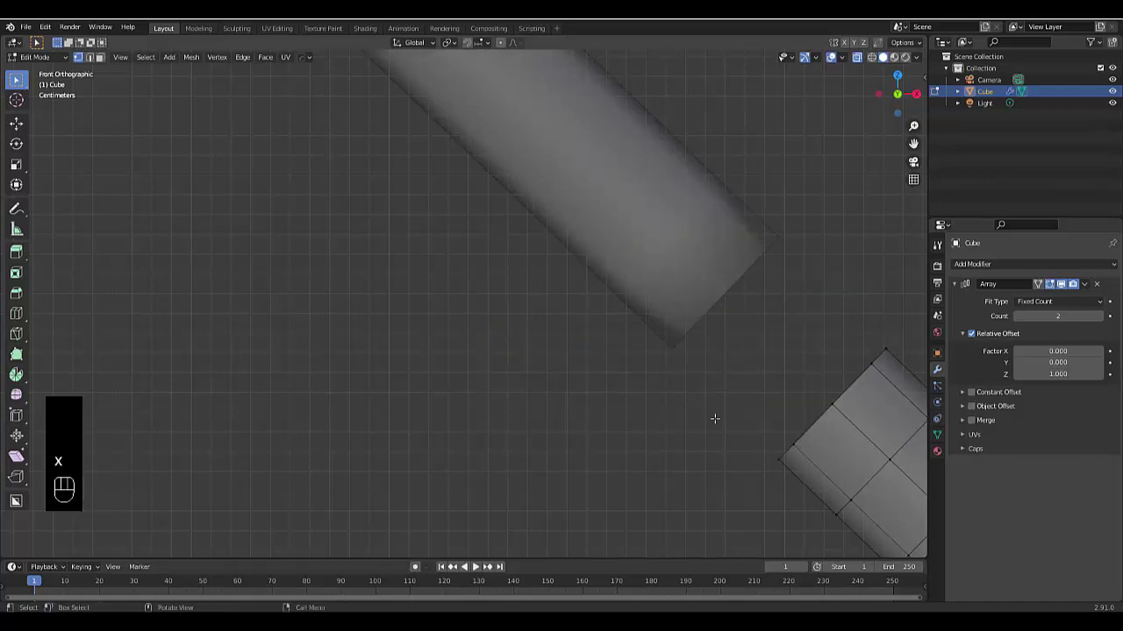
# - Select the open edge loop at the wire's upper end and fill it with a face
pyautogui.keyDown('alt'); pyautogui.click(810, 426); pyautogui.keyUp('alt')
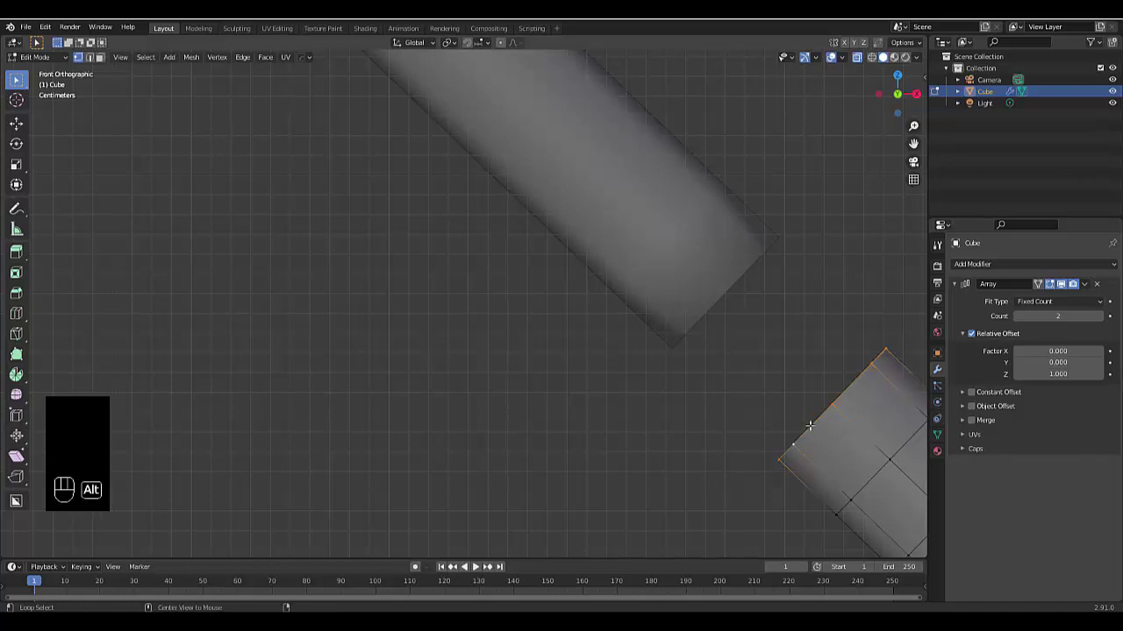
pyautogui.press('f')
pyautogui.scroll(-8, 654, 430)
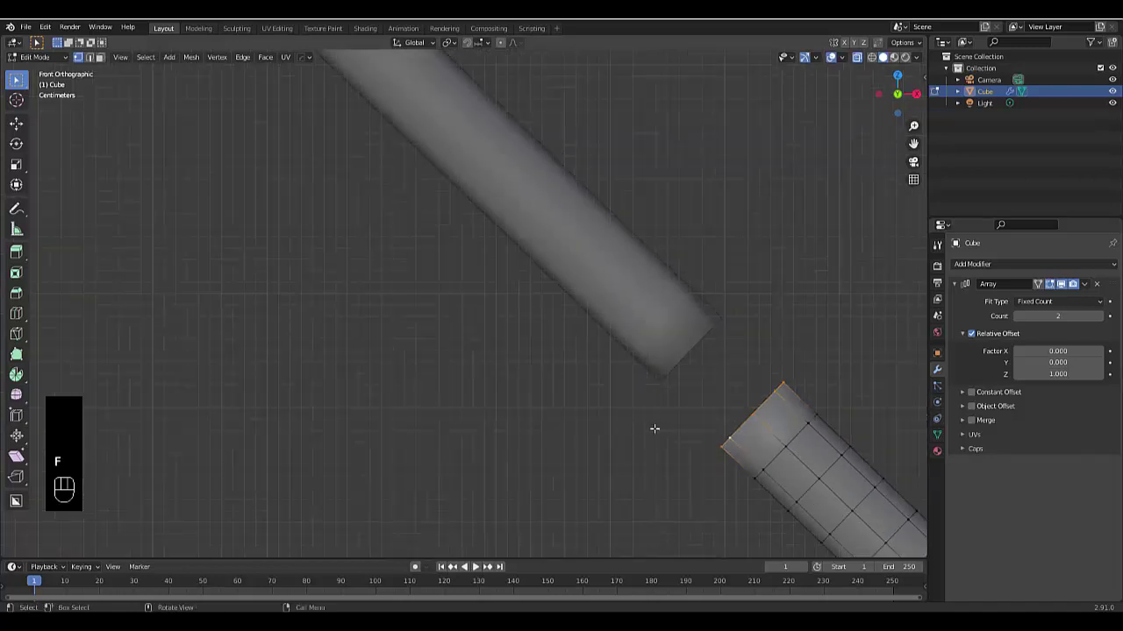
# - Move the wire's upper end loop outward along the wire direction by about 0.02 m
pyautogui.scroll(5, 707, 438)
pyautogui.scroll(2, 710, 442)
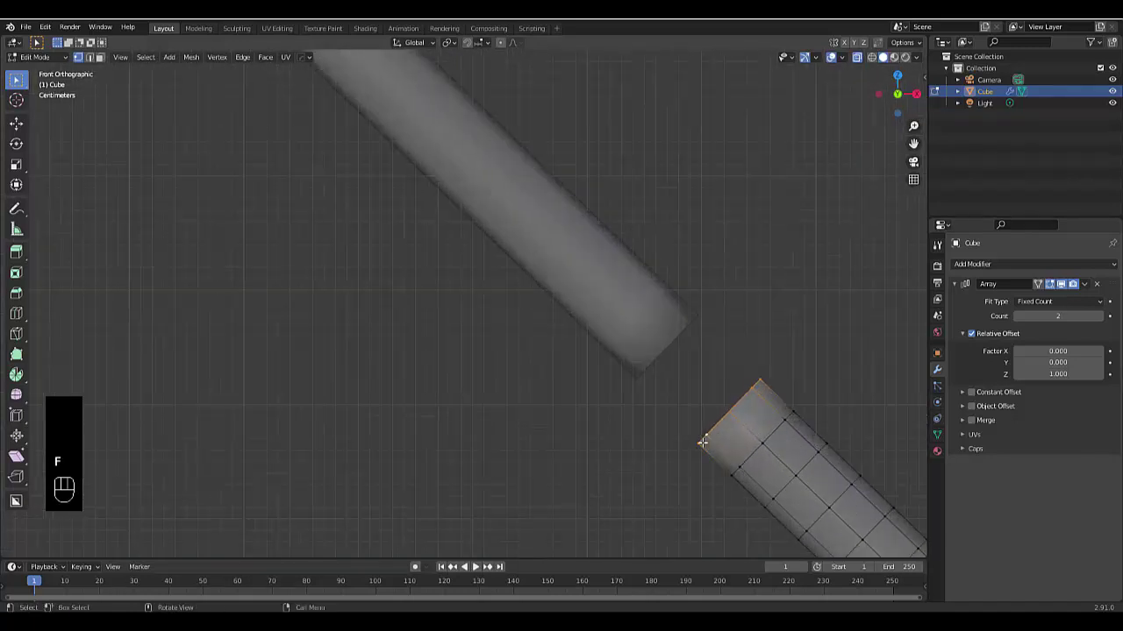
pyautogui.press('g')
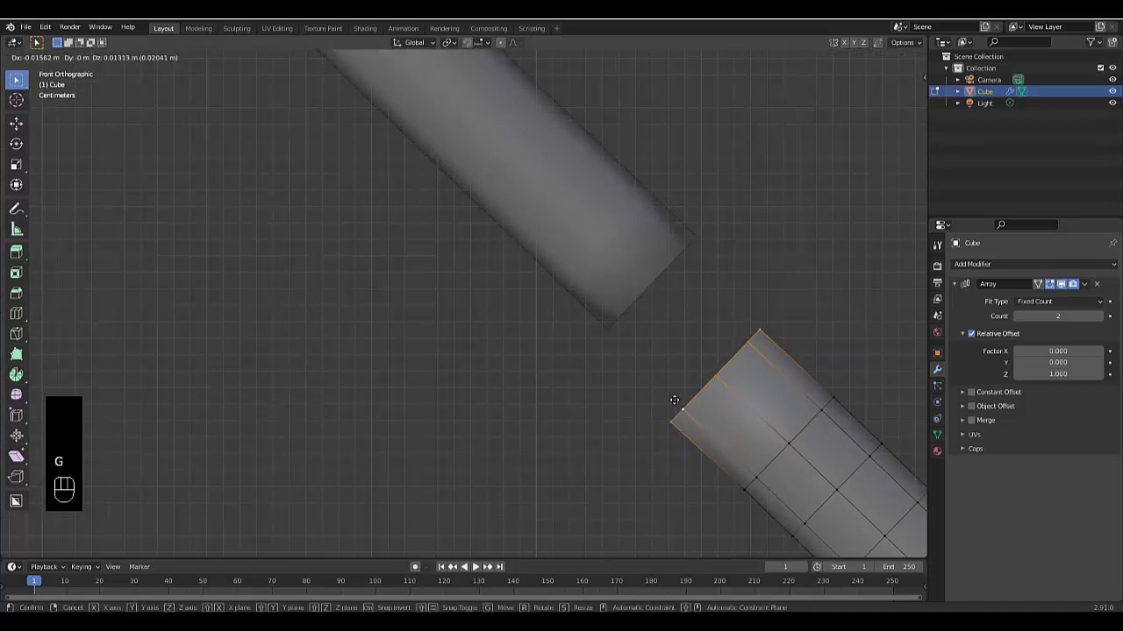
pyautogui.click(677, 368)
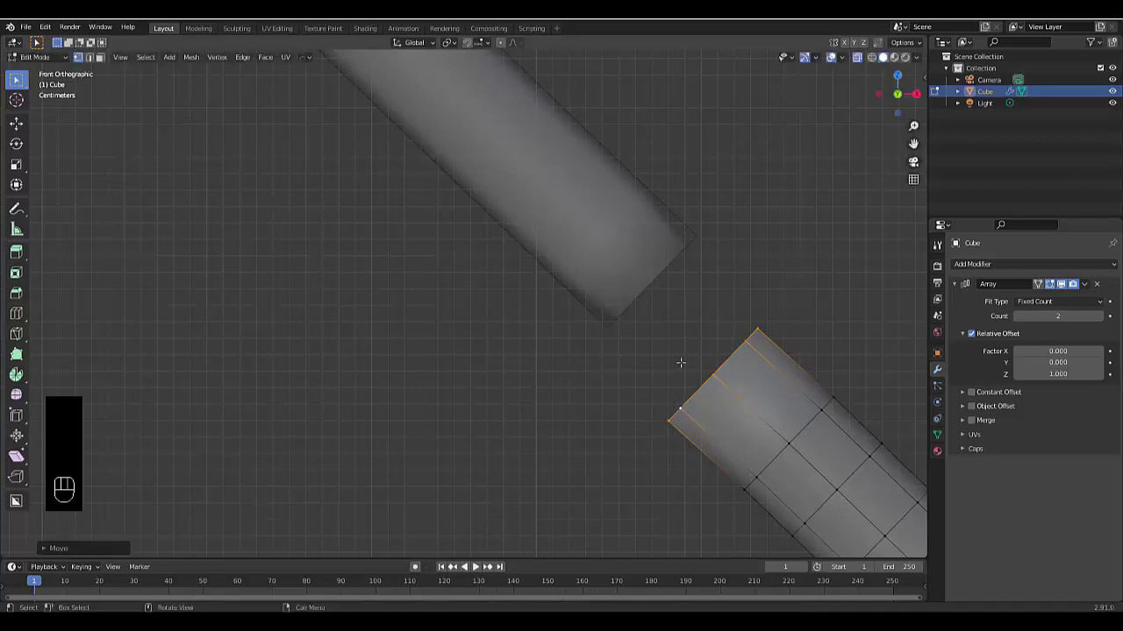
# - Select the wire's lower end loop and move it outward along the wire direction by about 0.03 m
pyautogui.scroll(-5, 681, 351)
pyautogui.scroll(3, 693, 421)
pyautogui.scroll(2, 681, 274)
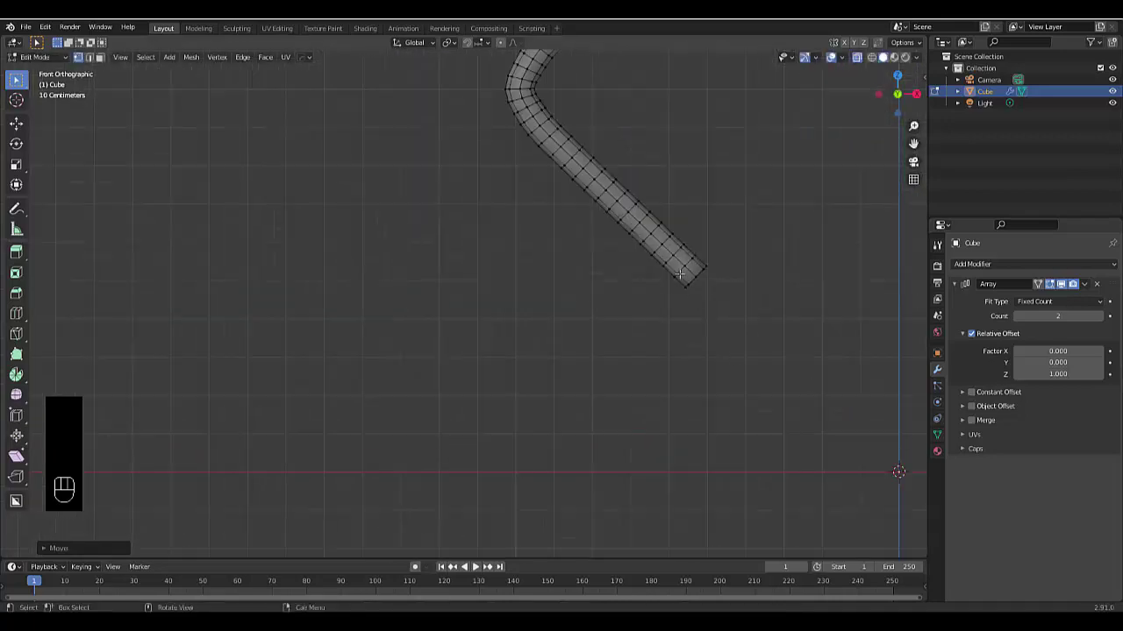
pyautogui.scroll(3, 692, 285)
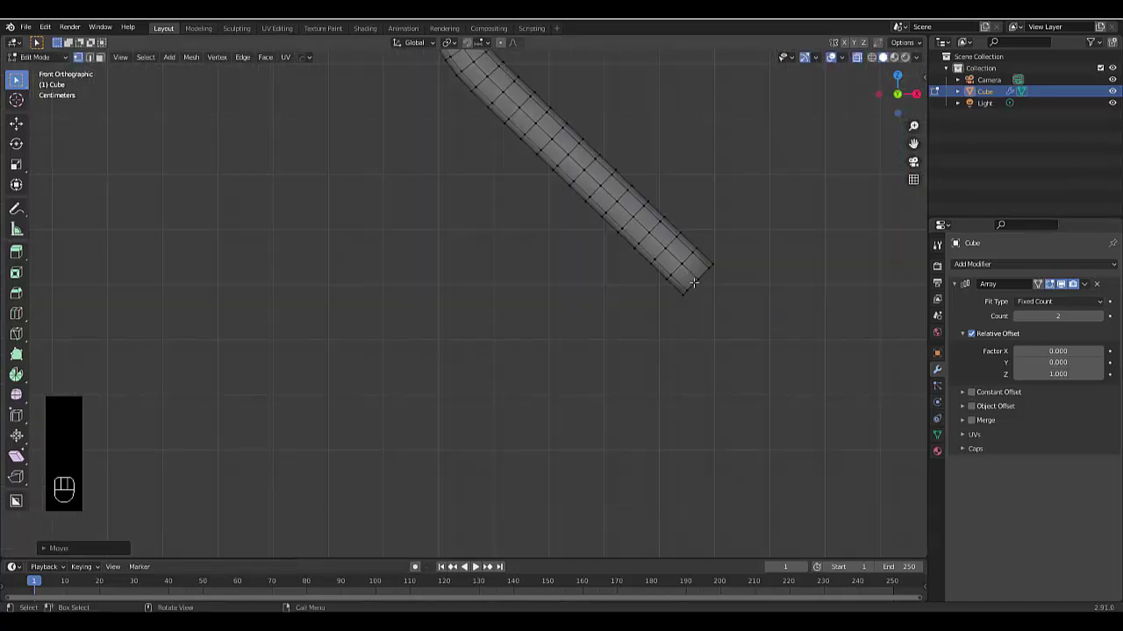
pyautogui.keyDown('alt'); pyautogui.click(695, 279); pyautogui.keyUp('alt')
pyautogui.press('g')
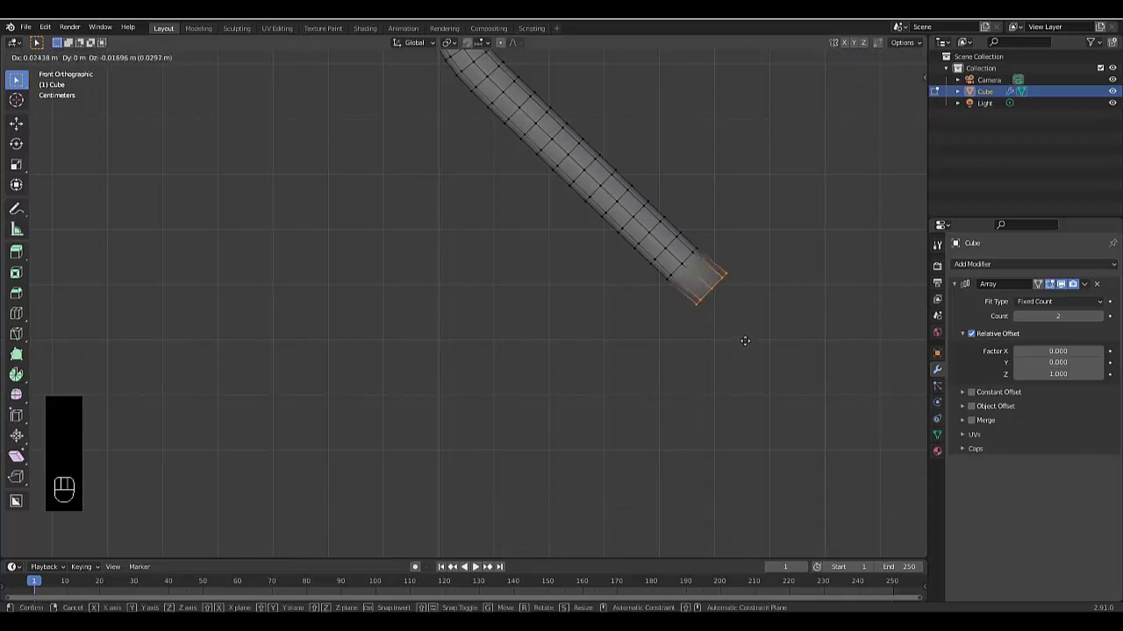
pyautogui.click(724, 384)
# - Extend the lower end loop another 0.03 m or so, diagonally down towards positive X
pyautogui.scroll(-5, 725, 383)
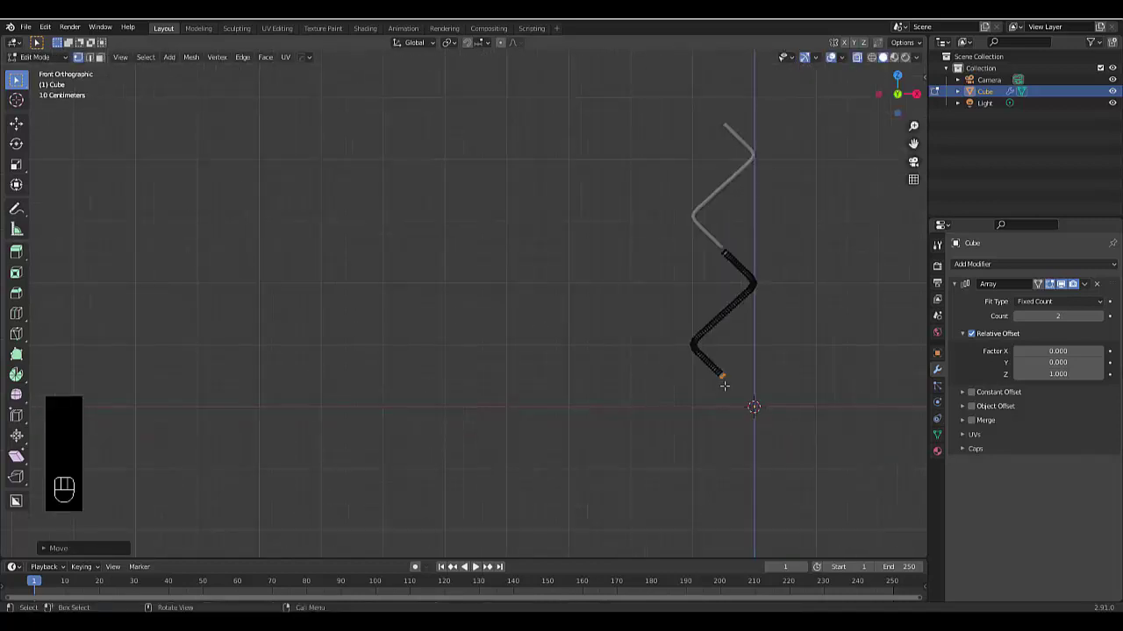
pyautogui.scroll(2, 732, 263)
pyautogui.press('g')
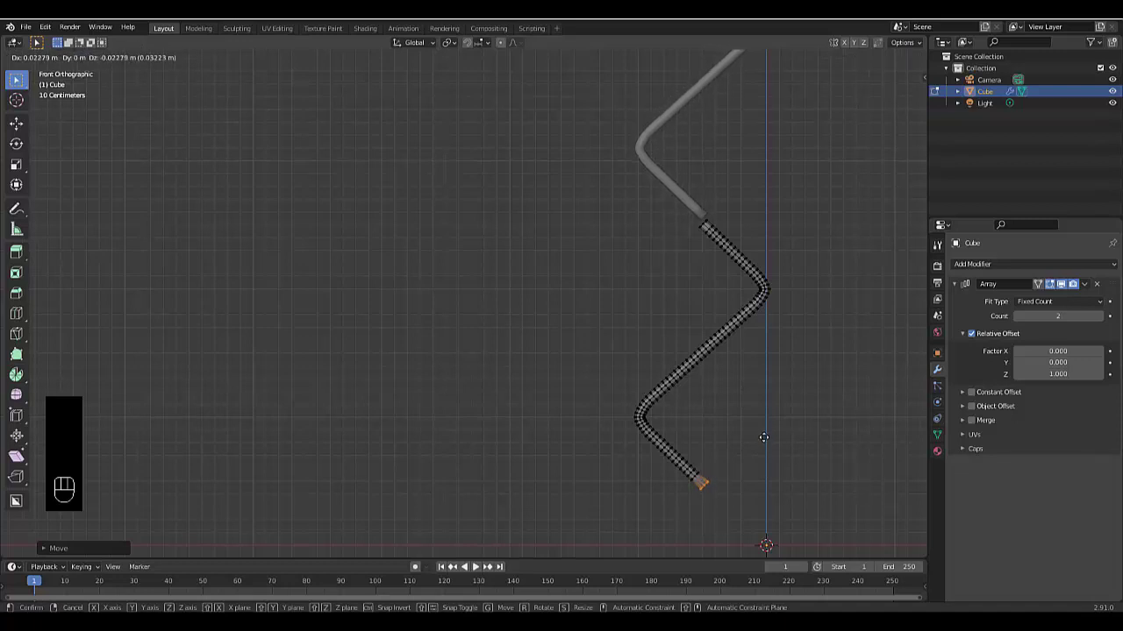
pyautogui.click(763, 437)
# - Select the wire's upper end loop and nudge it slightly towards positive X to line up with the arrayed copy
pyautogui.scroll(8, 680, 207)
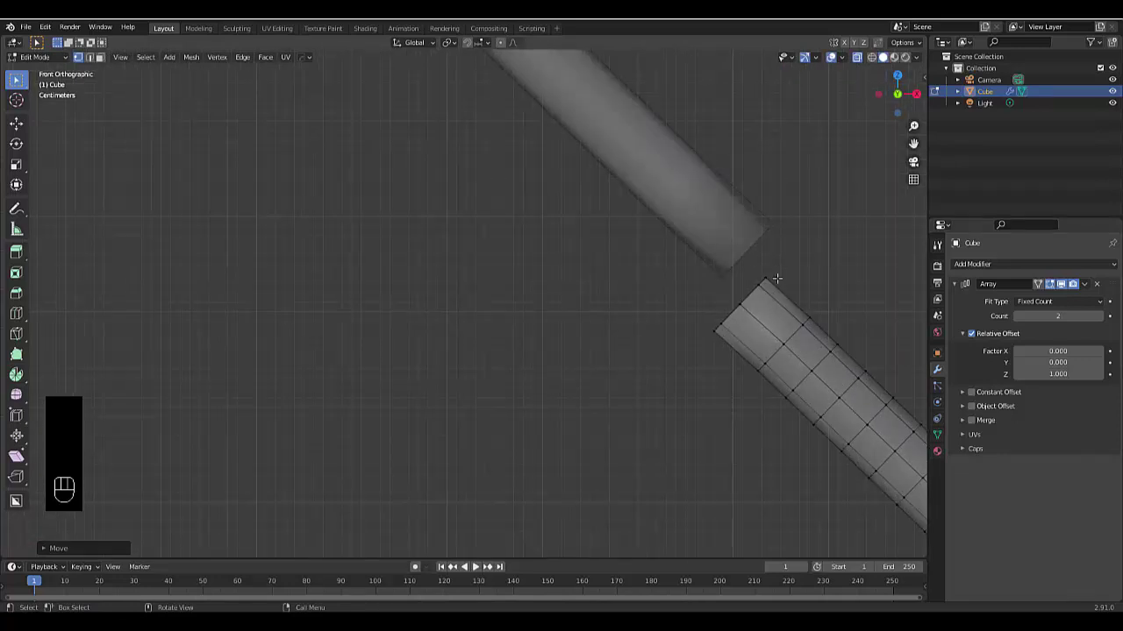
pyautogui.keyDown('alt'); pyautogui.click(734, 308); pyautogui.keyUp('alt')
pyautogui.press('g')
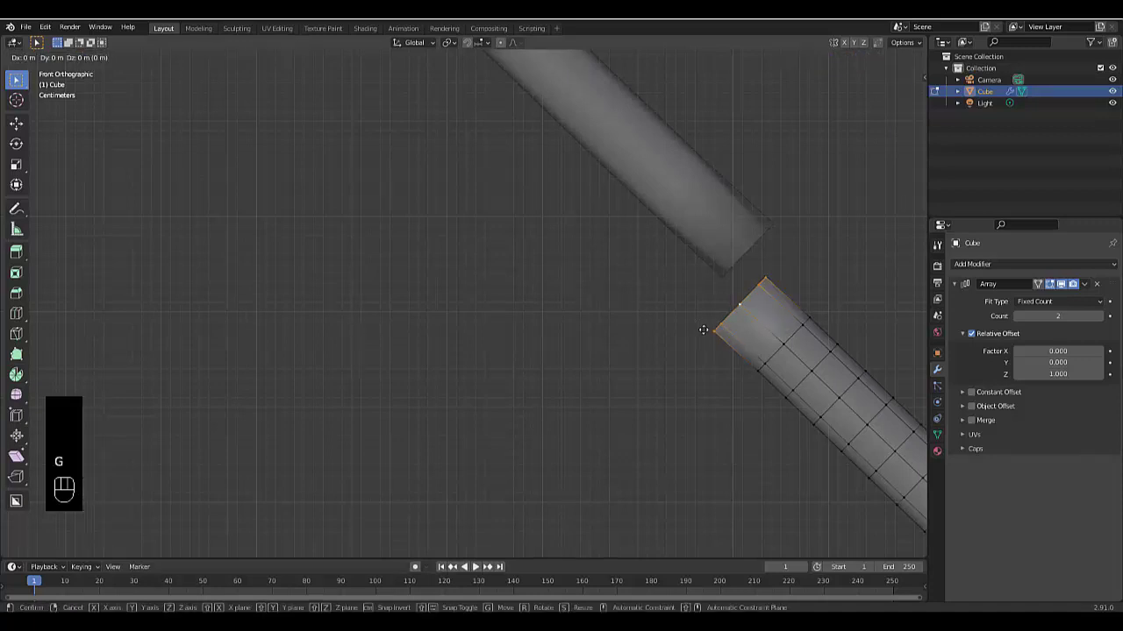
pyautogui.click(705, 328)
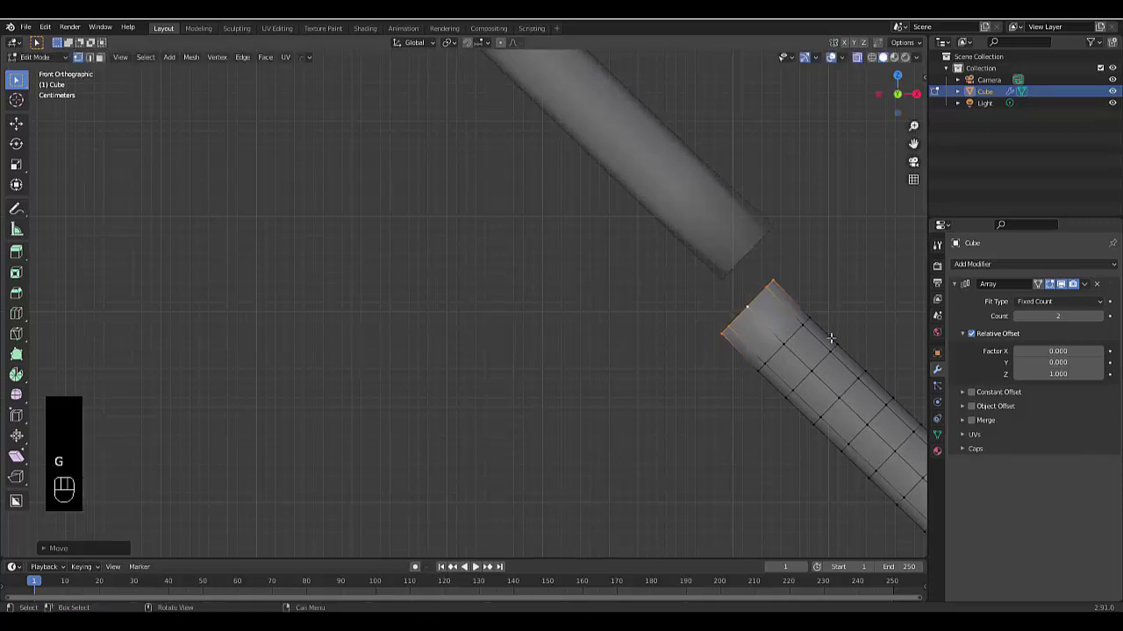
# - Try closing the gap between the arrayed copies with relative Z offsets of 0.970 and 0.975
pyautogui.click(1043, 373)
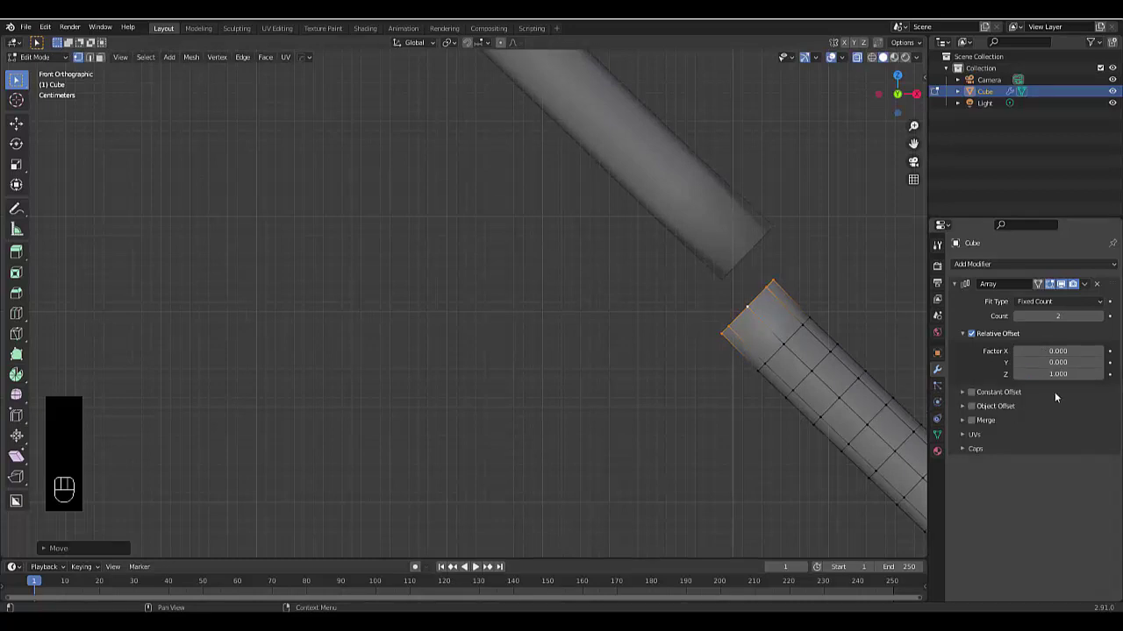
pyautogui.write('1.4')
pyautogui.press('Return')
pyautogui.moveTo(1057, 373); pyautogui.dragTo(1009, 373)
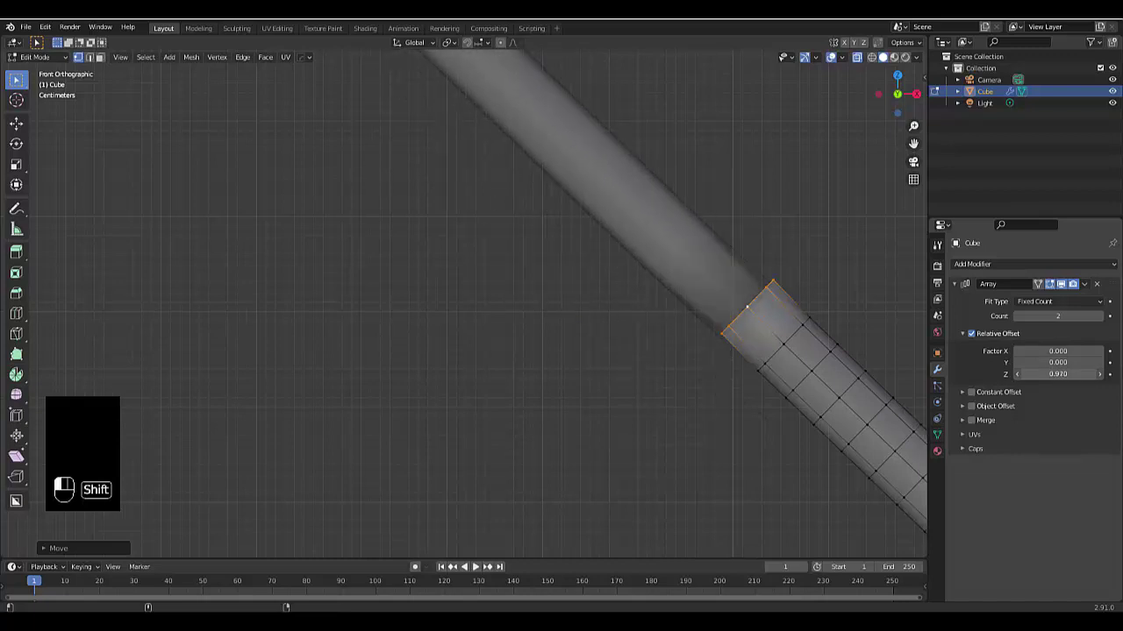
pyautogui.scroll(8, 721, 326)
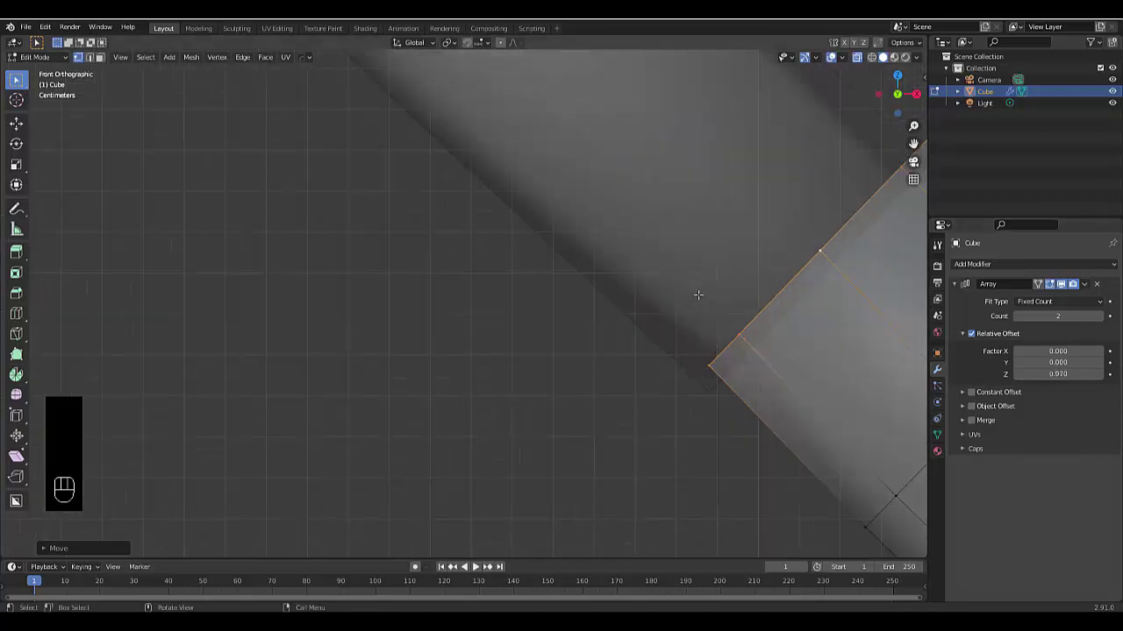
pyautogui.click(1027, 374)
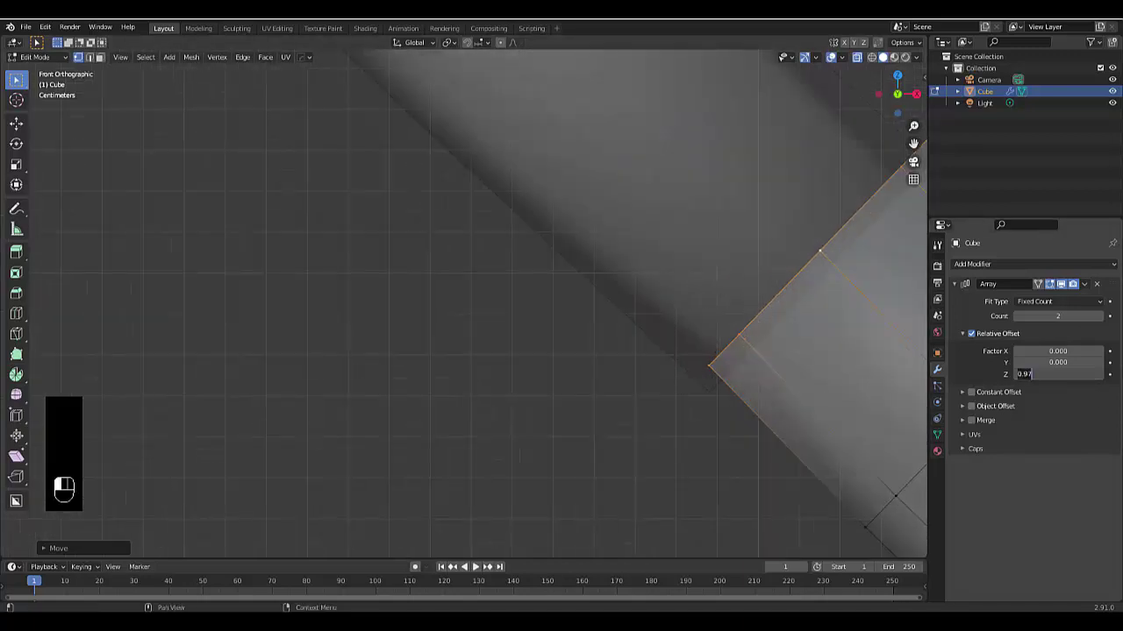
pyautogui.write('0.975')
pyautogui.press('Return')
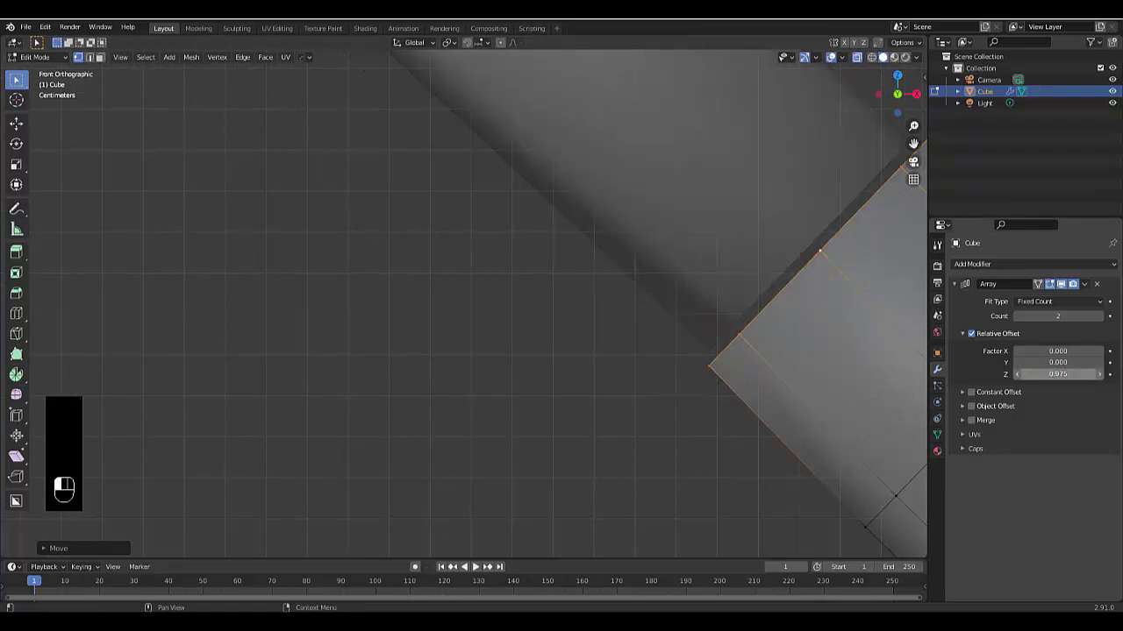
# - Set the Array modifier's relative Z offset to 0.973
pyautogui.click(1061, 375)
pyautogui.write('0')
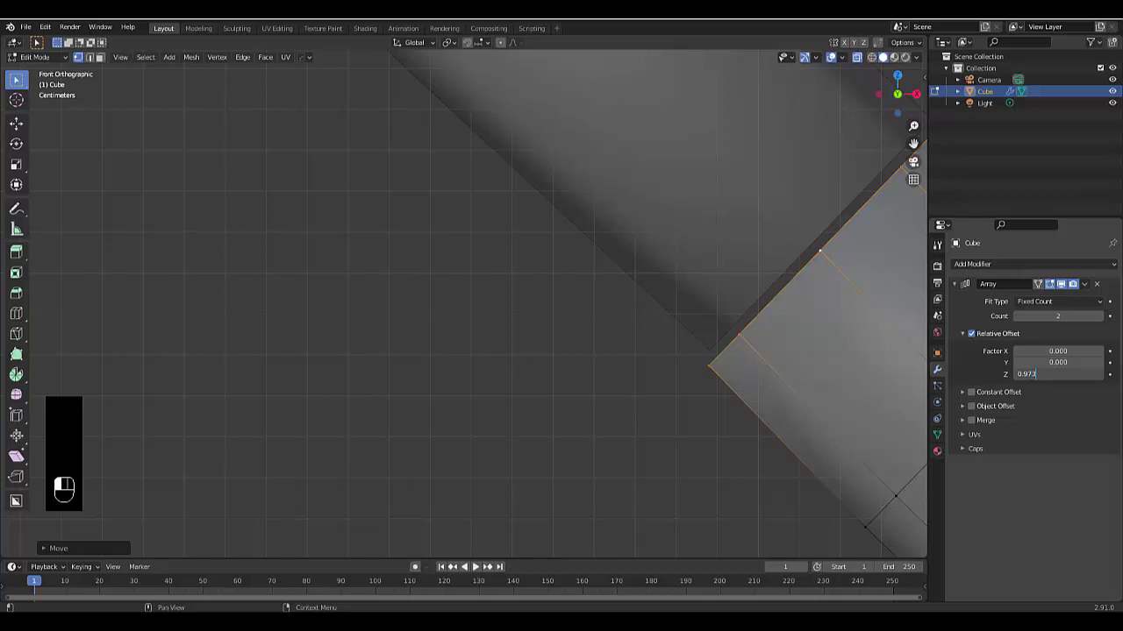
pyautogui.press('Return')
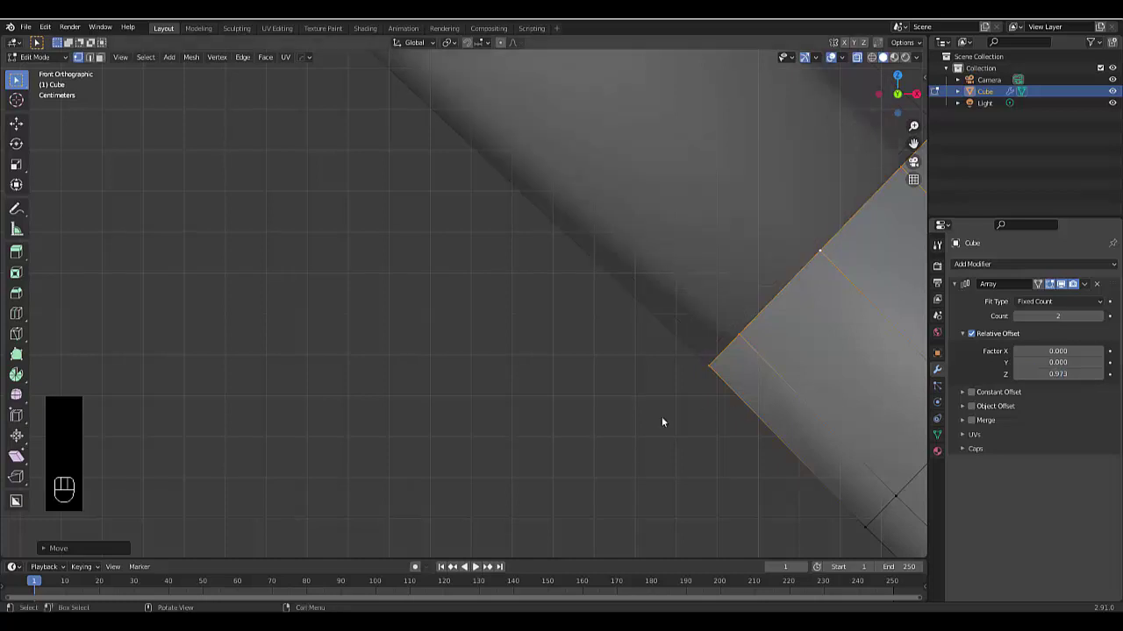
# - Return to Object Mode, then enable Merge on the Array modifier and expand its settings
pyautogui.press('Tab')
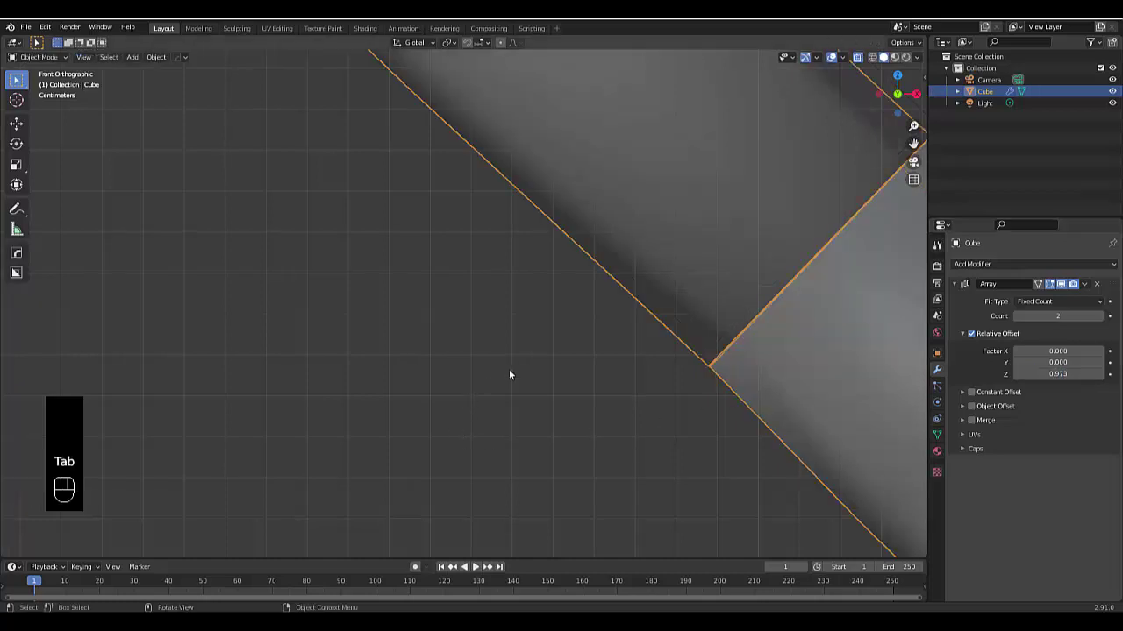
pyautogui.click(971, 420)
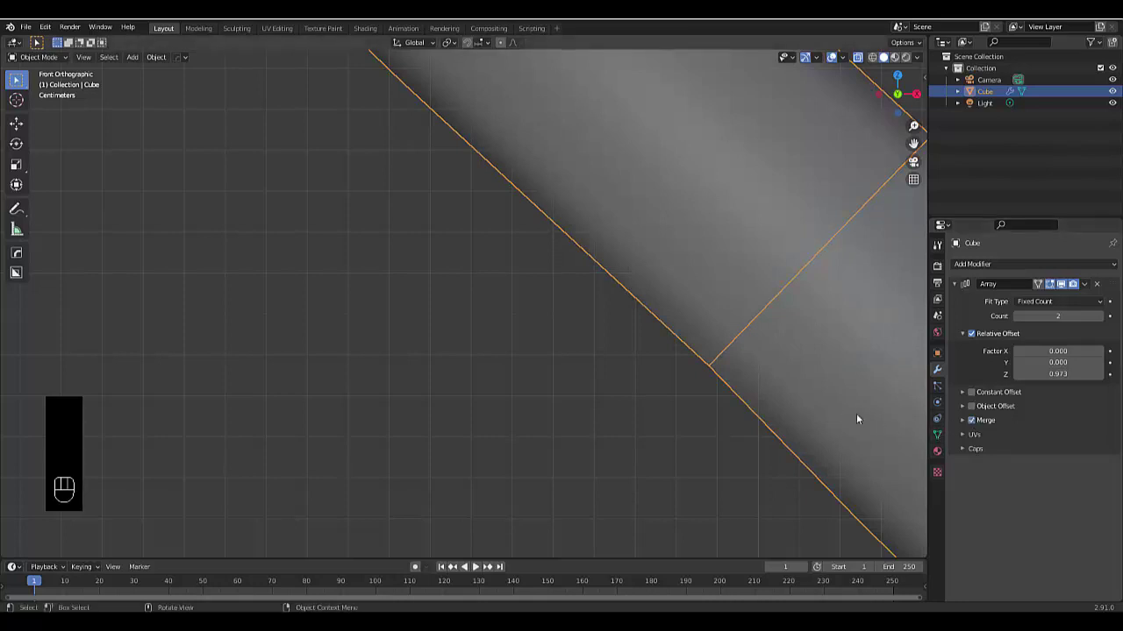
pyautogui.click(961, 421)
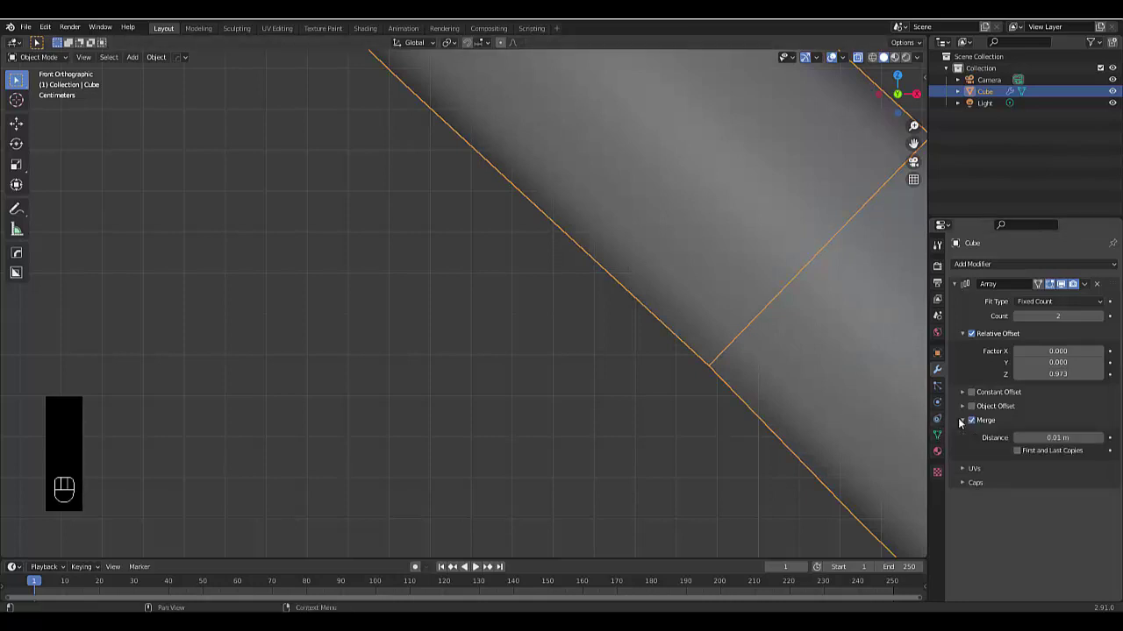
# - Collapse the Merge settings, deselect the wire and raise the Array modifier's count to 10
pyautogui.click(961, 420)
pyautogui.click(468, 394)
pyautogui.scroll(-8, 469, 392)
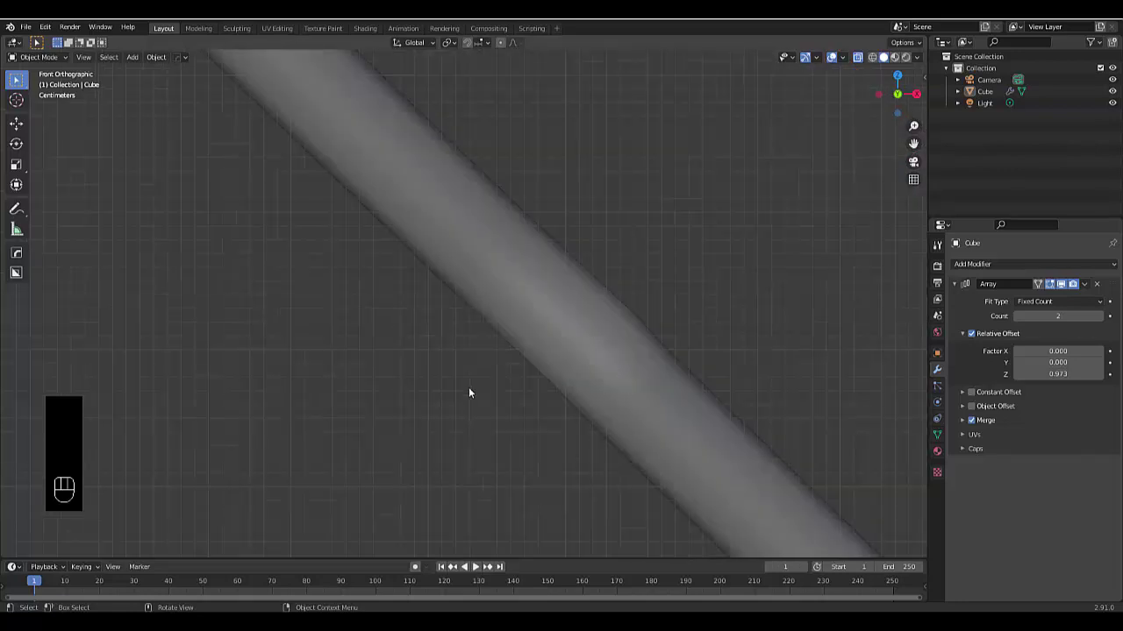
pyautogui.scroll(-4, 363, 342)
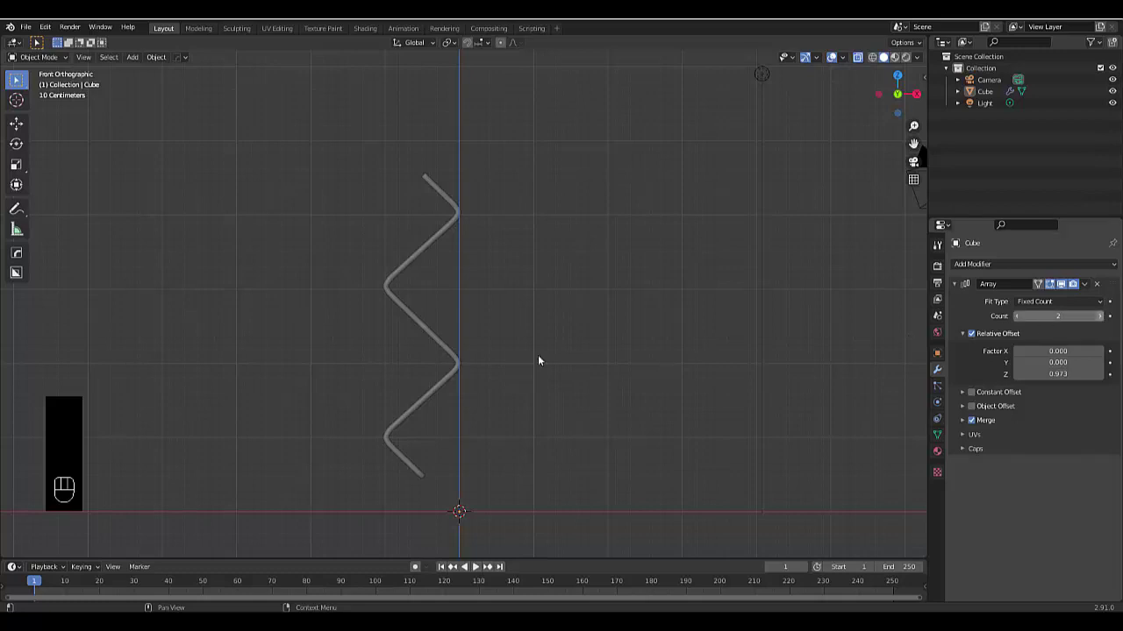
pyautogui.scroll(-6, 488, 351)
pyautogui.keyDown('shift'); pyautogui.moveTo(306, 286); pyautogui.dragTo(383, 338, button='middle'); pyautogui.keyUp('shift')
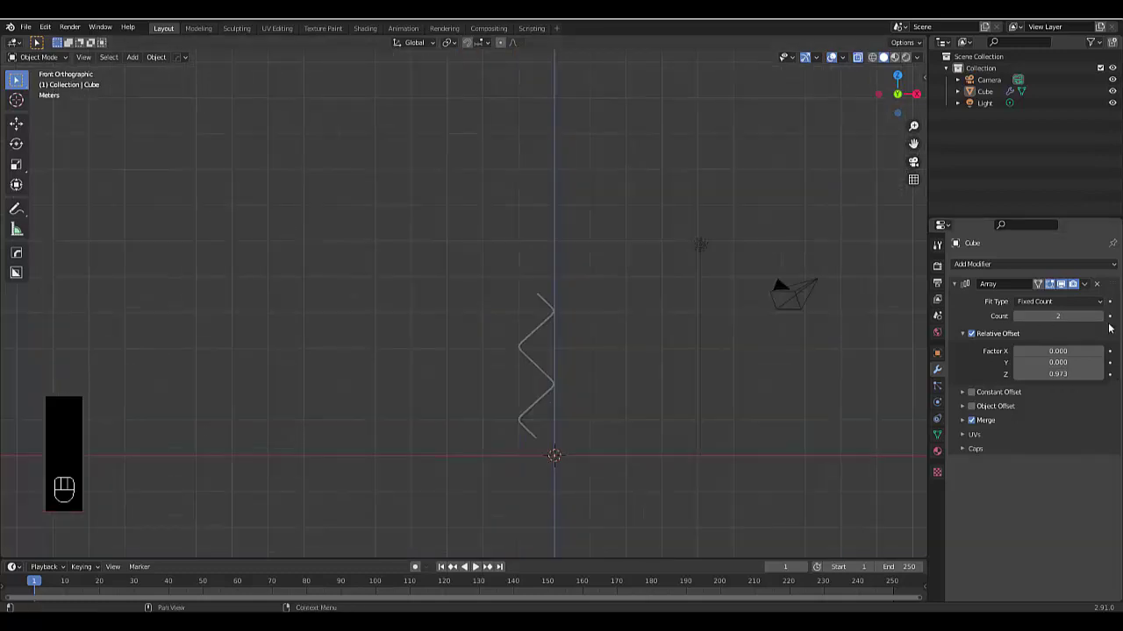
pyautogui.moveTo(1101, 316); pyautogui.dragTo(1120, 316)
pyautogui.scroll(-6, 561, 346)
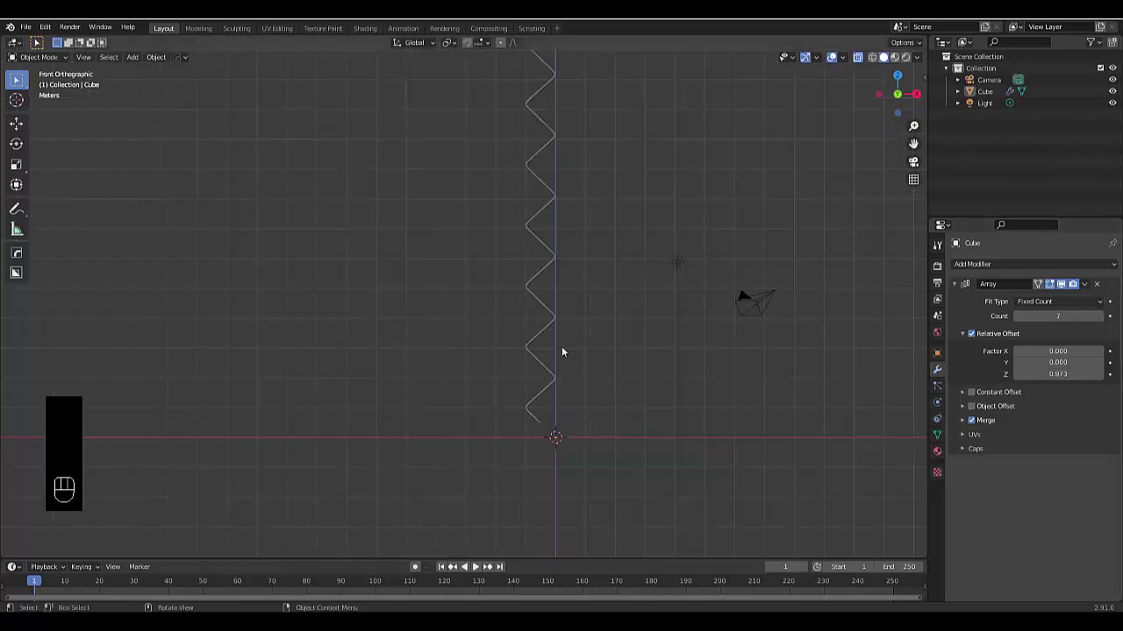
pyautogui.scroll(3, 520, 287)
pyautogui.scroll(-5, 551, 278)
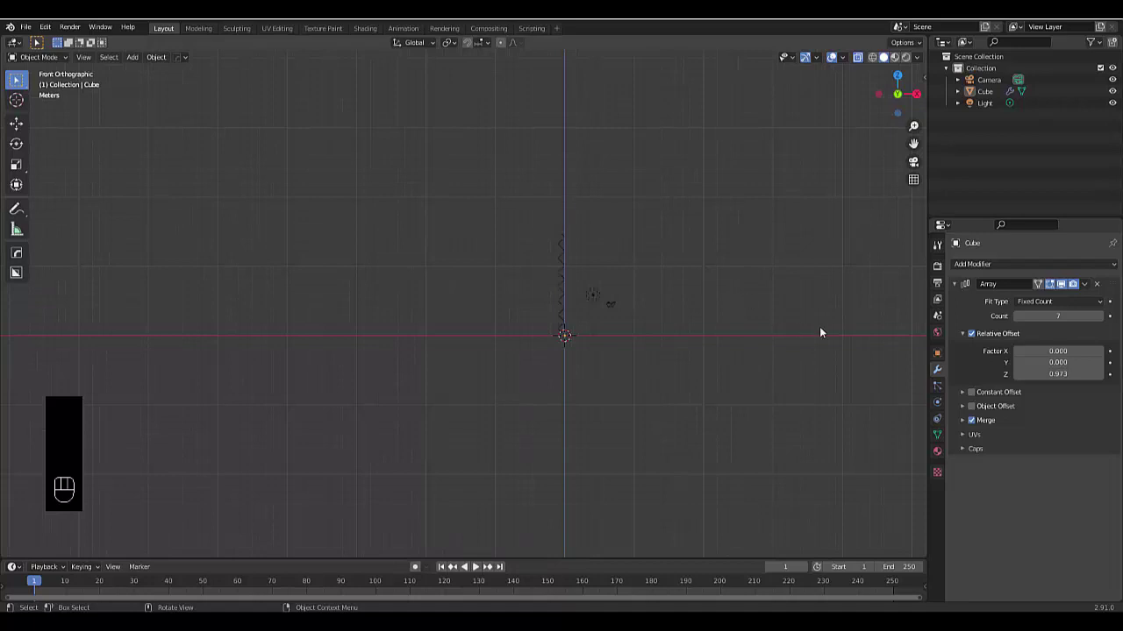
pyautogui.click(1100, 316)
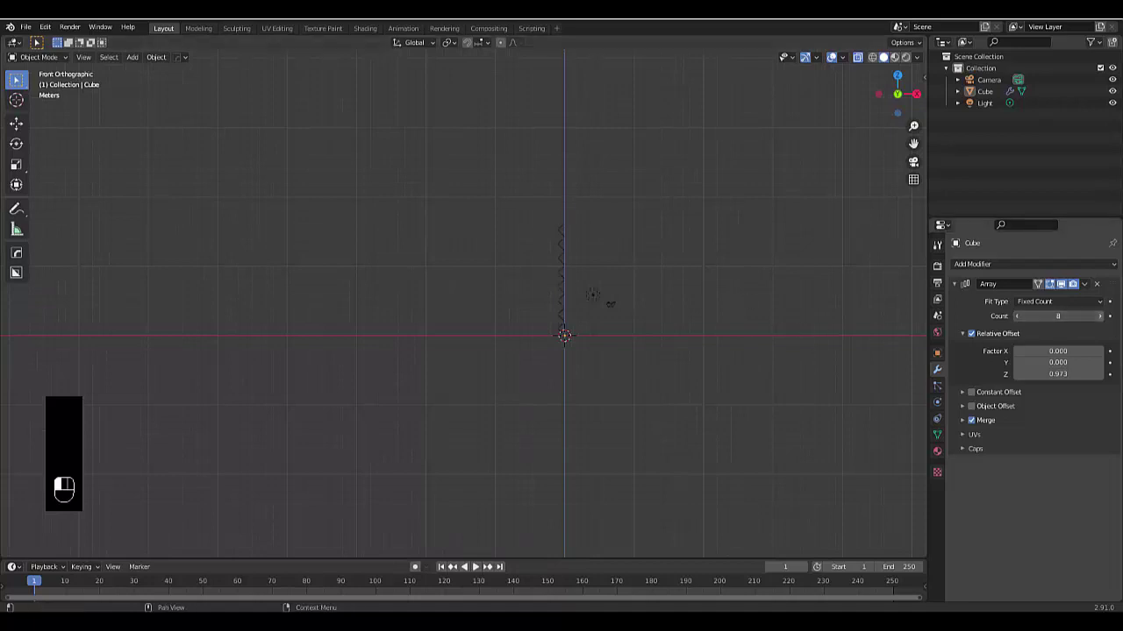
pyautogui.click(1100, 315)
pyautogui.click(1100, 316)
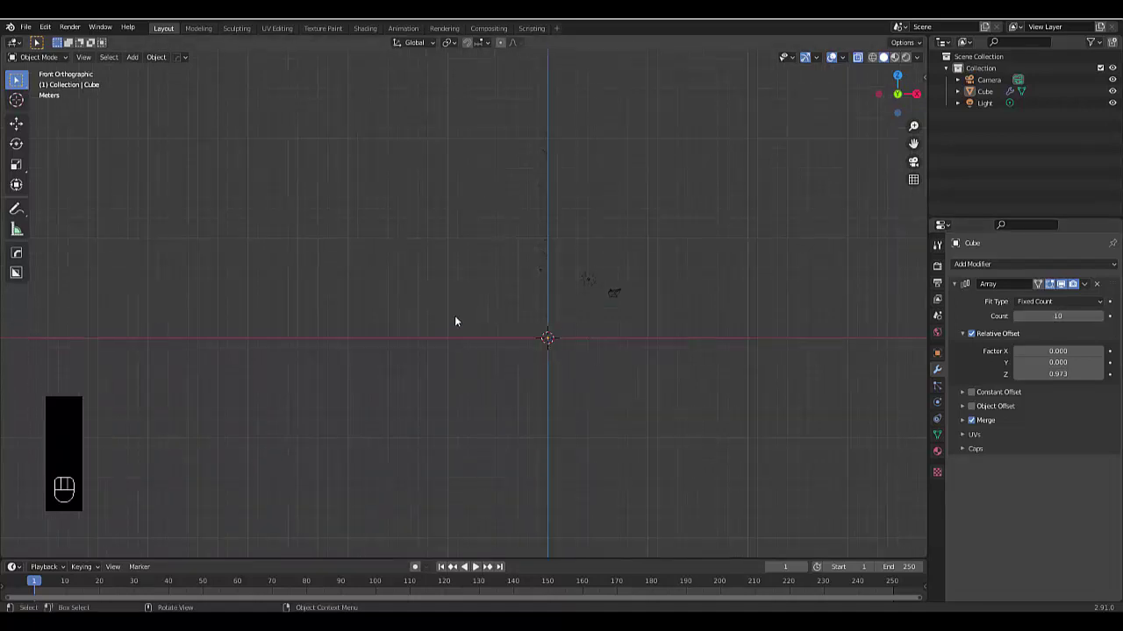
# - Examine the lower bends and the joints between copies of the arrayed wire from the front and in perspective
pyautogui.scroll(6, 454, 321)
pyautogui.scroll(4, 643, 373)
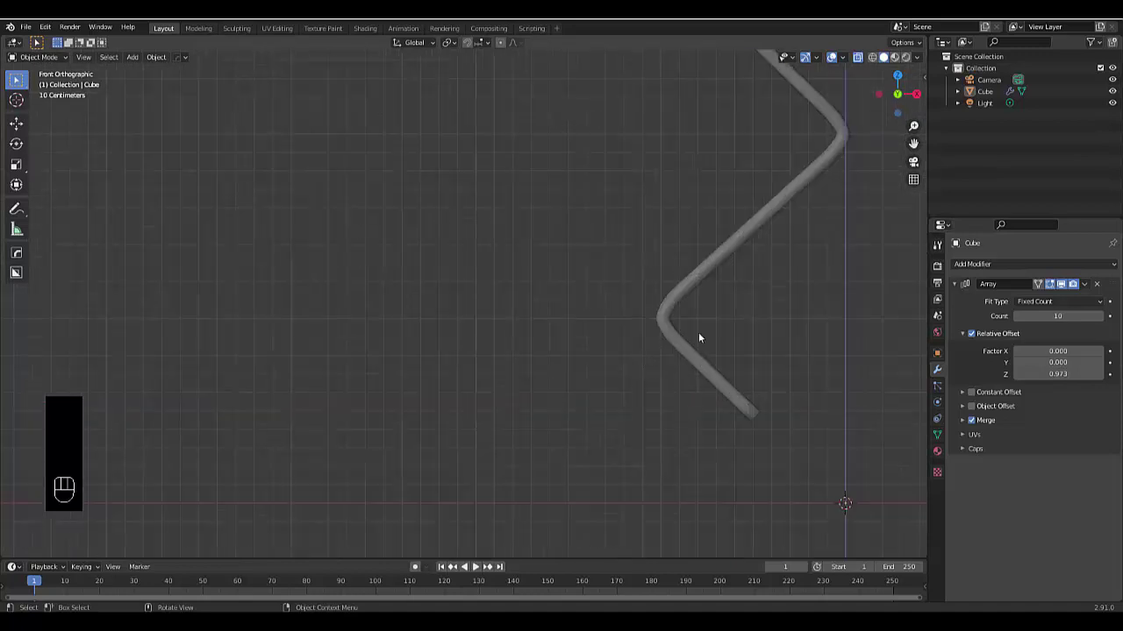
pyautogui.scroll(-4, 691, 331)
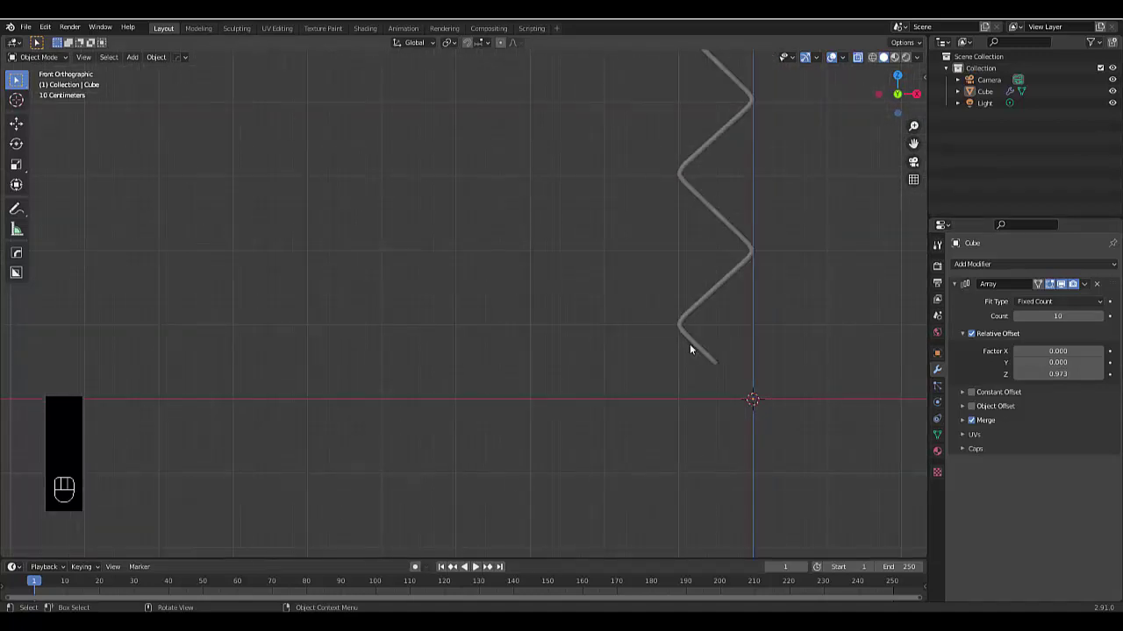
pyautogui.scroll(1, 689, 350)
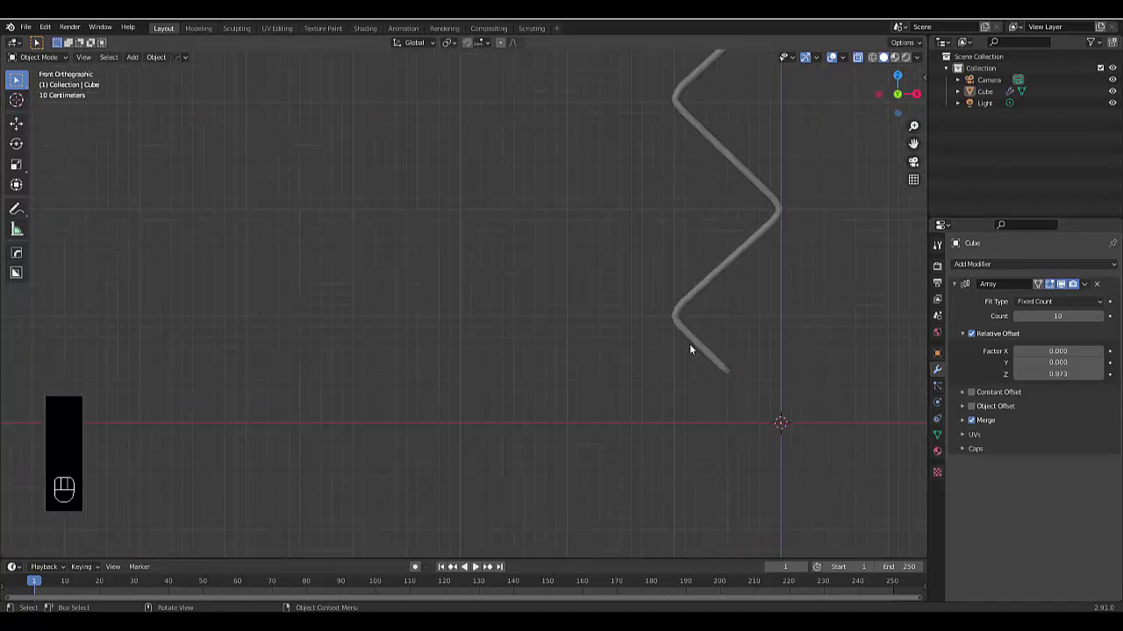
pyautogui.moveTo(689, 349); pyautogui.dragTo(700, 374, button='middle')
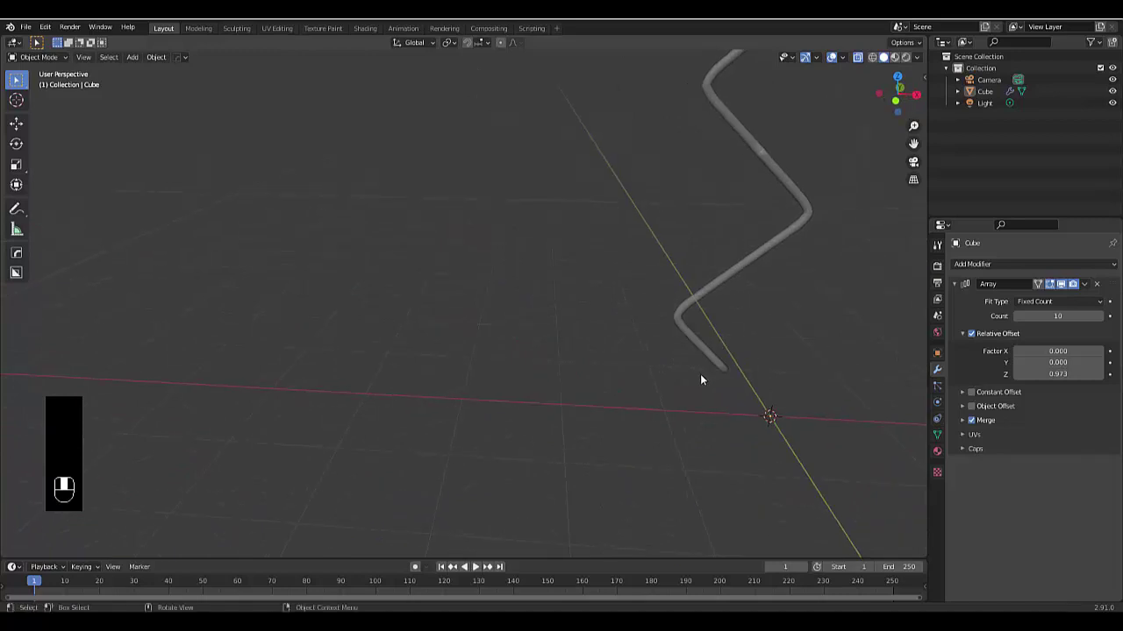
pyautogui.press('KP_1')
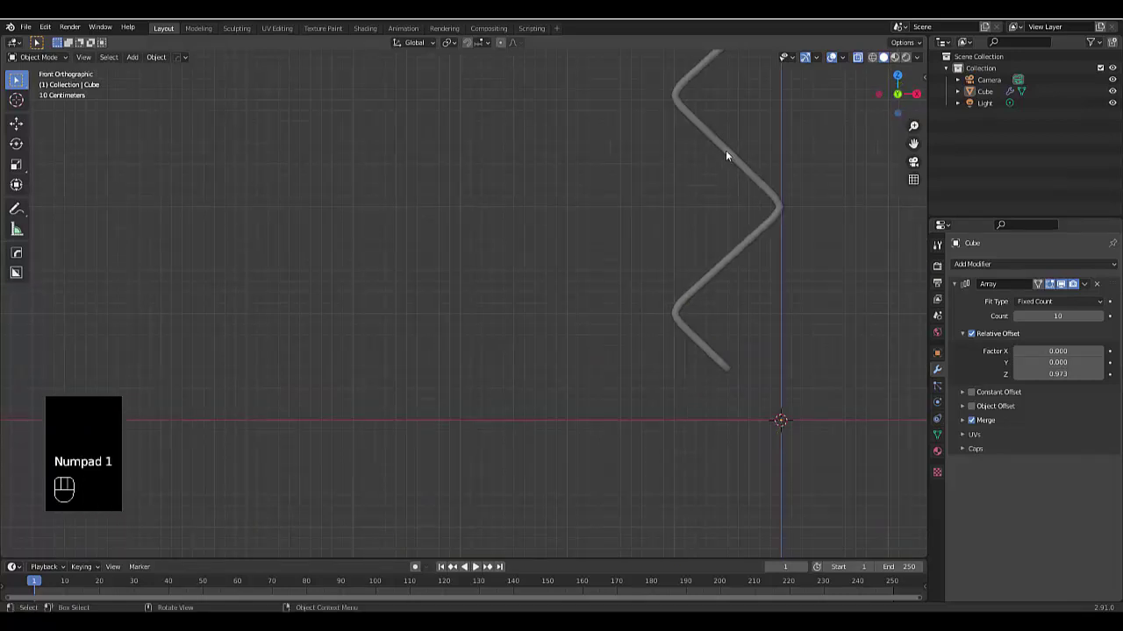
pyautogui.scroll(8, 725, 145)
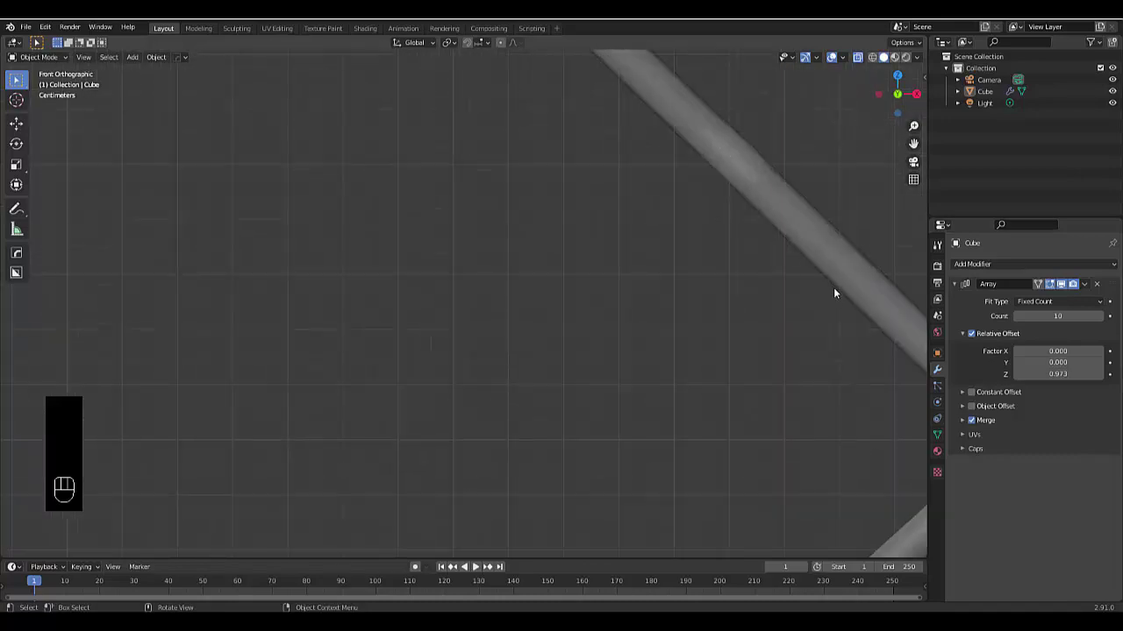
pyautogui.scroll(-5, 768, 402)
pyautogui.scroll(3, 769, 353)
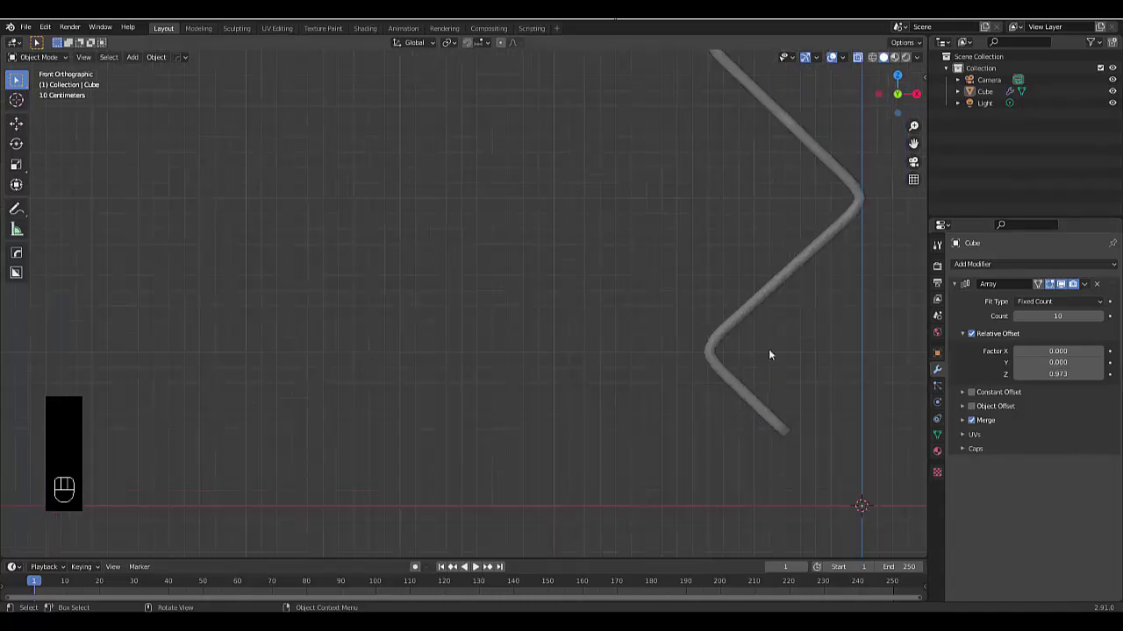
pyautogui.scroll(2, 698, 376)
pyautogui.scroll(2, 702, 373)
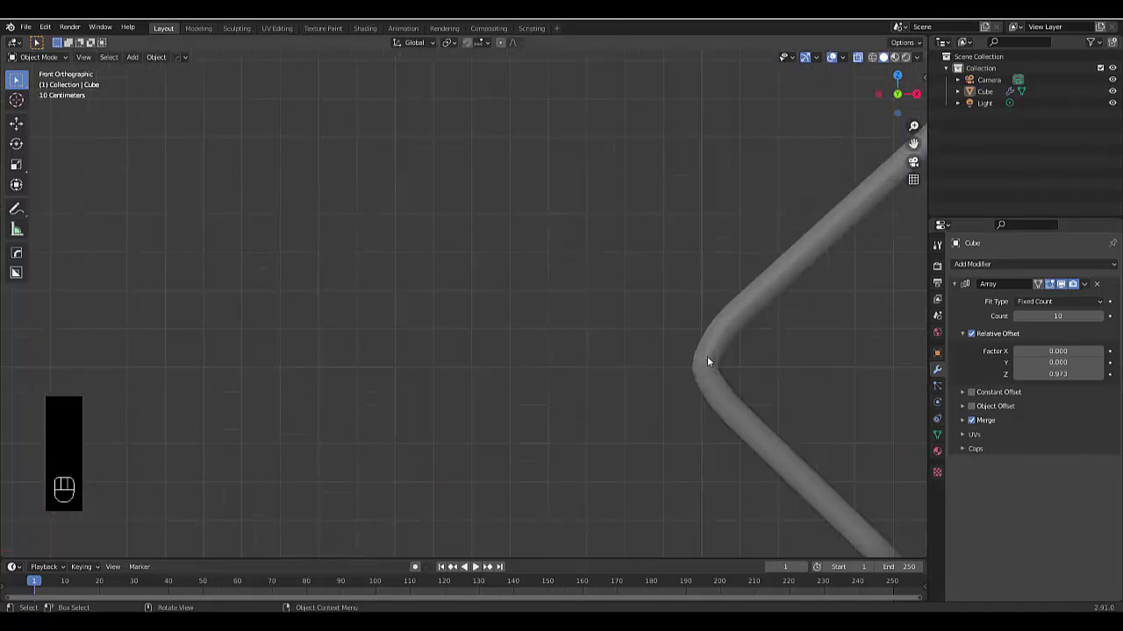
# - In Edit Mode, move the outermost vertices of the wire's negative-X bend about 0.097 m along Y with proportional editing at size 0.91
pyautogui.press('Tab')
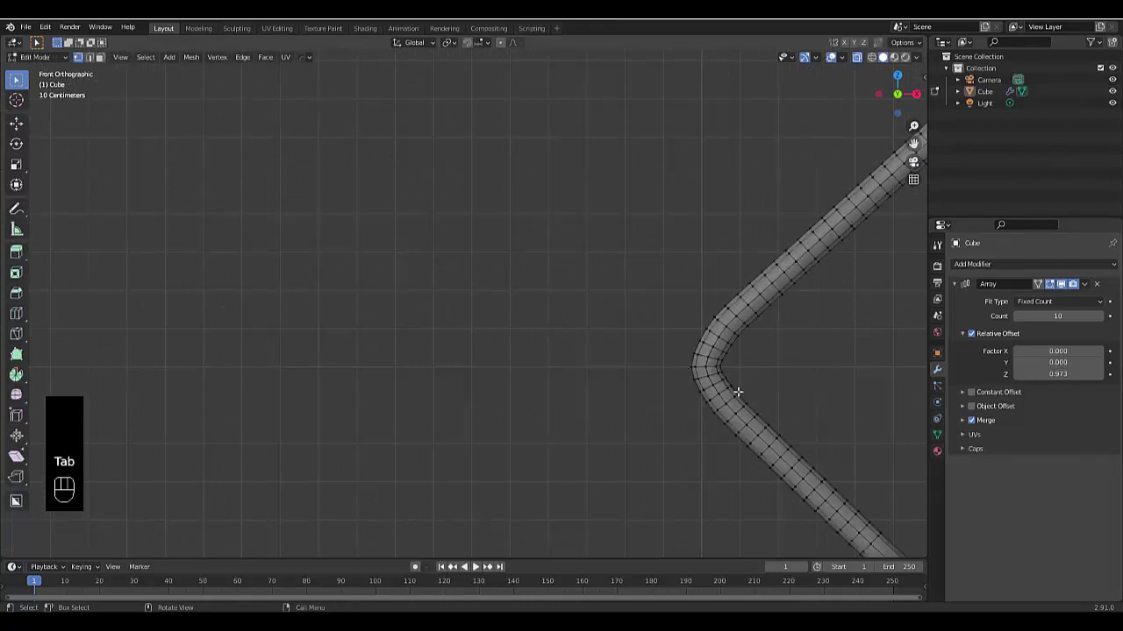
pyautogui.scroll(2, 693, 360)
pyautogui.moveTo(657, 345); pyautogui.dragTo(682, 386)
pyautogui.press('KP_7')
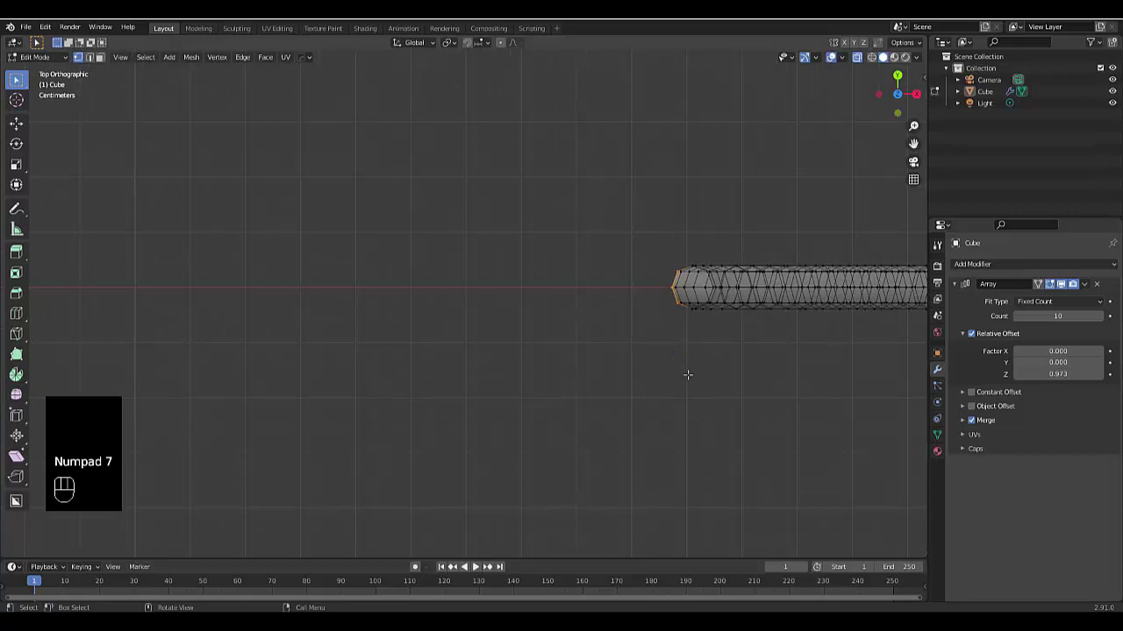
pyautogui.moveTo(632, 224); pyautogui.dragTo(683, 354)
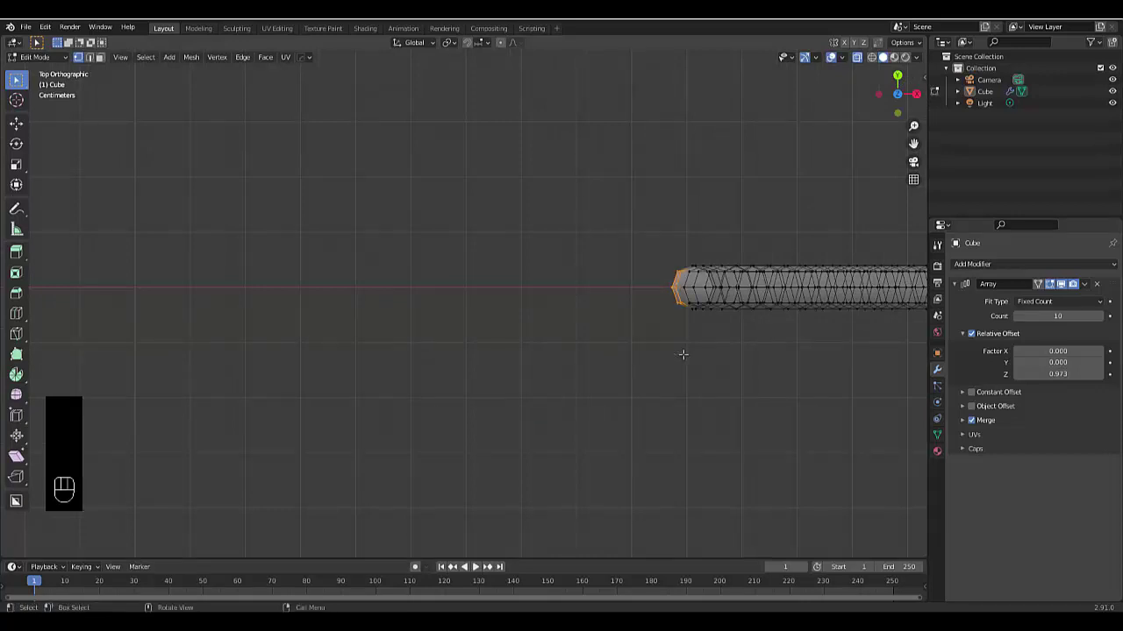
pyautogui.click(501, 43)
pyautogui.scroll(-5, 555, 459)
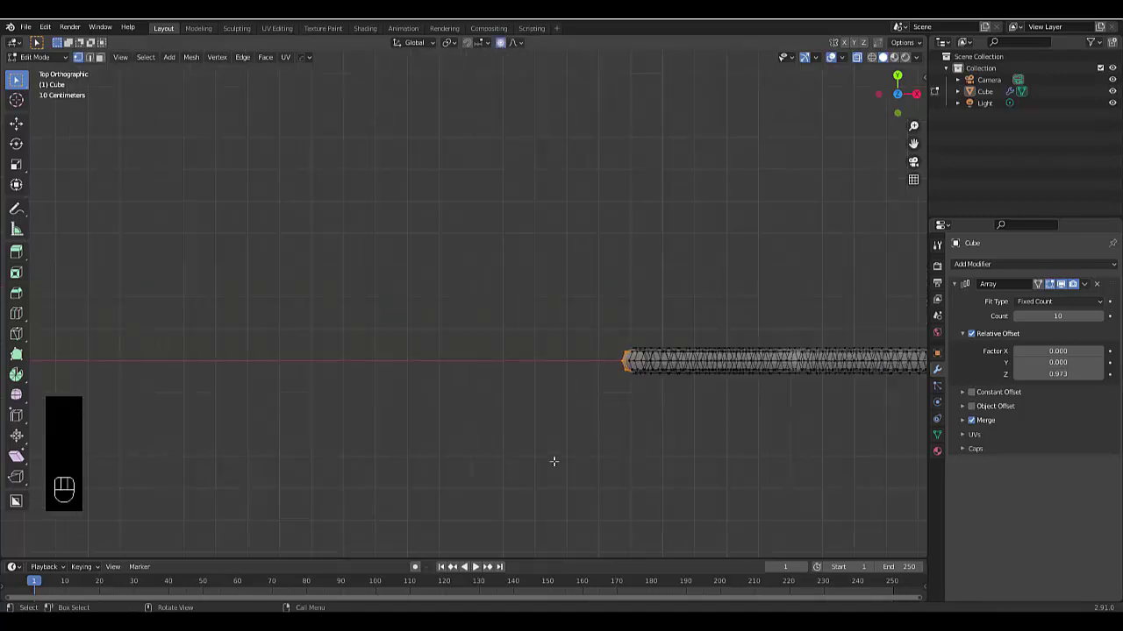
pyautogui.scroll(2, 610, 372)
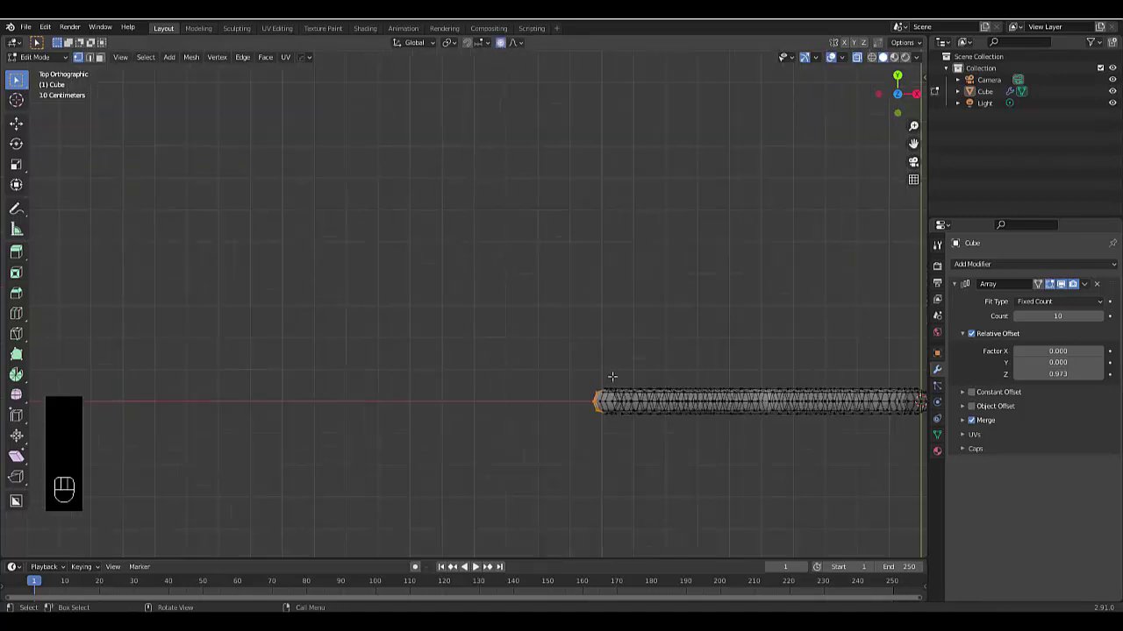
pyautogui.press('g')
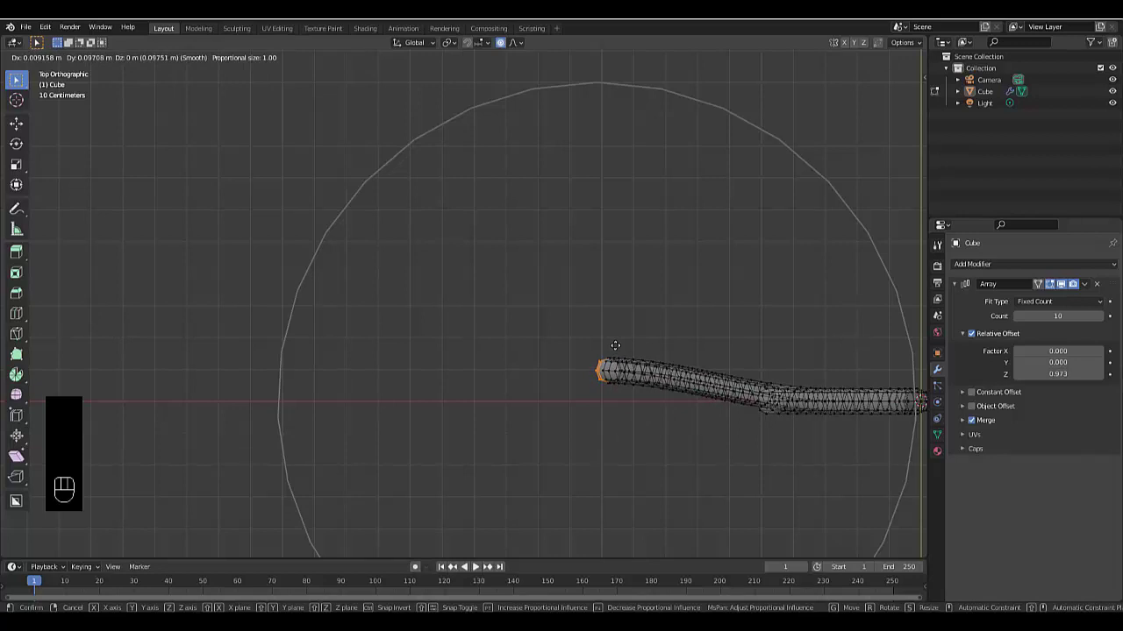
pyautogui.scroll(5, 615, 345)
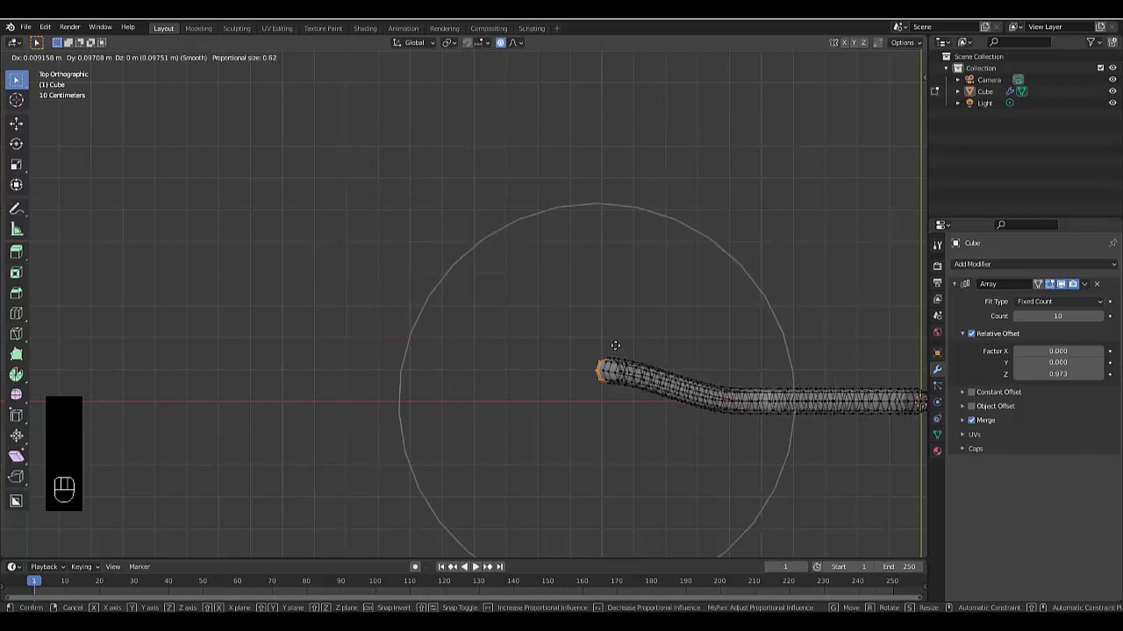
pyautogui.scroll(-3, 614, 346)
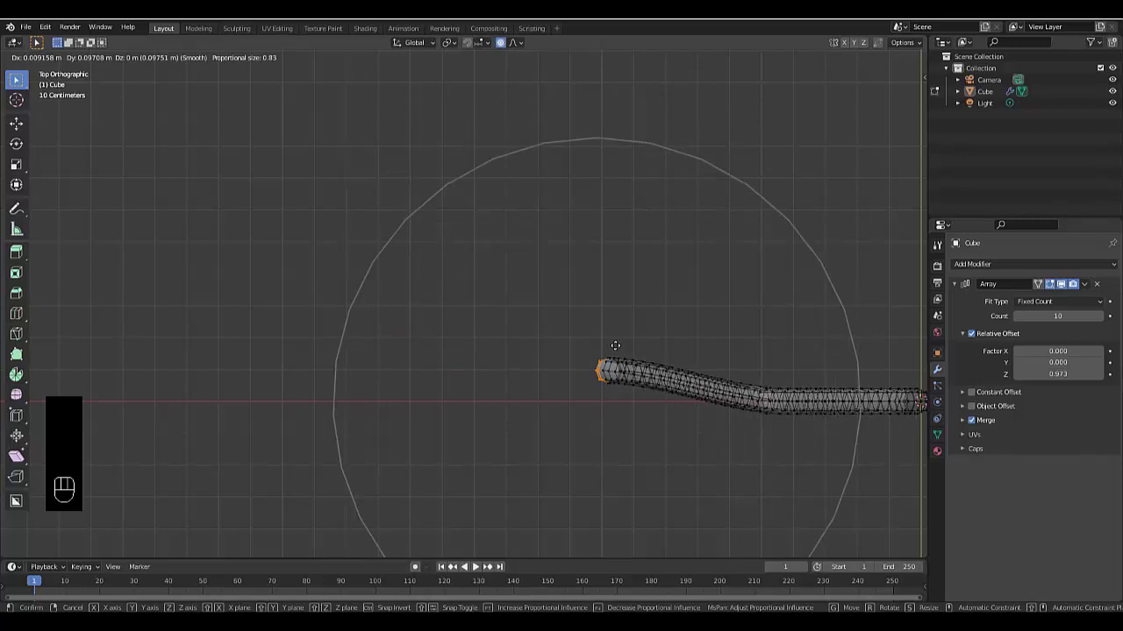
pyautogui.scroll(-1, 615, 346)
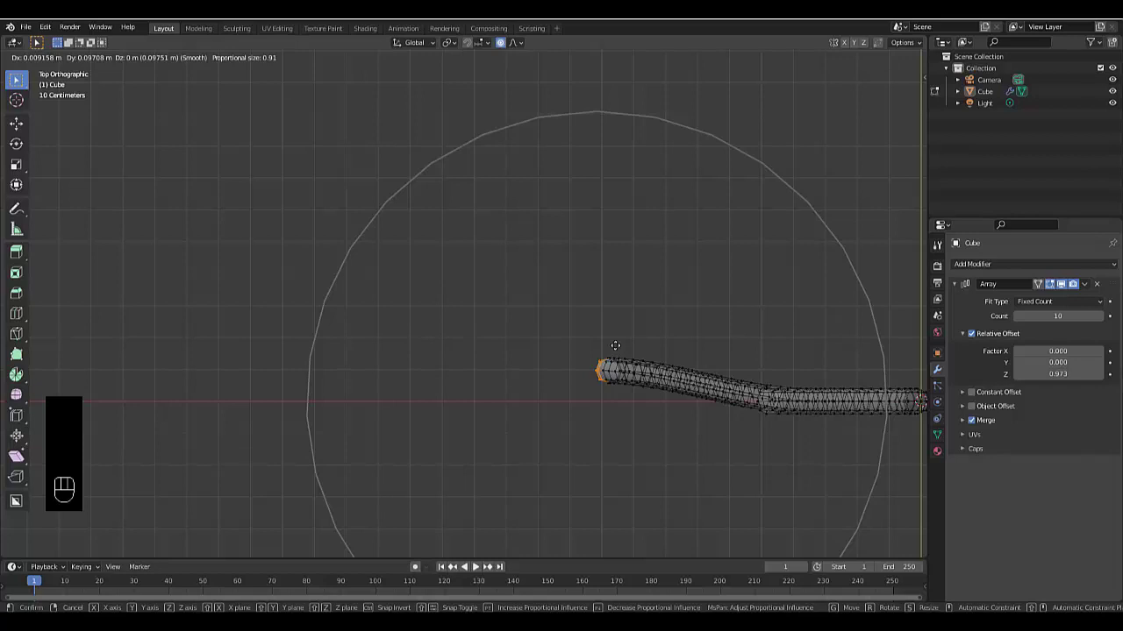
pyautogui.press('y')
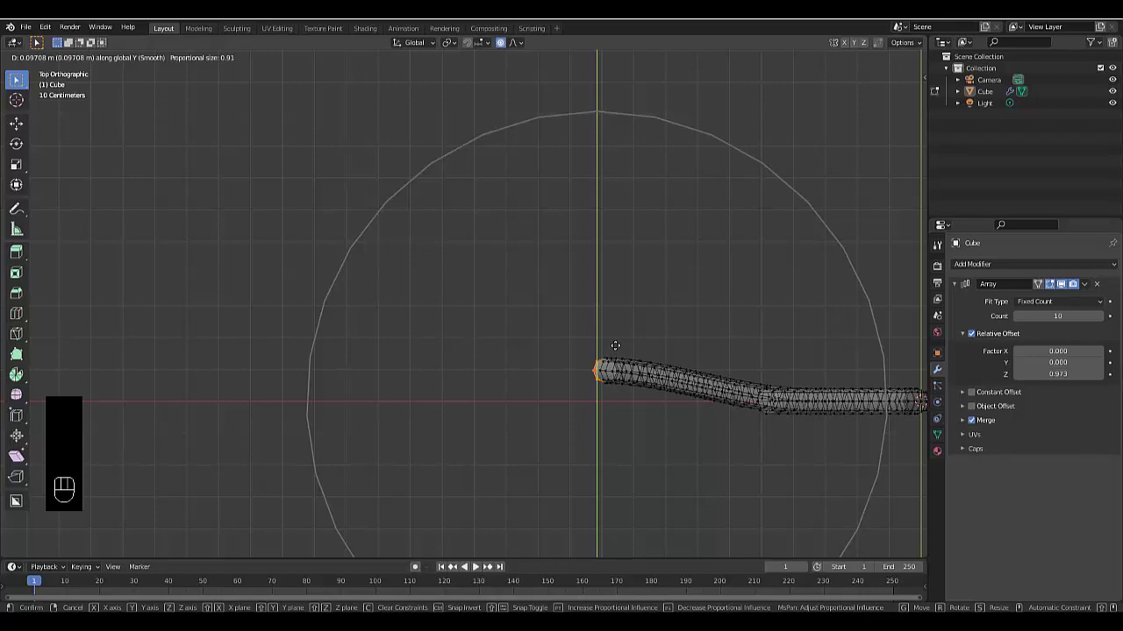
pyautogui.click(614, 346)
# - Move the outermost vertices of the wire's positive-X bend about -0.099 m along Y with proportional editing at size 0.91
pyautogui.scroll(8, 614, 359)
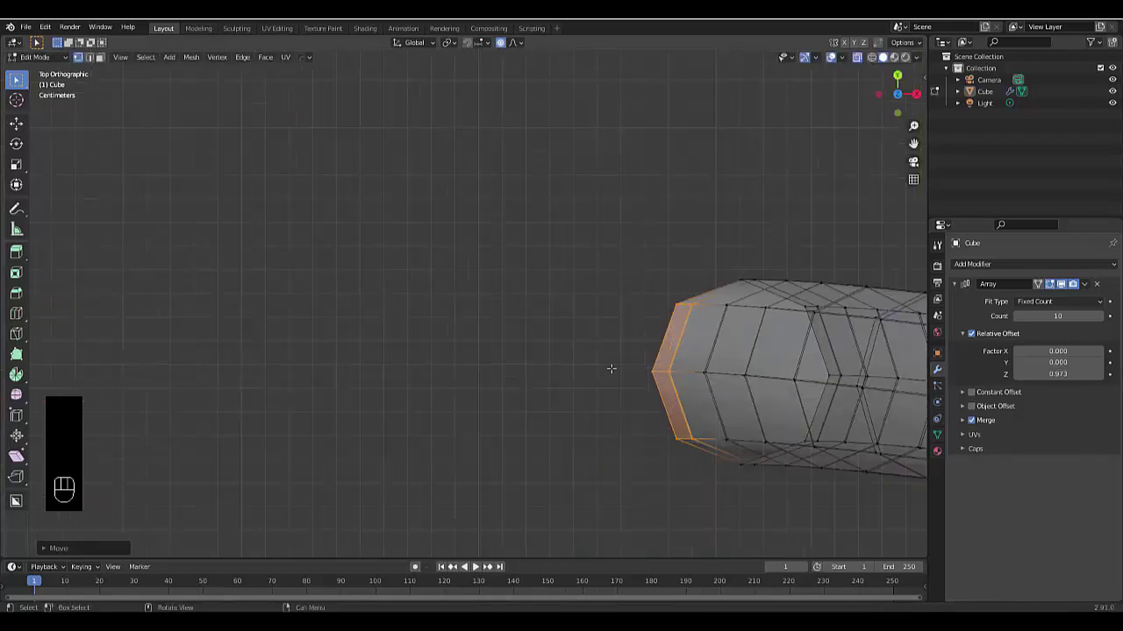
pyautogui.scroll(-10, 692, 349)
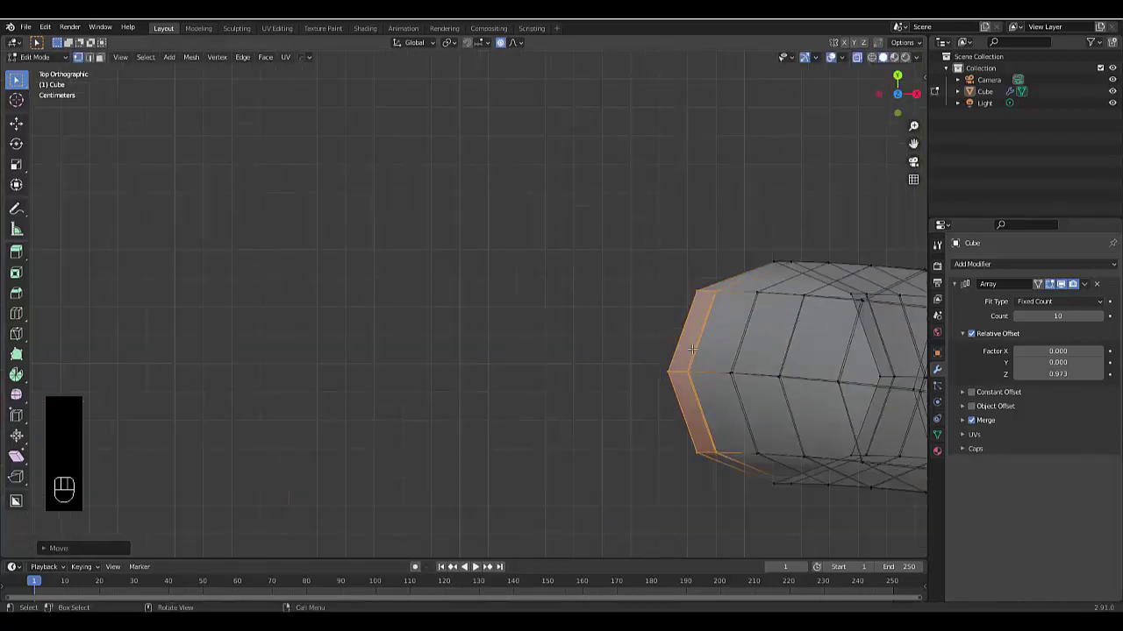
pyautogui.scroll(11, 697, 456)
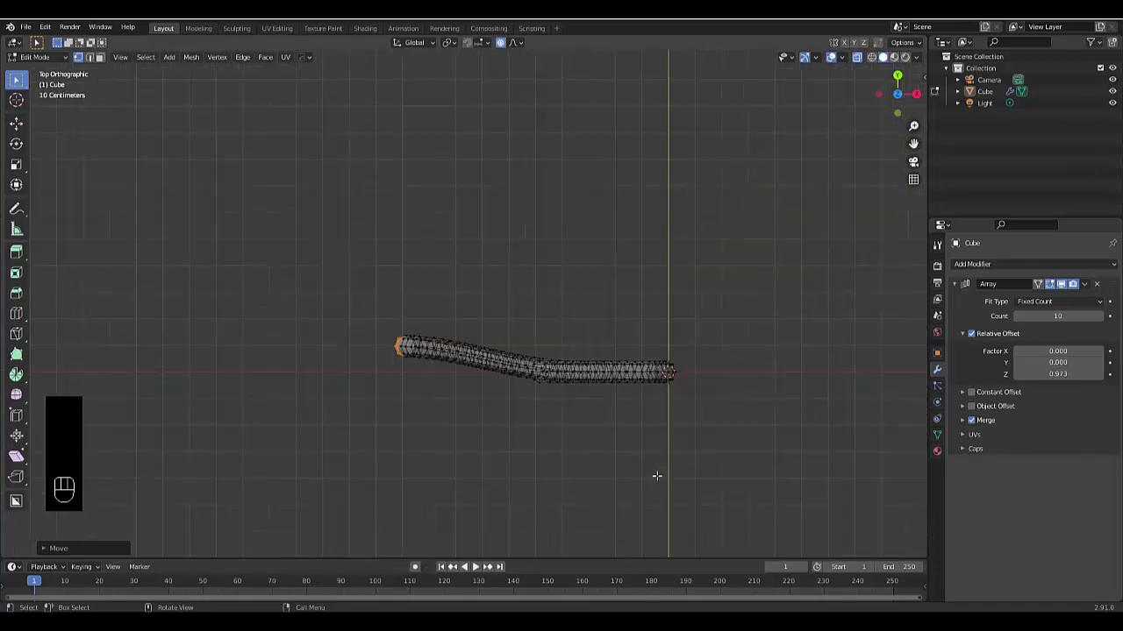
pyautogui.scroll(-5, 634, 230)
pyautogui.scroll(6, 701, 319)
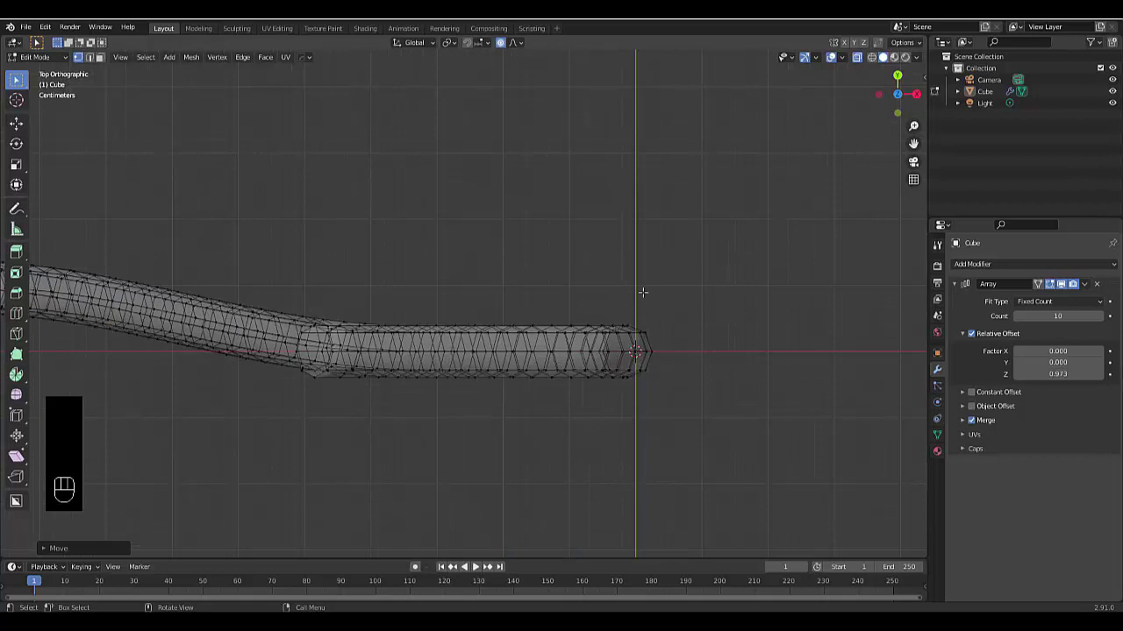
pyautogui.moveTo(637, 293); pyautogui.dragTo(721, 421)
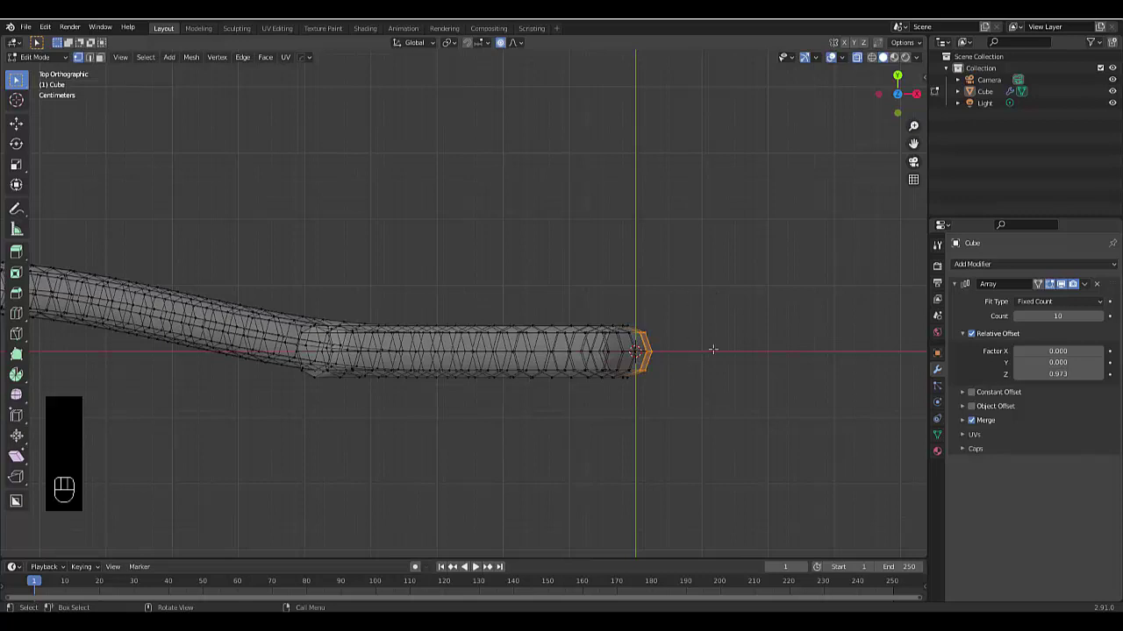
pyautogui.scroll(-4, 711, 350)
pyautogui.press('g')
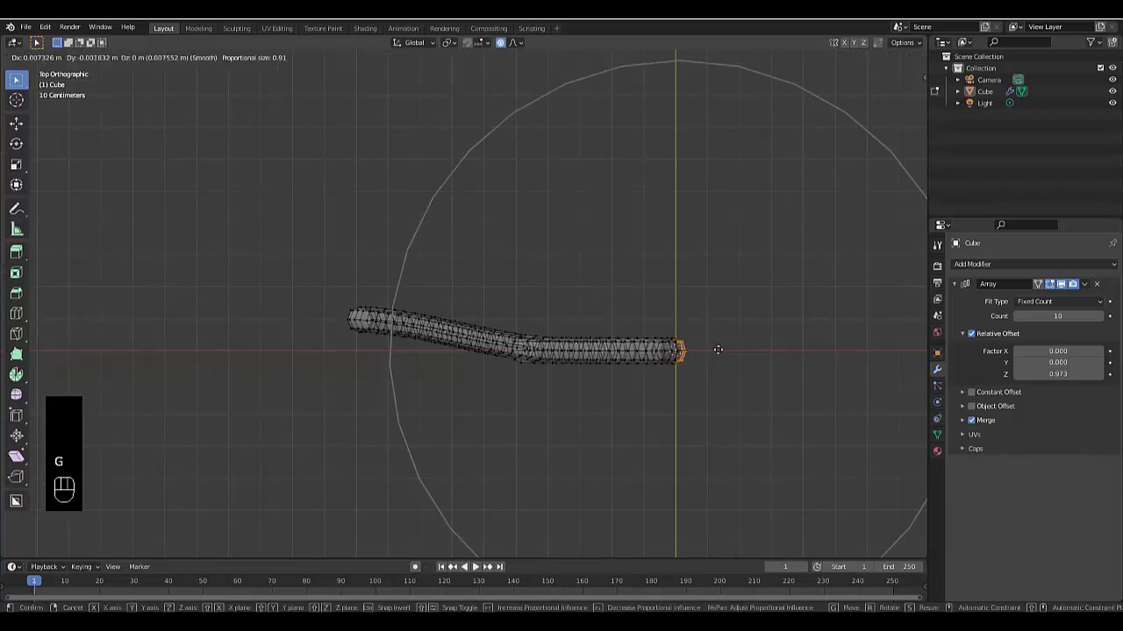
pyautogui.press('y')
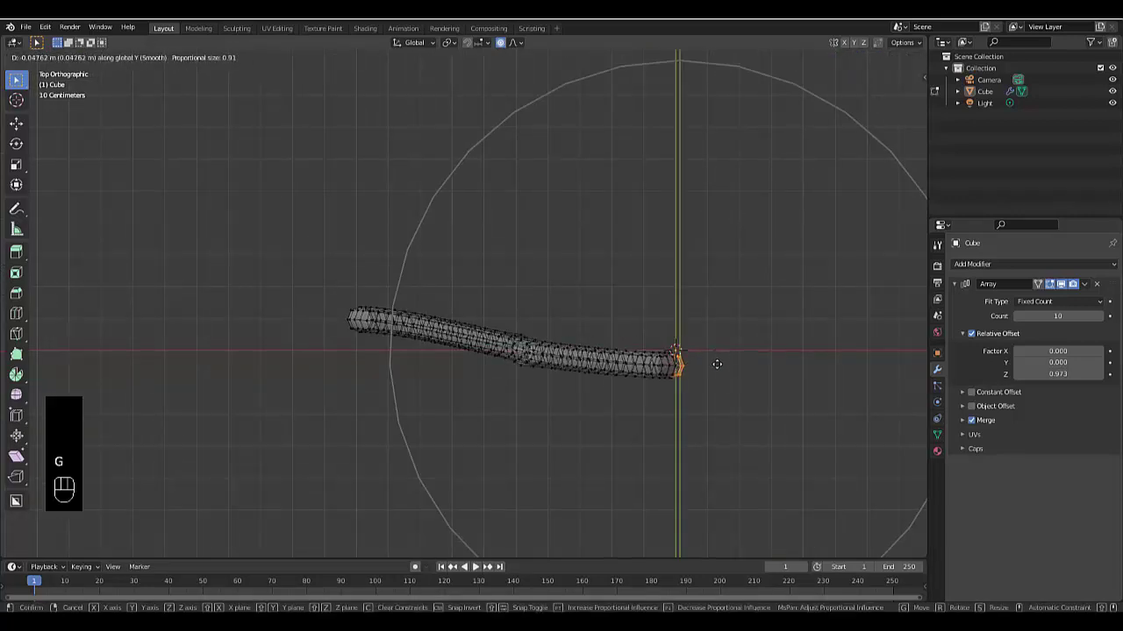
pyautogui.scroll(-3, 719, 381)
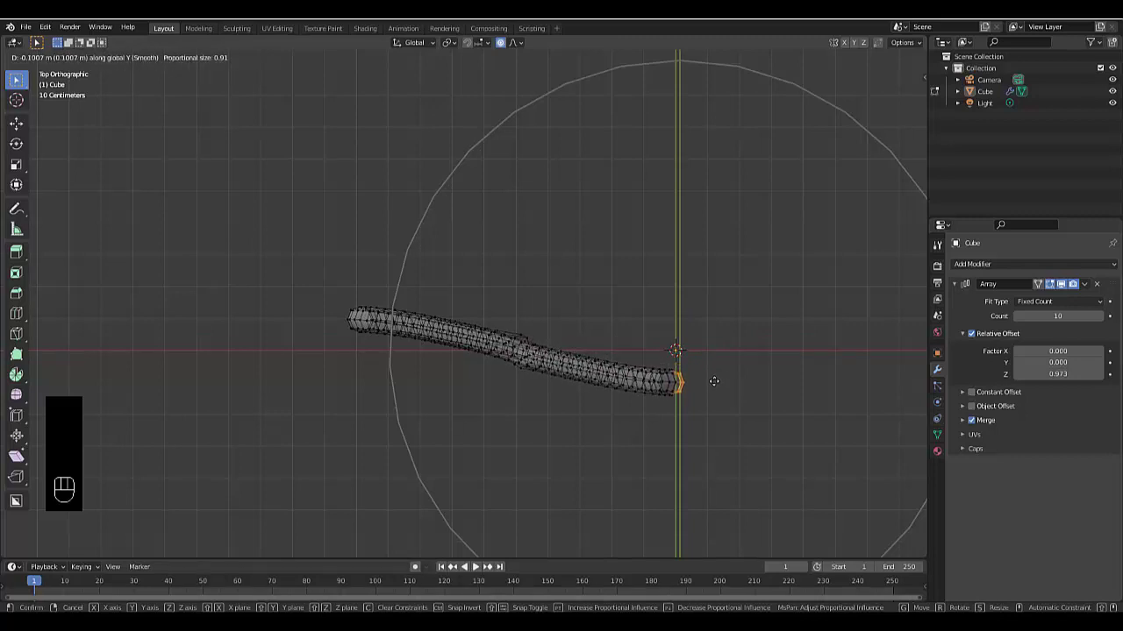
pyautogui.scroll(10, 714, 382)
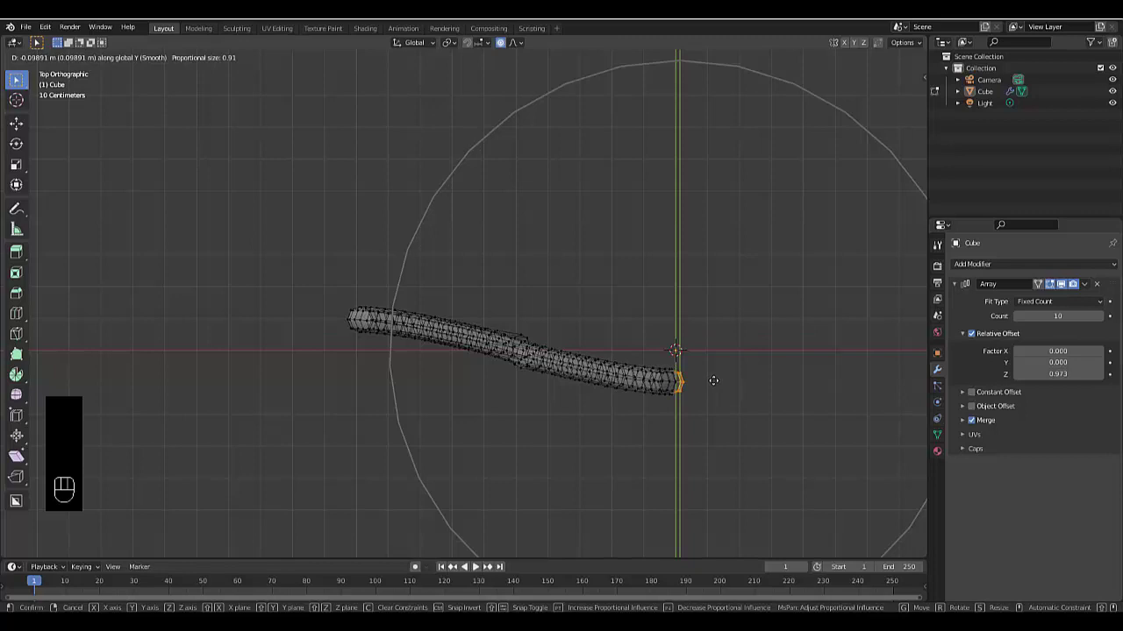
pyautogui.click(713, 381)
pyautogui.moveTo(395, 412)
pyautogui.mouseDown(button='middle')
pyautogui.moveTo(617, 346)
pyautogui.moveTo(656, 276)
pyautogui.moveTo(622, 251)
pyautogui.moveTo(613, 274)
pyautogui.mouseUp(button='middle')
pyautogui.scroll(-4, 638, 314)
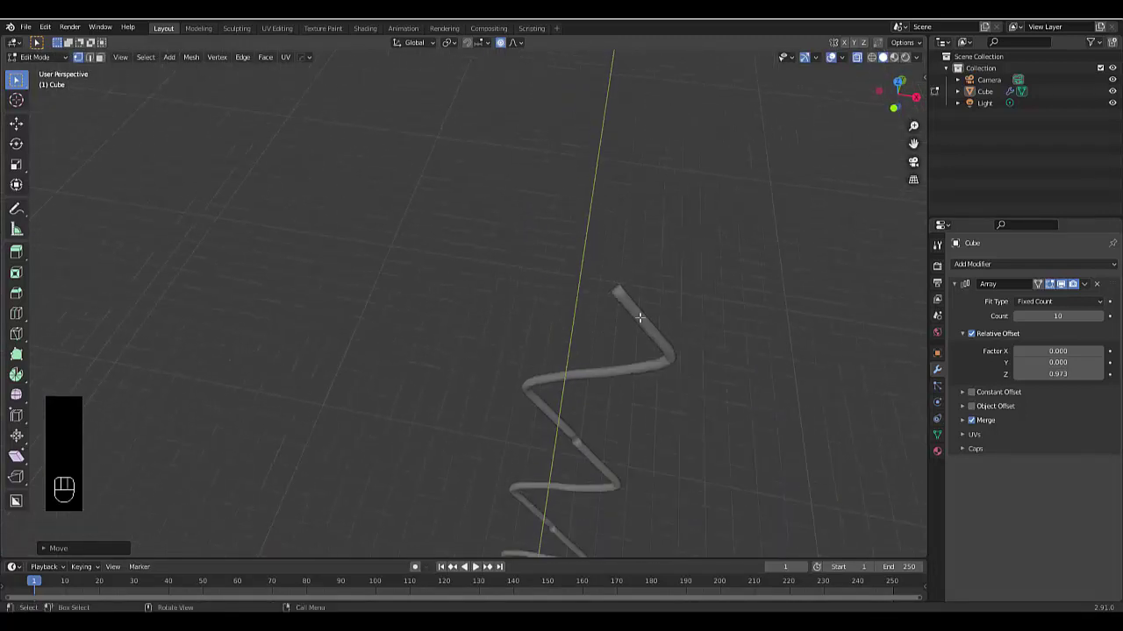
# - Inspect the joint between two upper copies of the wire up close, and turn off X-ray display
pyautogui.scroll(-2, 637, 451)
pyautogui.scroll(6, 606, 452)
pyautogui.scroll(5, 606, 452)
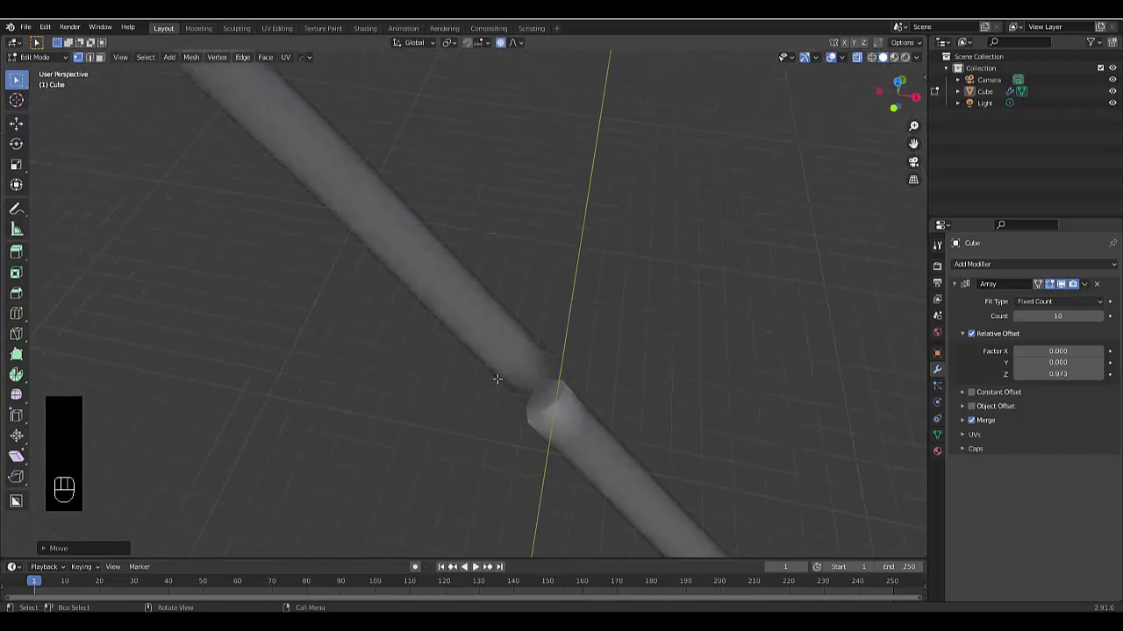
pyautogui.moveTo(494, 380); pyautogui.dragTo(531, 333, button='middle')
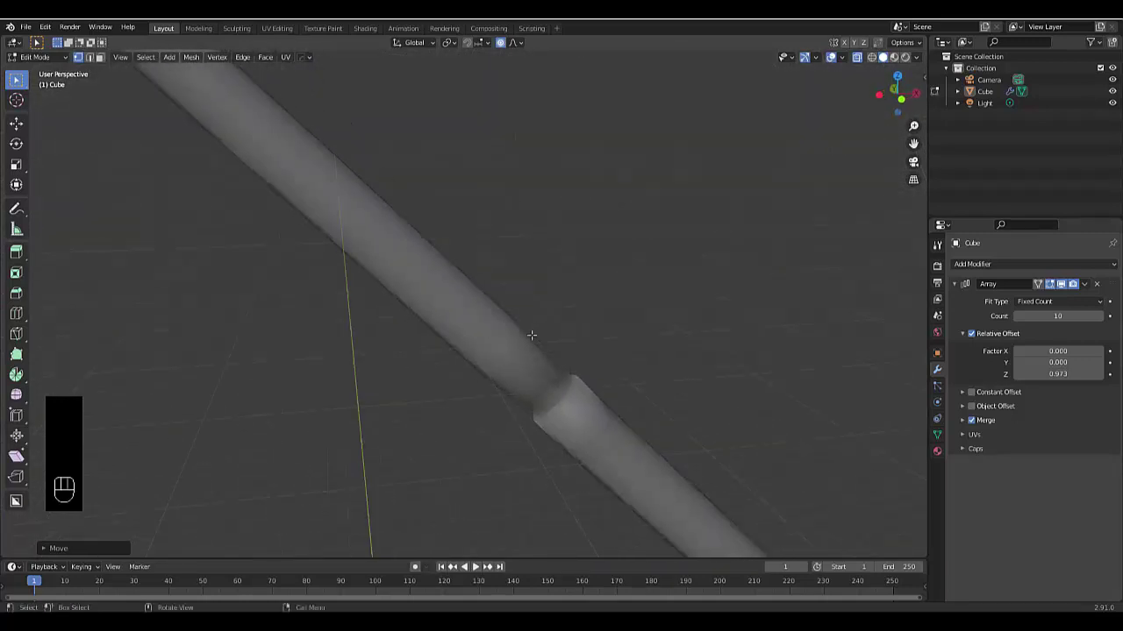
pyautogui.scroll(-8, 556, 318)
pyautogui.click(855, 59)
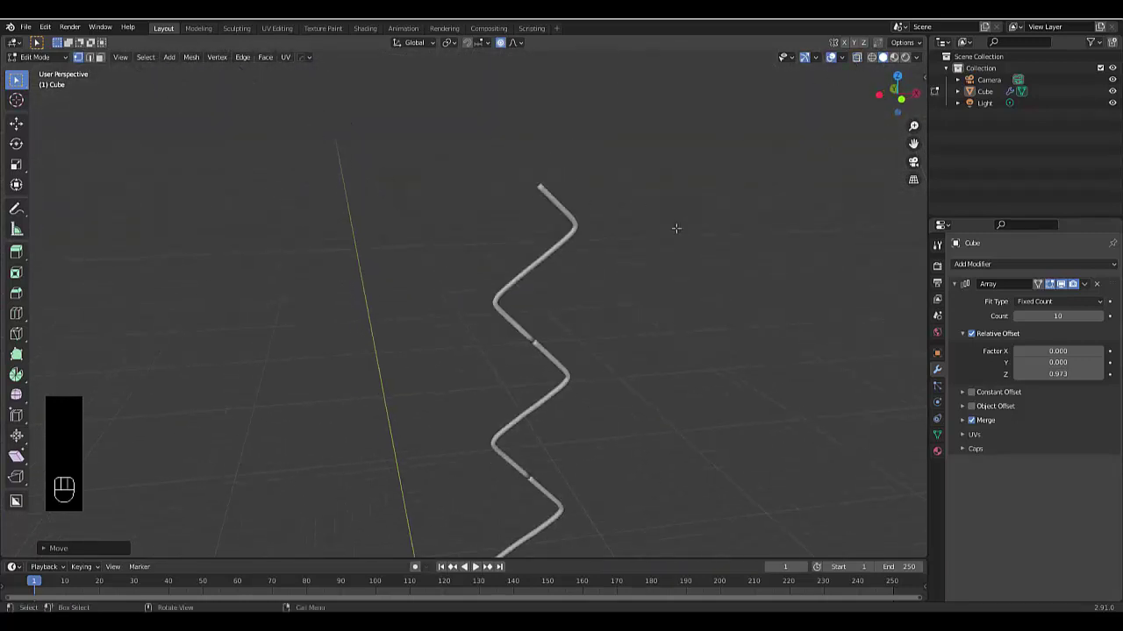
# - Try closing the joint above the editable wire unit by adjusting the Array's relative Z offset to 0.963
pyautogui.moveTo(672, 228); pyautogui.dragTo(549, 381, button='middle')
pyautogui.scroll(5, 549, 377)
pyautogui.scroll(8, 629, 336)
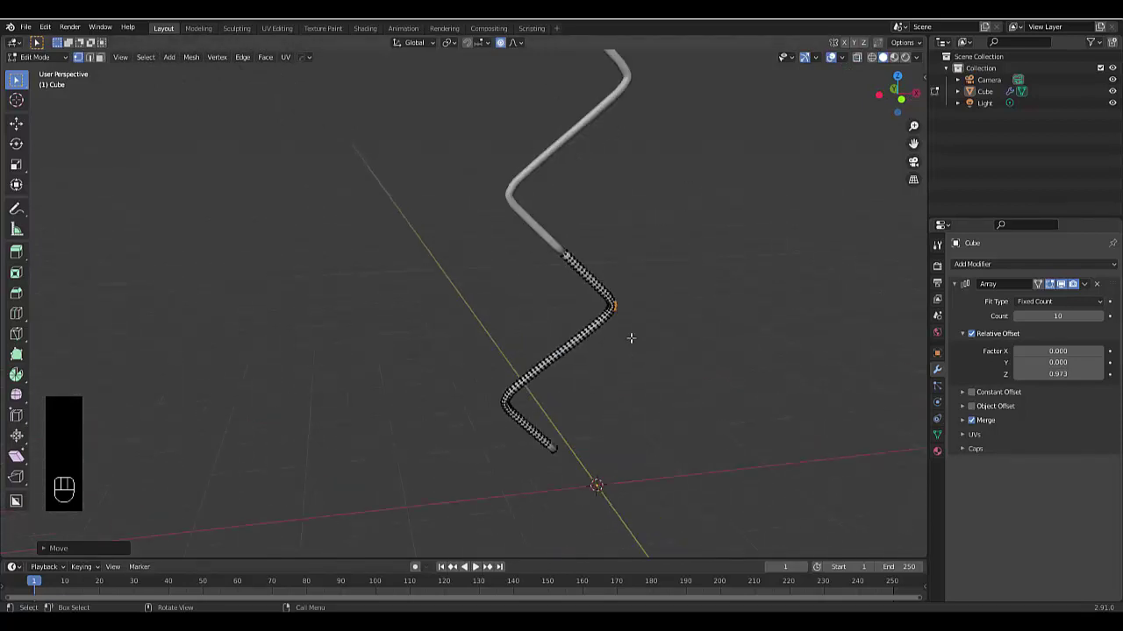
pyautogui.moveTo(566, 277); pyautogui.dragTo(644, 241, button='middle')
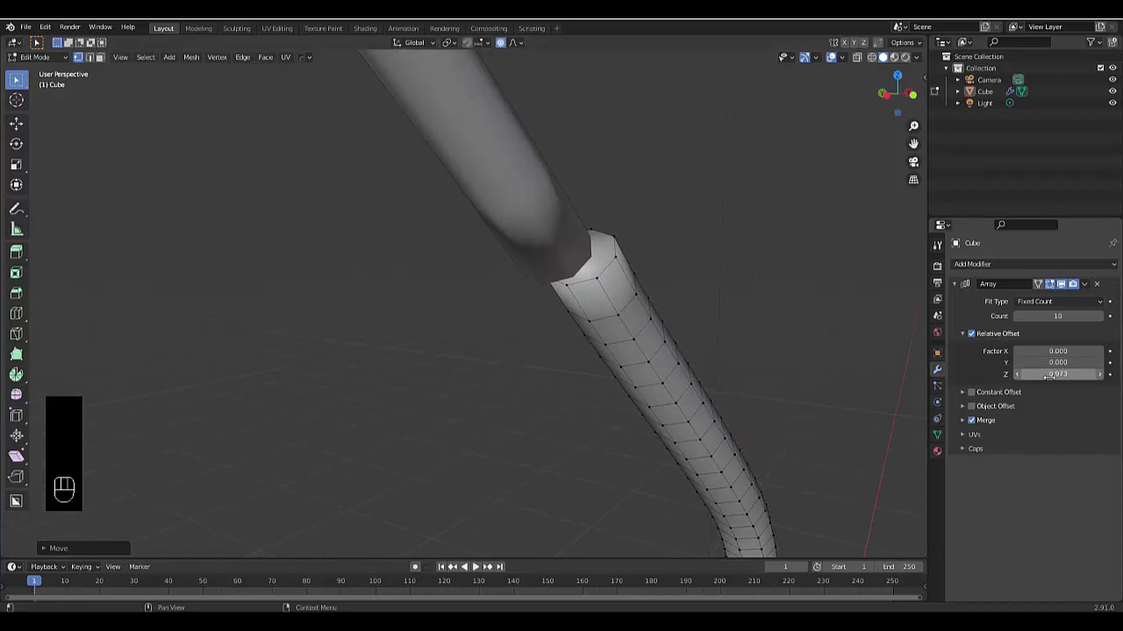
pyautogui.moveTo(1049, 375)
pyautogui.mouseDown()
pyautogui.moveTo(1066, 374)
pyautogui.moveTo(1042, 374)
pyautogui.mouseUp()
pyautogui.hotkey('ctrl', 'z')
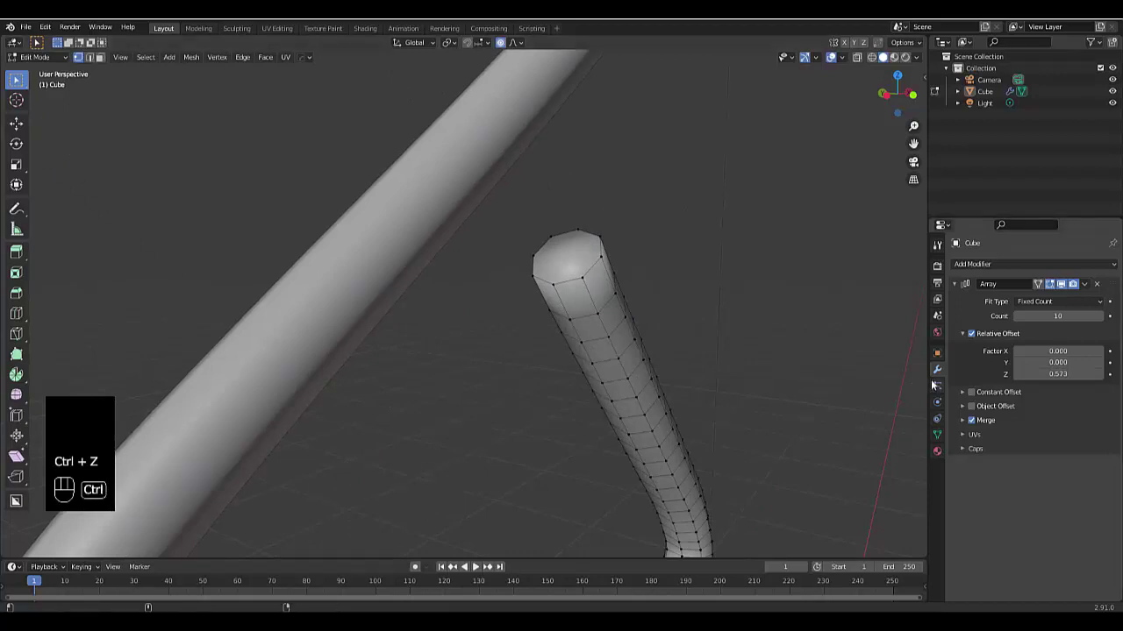
pyautogui.hotkey('ctrl', 'shift', 'z')
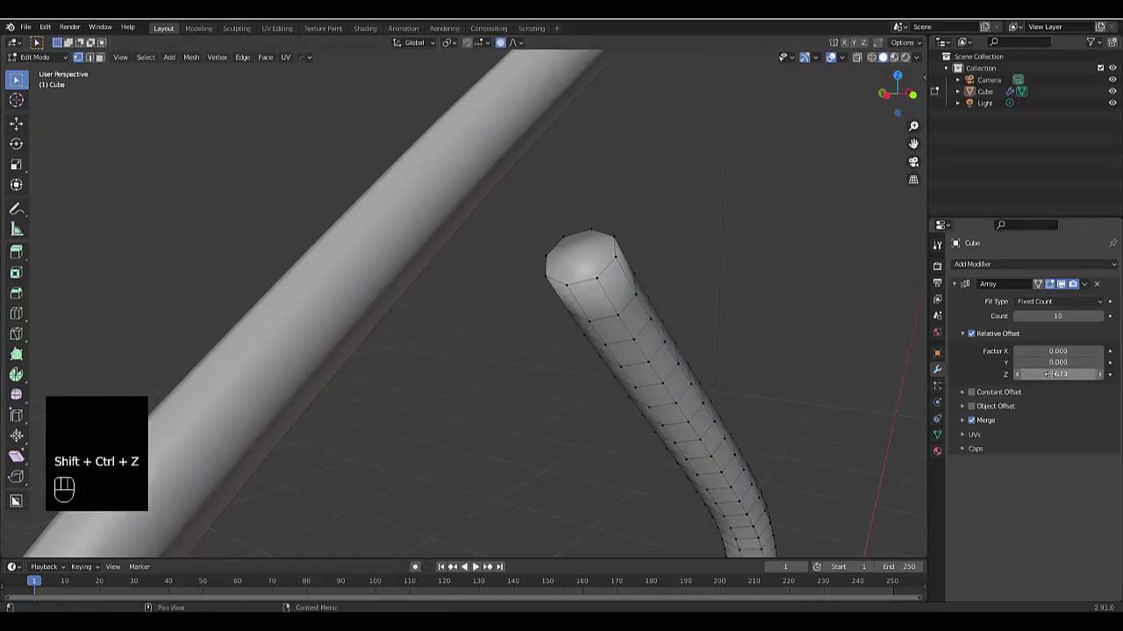
pyautogui.moveTo(1053, 375)
pyautogui.mouseDown()
pyautogui.moveTo(1039, 374)
pyautogui.moveTo(1067, 374)
pyautogui.mouseUp()
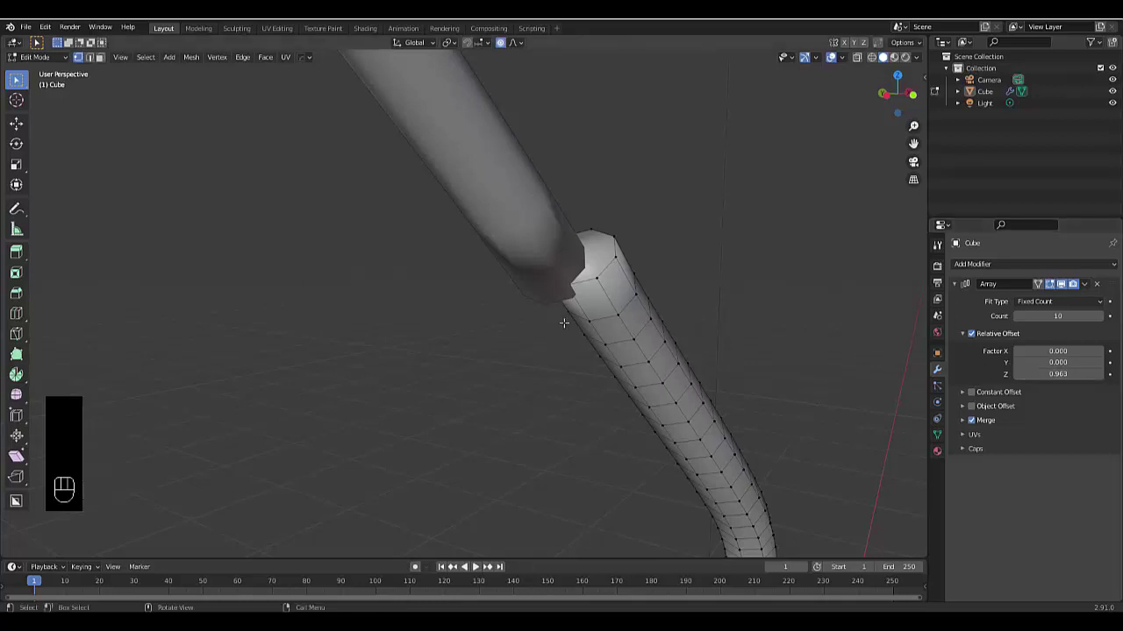
# - Set the Array's relative offset to 0.970 in Z and -0.120 in Y
pyautogui.click(1053, 375)
pyautogui.write('0')
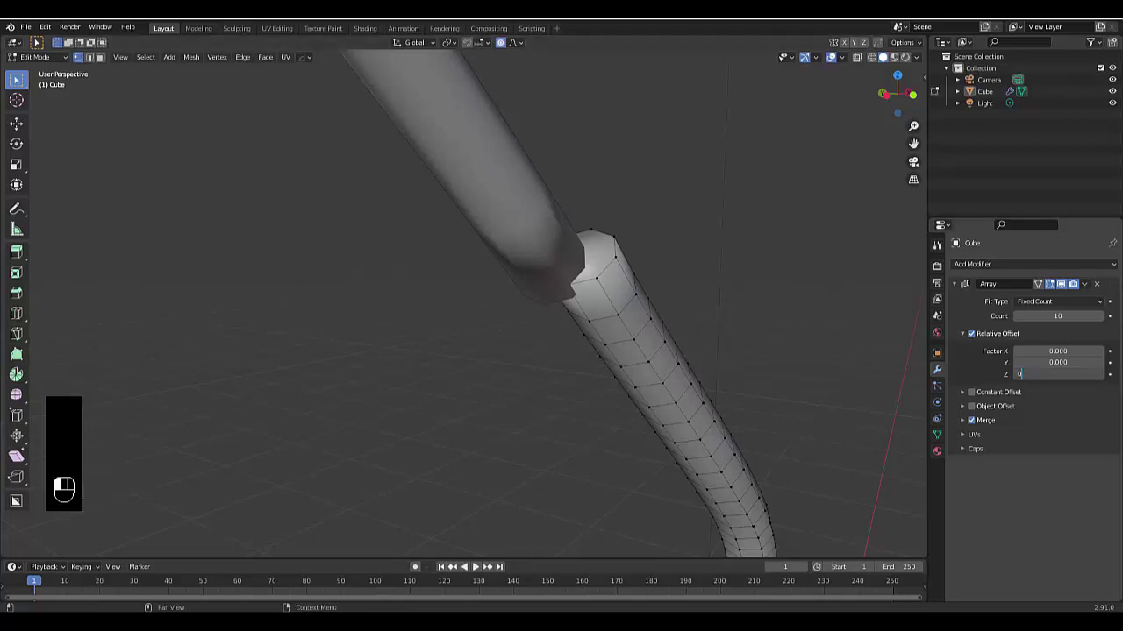
pyautogui.write('.92')
pyautogui.press('Return')
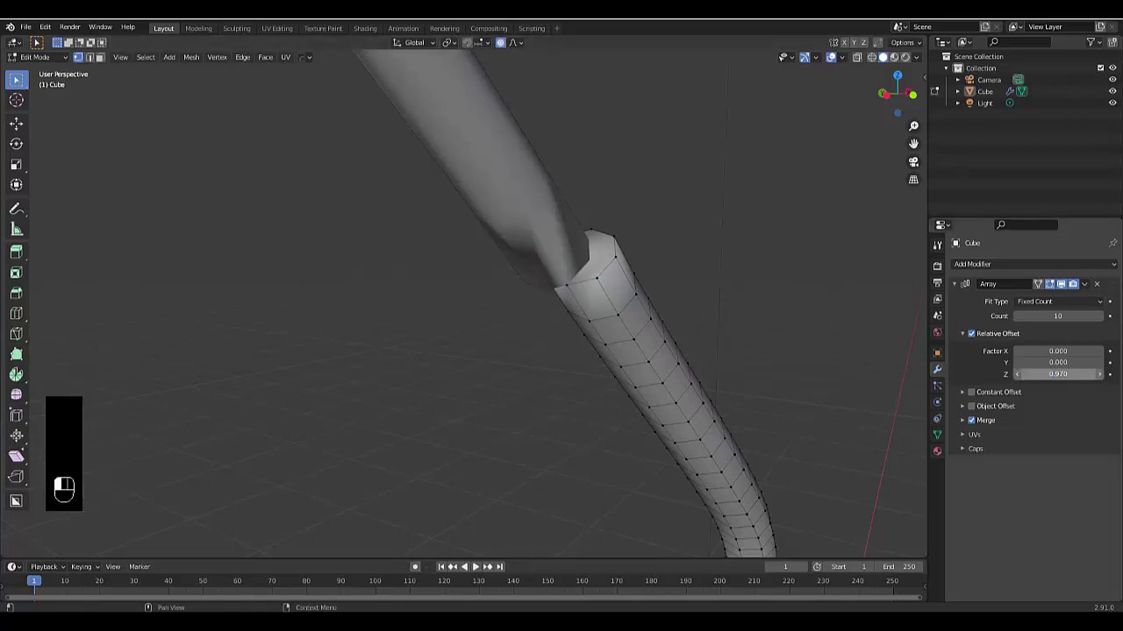
pyautogui.moveTo(1058, 362); pyautogui.dragTo(1023, 362)
pyautogui.moveTo(434, 337); pyautogui.dragTo(411, 333, button='middle')
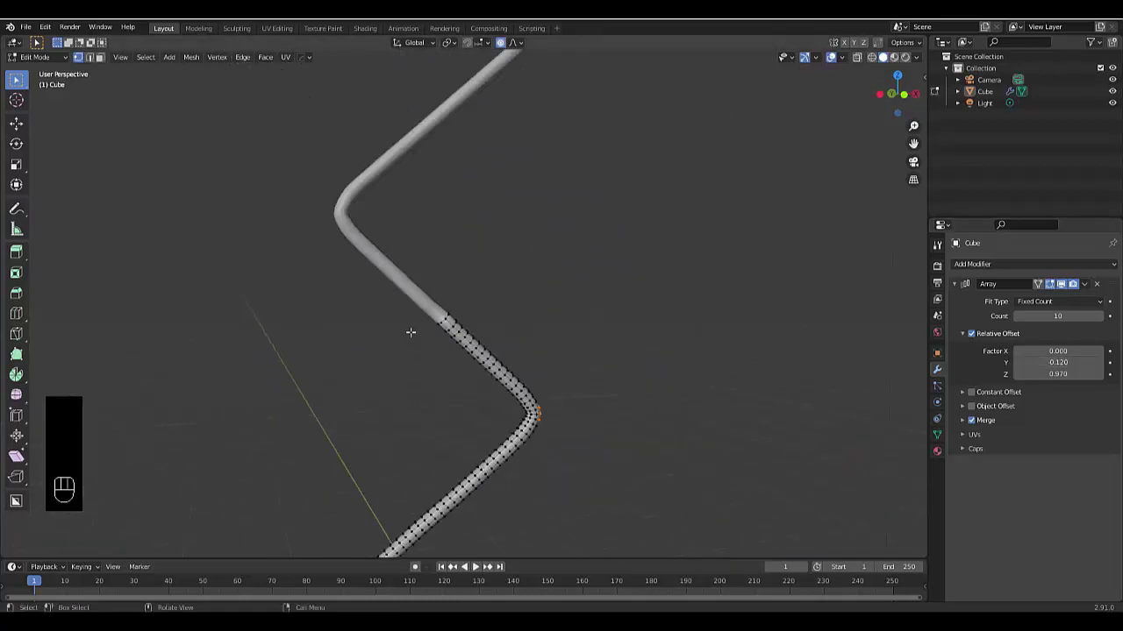
pyautogui.scroll(-3, 410, 332)
# - Return to Object Mode and select the wire at a close view of one of its joints
pyautogui.press('Tab')
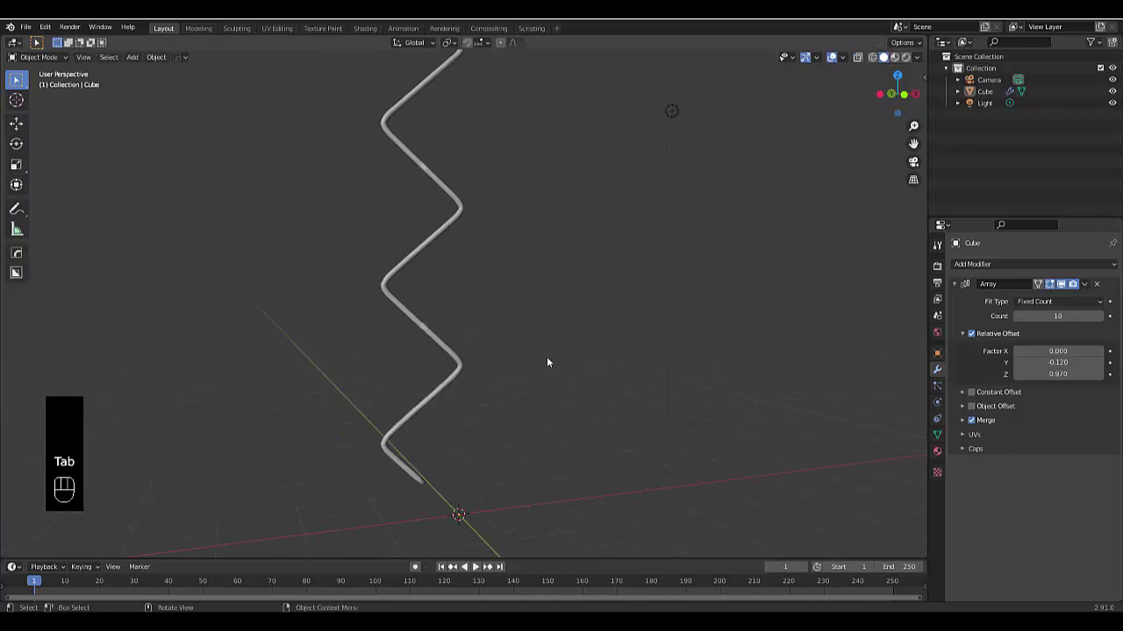
pyautogui.scroll(8, 416, 319)
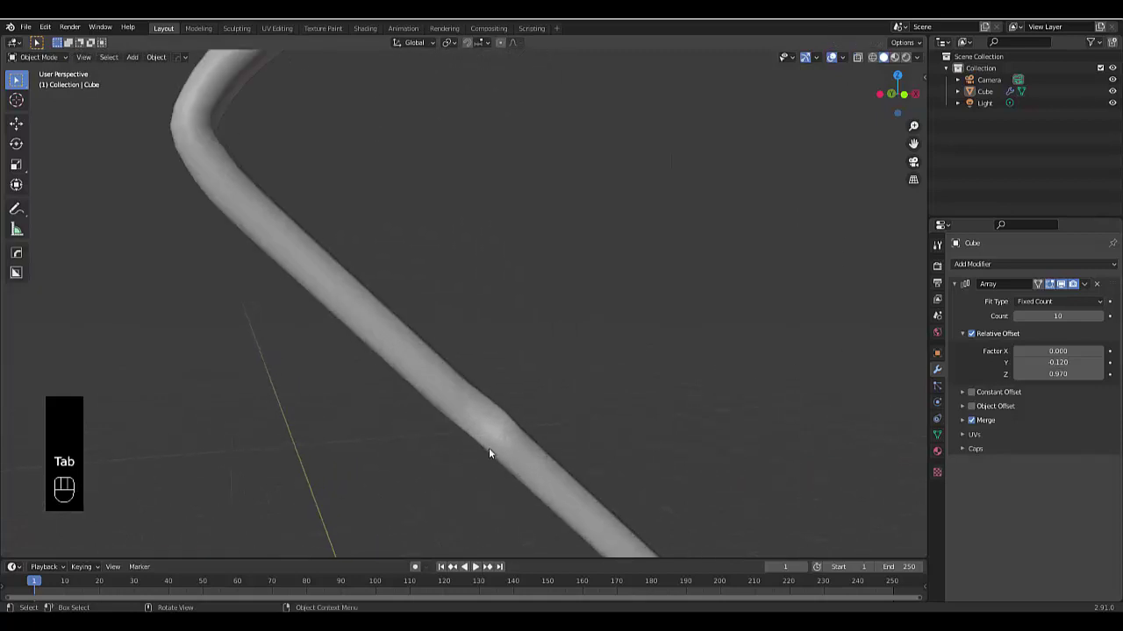
pyautogui.click(466, 413)
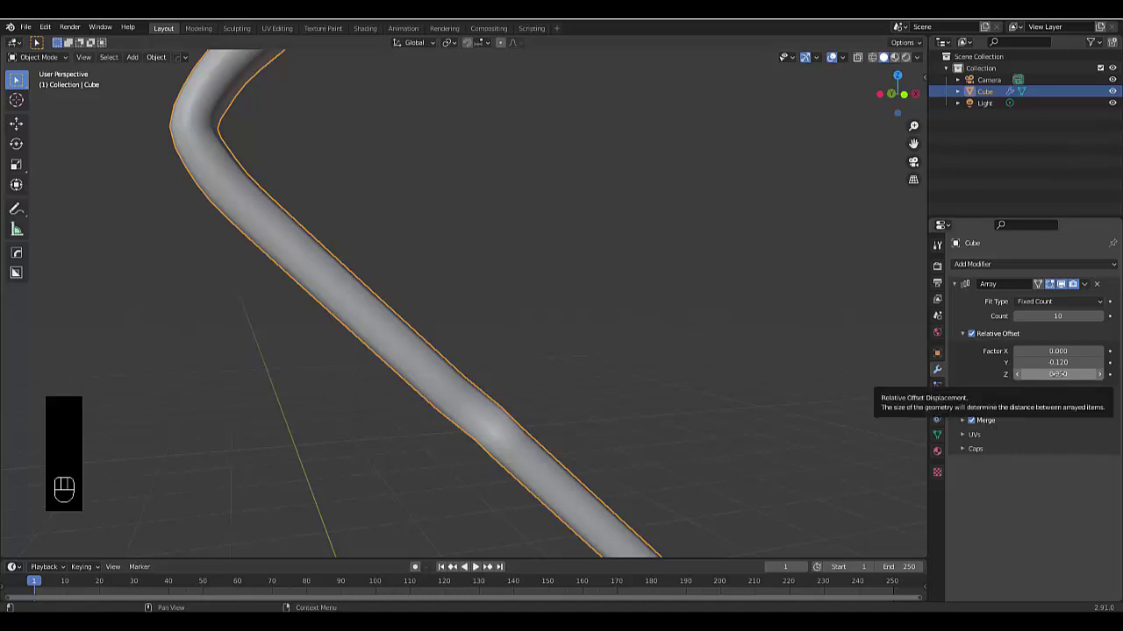
# - Try a relative Y offset of 0.13 on the wire's Array modifier
pyautogui.click(1053, 362)
pyautogui.write('0')
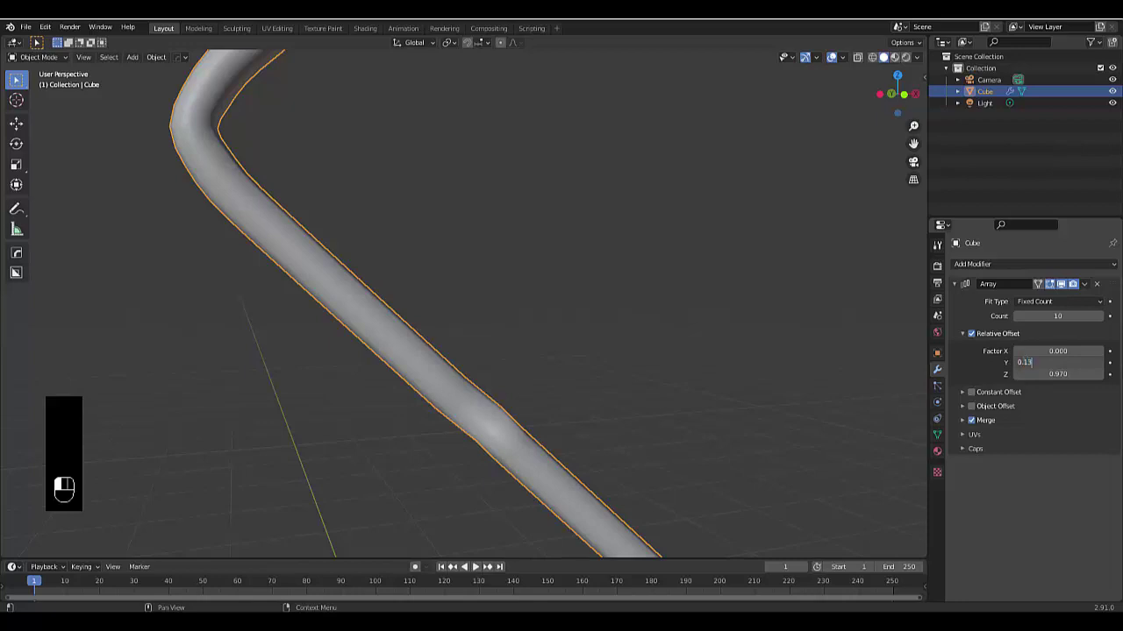
pyautogui.press('Return')
# - Set the Array's relative Y offset to -0.110, deselect the wire and check the joints between its copies
pyautogui.click(1057, 362)
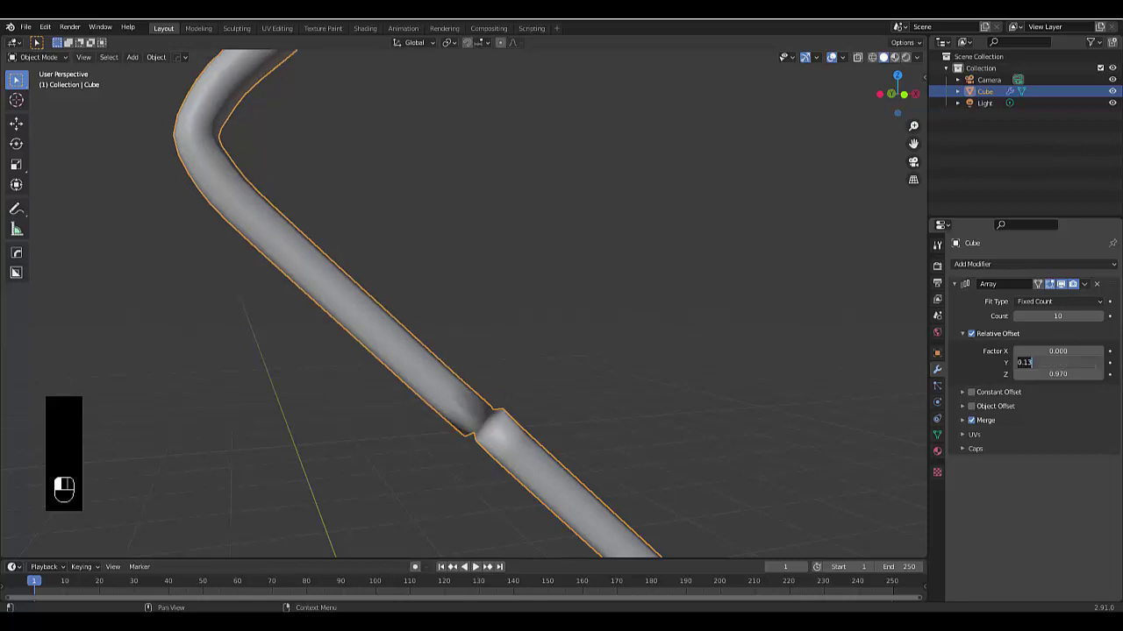
pyautogui.write('1')
pyautogui.press('Return')
pyautogui.press('-')
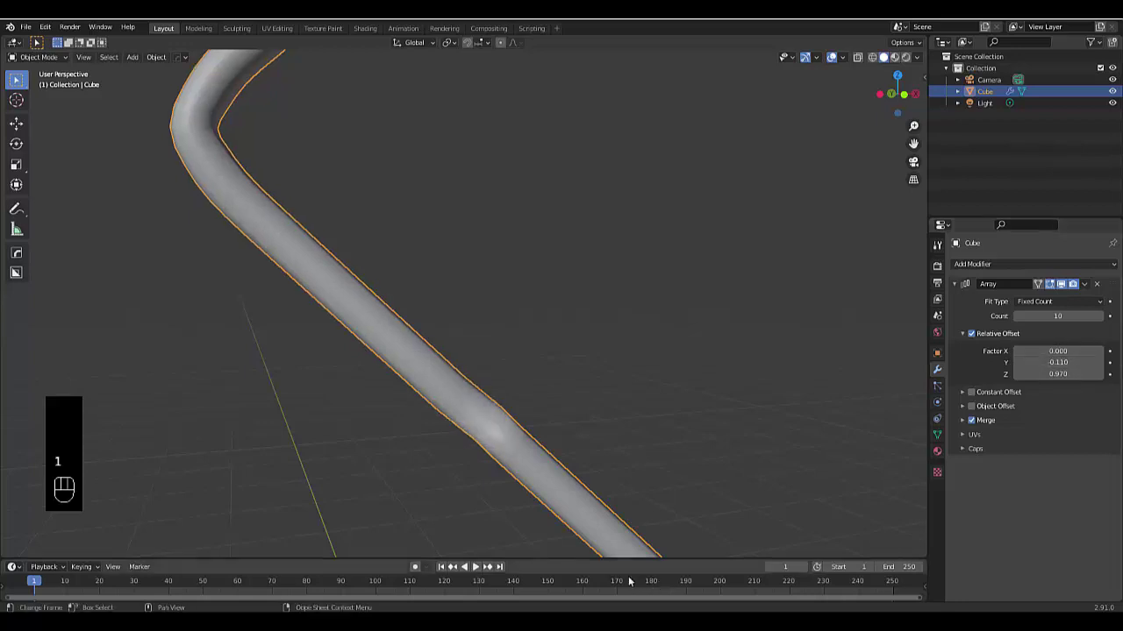
pyautogui.scroll(-4, 454, 366)
pyautogui.moveTo(455, 367); pyautogui.dragTo(458, 412, button='middle')
pyautogui.click(323, 422)
pyautogui.scroll(2, 483, 449)
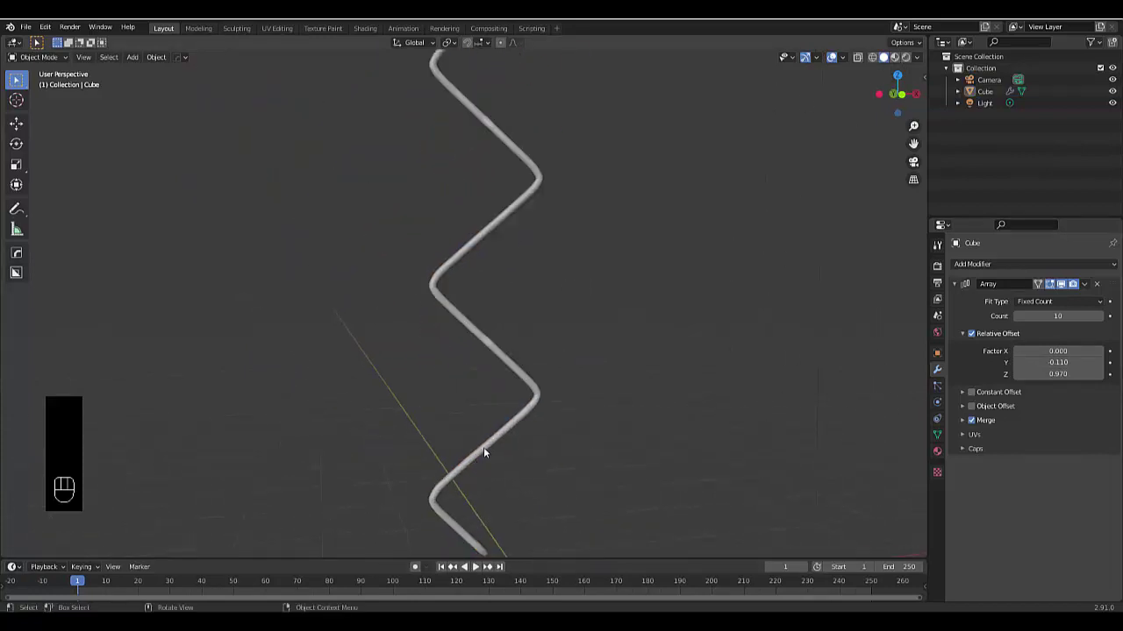
pyautogui.scroll(3, 491, 359)
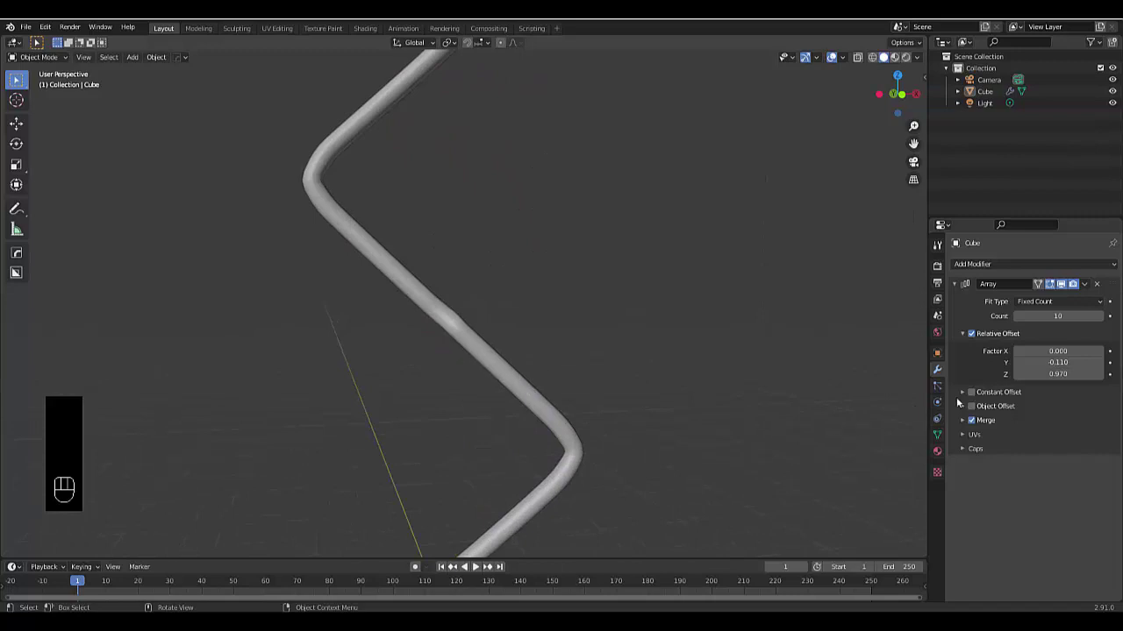
pyautogui.moveTo(1058, 374)
pyautogui.mouseDown()
pyautogui.moveTo(1009, 374)
pyautogui.moveTo(1057, 374)
pyautogui.mouseUp()
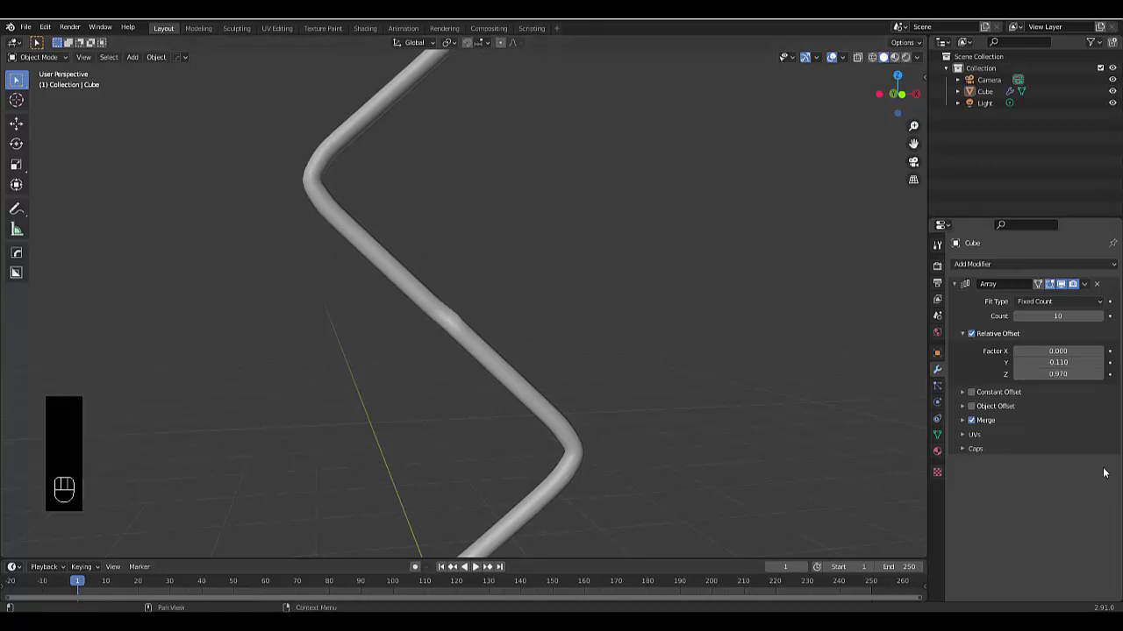
# - In the Array's Merge settings, enable First and Last Copies, try a distance of 0.001 m, and set it to 0.01 m
pyautogui.click(963, 420)
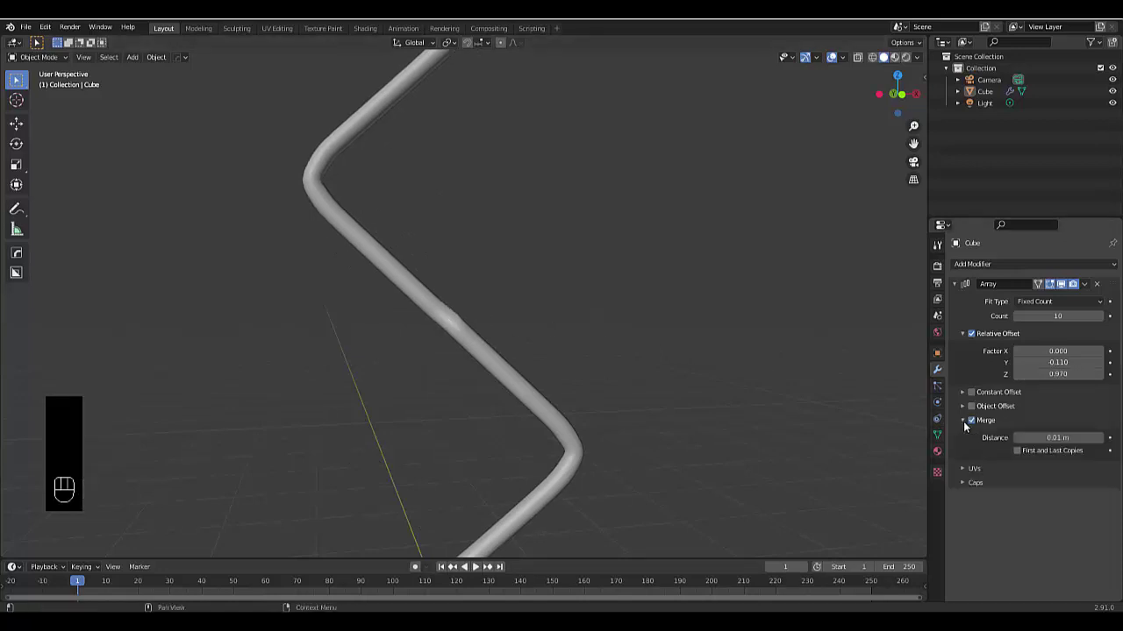
pyautogui.click(1017, 450)
pyautogui.moveTo(1057, 437)
pyautogui.mouseDown()
pyautogui.moveTo(1096, 437)
pyautogui.moveTo(1061, 437)
pyautogui.mouseUp()
pyautogui.click(1057, 437)
pyautogui.write('0.0')
pyautogui.press('Return')
pyautogui.click(1058, 438)
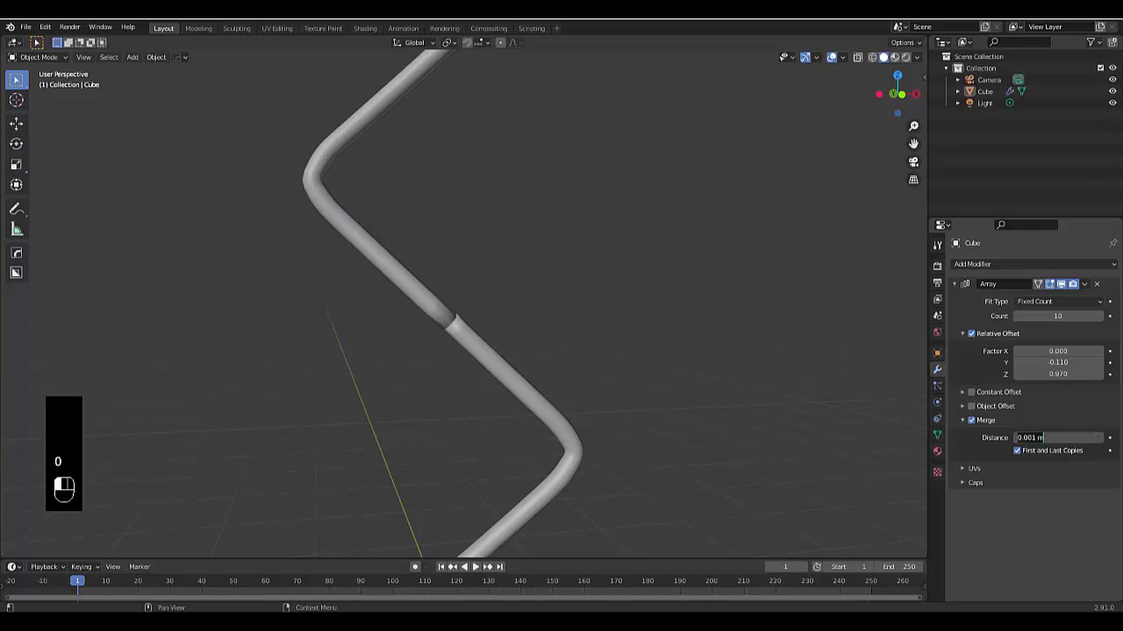
pyautogui.write('0')
pyautogui.press('Return')
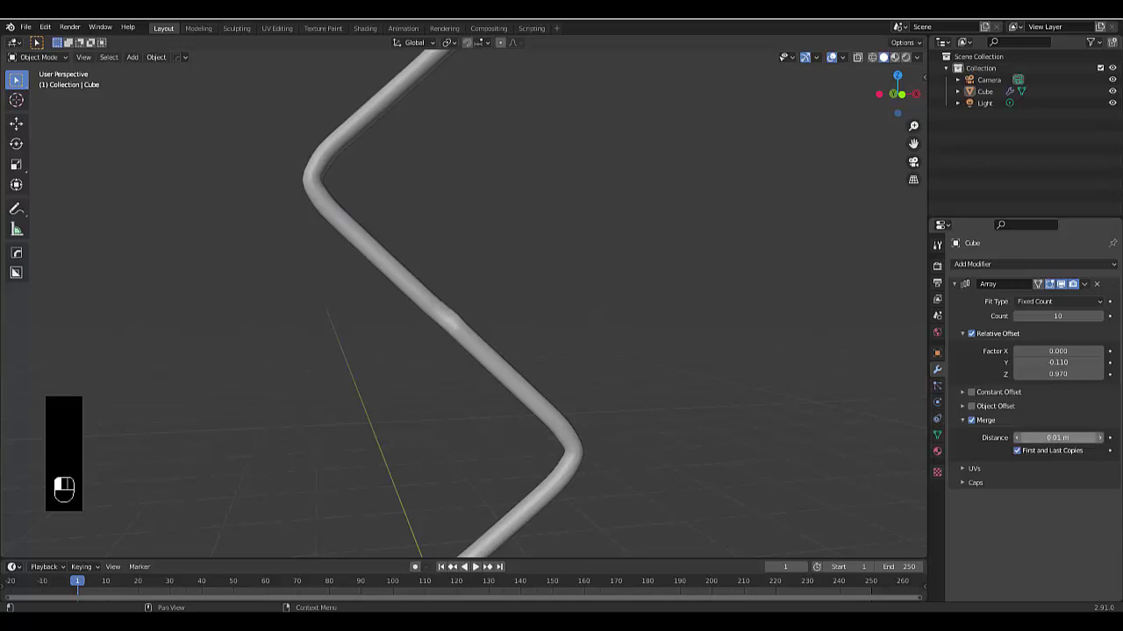
# - Look over the full height of the wire, collapse the first Array's settings and add a second Array modifier
pyautogui.moveTo(348, 348); pyautogui.dragTo(381, 429, button='middle')
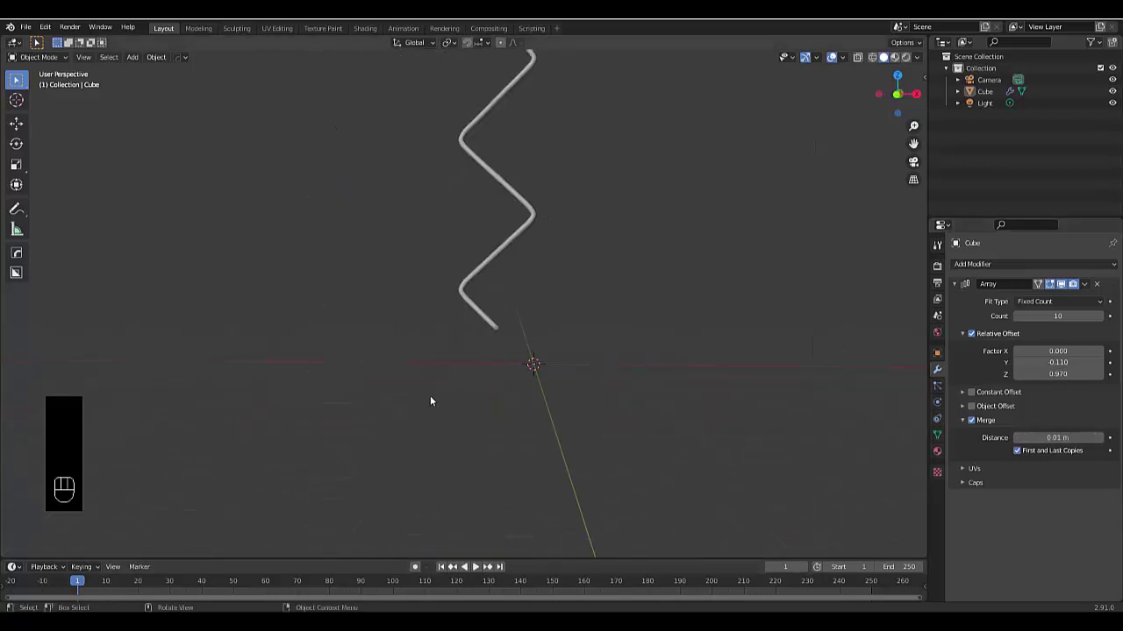
pyautogui.moveTo(431, 401); pyautogui.dragTo(487, 283, button='middle')
pyautogui.scroll(-8, 476, 289)
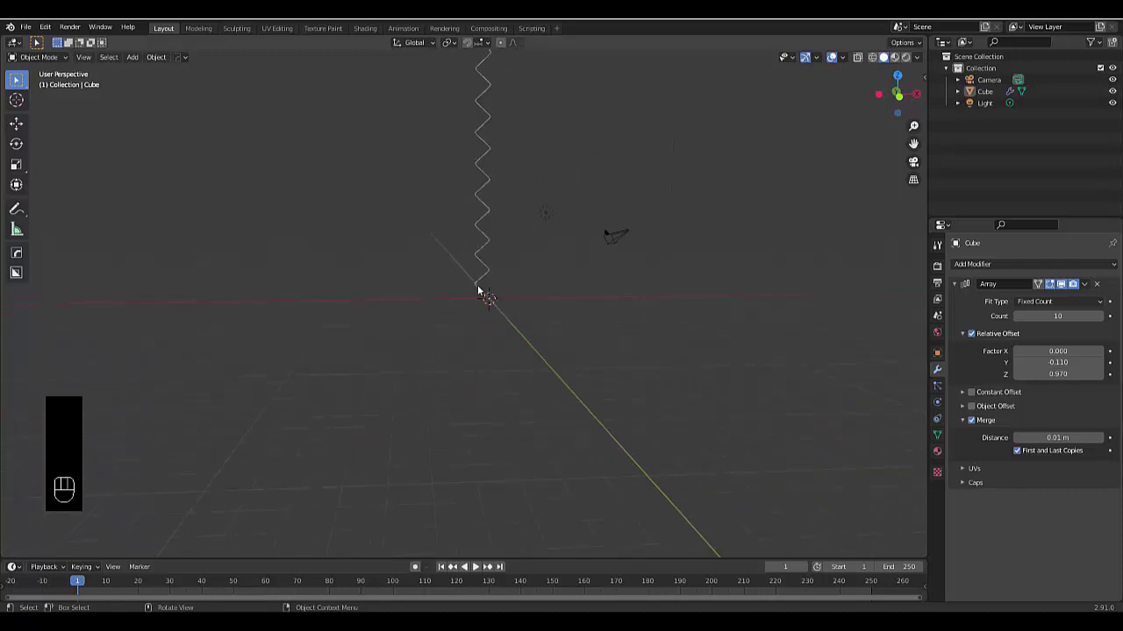
pyautogui.moveTo(473, 184); pyautogui.dragTo(481, 208, button='middle')
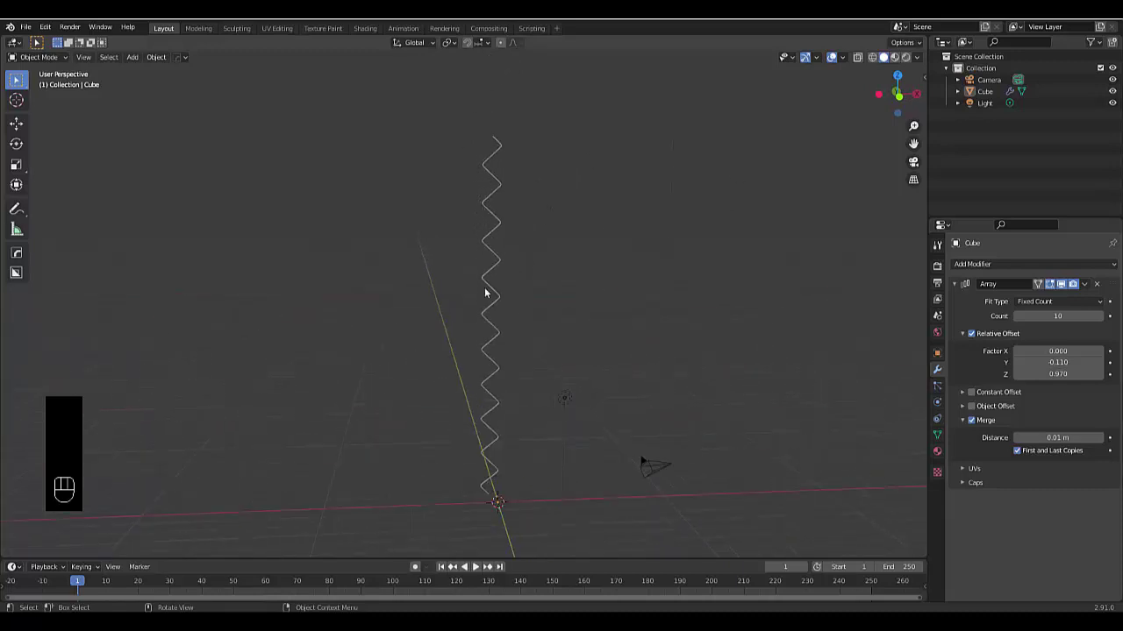
pyautogui.moveTo(448, 316)
pyautogui.mouseDown(button='middle')
pyautogui.moveTo(517, 350)
pyautogui.moveTo(602, 330)
pyautogui.moveTo(434, 339)
pyautogui.moveTo(453, 331)
pyautogui.mouseUp(button='middle')
pyautogui.click(953, 284)
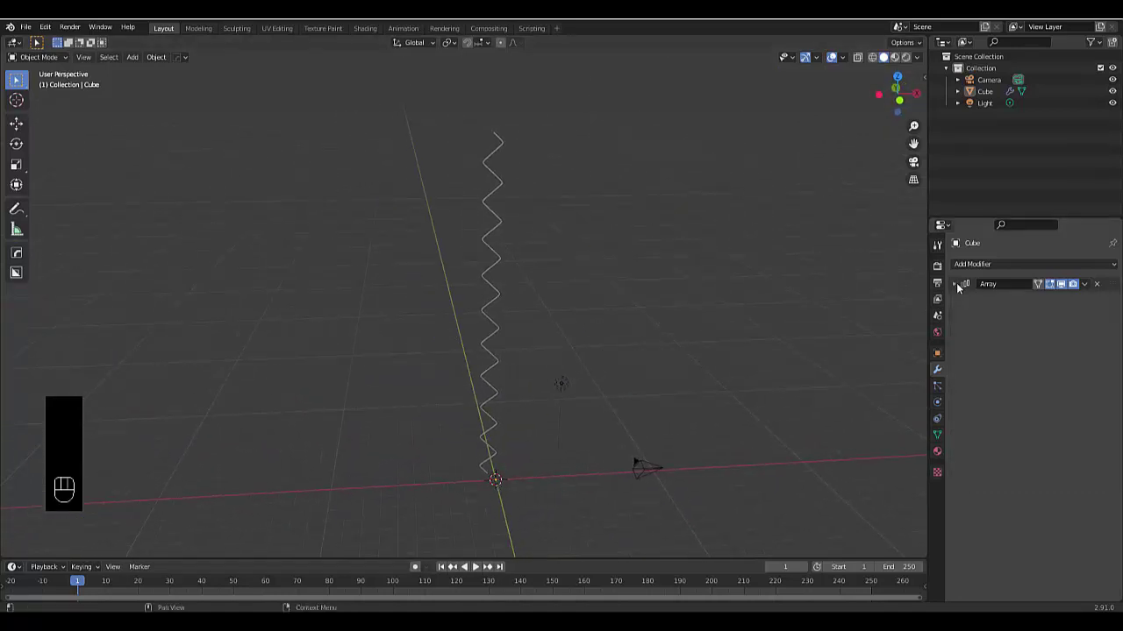
pyautogui.click(972, 264)
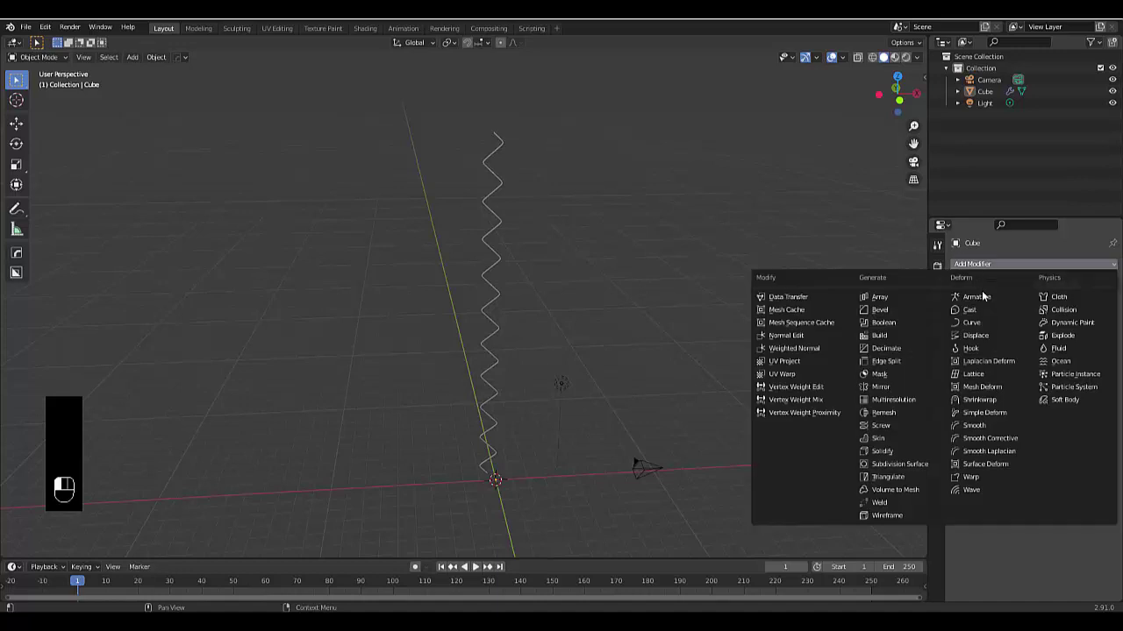
pyautogui.click(909, 297)
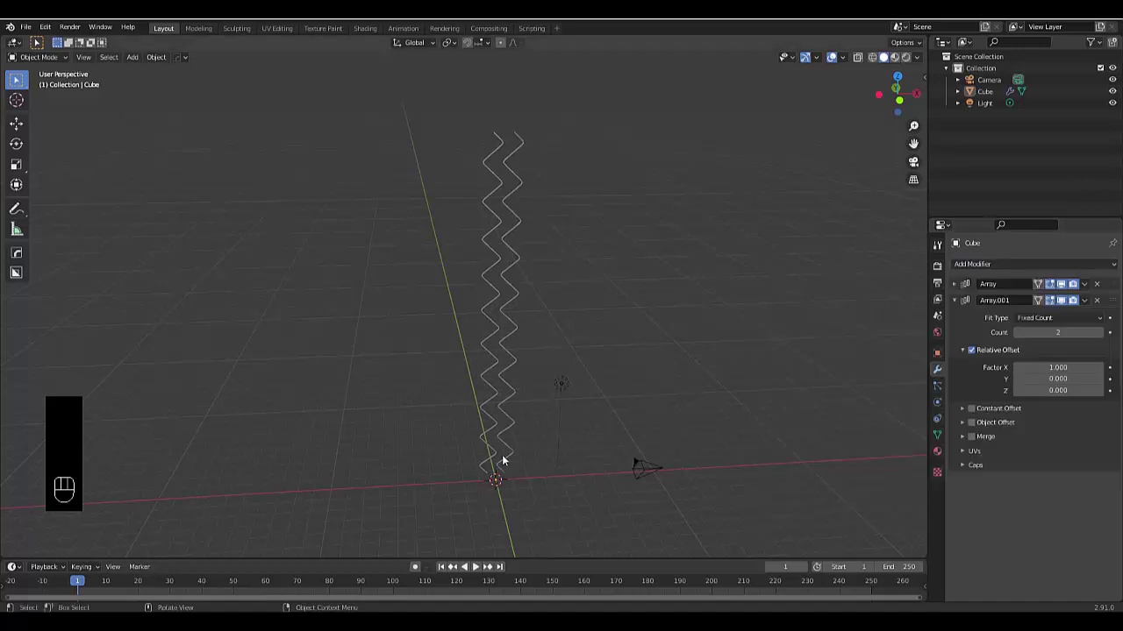
# - In front view, set the second Array's relative offset to -0.700 in X and 0.060 in Z so neighbouring wires interlock
pyautogui.moveTo(503, 459); pyautogui.dragTo(489, 455, button='middle')
pyautogui.press('KP_1')
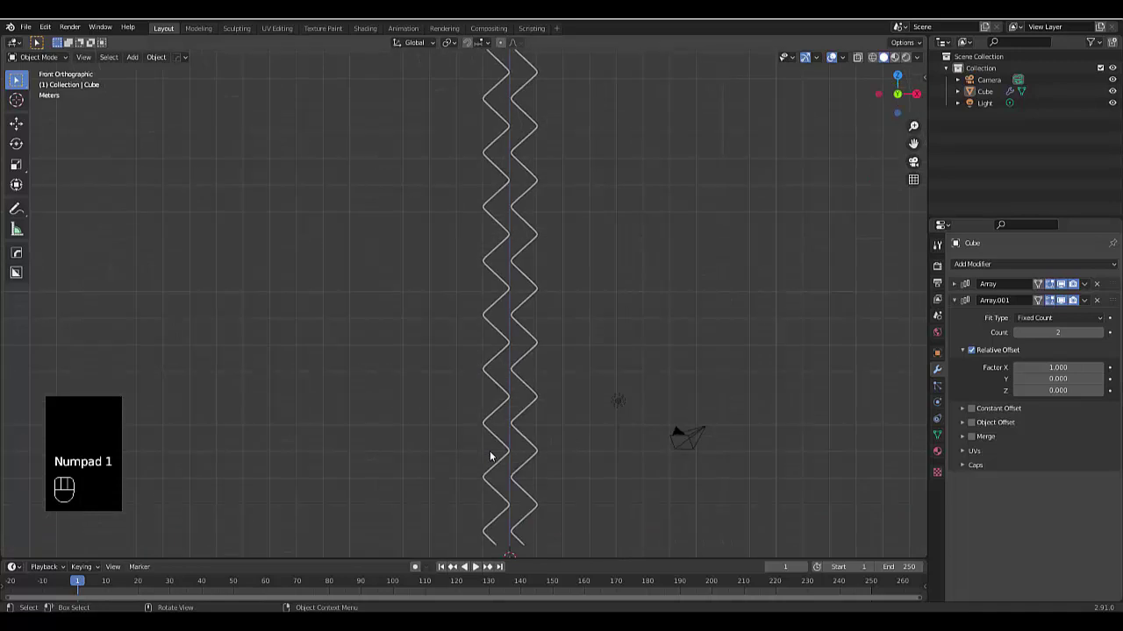
pyautogui.scroll(7, 490, 456)
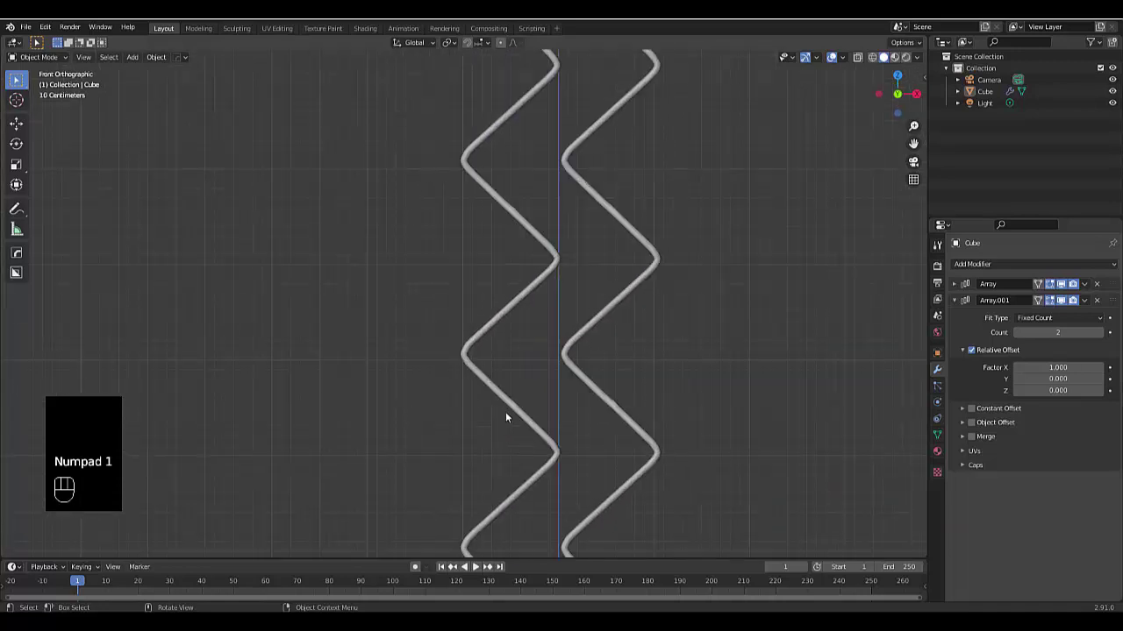
pyautogui.click(1053, 368)
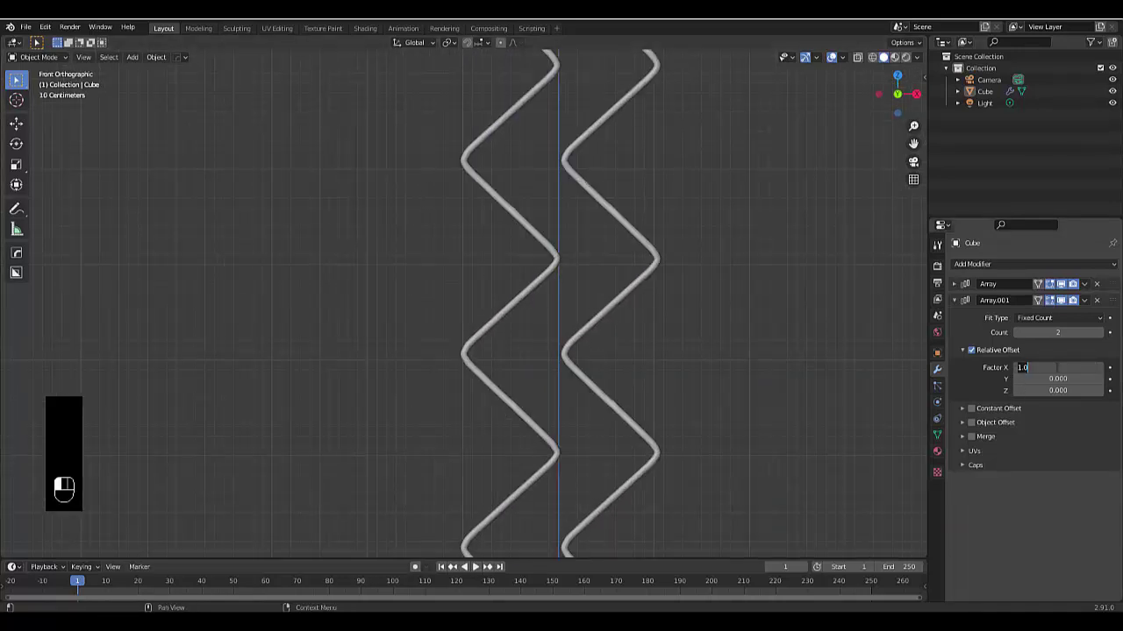
pyautogui.write('0')
pyautogui.press('Return')
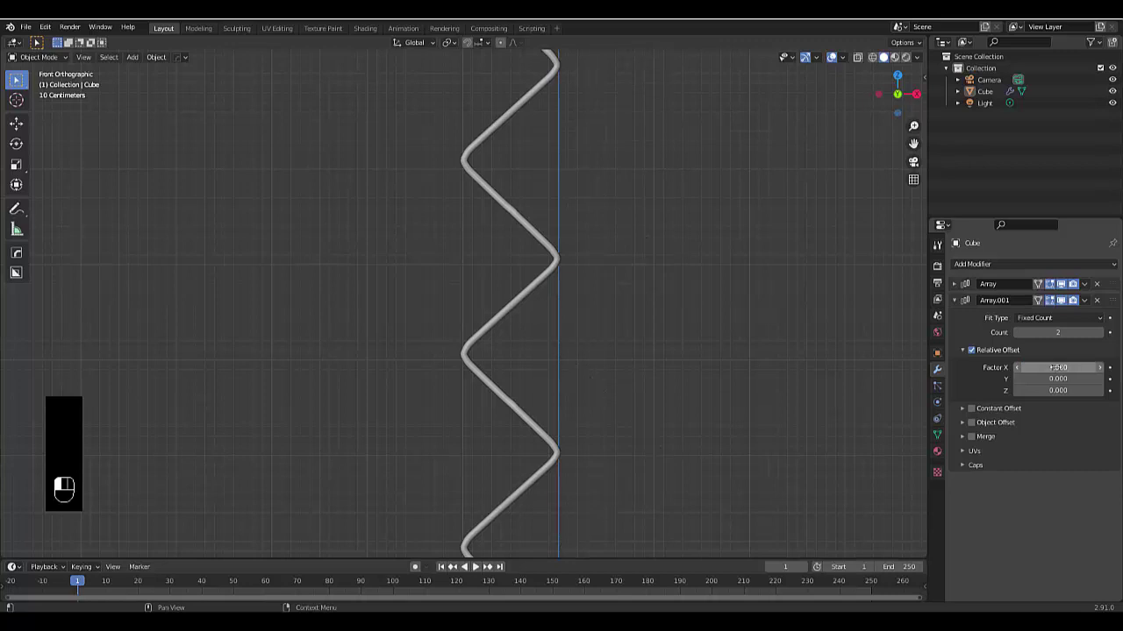
pyautogui.moveTo(1053, 368); pyautogui.dragTo(1048, 390)
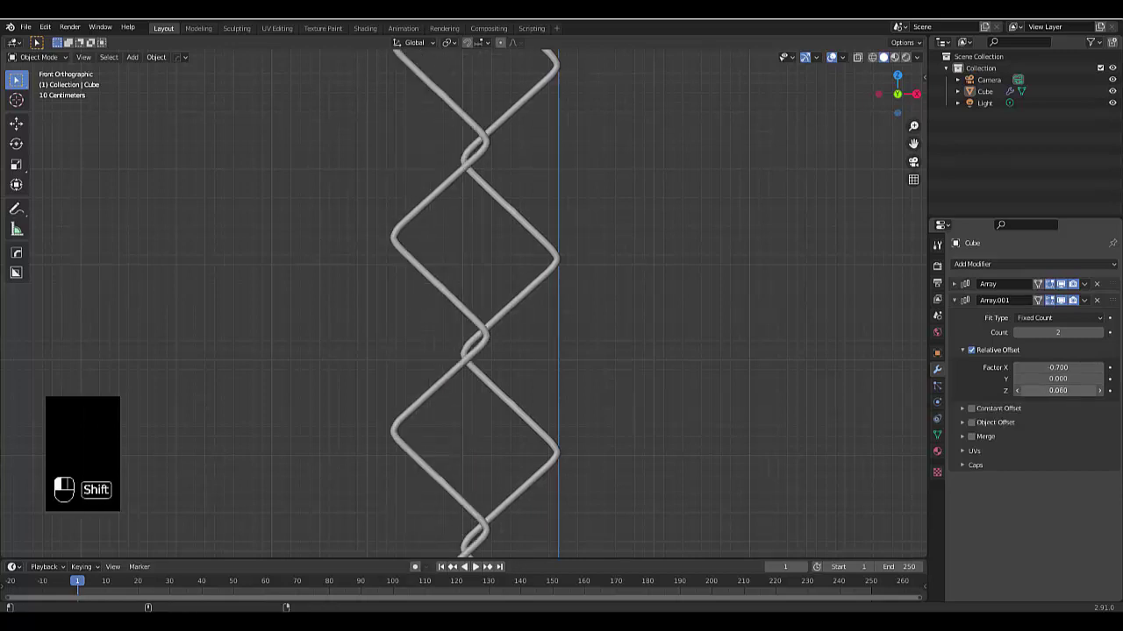
pyautogui.scroll(-5, 655, 422)
pyautogui.scroll(4, 641, 439)
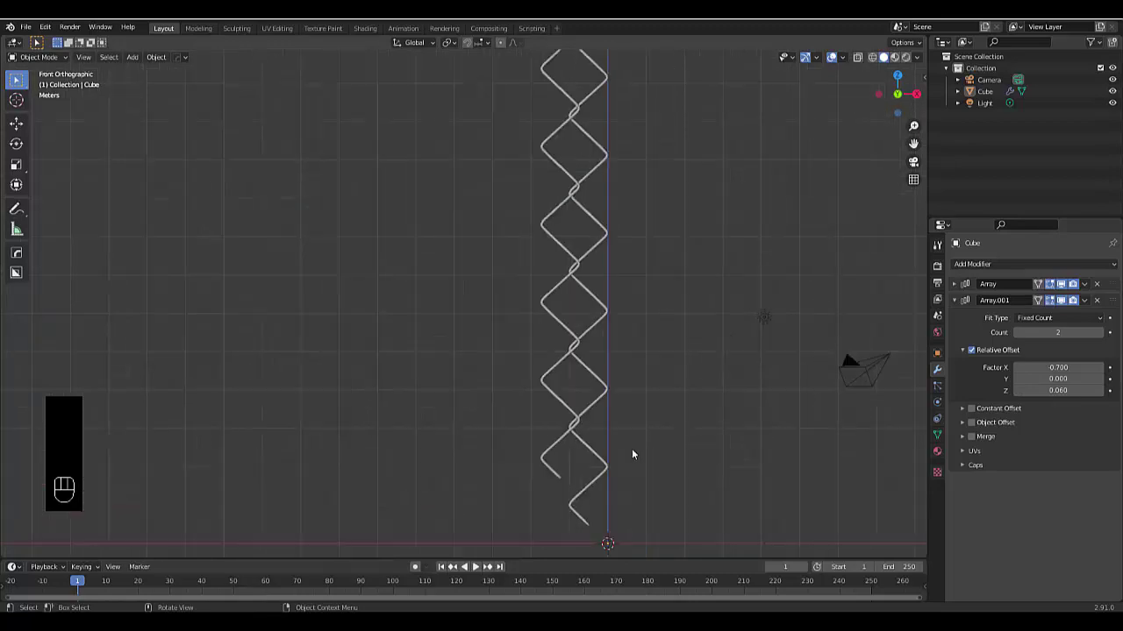
# - Set the second Array's relative Z offset to -0.050 so the wires interlock at their bends
pyautogui.scroll(-2, 570, 451)
pyautogui.scroll(8, 517, 458)
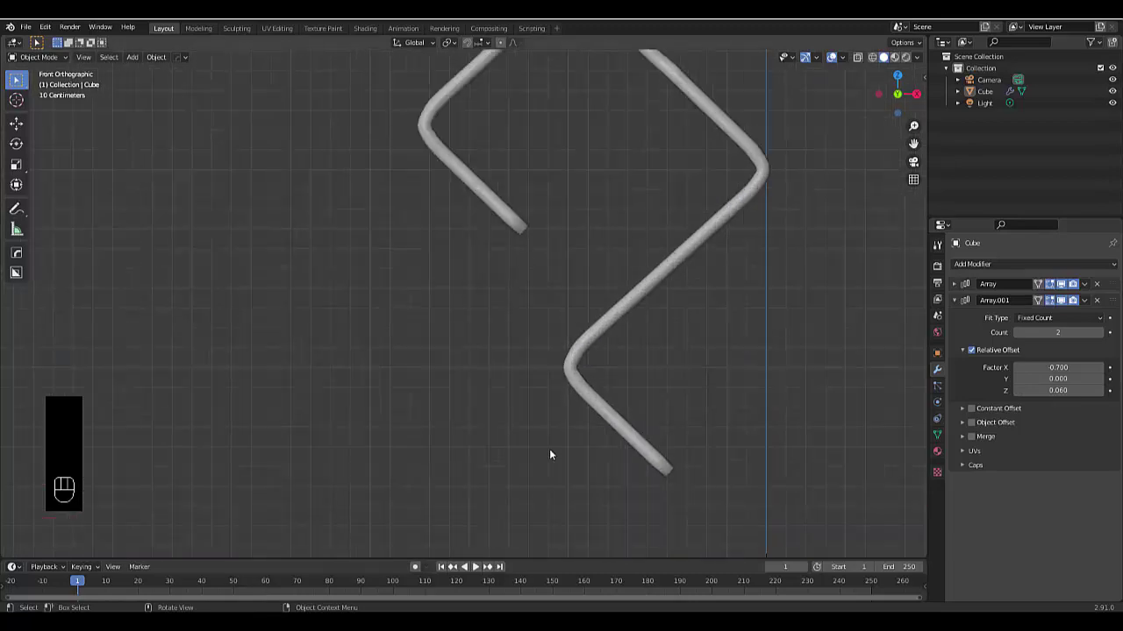
pyautogui.moveTo(1048, 390)
pyautogui.keyDown('shift'); pyautogui.mouseDown()
pyautogui.moveTo(1087, 391)
pyautogui.moveTo(1039, 390)
pyautogui.mouseUp(); pyautogui.keyUp('shift')
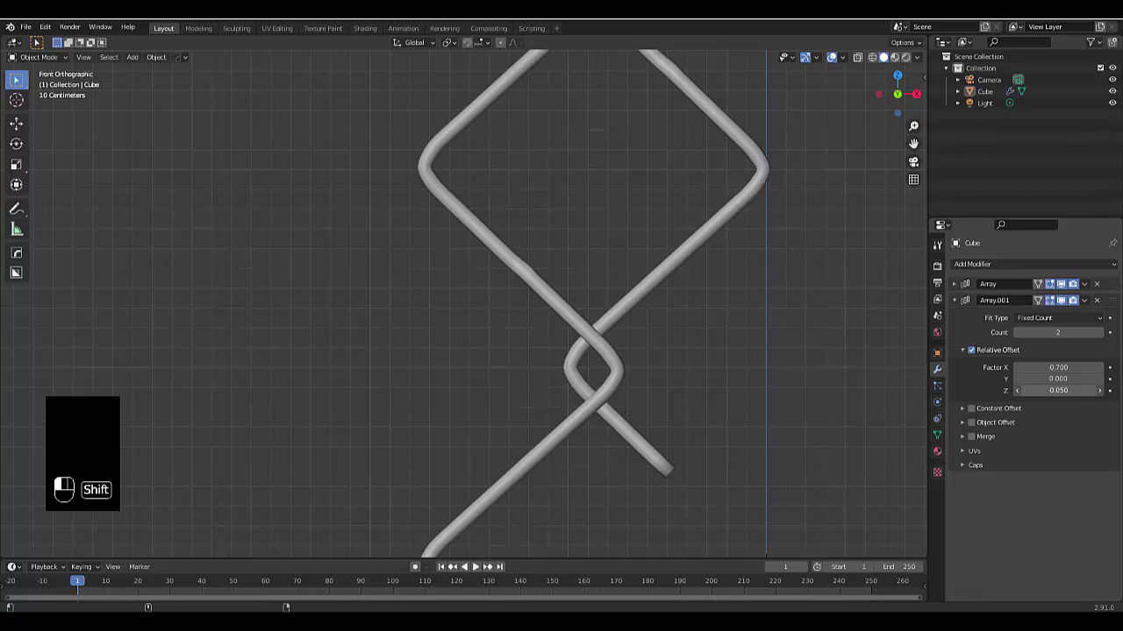
# - Try relative Z offsets of -0.055 and -0.045 on the second Array, and restore -0.050
pyautogui.click(1059, 391)
pyautogui.write('-0.05')
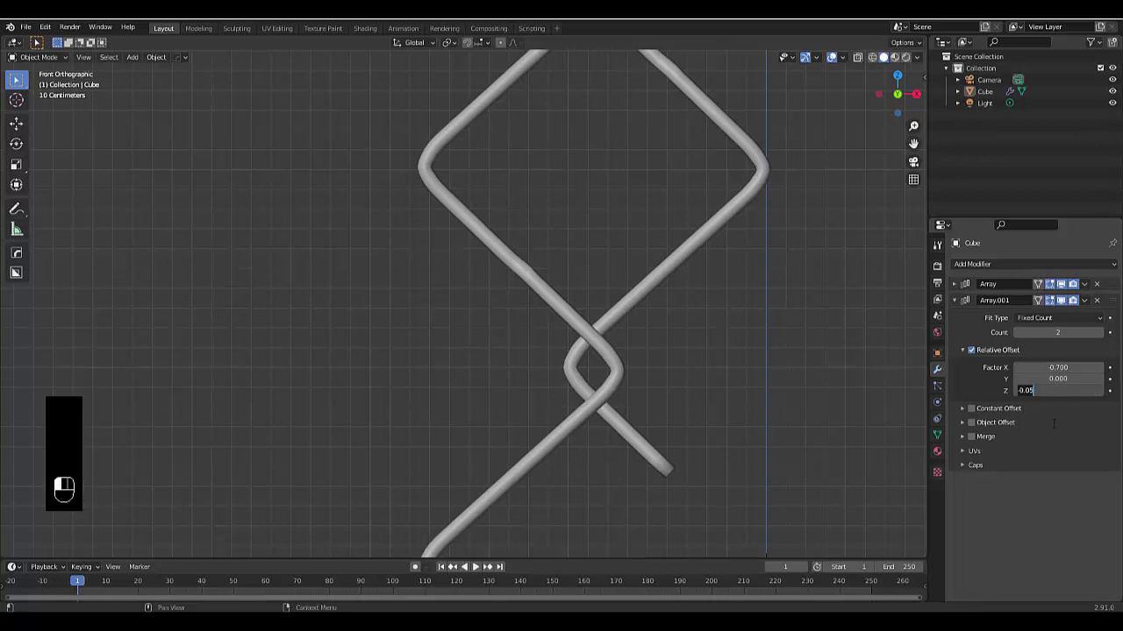
pyautogui.press('BackSpace')
pyautogui.write('.055')
pyautogui.press('Return')
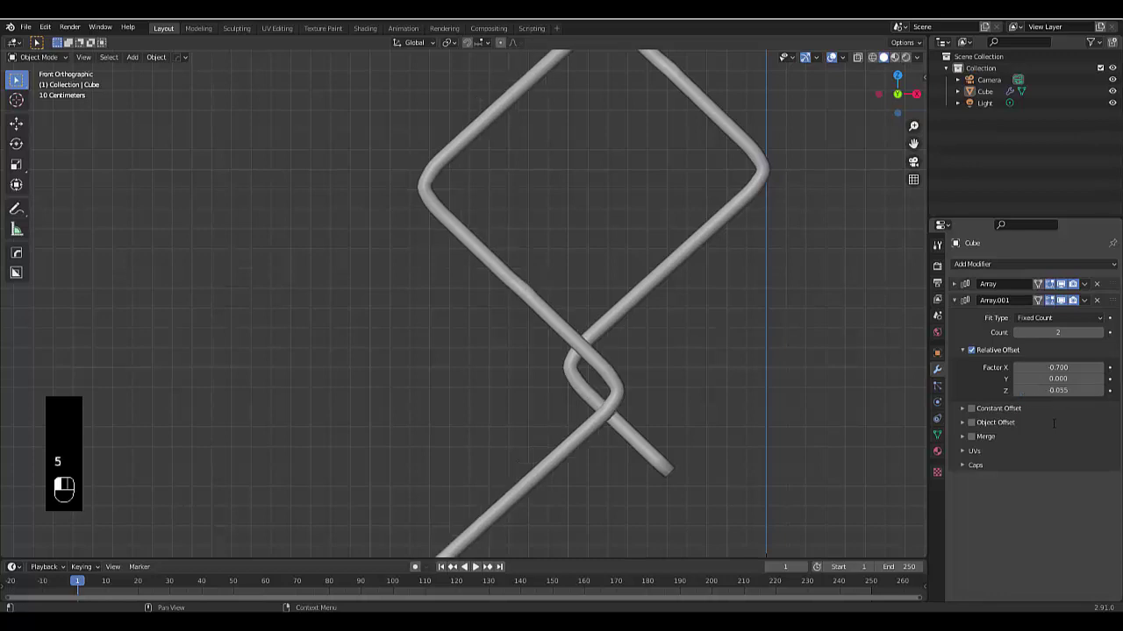
pyautogui.click(1050, 393)
pyautogui.press('BackSpace')
pyautogui.press('Return')
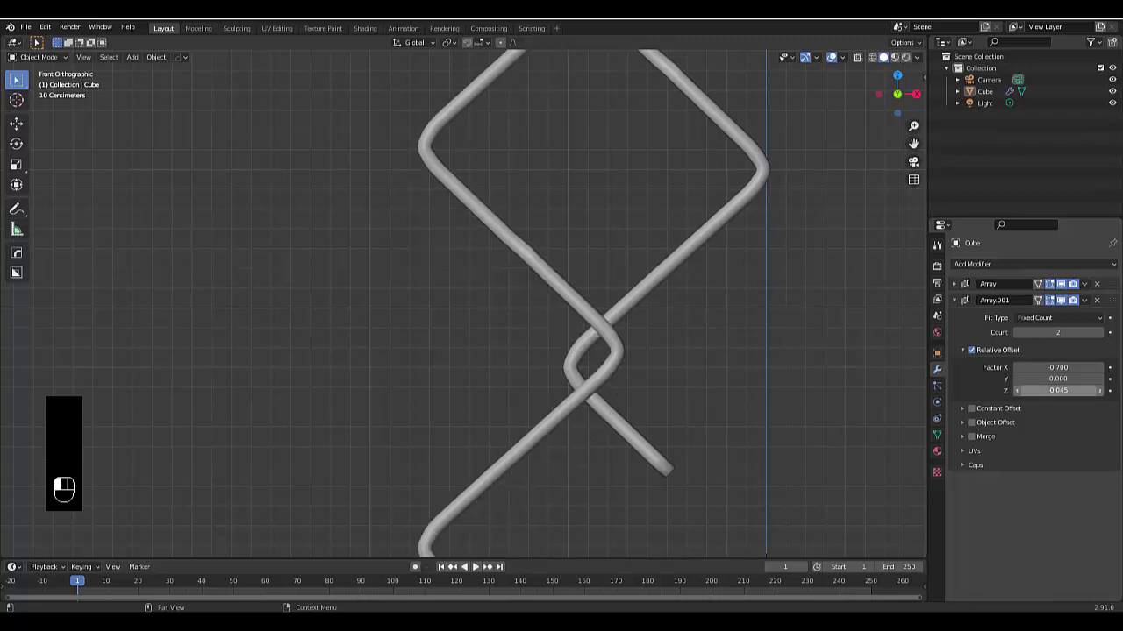
pyautogui.click(1057, 391)
pyautogui.press('BackSpace')
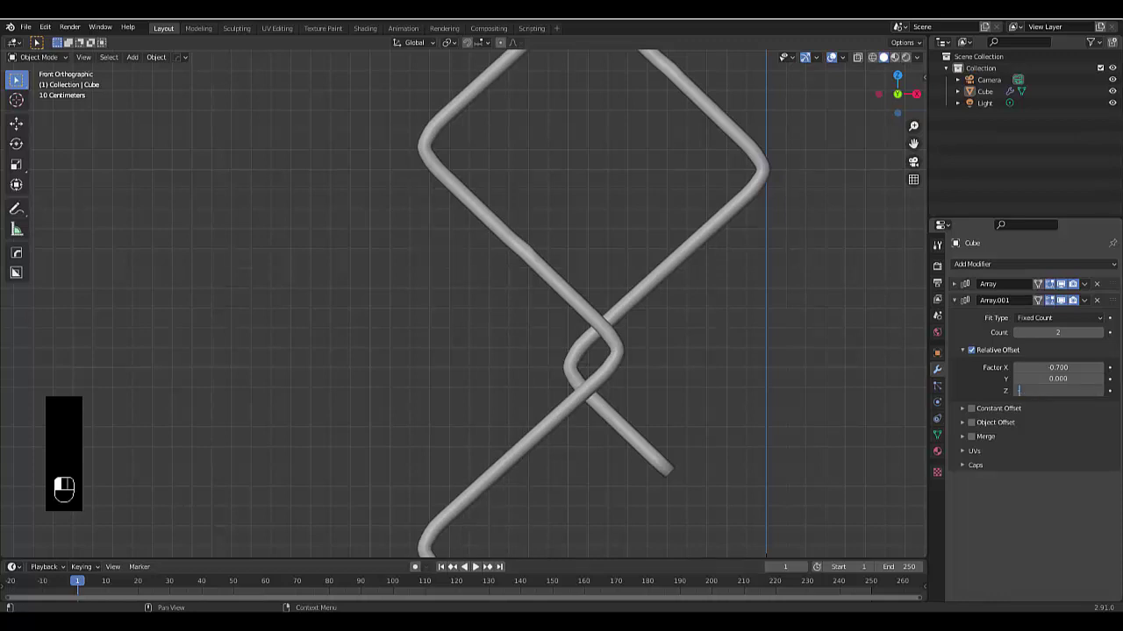
pyautogui.press('Return')
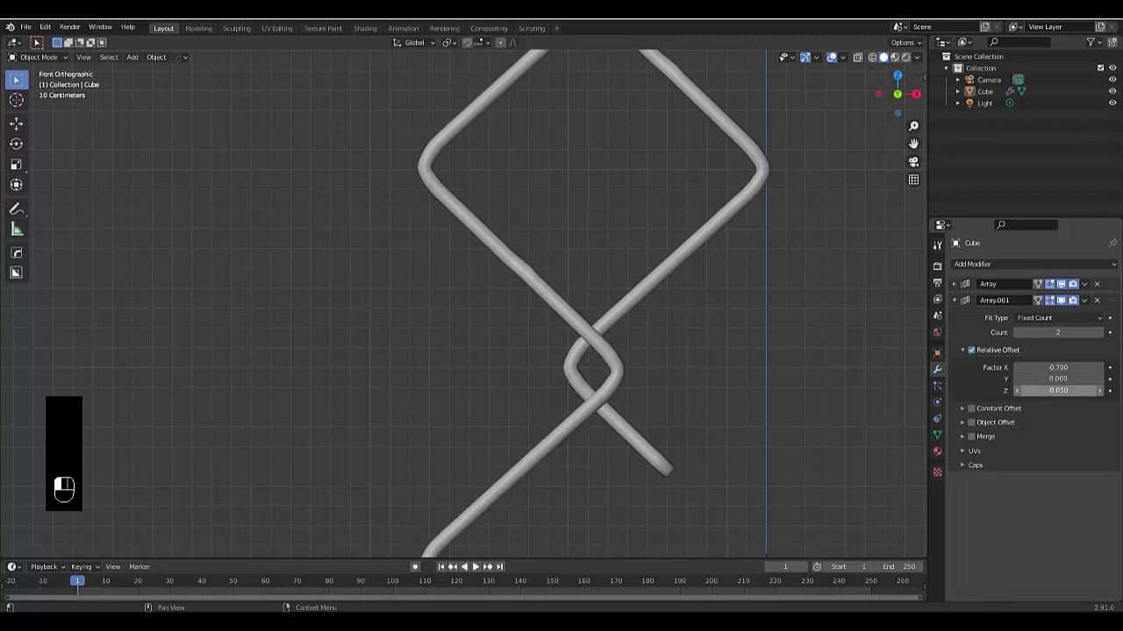
# - Inspect the interlocked wires, try a count of 9 on the second Array, and return the count to 2
pyautogui.scroll(-3, 650, 405)
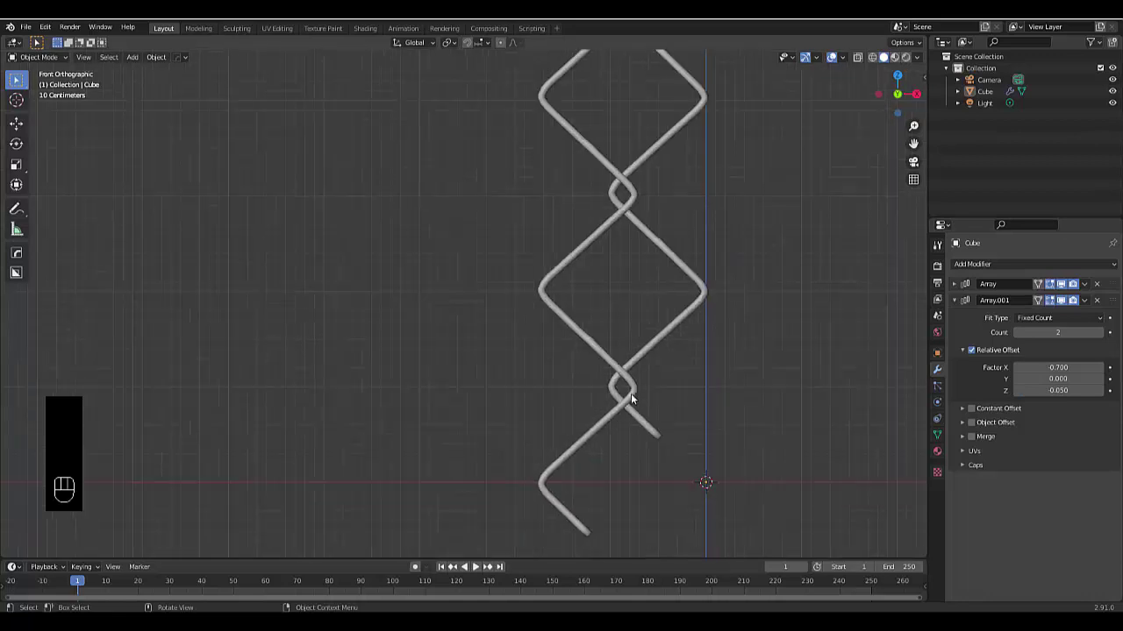
pyautogui.scroll(3, 629, 392)
pyautogui.moveTo(632, 394); pyautogui.dragTo(609, 396, button='middle')
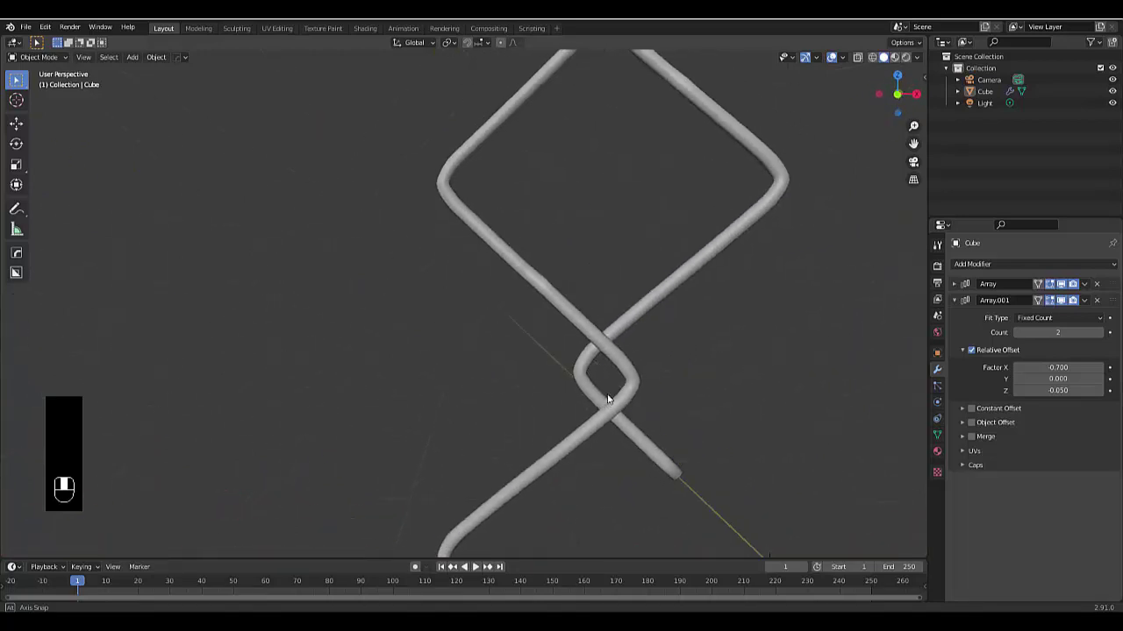
pyautogui.scroll(-5, 607, 393)
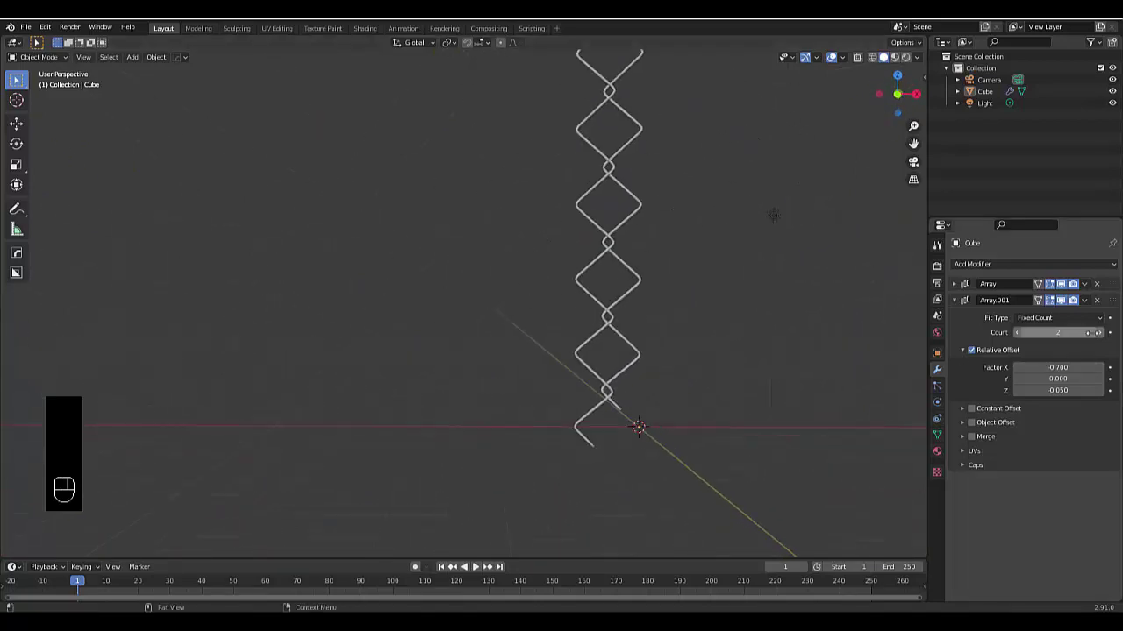
pyautogui.moveTo(1052, 332); pyautogui.dragTo(1103, 333)
pyautogui.moveTo(526, 426); pyautogui.dragTo(497, 251, button='middle')
pyautogui.scroll(-4, 514, 413)
pyautogui.scroll(6, 503, 288)
pyautogui.scroll(-5, 458, 333)
pyautogui.moveTo(431, 349); pyautogui.dragTo(443, 349, button='middle')
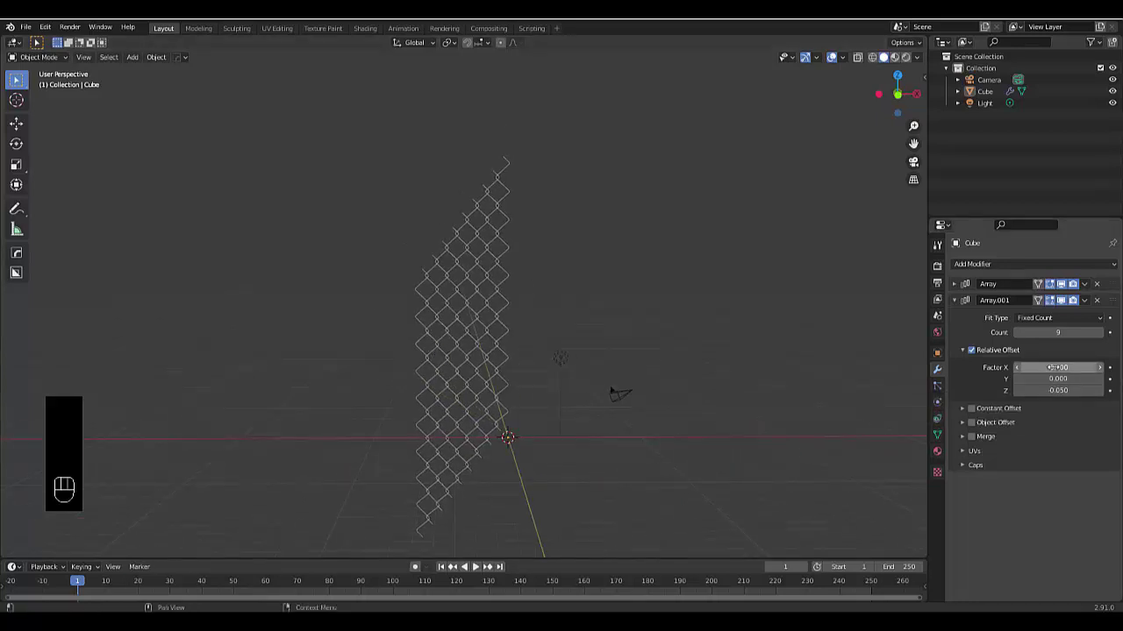
pyautogui.moveTo(1046, 333); pyautogui.dragTo(1003, 333)
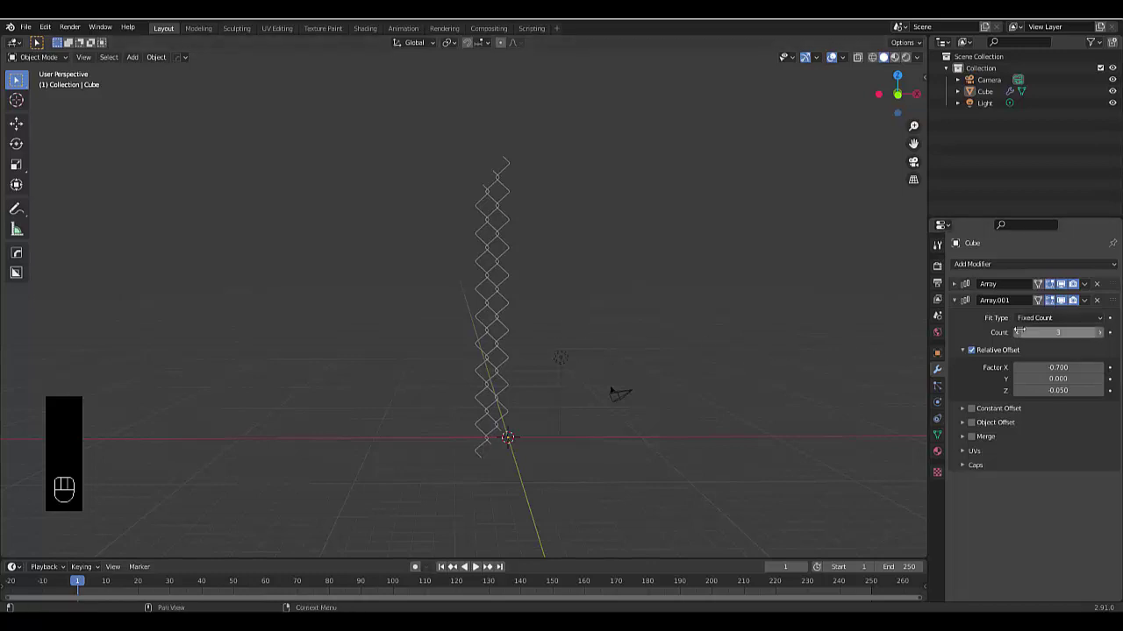
pyautogui.moveTo(1026, 332); pyautogui.dragTo(1013, 332)
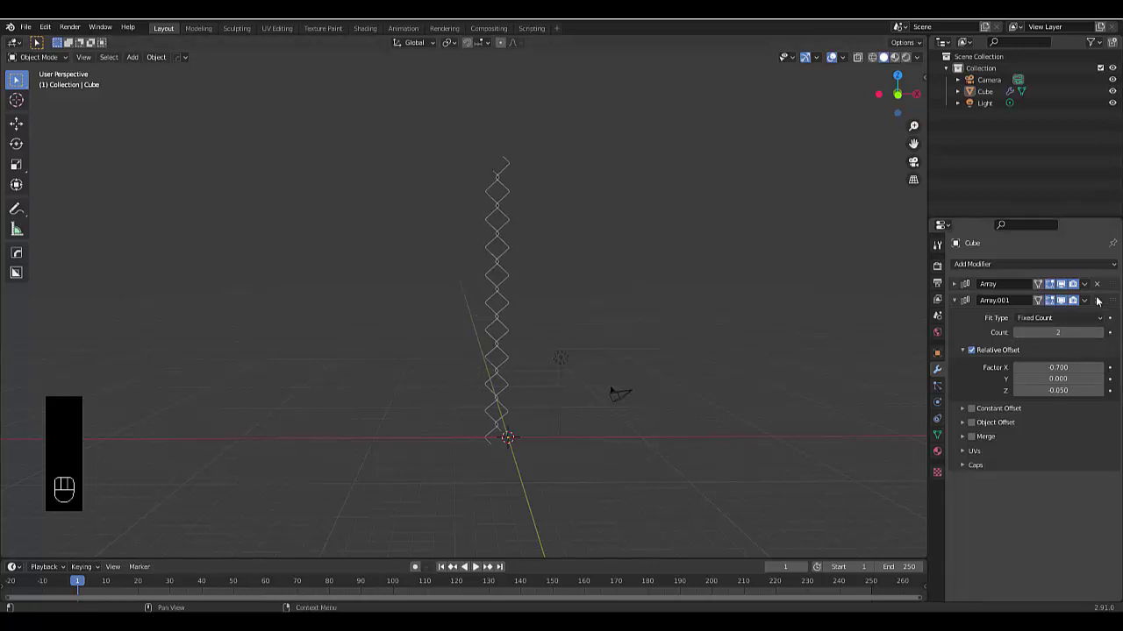
pyautogui.click(1016, 333)
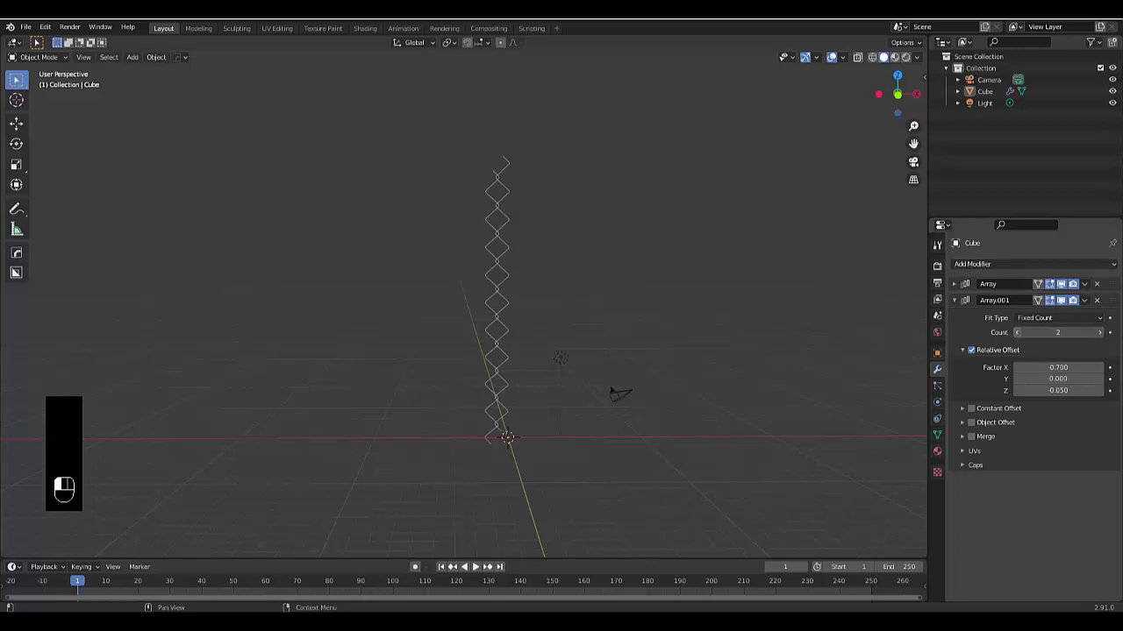
pyautogui.click(1098, 333)
# - Collapse the second Array's settings and add a third Array modifier to the wire pair
pyautogui.click(955, 300)
pyautogui.click(970, 263)
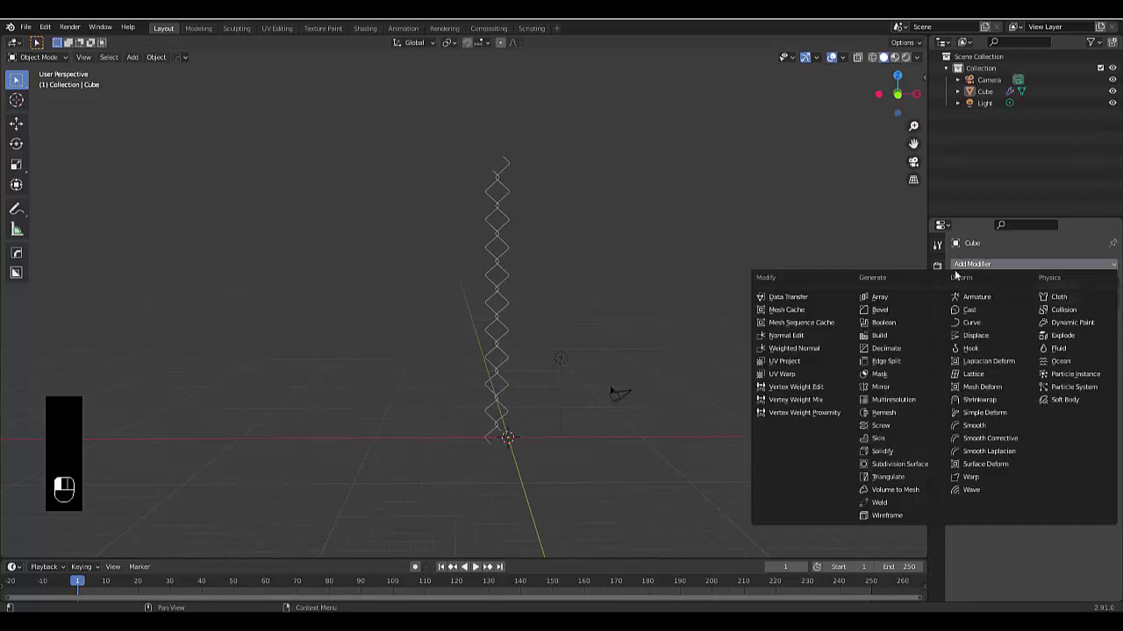
pyautogui.click(902, 295)
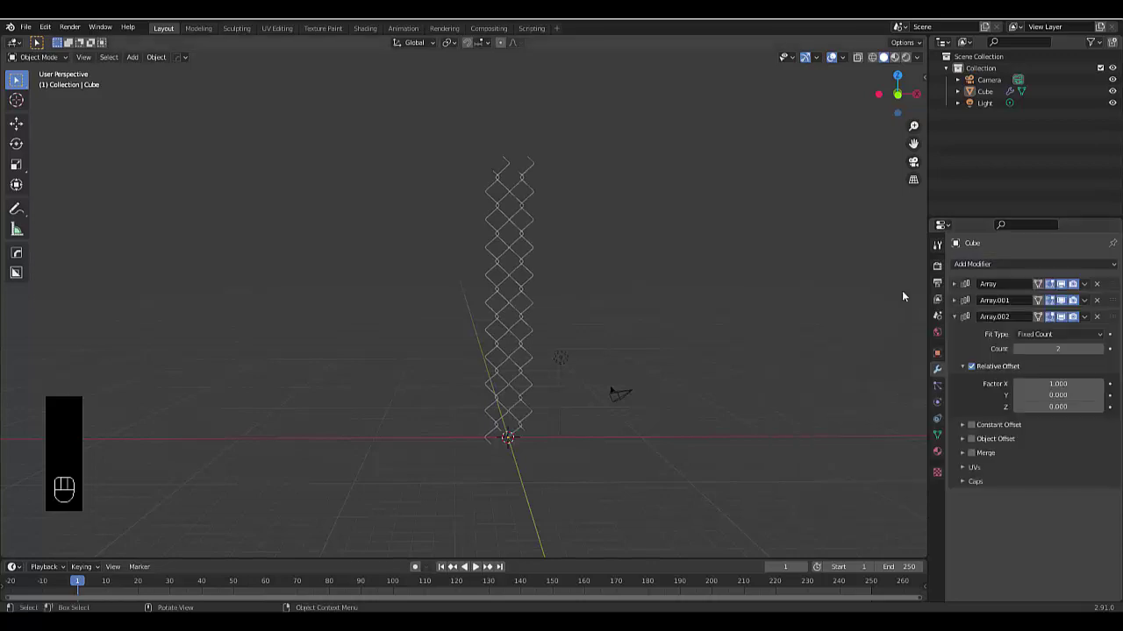
# - Raise the third Array's count to 20 to extend the fence sideways
pyautogui.click(1099, 352)
pyautogui.click(1098, 351)
pyautogui.click(1098, 351)
pyautogui.click(1098, 351)
pyautogui.click(1098, 352)
pyautogui.click(1099, 352)
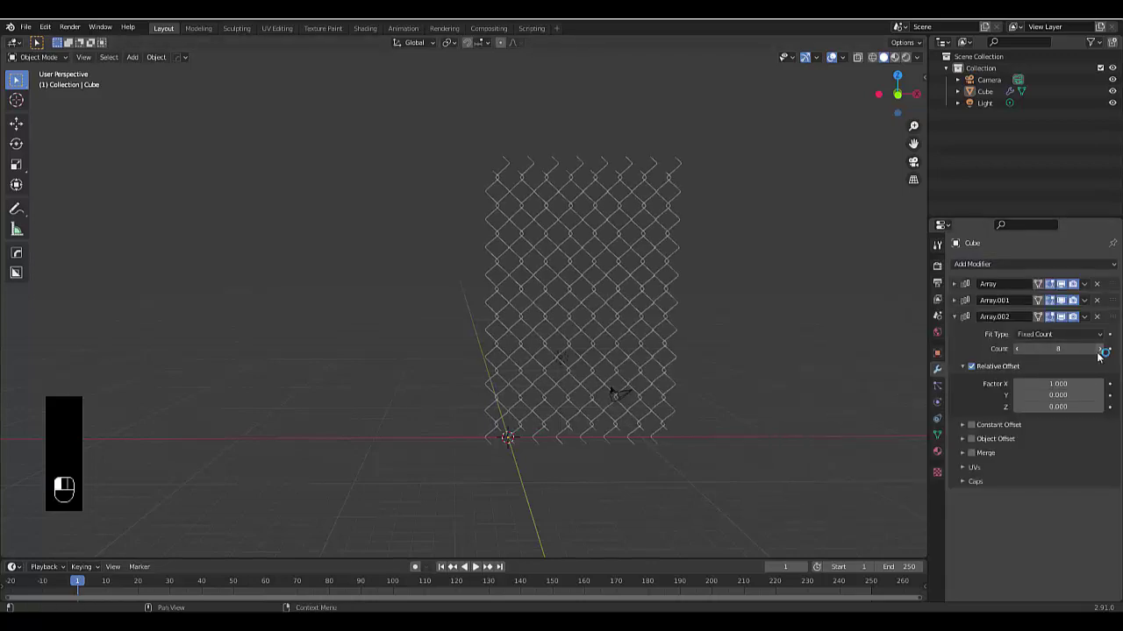
pyautogui.click(1098, 352)
pyautogui.click(1098, 351)
pyautogui.click(1098, 352)
pyautogui.click(1099, 351)
pyautogui.click(1098, 351)
pyautogui.click(1098, 352)
pyautogui.click(1098, 351)
pyautogui.click(1098, 351)
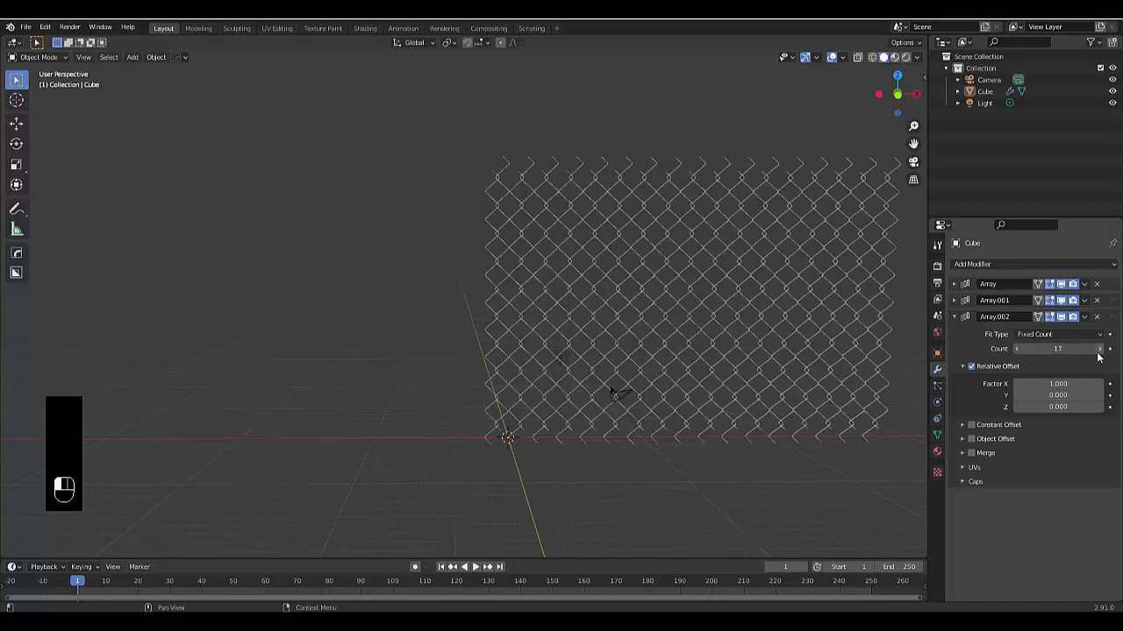
pyautogui.click(1098, 352)
pyautogui.click(1098, 352)
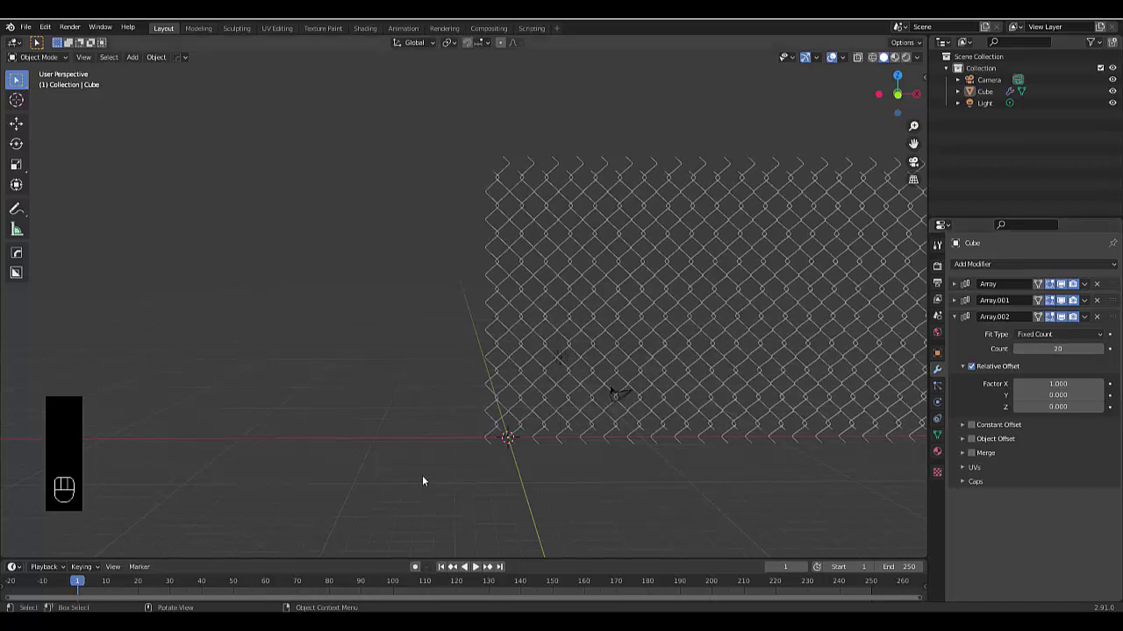
# - View the fence from the top and rename the third Array modifier as "length of the fence"
pyautogui.moveTo(421, 475); pyautogui.dragTo(442, 413, button='middle')
pyautogui.press('KP_7')
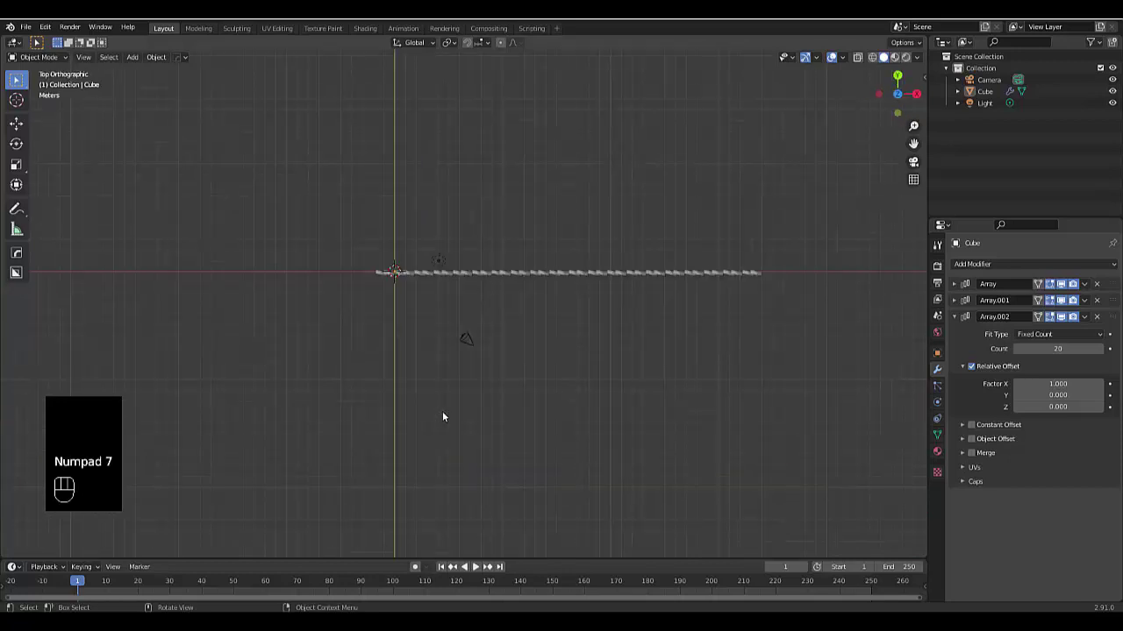
pyautogui.scroll(-2, 410, 410)
pyautogui.keyDown('shift'); pyautogui.moveTo(410, 410); pyautogui.dragTo(447, 378, button='middle'); pyautogui.keyUp('shift')
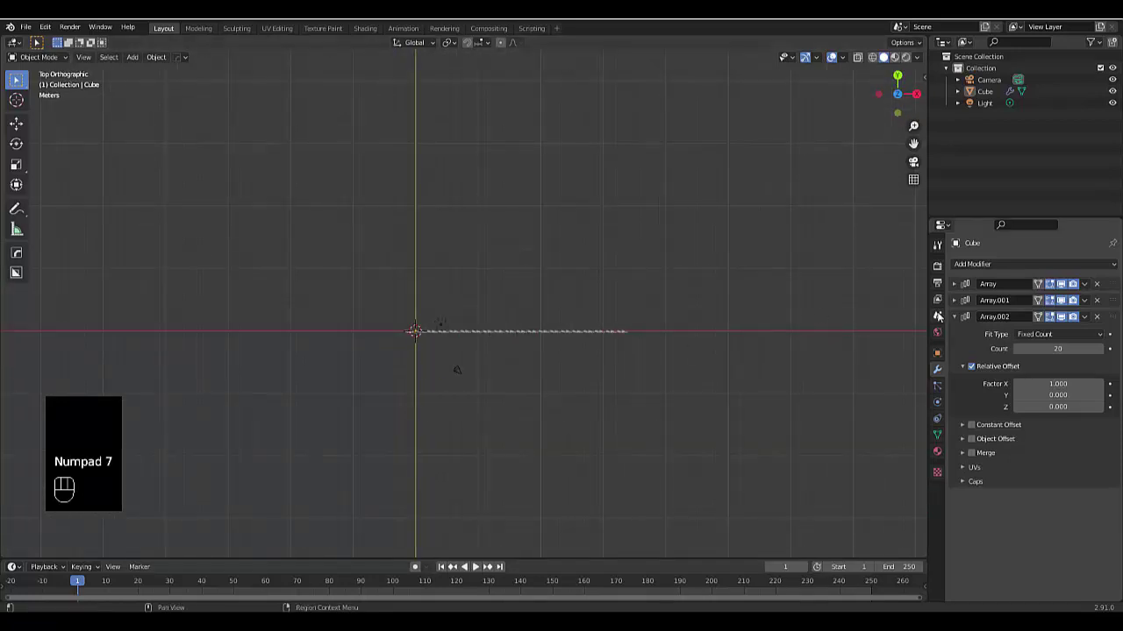
pyautogui.click(956, 316)
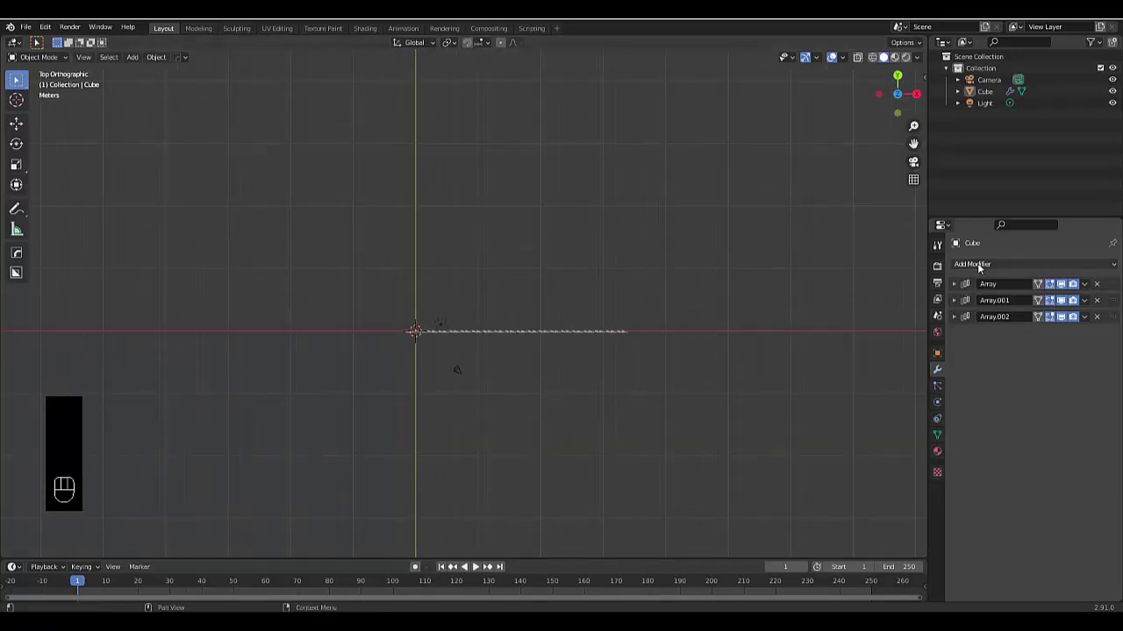
pyautogui.click(963, 319)
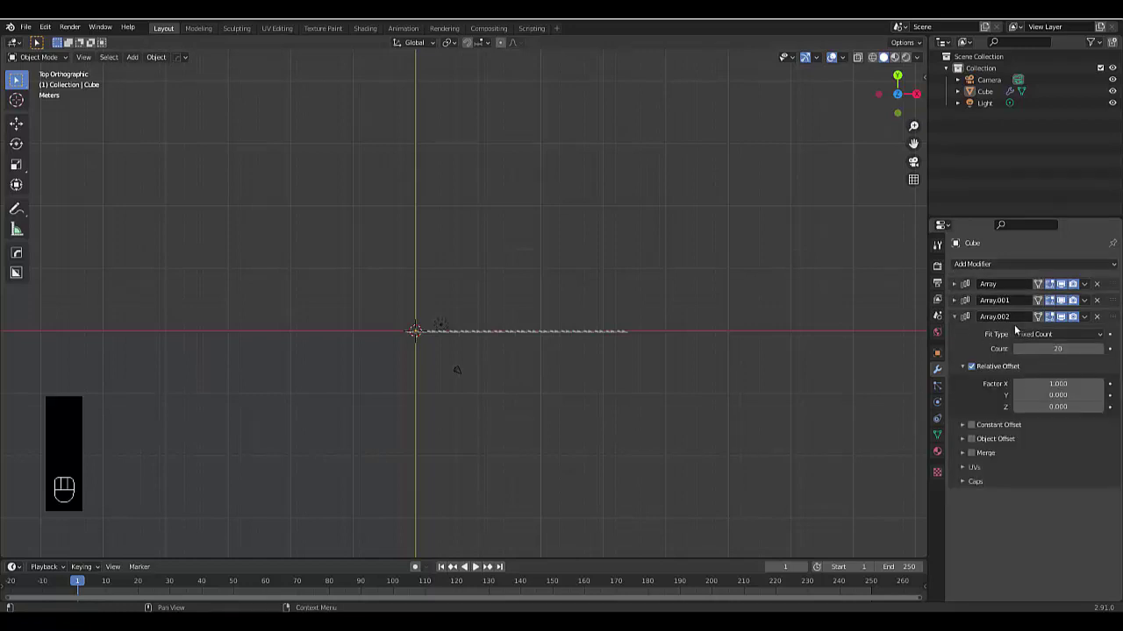
pyautogui.click(998, 319)
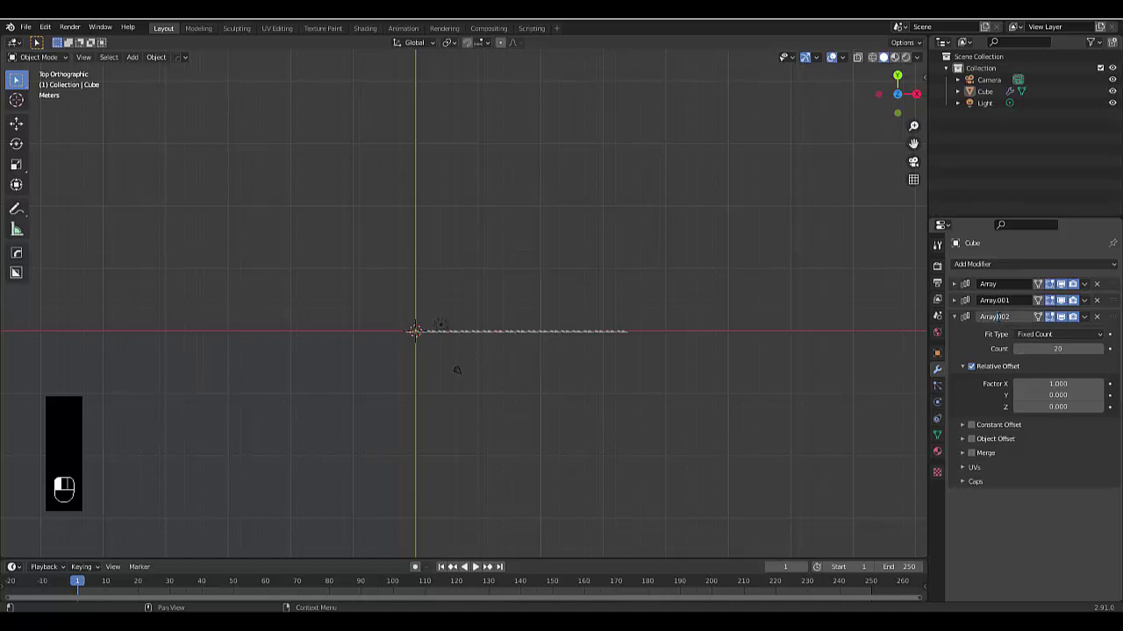
pyautogui.hotkey('ctrl', 'a')
pyautogui.write('le')
pyautogui.write('ngth of the fence')
# - Rename the second Array modifier as "the pattern of the wire" and the first one as "the height"
pyautogui.click(1005, 300)
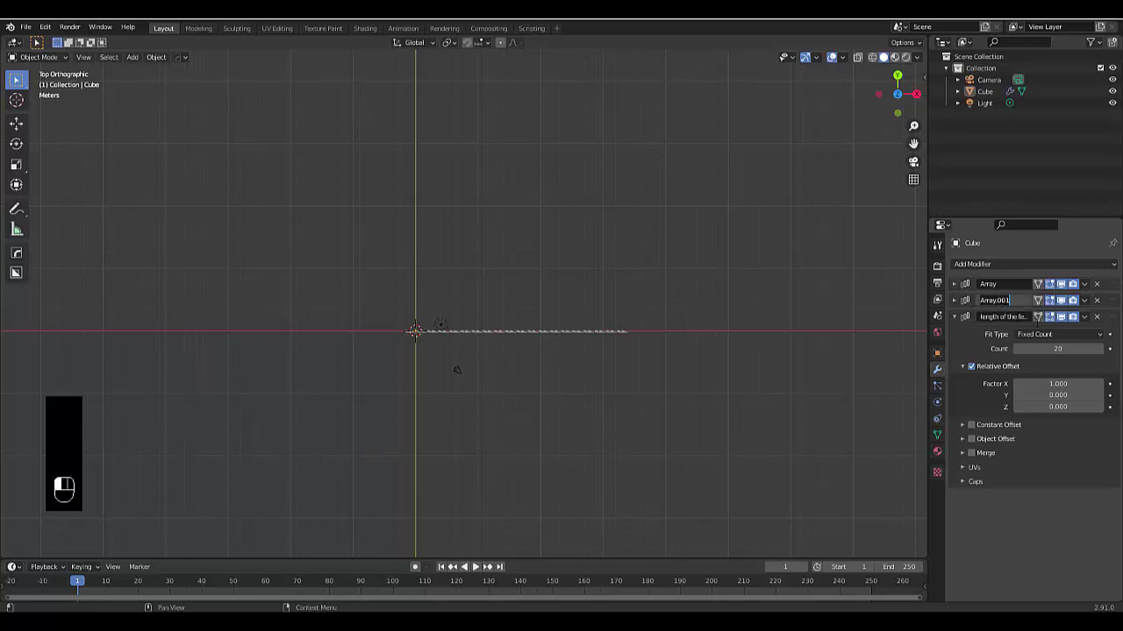
pyautogui.write('th')
pyautogui.write('e pattern of the wire')
pyautogui.click(1005, 284)
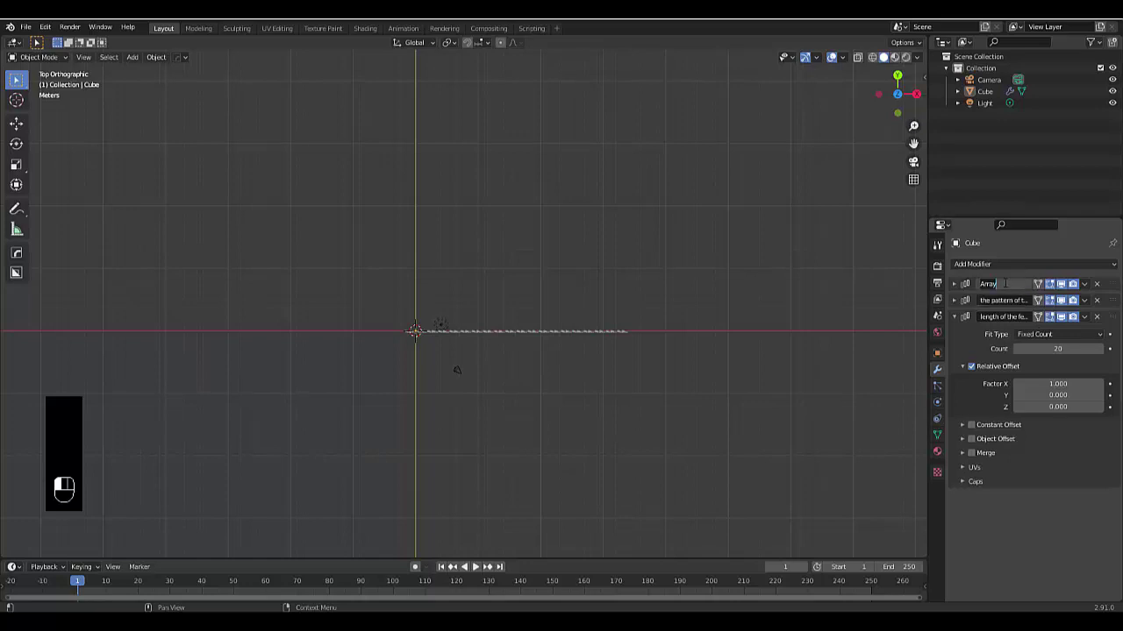
pyautogui.write('the height')
pyautogui.press('Return')
# - Collapse the fence-length Array's settings and add a Curve modifier to the fence
pyautogui.click(955, 316)
pyautogui.click(971, 264)
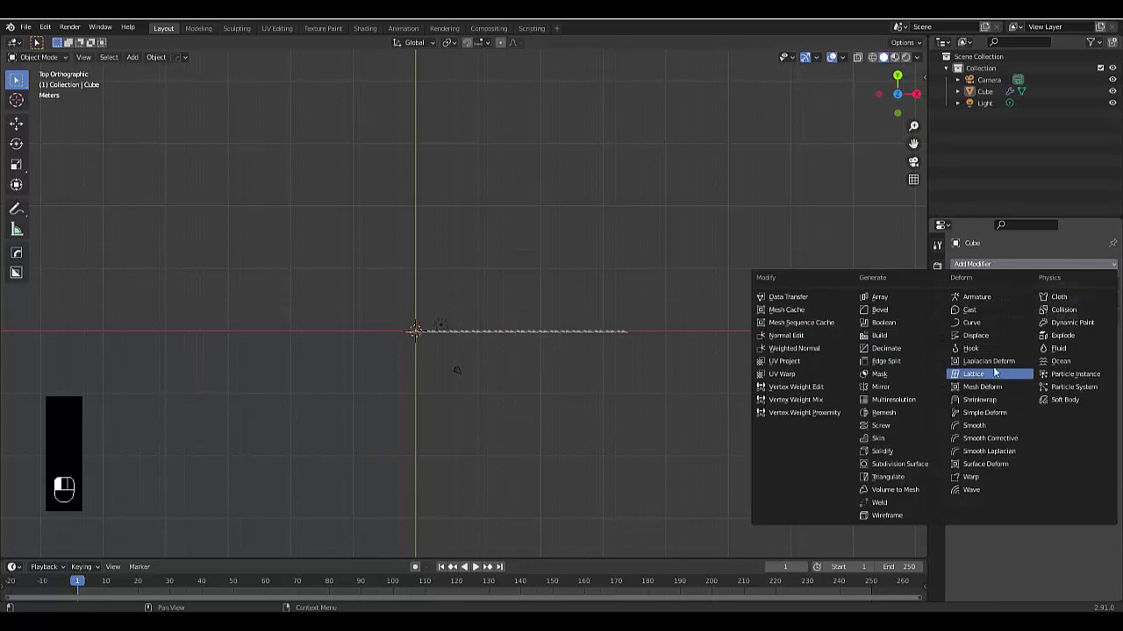
pyautogui.click(978, 323)
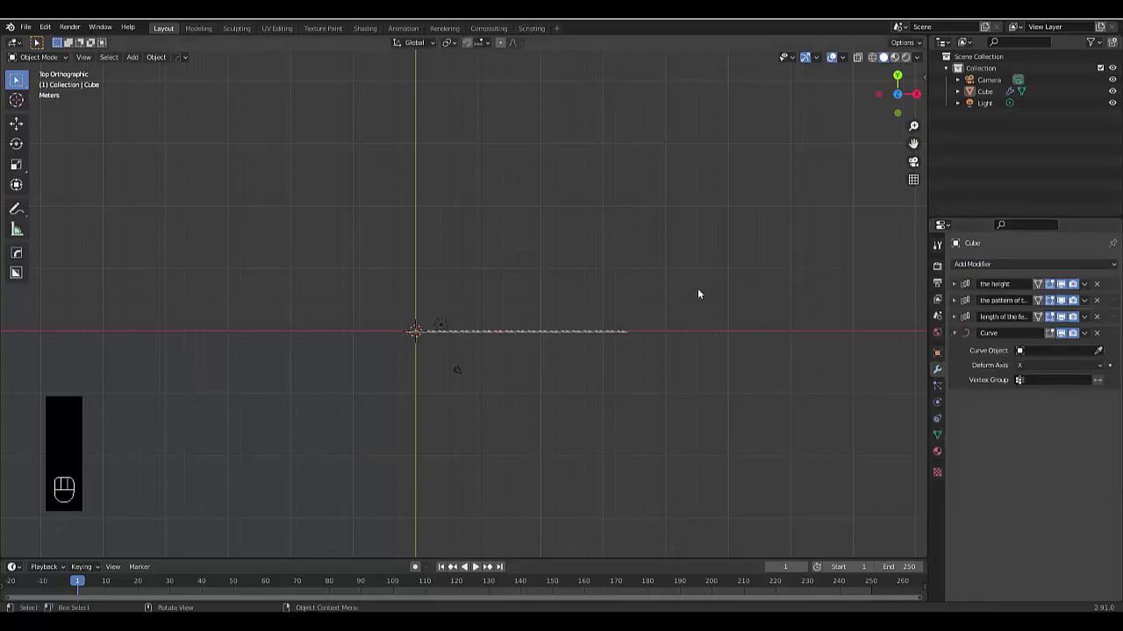
# - Add a Path curve and shift it slightly so it starts near the origin, just behind the fence
pyautogui.press('shift')
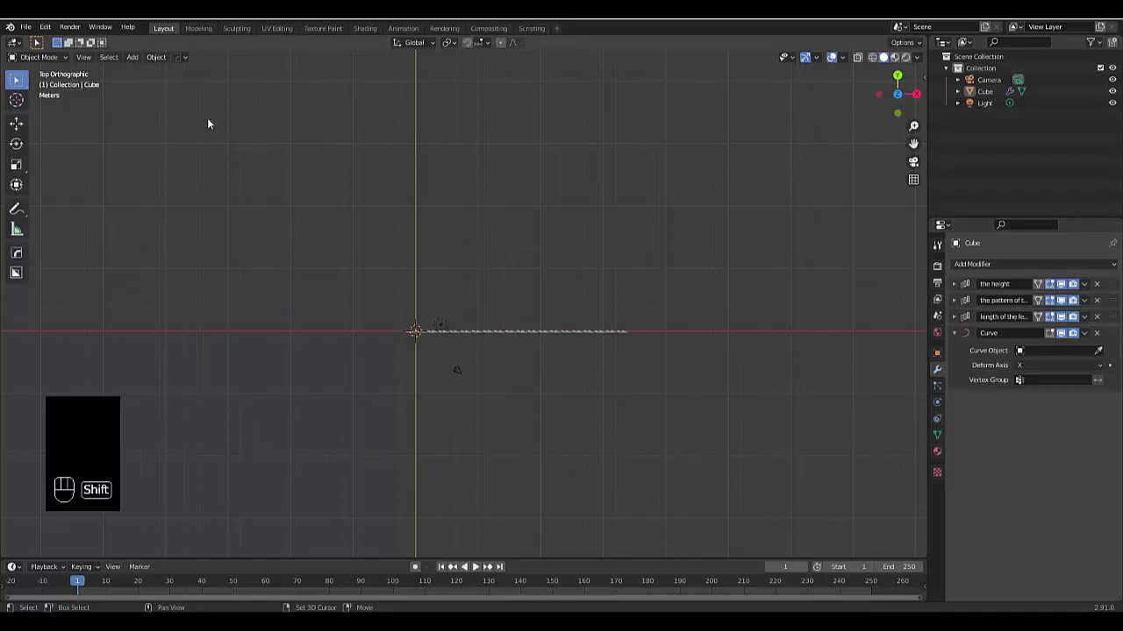
pyautogui.hotkey('shift', 'a')
pyautogui.moveTo(390, 81)
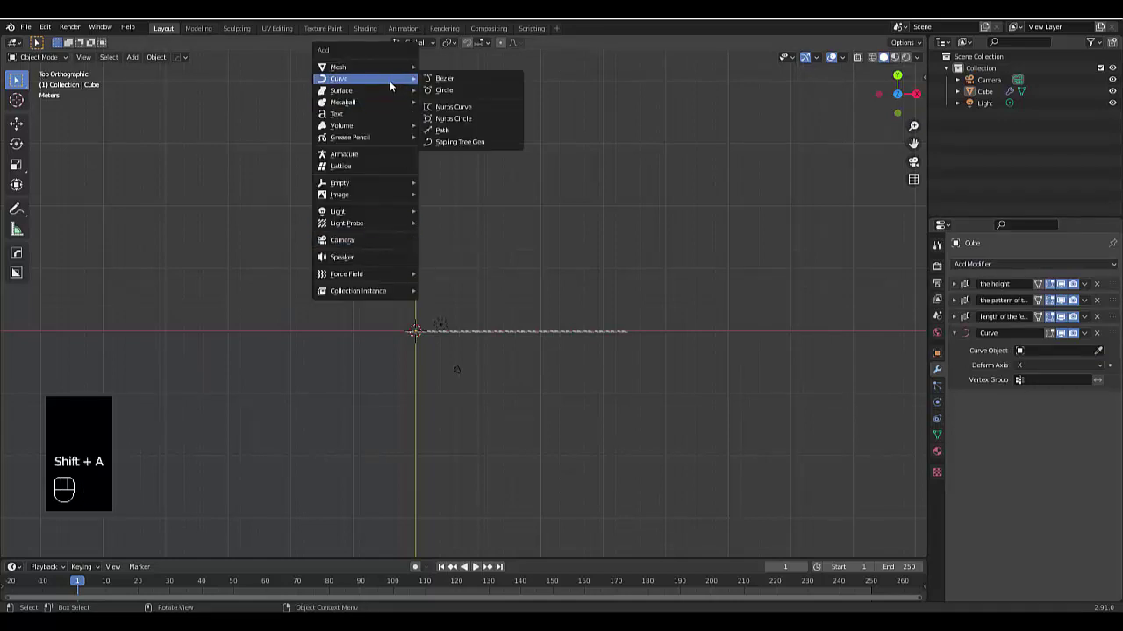
pyautogui.click(461, 131)
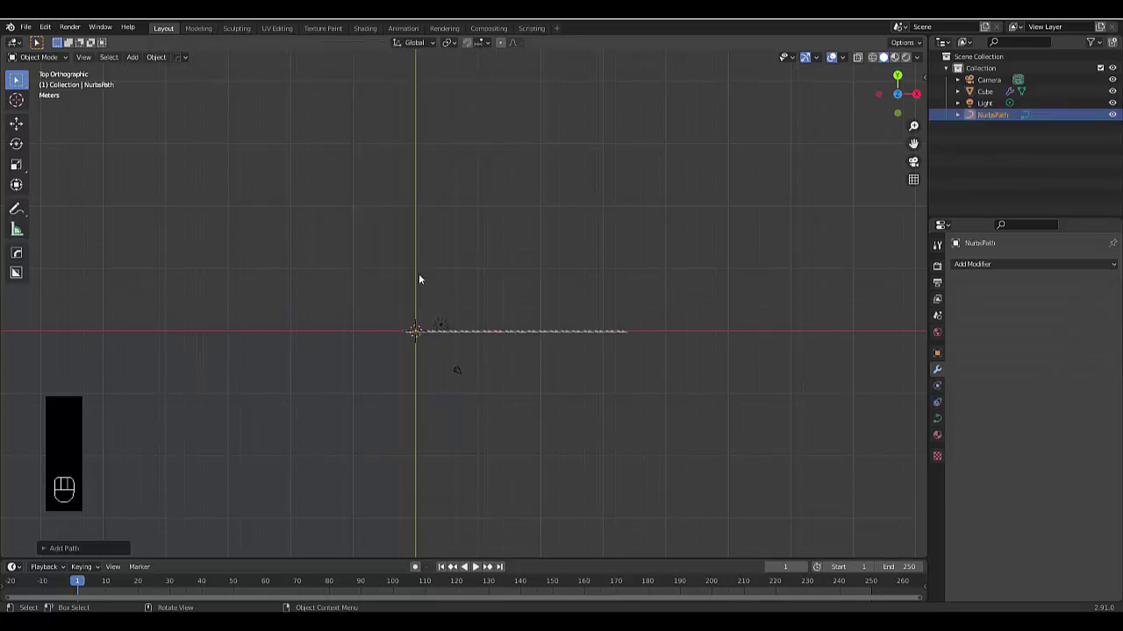
pyautogui.press('g')
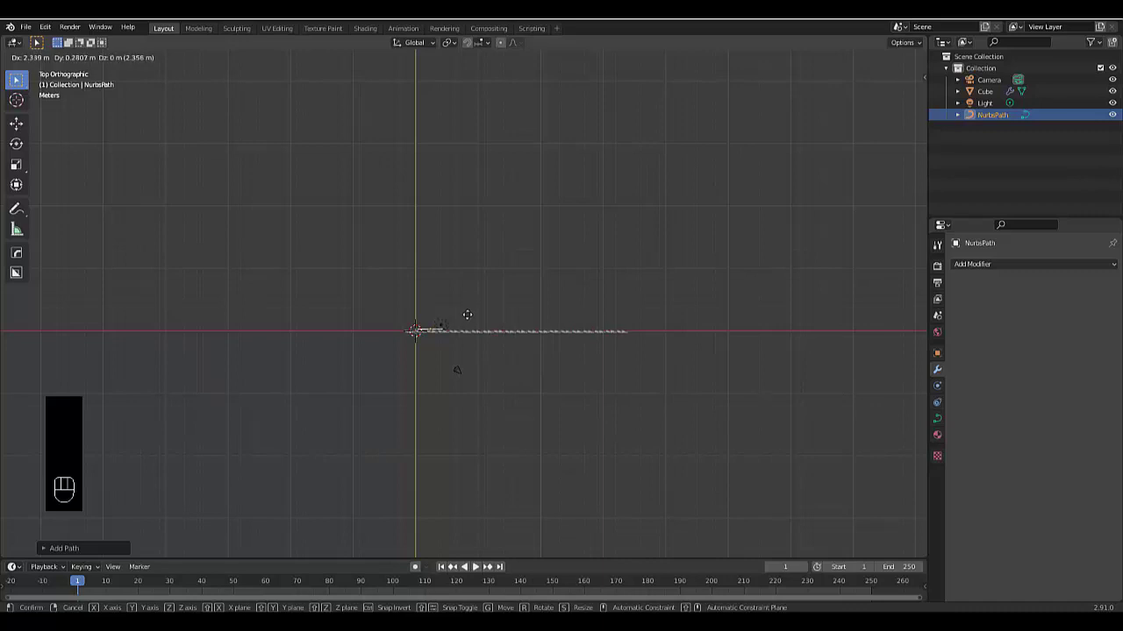
pyautogui.click(465, 309)
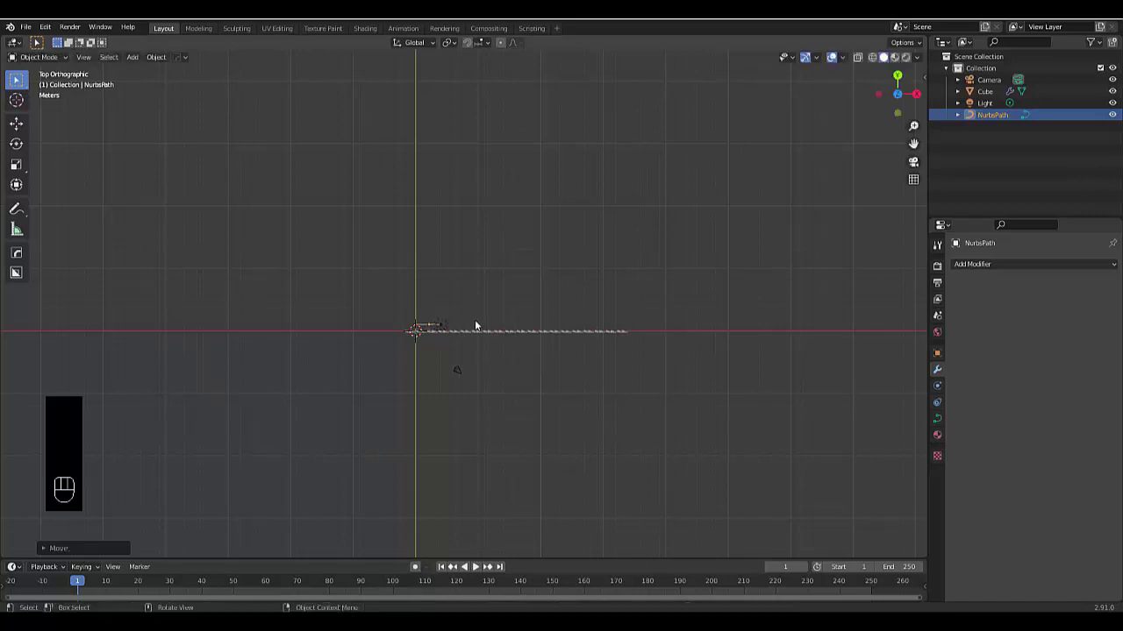
# - Scale the path up about 15.8 times and move it behind the fence so its near end starts at the Y axis
pyautogui.press('s')
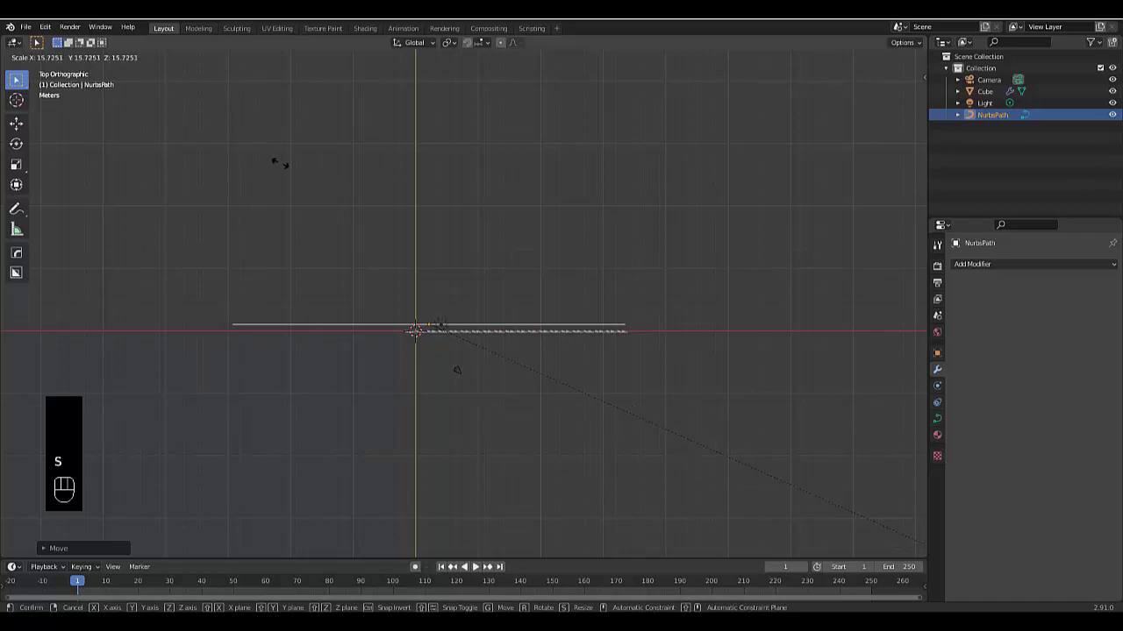
pyautogui.click(281, 165)
pyautogui.press('g')
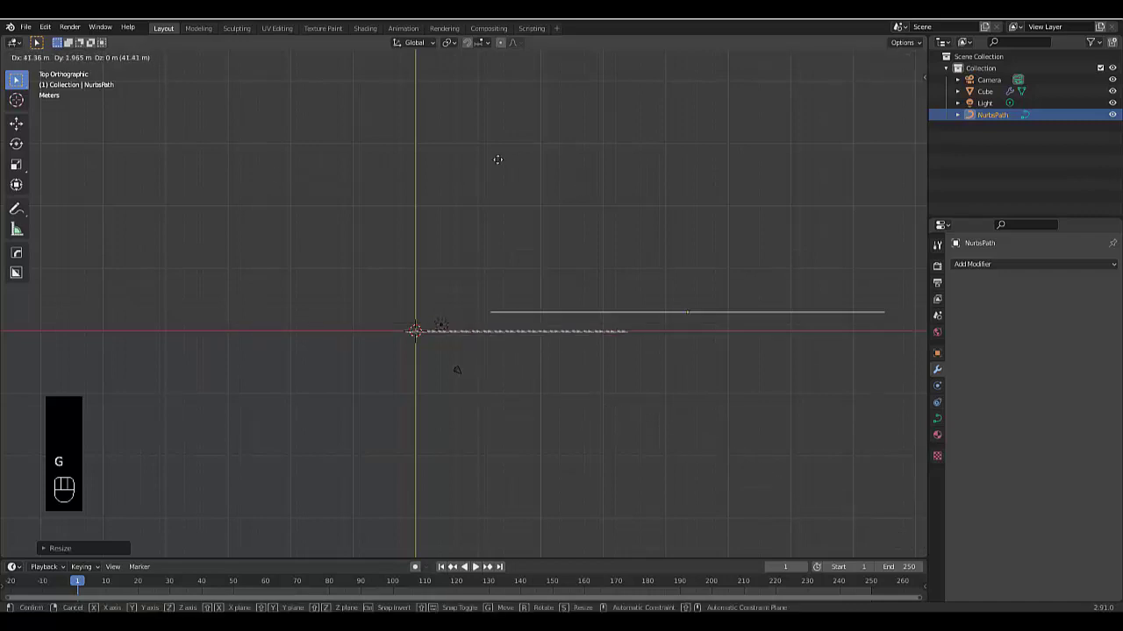
pyautogui.click(456, 167)
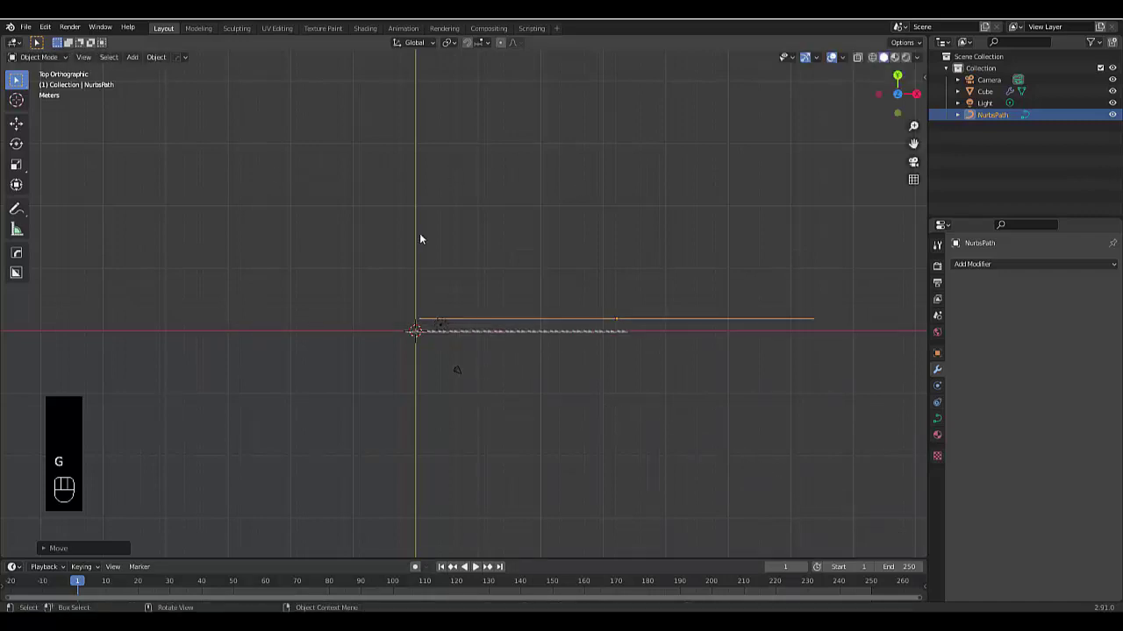
# - Extrude control points from the path's end near the Y axis to form the outer turn of a spiral behind the fence
pyautogui.press('Tab')
pyautogui.moveTo(381, 283); pyautogui.dragTo(419, 321)
pyautogui.scroll(2, 414, 308)
pyautogui.press('e')
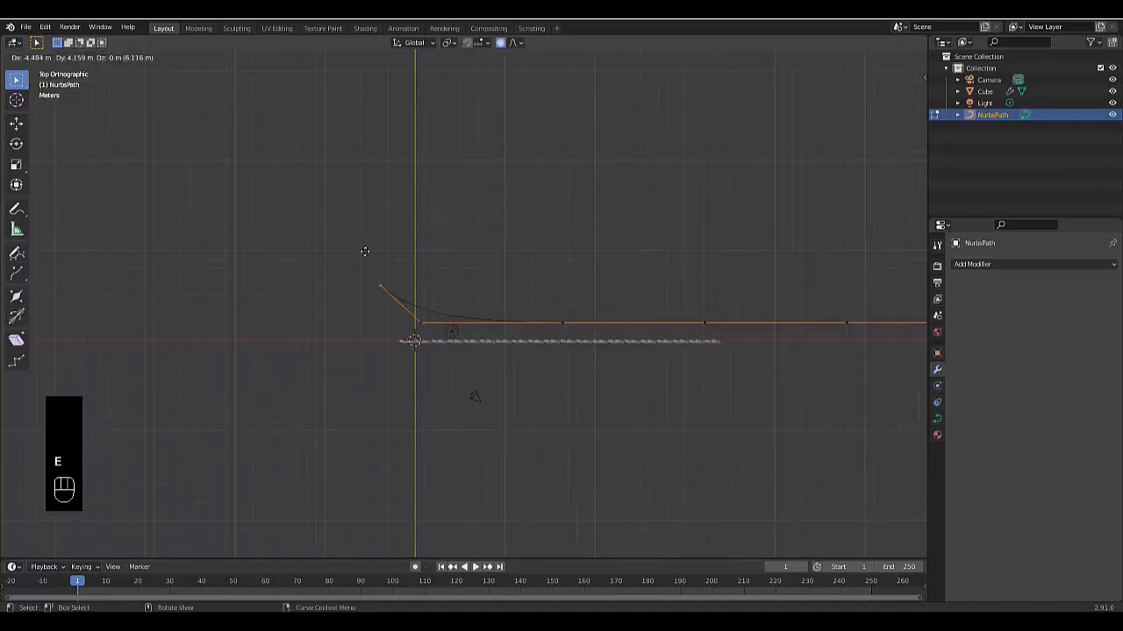
pyautogui.click(379, 242)
pyautogui.press('e')
pyautogui.click(427, 166)
pyautogui.press('e')
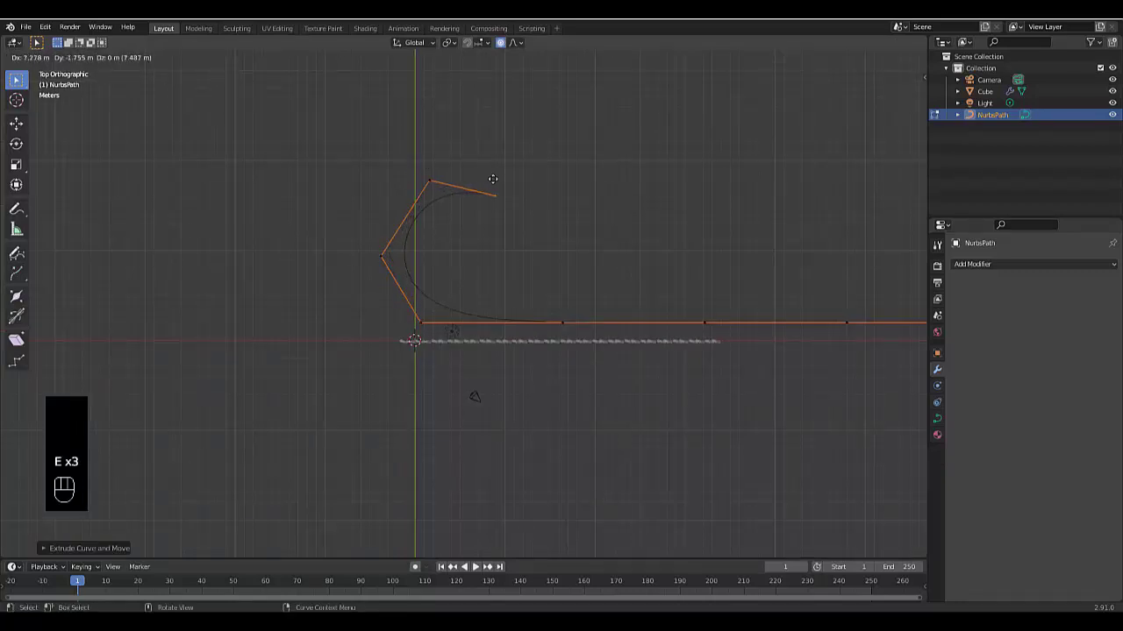
pyautogui.click(504, 181)
pyautogui.press('e')
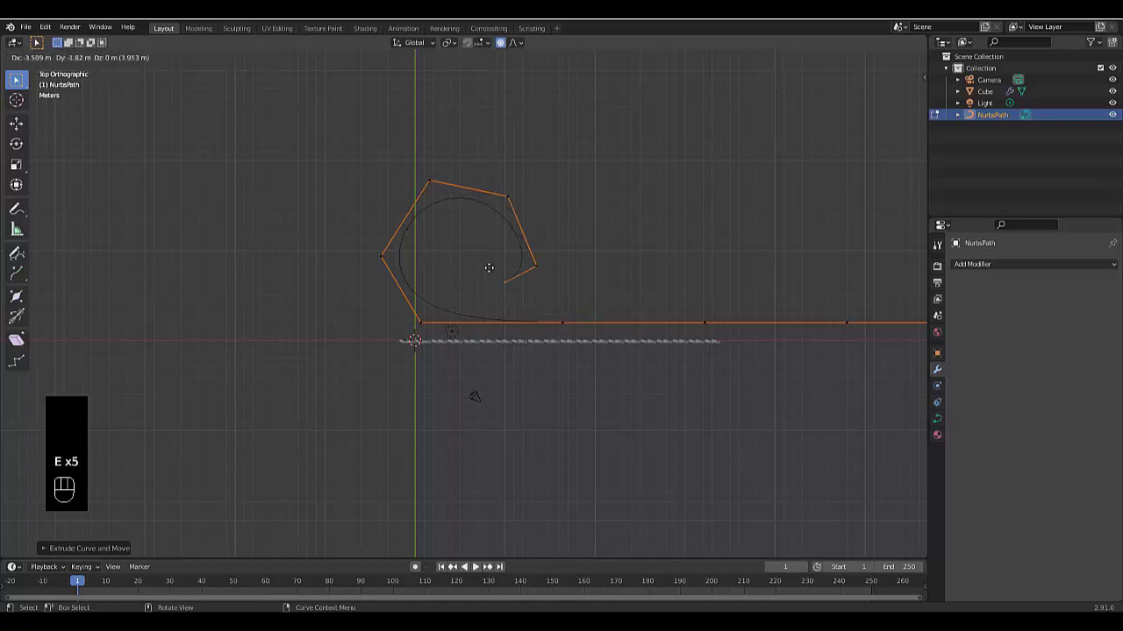
pyautogui.click(487, 279)
pyautogui.press('e')
pyautogui.click(434, 273)
# - Continue extruding control points inward to wind the path's end into a tight inner coil, and return to Object Mode
pyautogui.press('e')
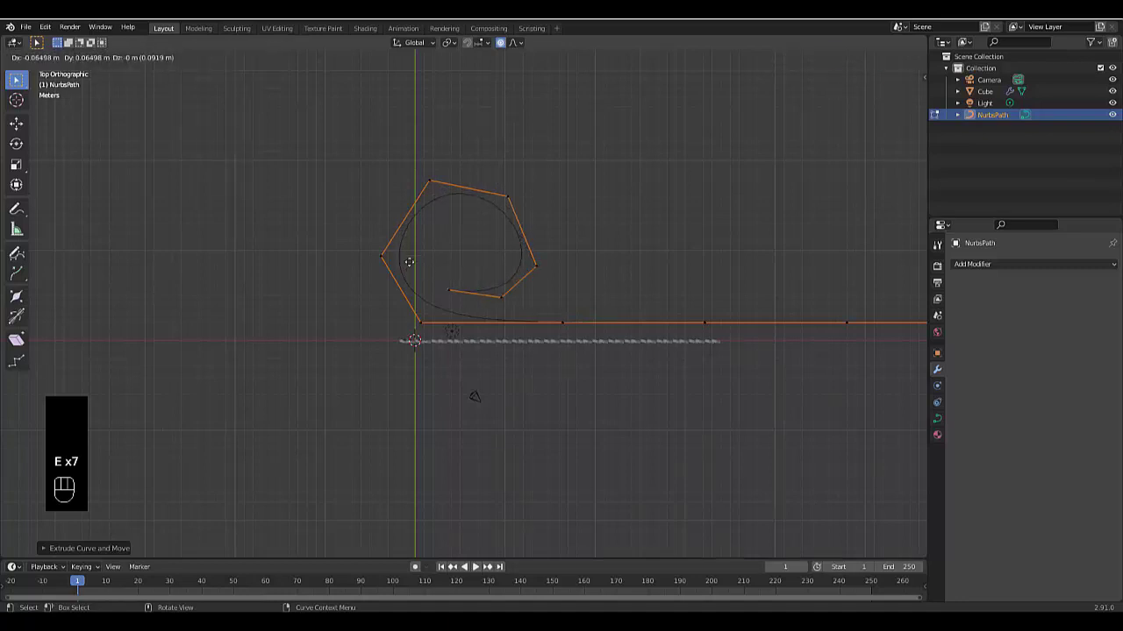
pyautogui.click(392, 233)
pyautogui.press('e')
pyautogui.click(429, 187)
pyautogui.press('e')
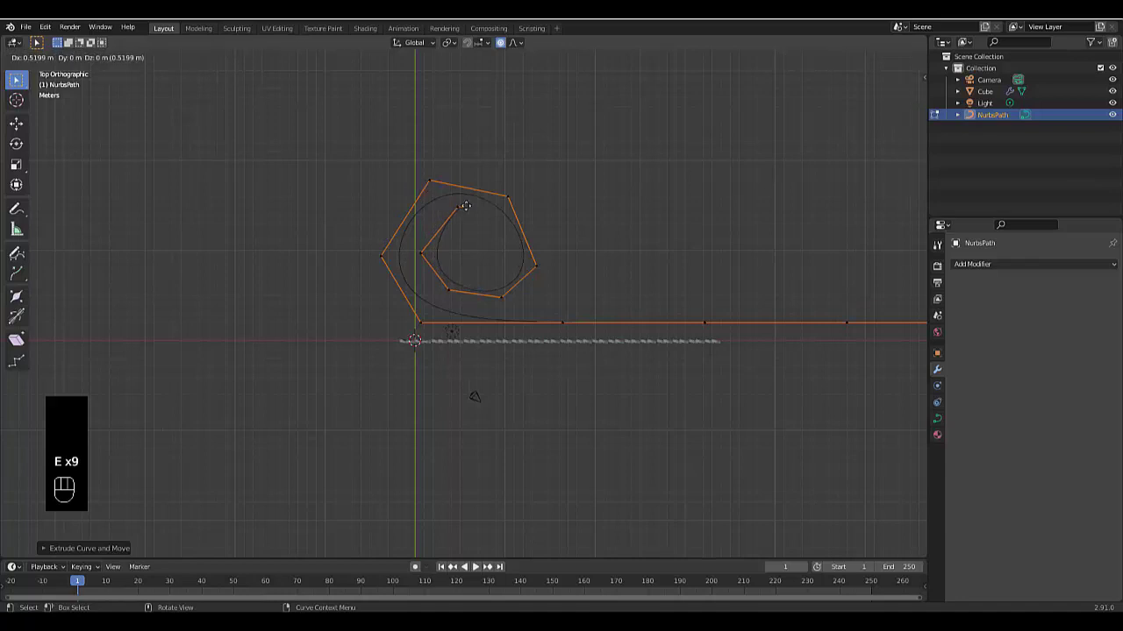
pyautogui.click(478, 229)
pyautogui.press('e')
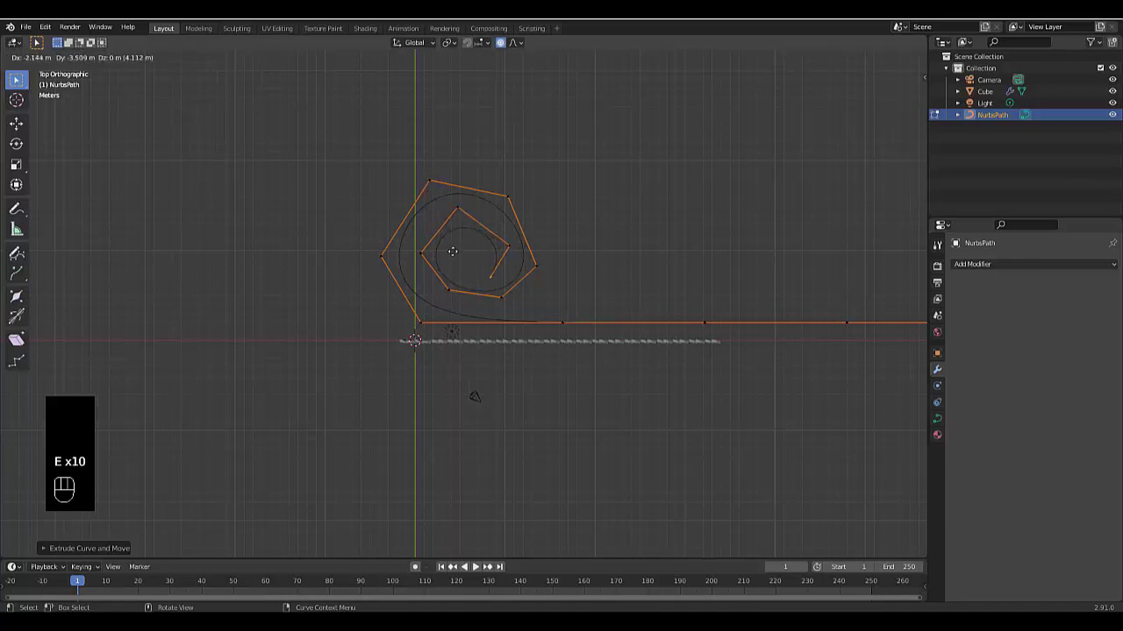
pyautogui.click(450, 250)
pyautogui.press('e')
pyautogui.click(424, 248)
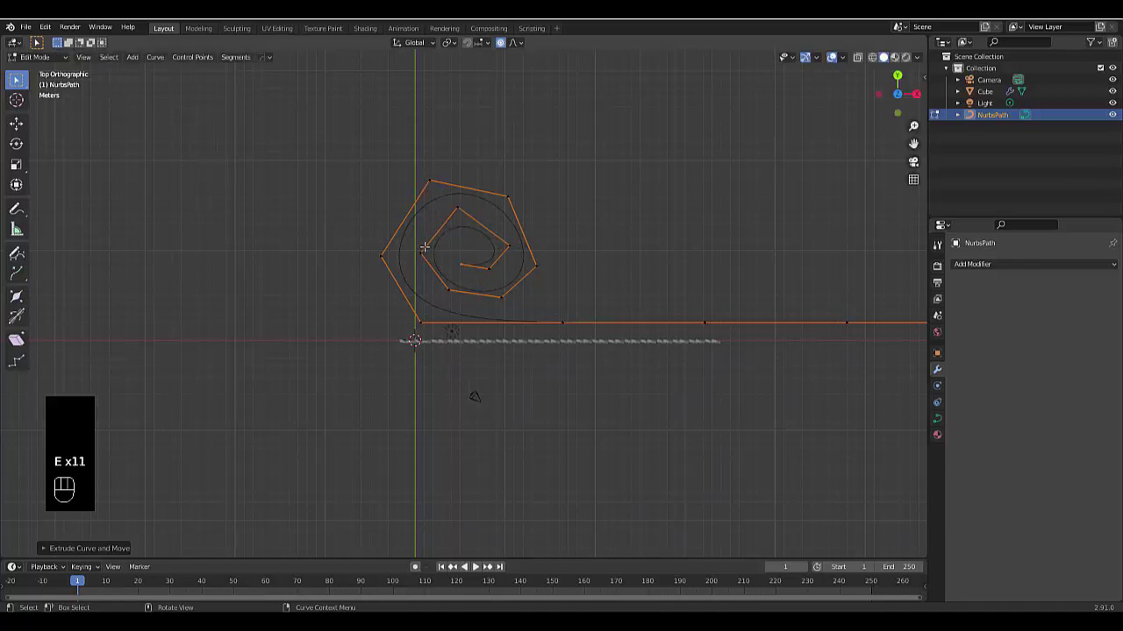
pyautogui.press('e')
pyautogui.click(420, 222)
pyautogui.scroll(-5, 299, 257)
pyautogui.scroll(2, 369, 320)
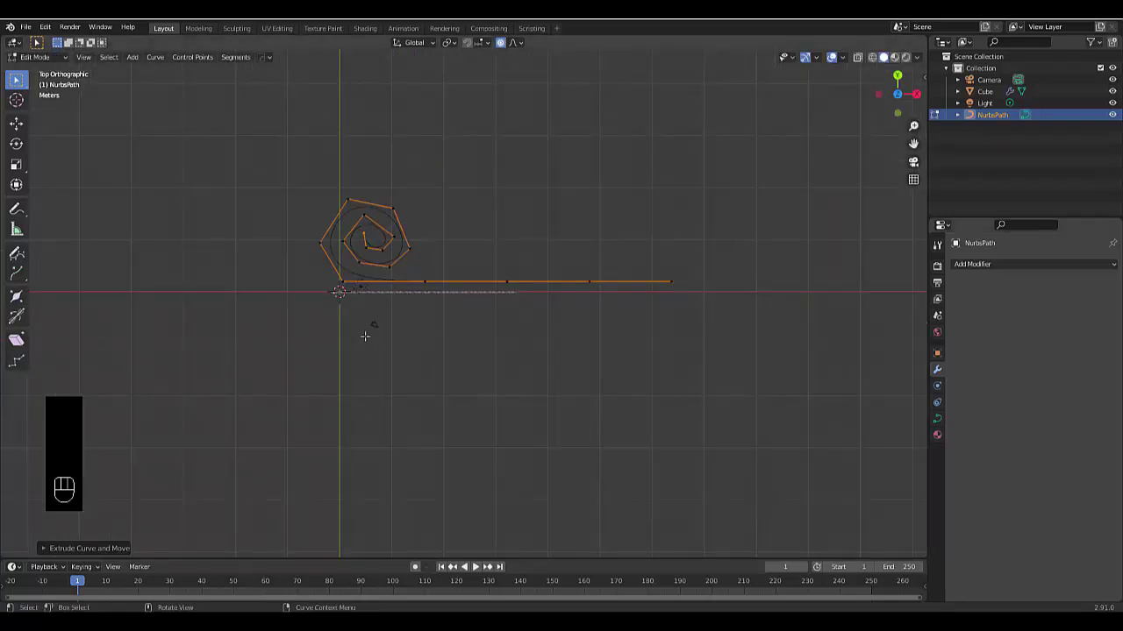
pyautogui.press('Tab')
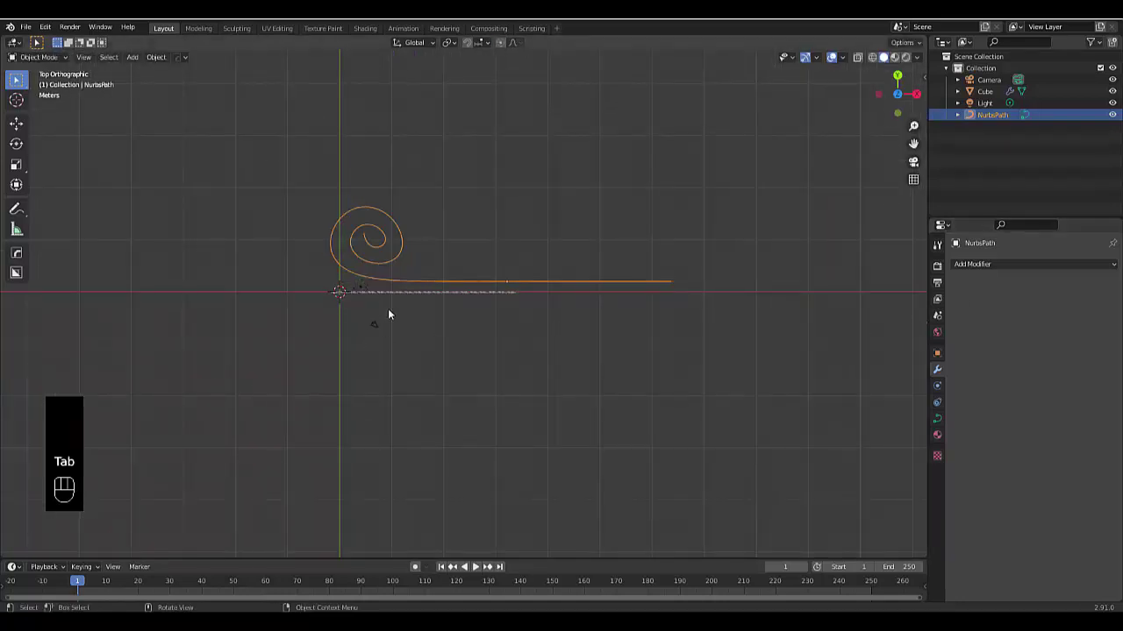
# - Assign NurbsPath as the curve object of the fence's Curve modifier
pyautogui.click(382, 298)
pyautogui.click(1057, 350)
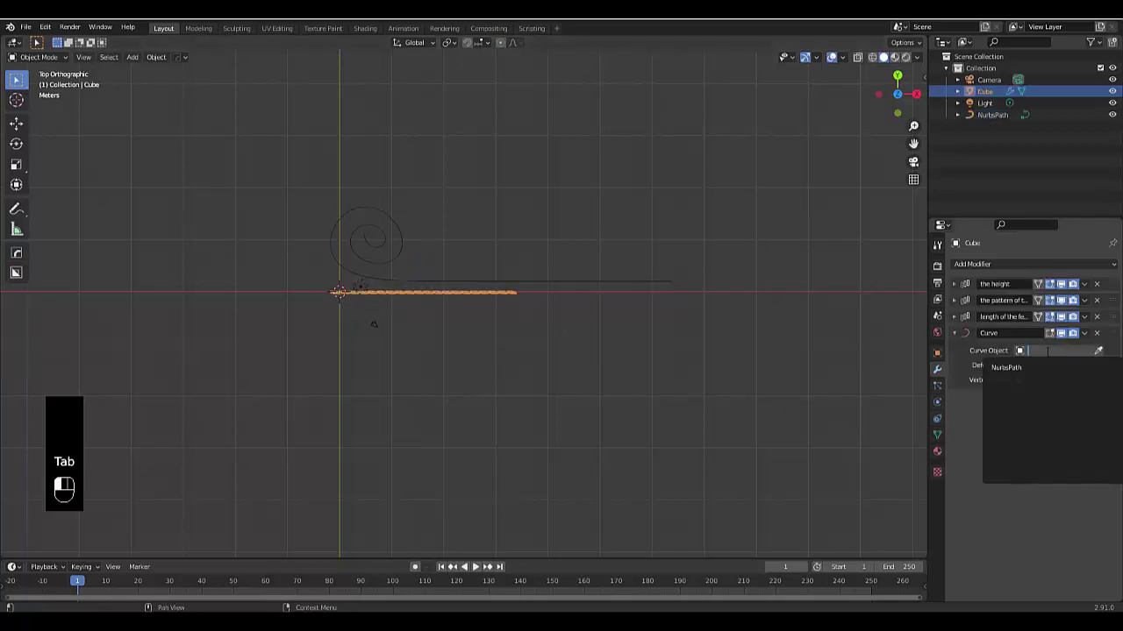
pyautogui.click(1008, 368)
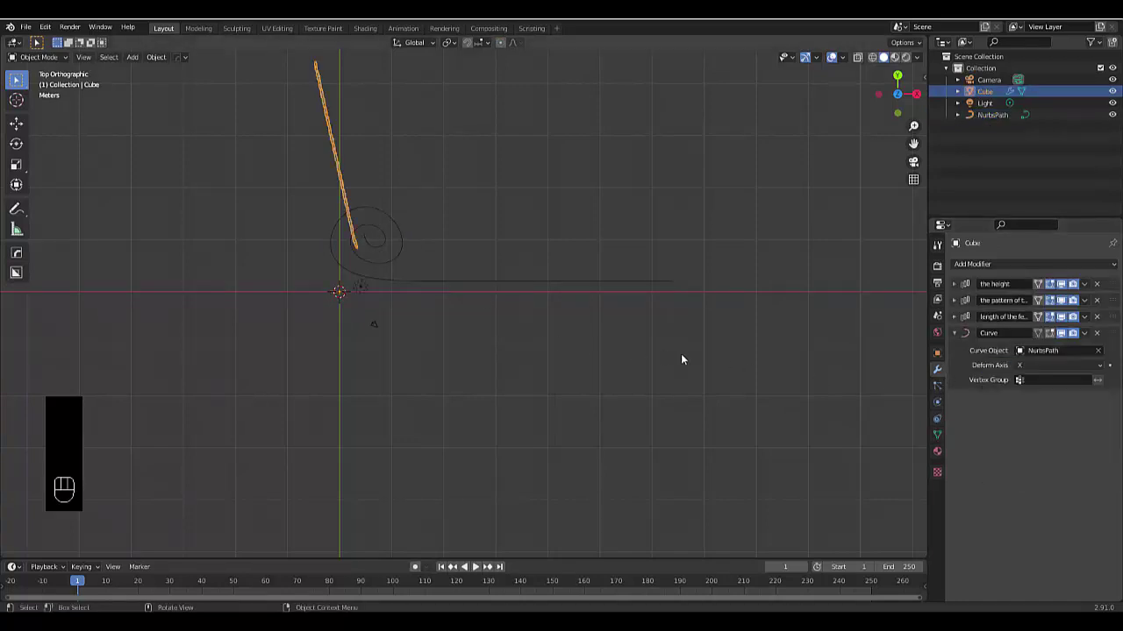
pyautogui.keyDown('shift'); pyautogui.moveTo(467, 266); pyautogui.dragTo(426, 301, button='middle'); pyautogui.keyUp('shift')
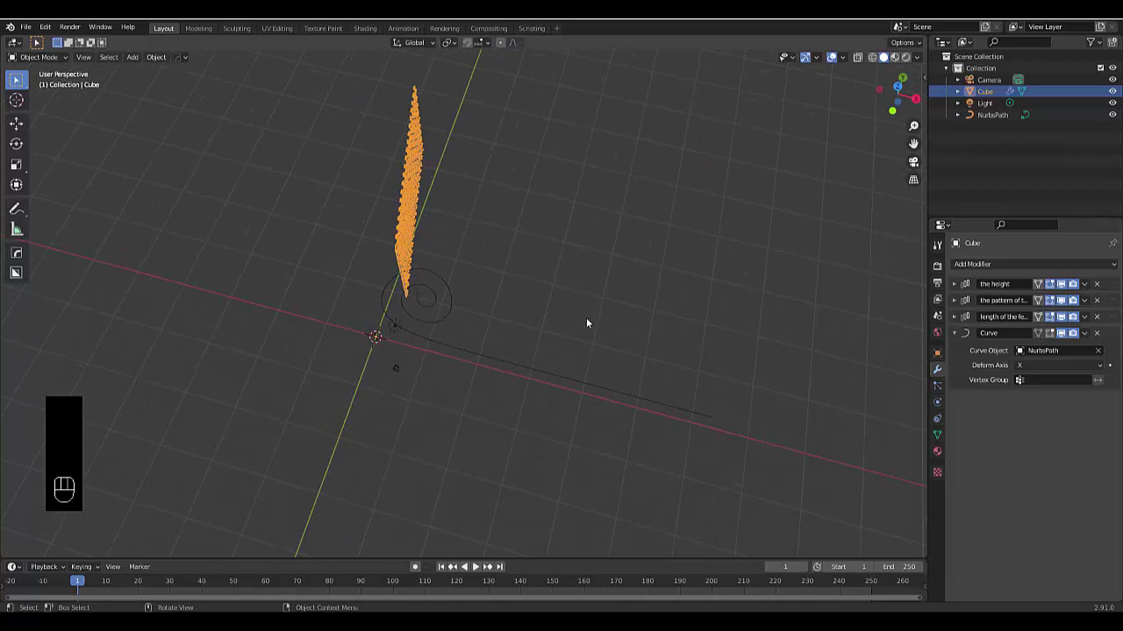
# - Show the transform values and apply the scale of the spiral path
pyautogui.press('n')
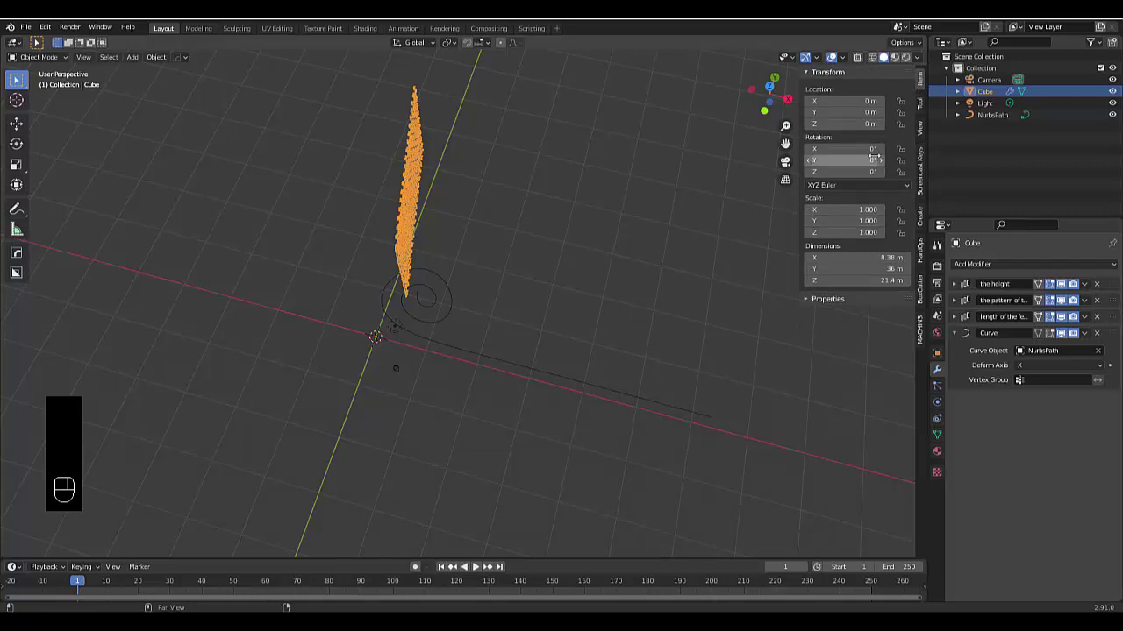
pyautogui.click(467, 350)
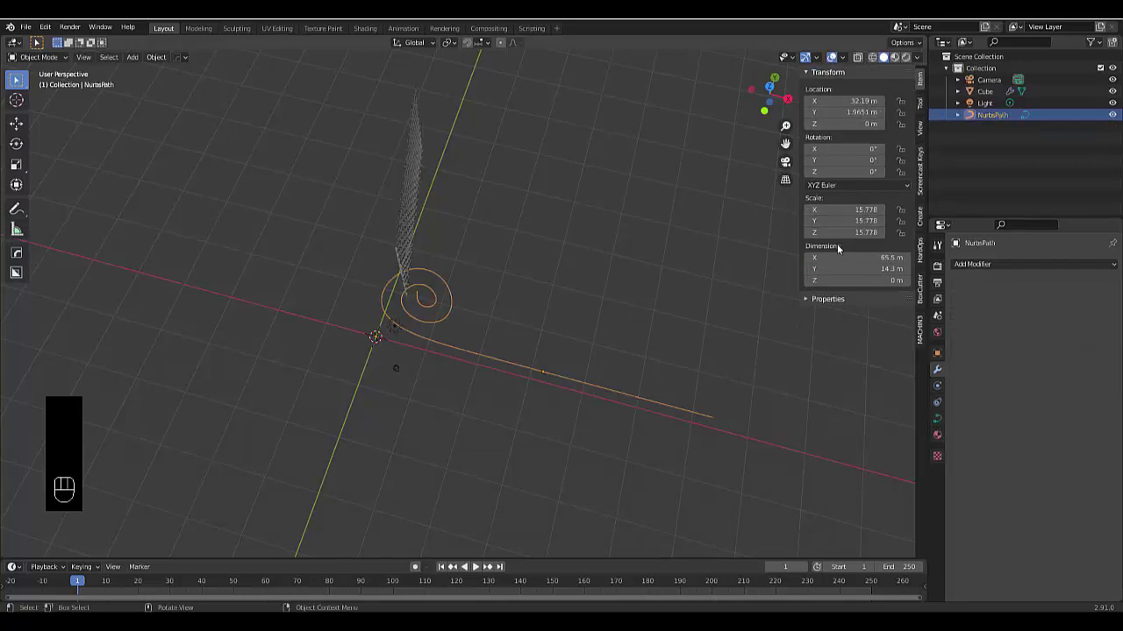
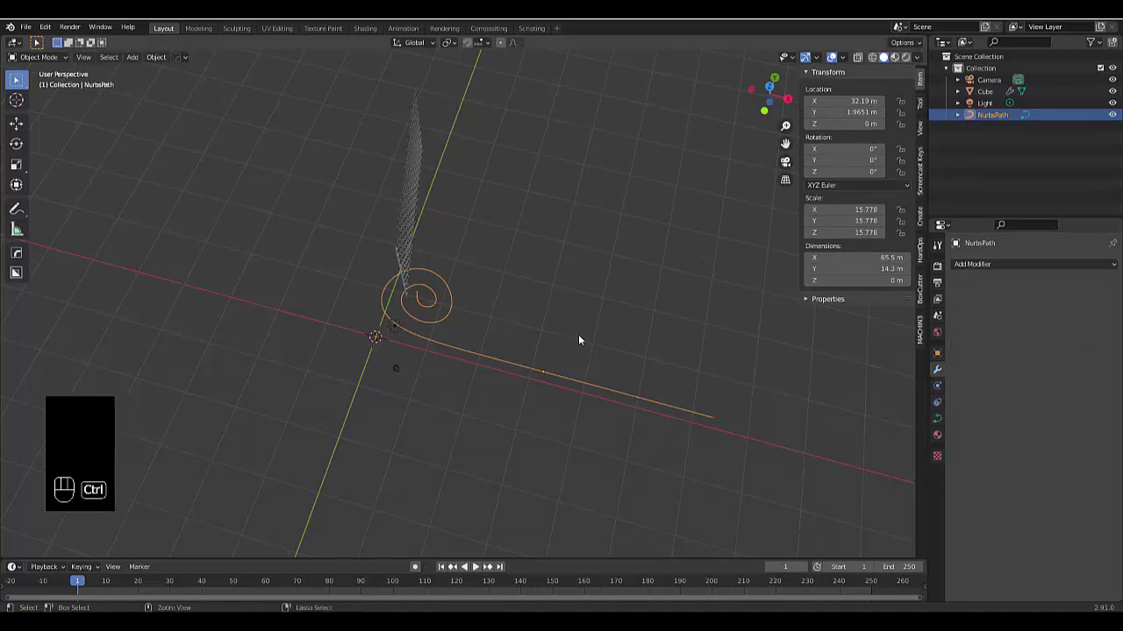
pyautogui.hotkey('ctrl', 's')
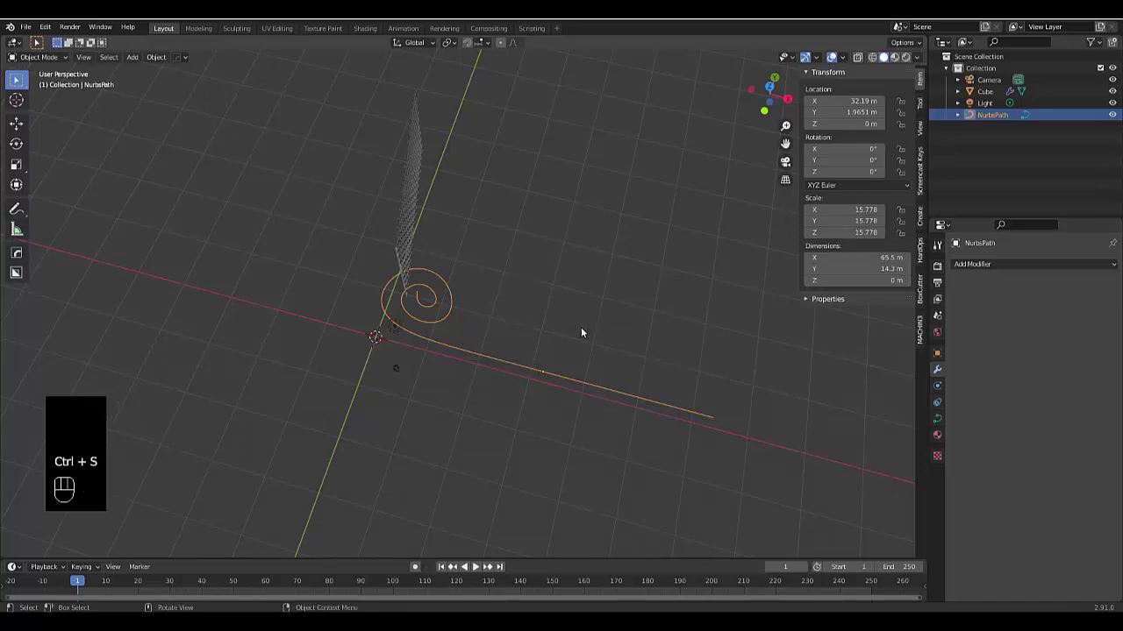
pyautogui.hotkey('shift', 's')
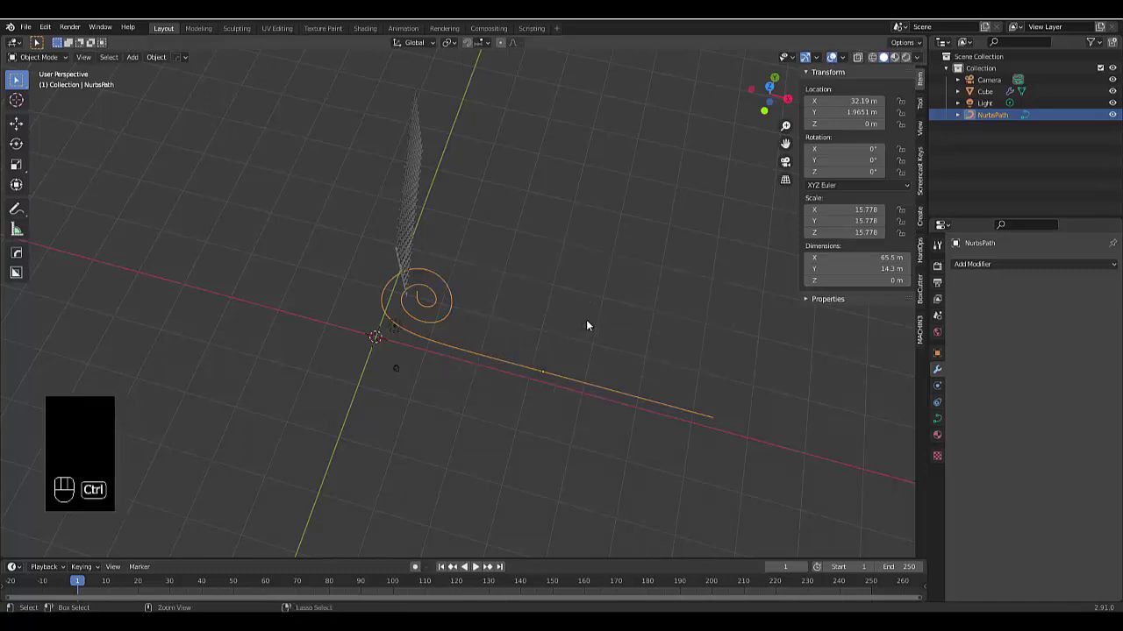
pyautogui.hotkey('ctrl', 'a')
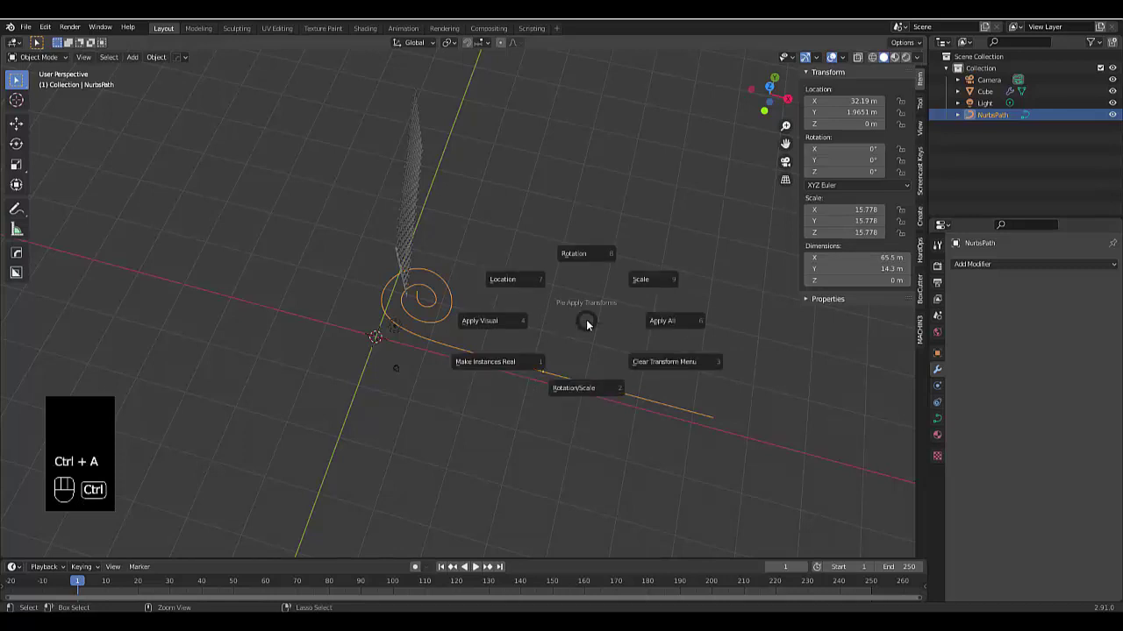
pyautogui.click(628, 288)
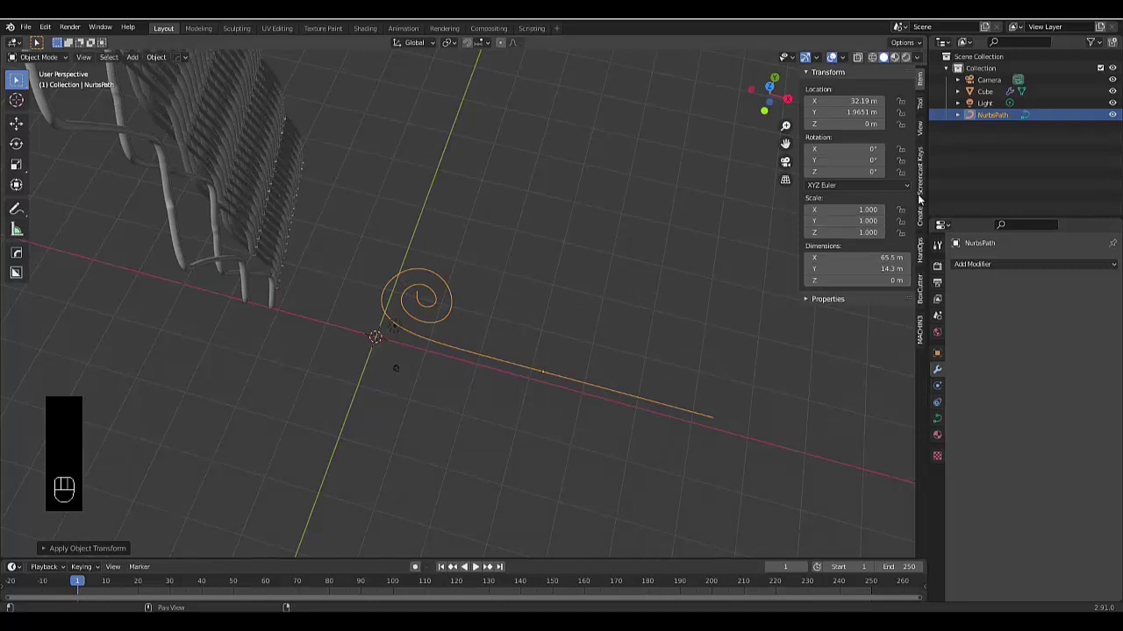
# - Apply the location and rotation of the spiral path
pyautogui.hotkey('ctrl', 'a')
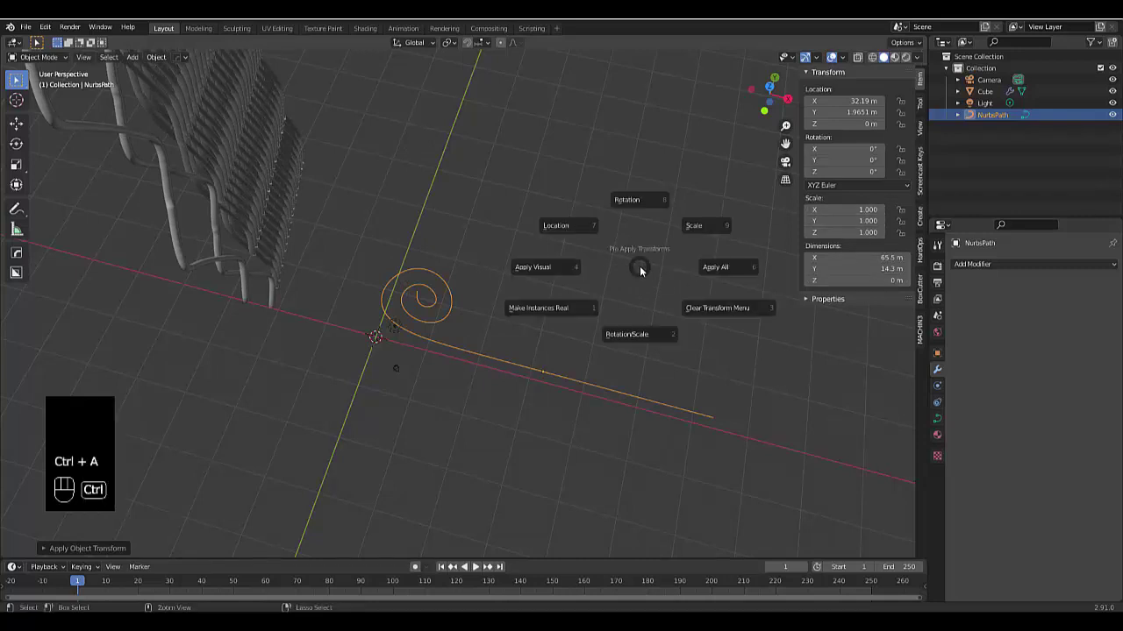
pyautogui.click(586, 239)
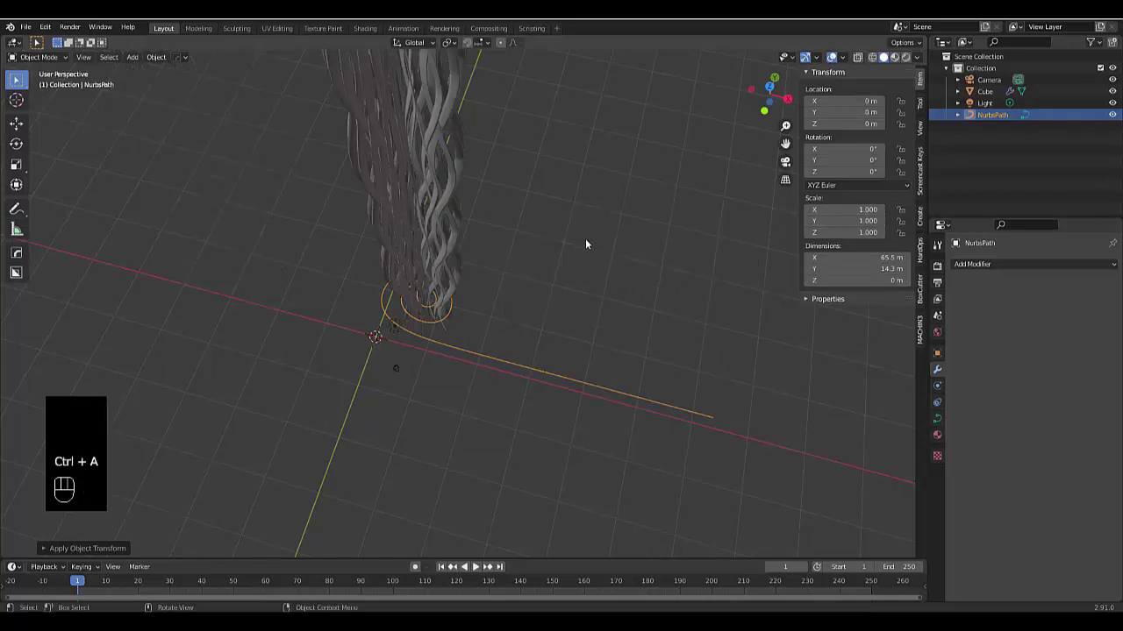
pyautogui.hotkey('ctrl', 'a')
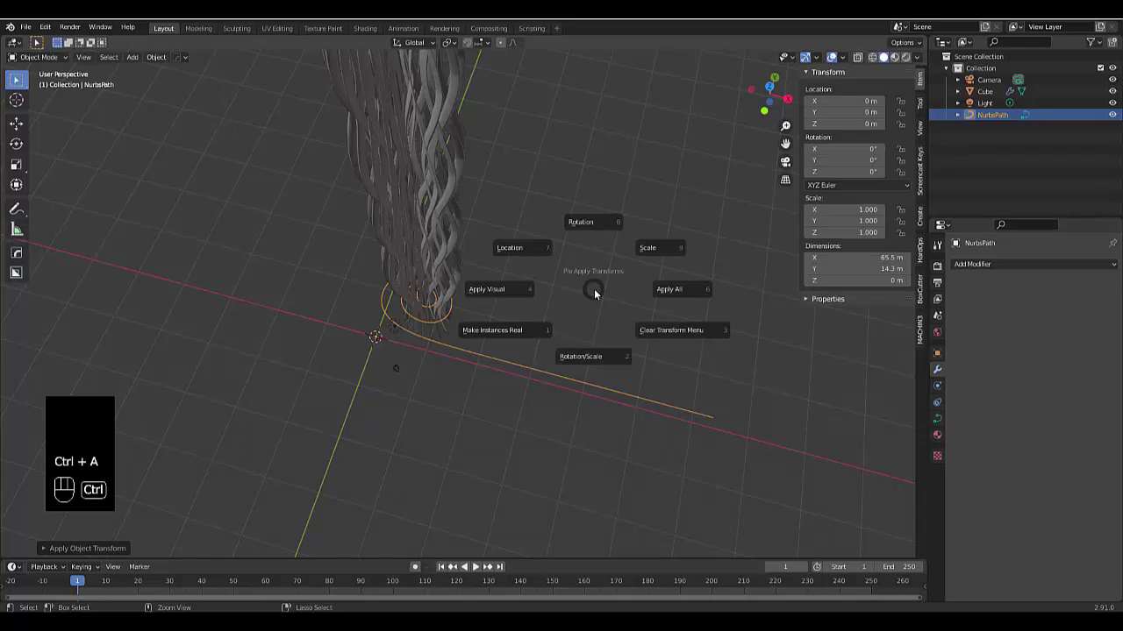
pyautogui.click(599, 240)
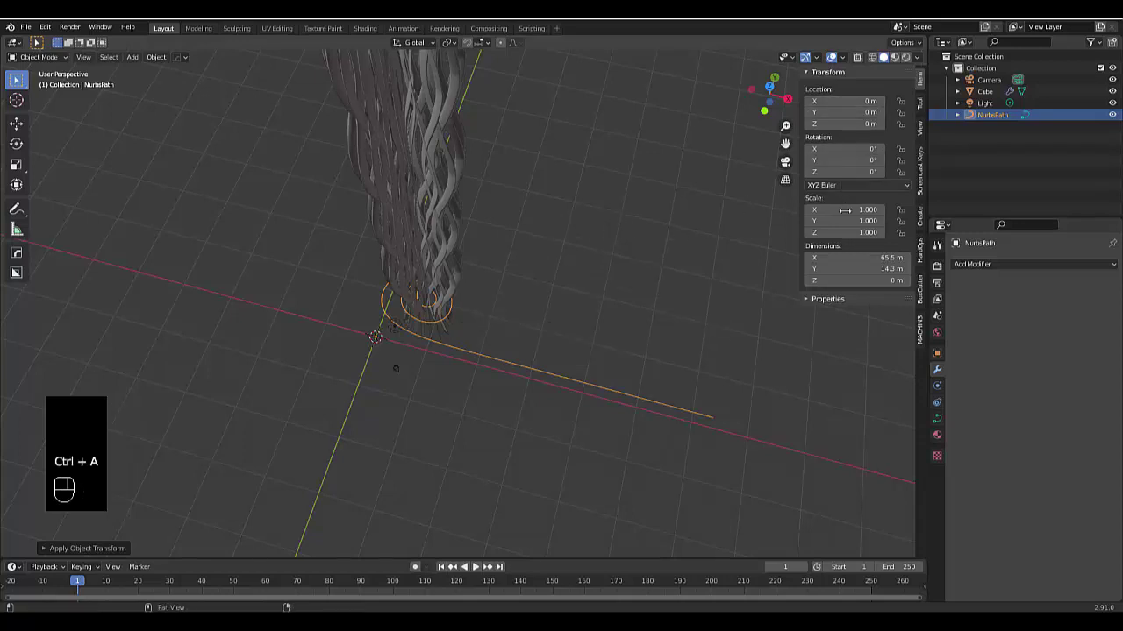
# - Collapse the fence's Curve modifier settings and set the fence-length Array's count to 200
pyautogui.moveTo(775, 307); pyautogui.dragTo(438, 353, button='middle')
pyautogui.scroll(-6, 417, 340)
pyautogui.scroll(8, 417, 347)
pyautogui.scroll(-2, 438, 351)
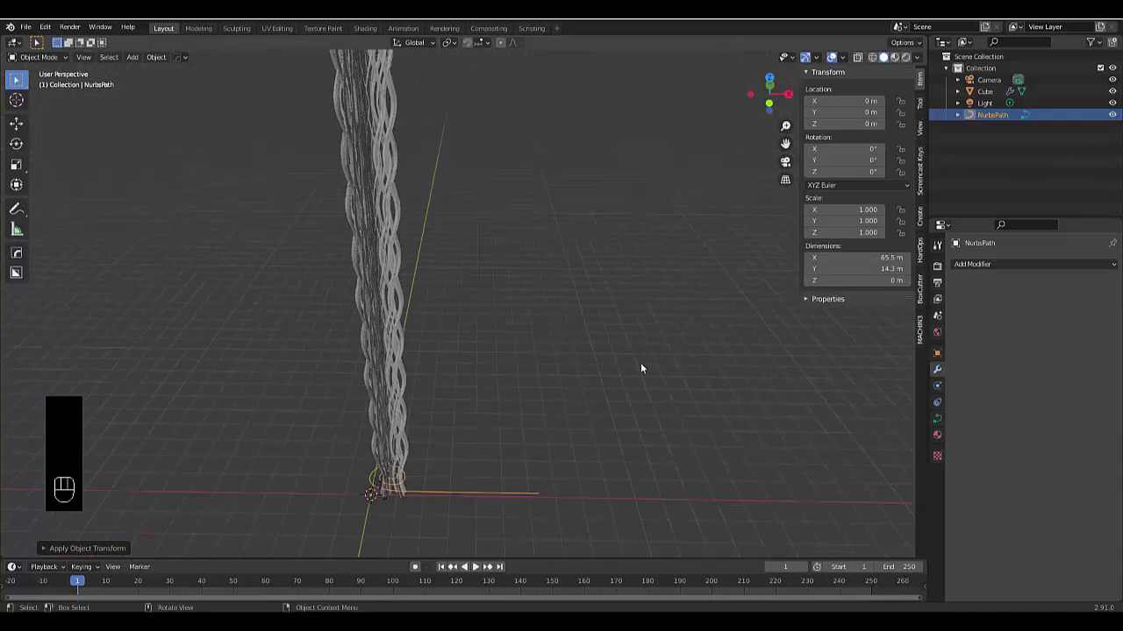
pyautogui.click(364, 342)
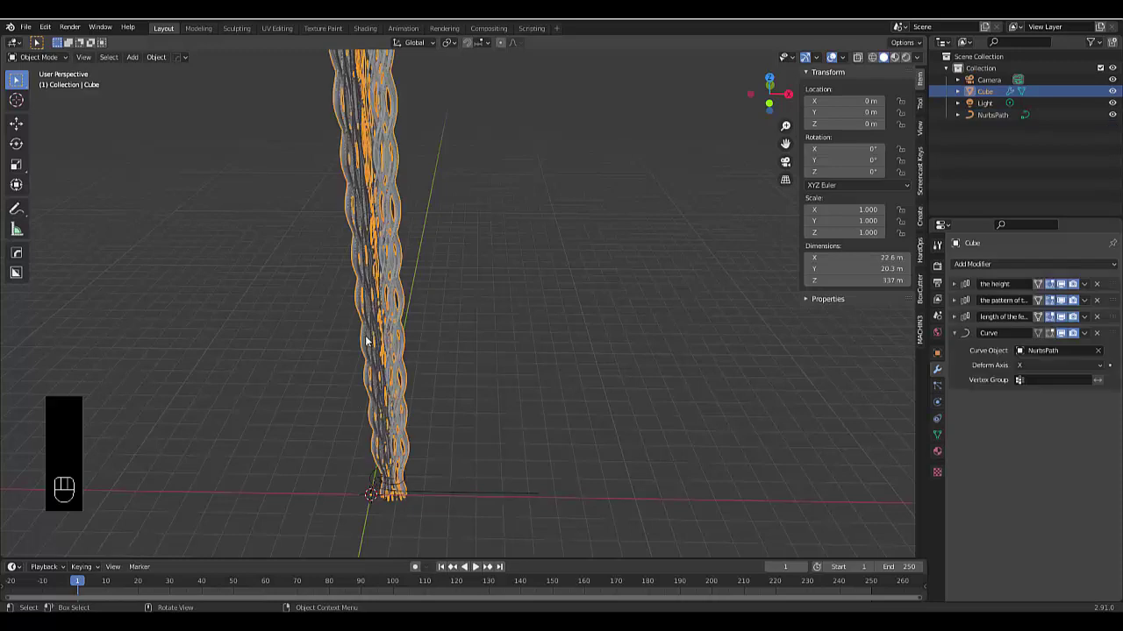
pyautogui.click(954, 332)
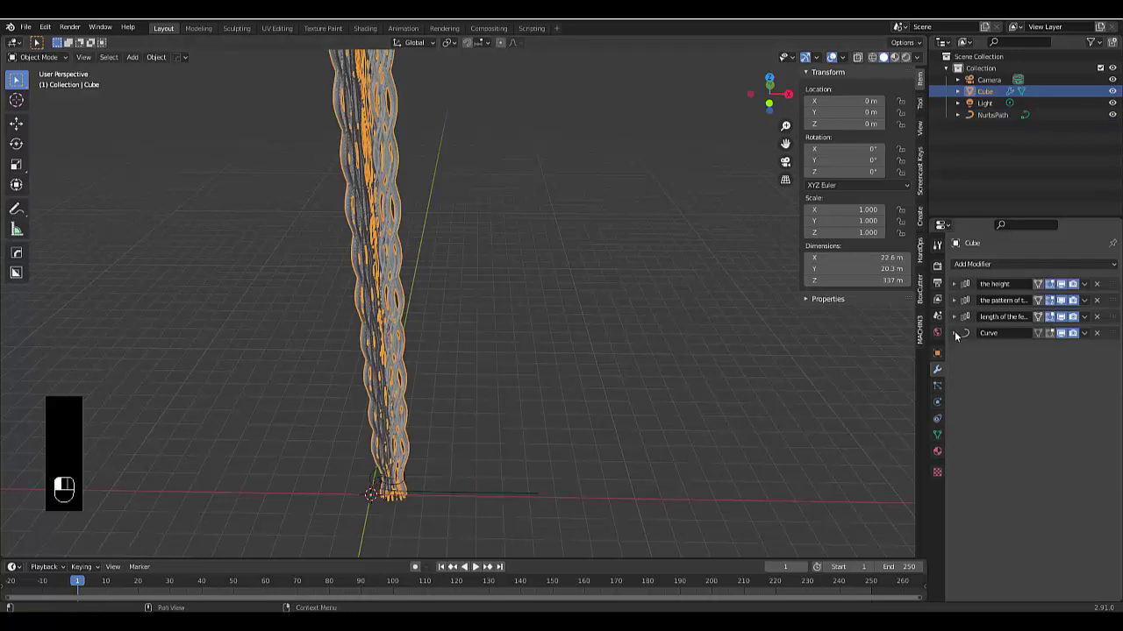
pyautogui.click(955, 317)
pyautogui.moveTo(1048, 349); pyautogui.dragTo(1096, 349)
pyautogui.doubleClick(1045, 348)
pyautogui.write('40')
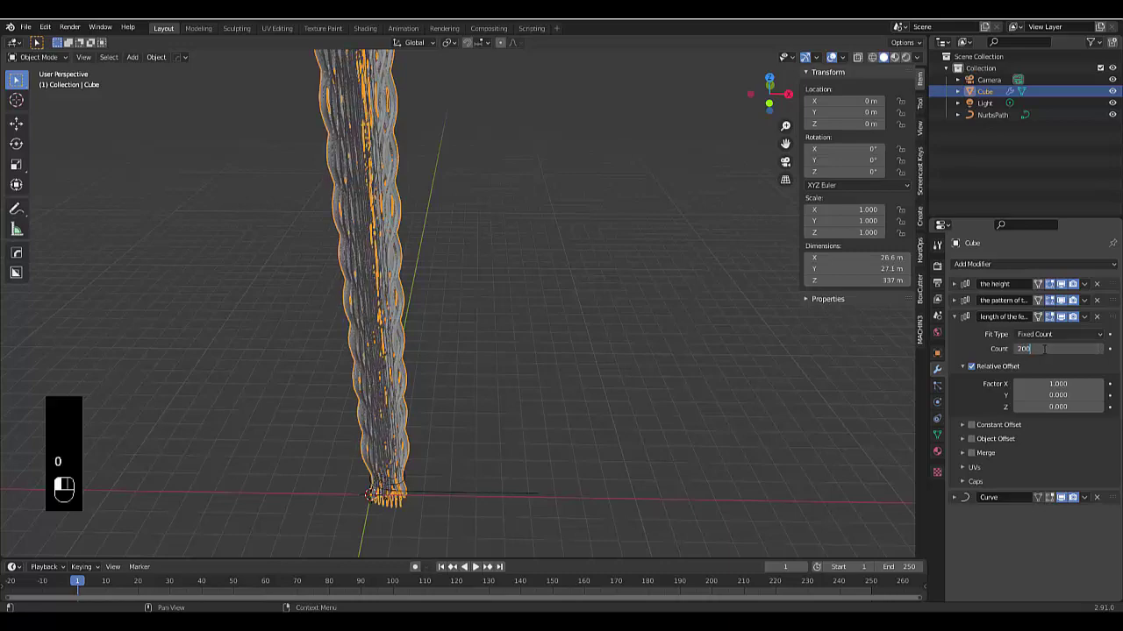
pyautogui.press('Return')
# - Inspect the fence's undeformed wire pattern in Edit Mode and return to Object Mode
pyautogui.moveTo(575, 433); pyautogui.dragTo(545, 407, button='middle')
pyautogui.press('Tab')
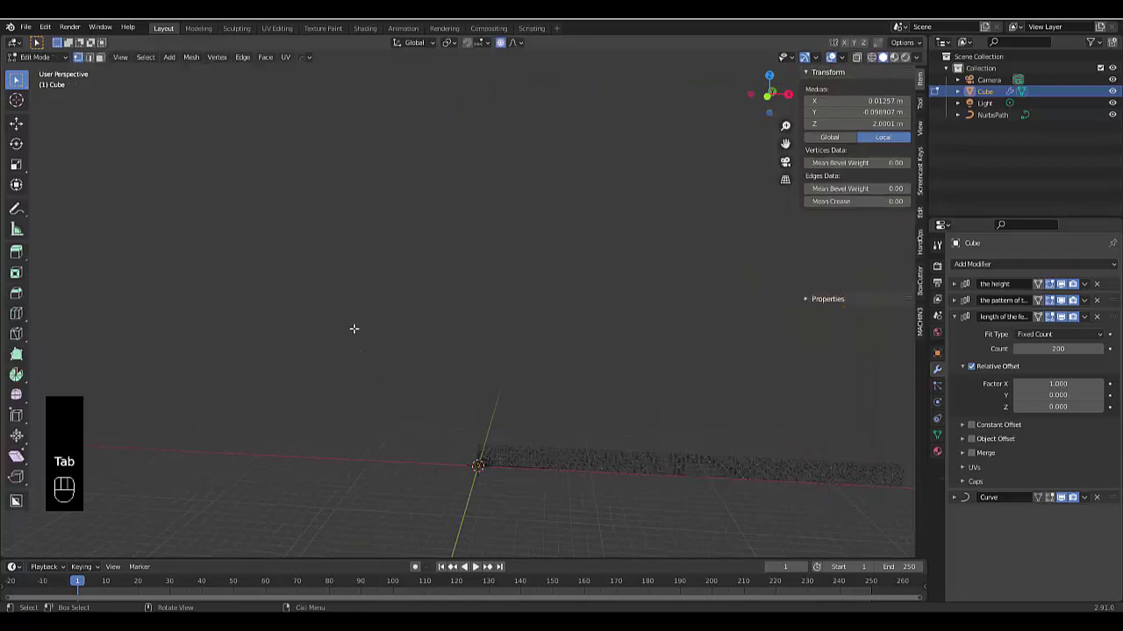
pyautogui.moveTo(589, 456); pyautogui.dragTo(475, 360, button='middle')
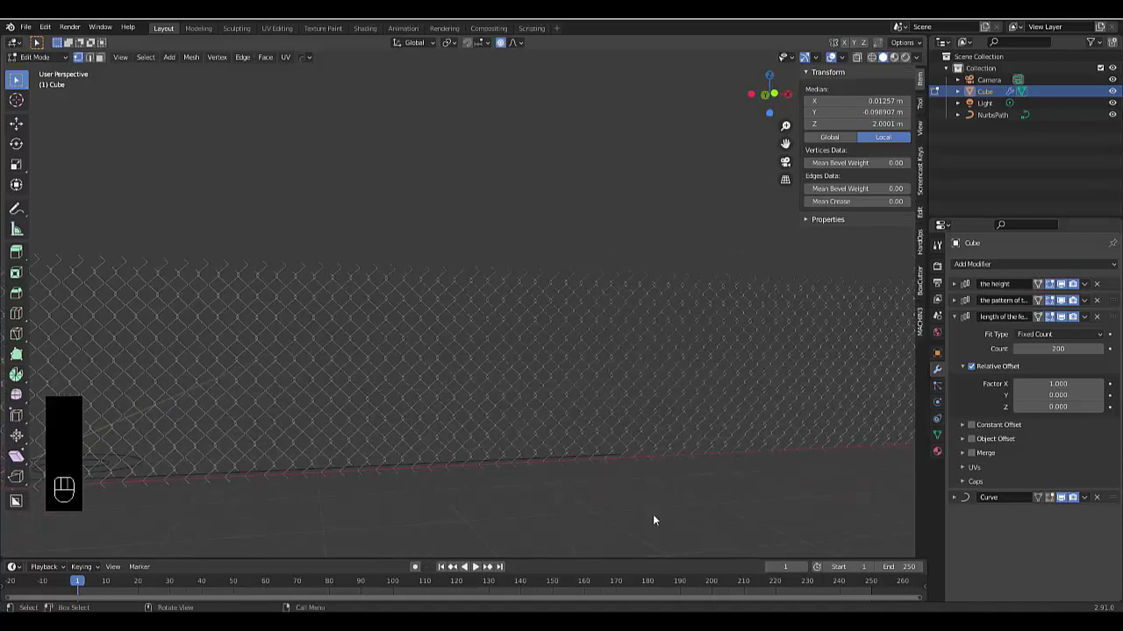
pyautogui.press('Tab')
pyautogui.scroll(-5, 605, 486)
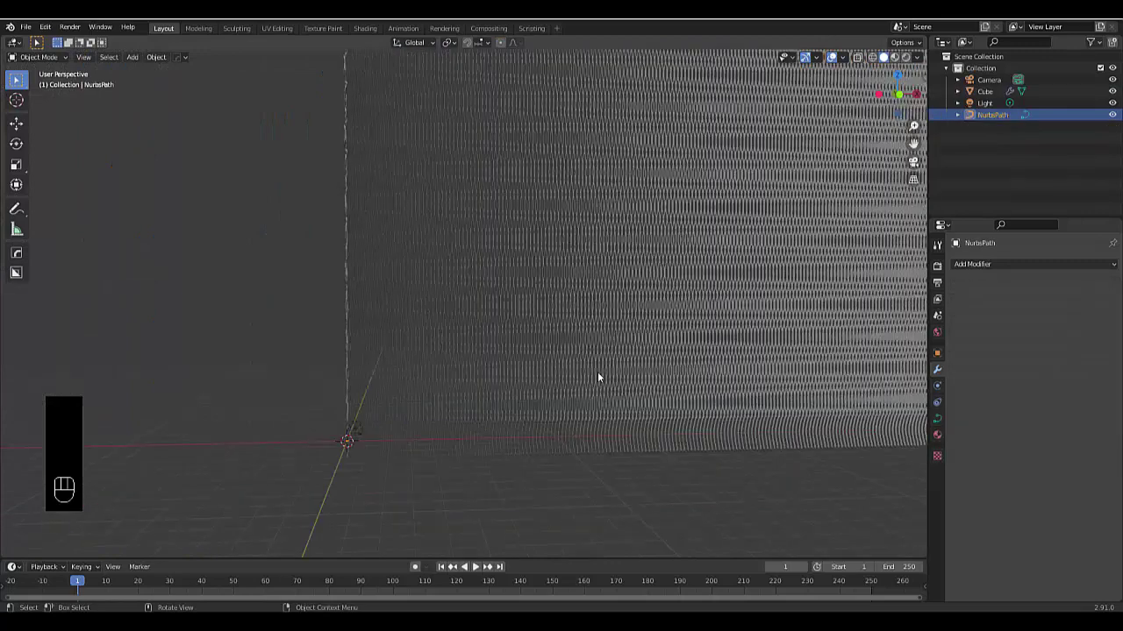
# - Delete the old NurbsPath curve from the scene
pyautogui.scroll(-2, 498, 415)
pyautogui.scroll(2, 498, 416)
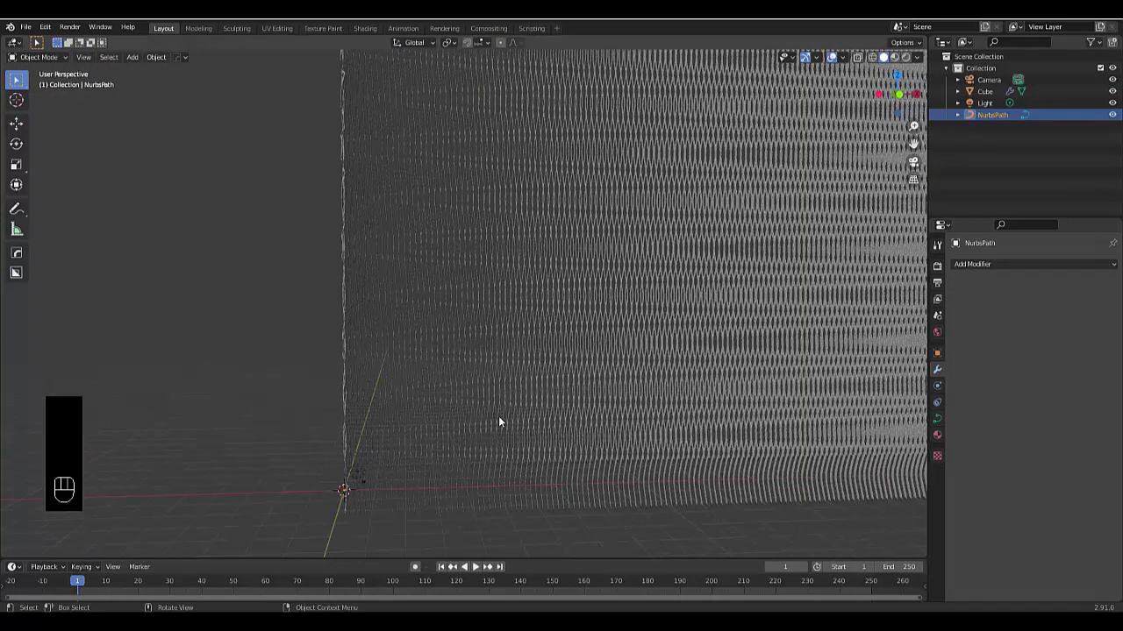
pyautogui.press('KP_7')
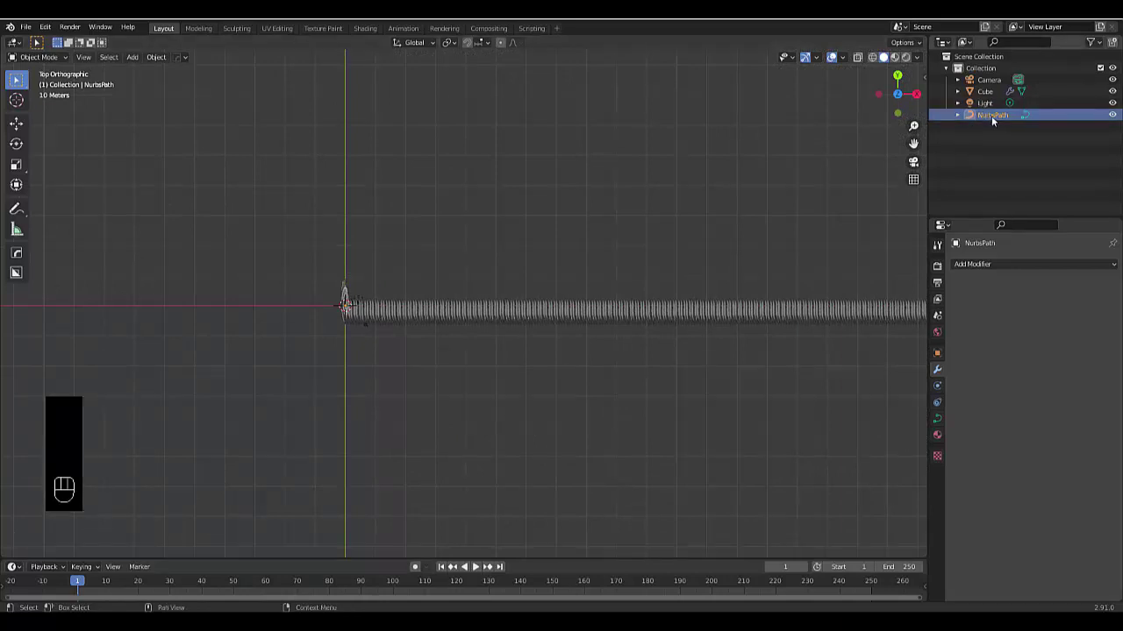
pyautogui.press('x')
pyautogui.press('x')
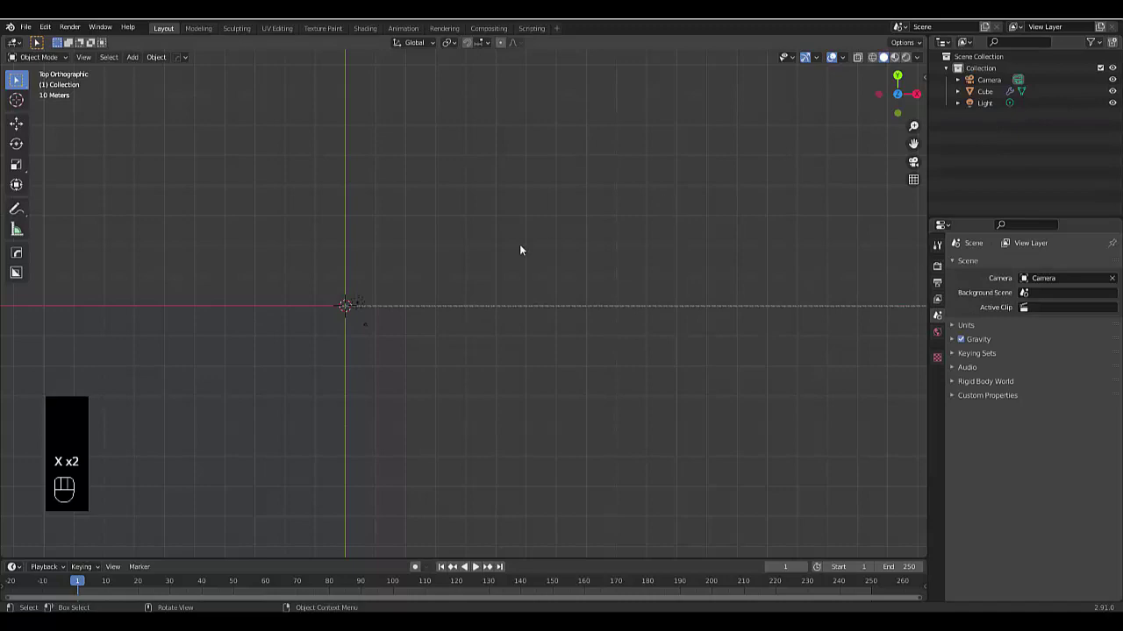
# - Add a new Path curve at the 3D cursor while looking from the top view
pyautogui.moveTo(343, 301); pyautogui.dragTo(483, 466, button='middle')
pyautogui.scroll(5, 452, 474)
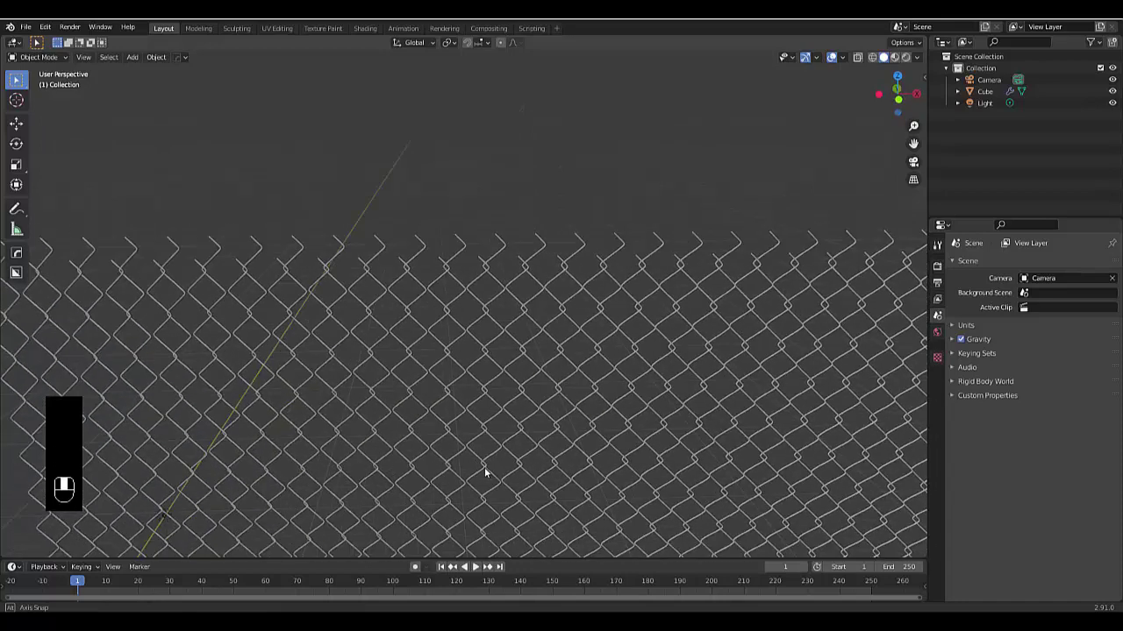
pyautogui.scroll(-6, 487, 472)
pyautogui.press('KP_7')
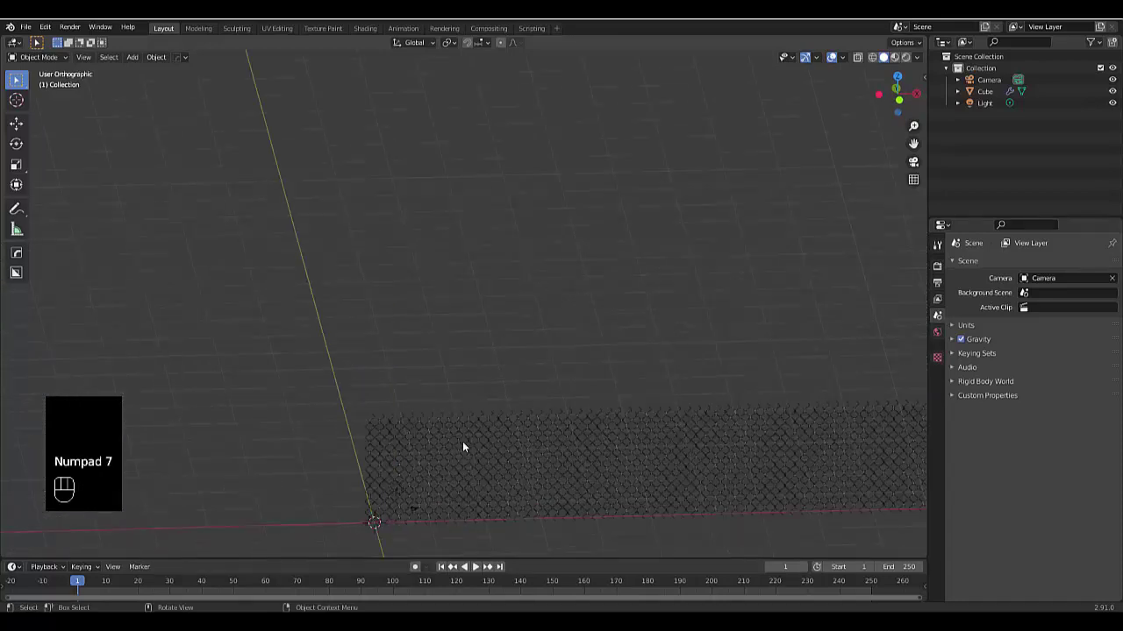
pyautogui.hotkey('shift', 'a')
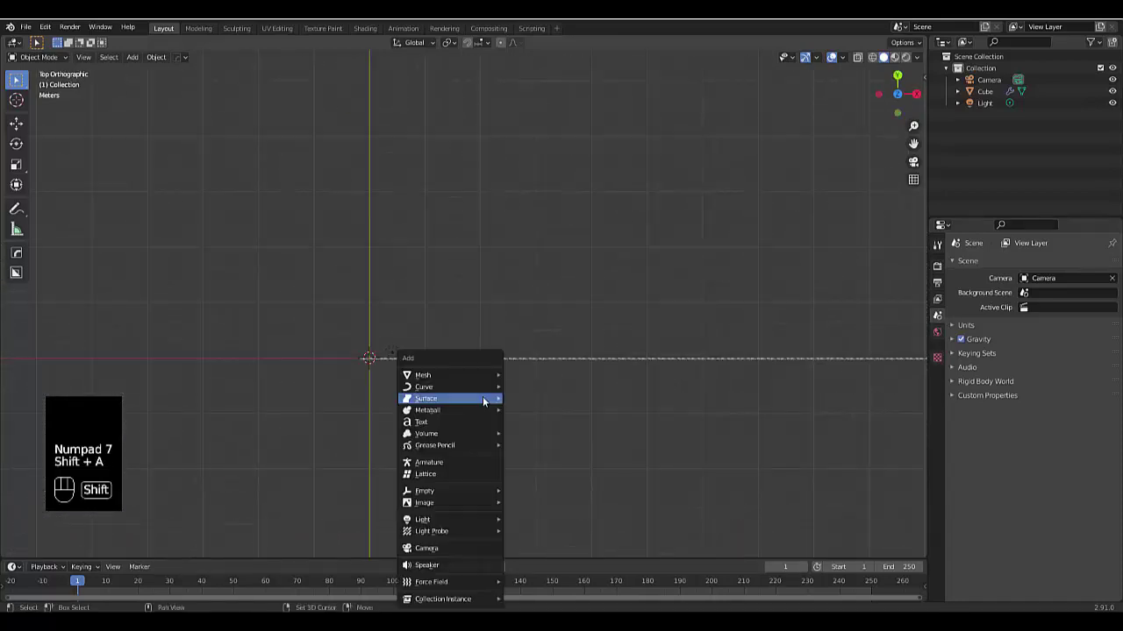
pyautogui.moveTo(452, 387)
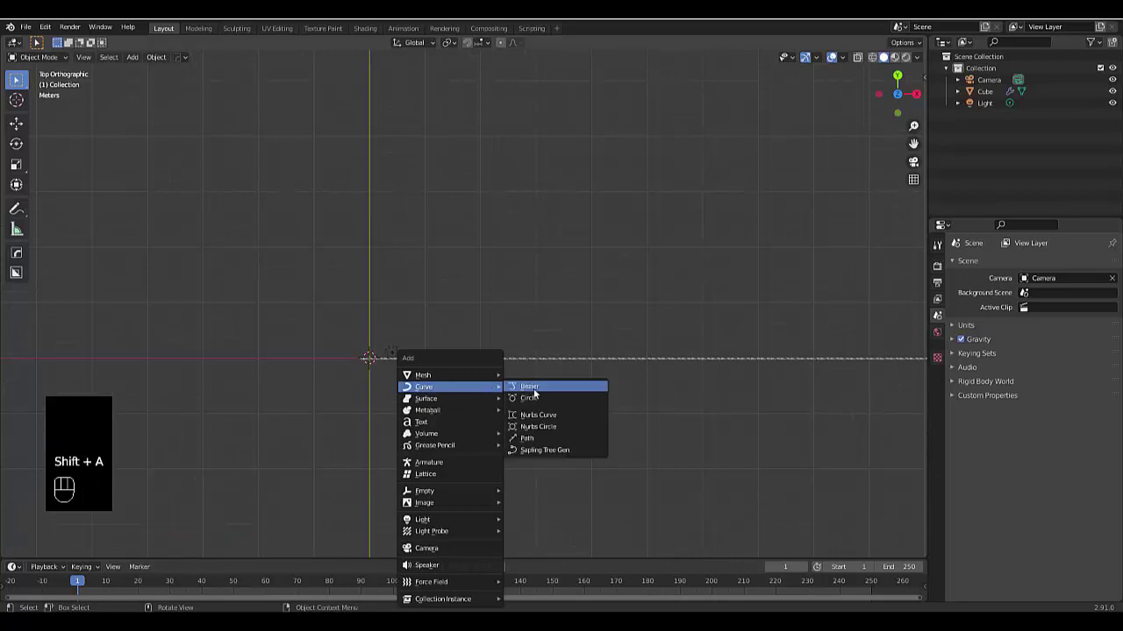
pyautogui.click(540, 438)
pyautogui.scroll(2, 432, 336)
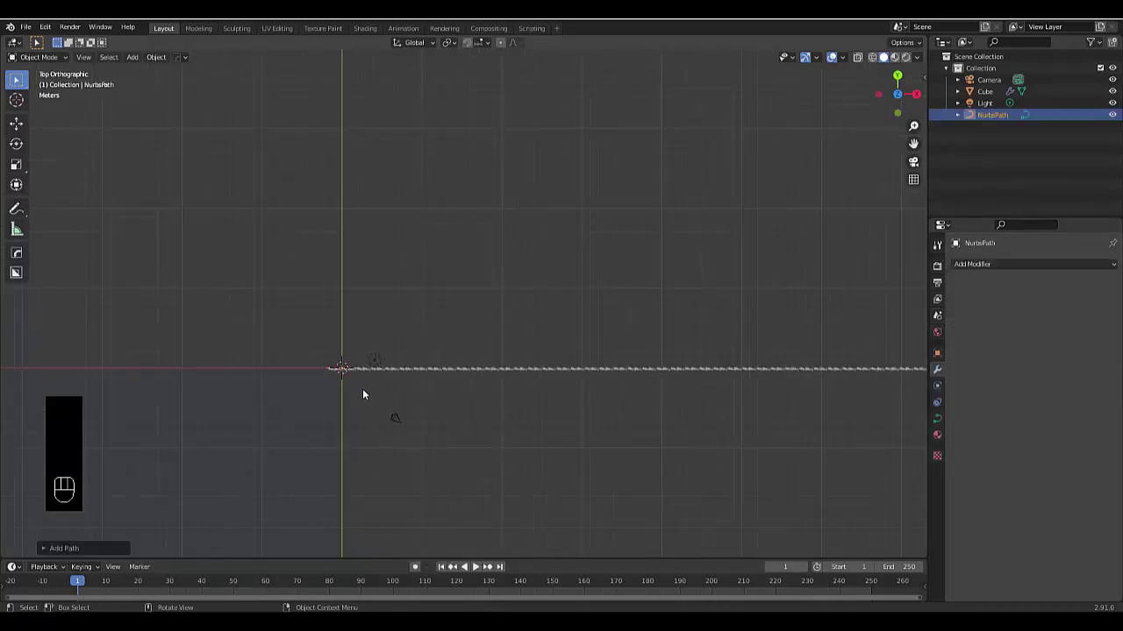
pyautogui.scroll(3, 180, 344)
# - Enter Edit Mode on the new path and scale its points up by about 21 times and again by about 2 times
pyautogui.press('Tab')
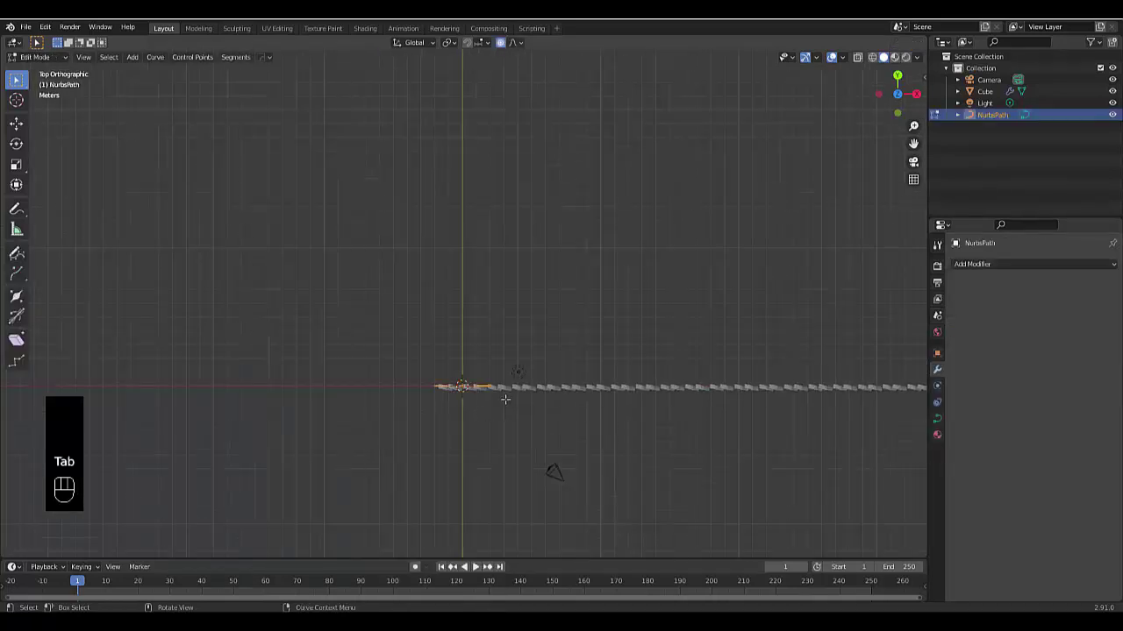
pyautogui.scroll(-3, 462, 393)
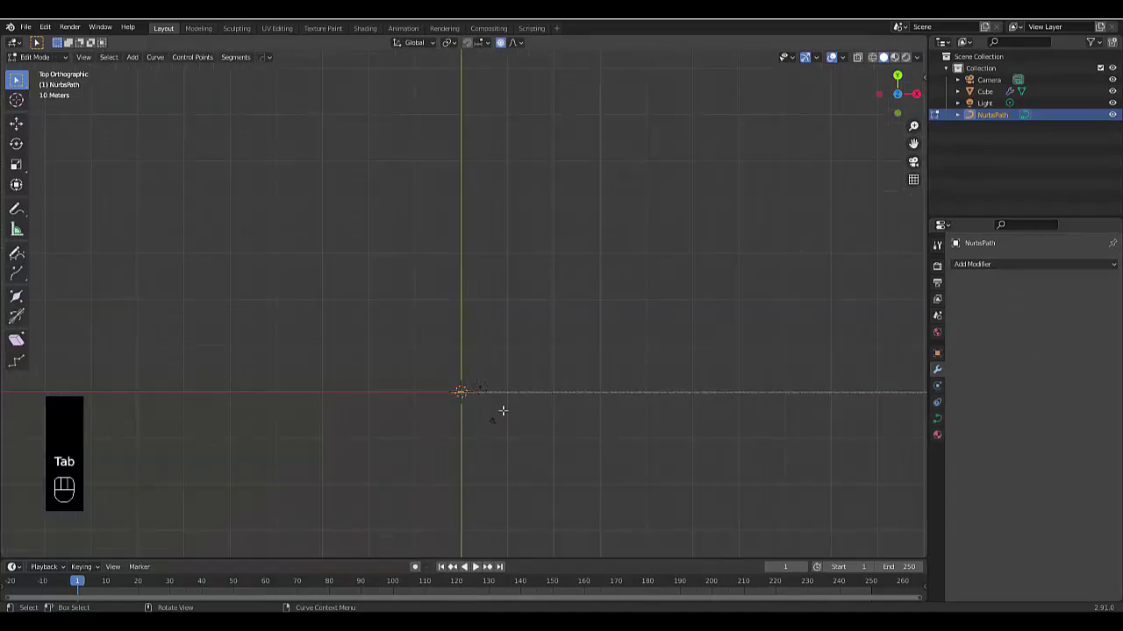
pyautogui.press('s')
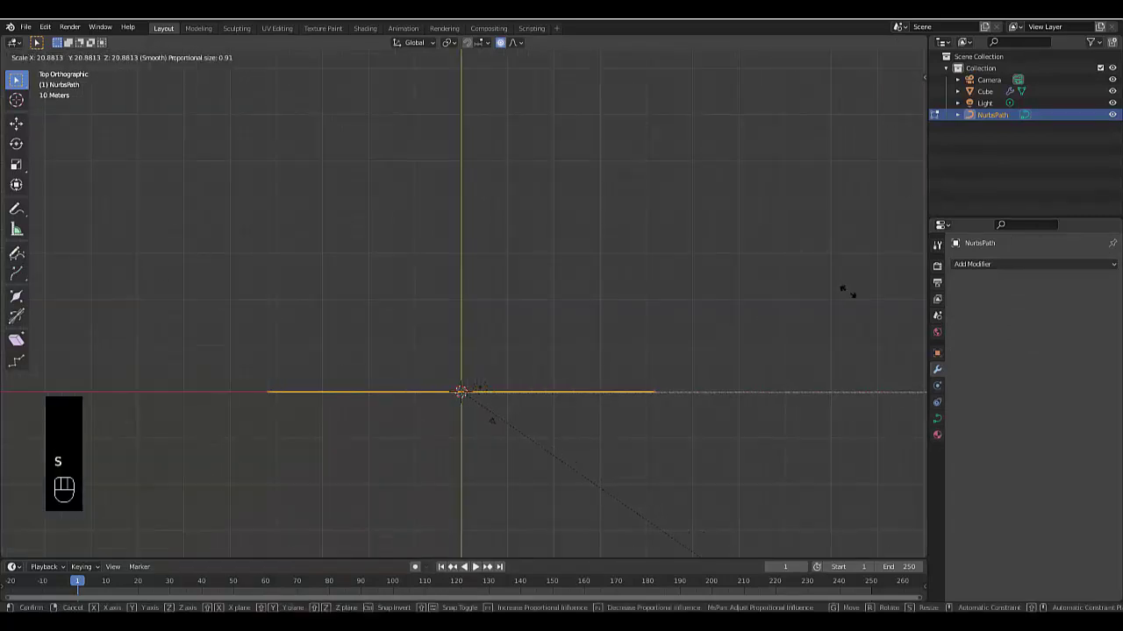
pyautogui.click(844, 293)
pyautogui.press('s')
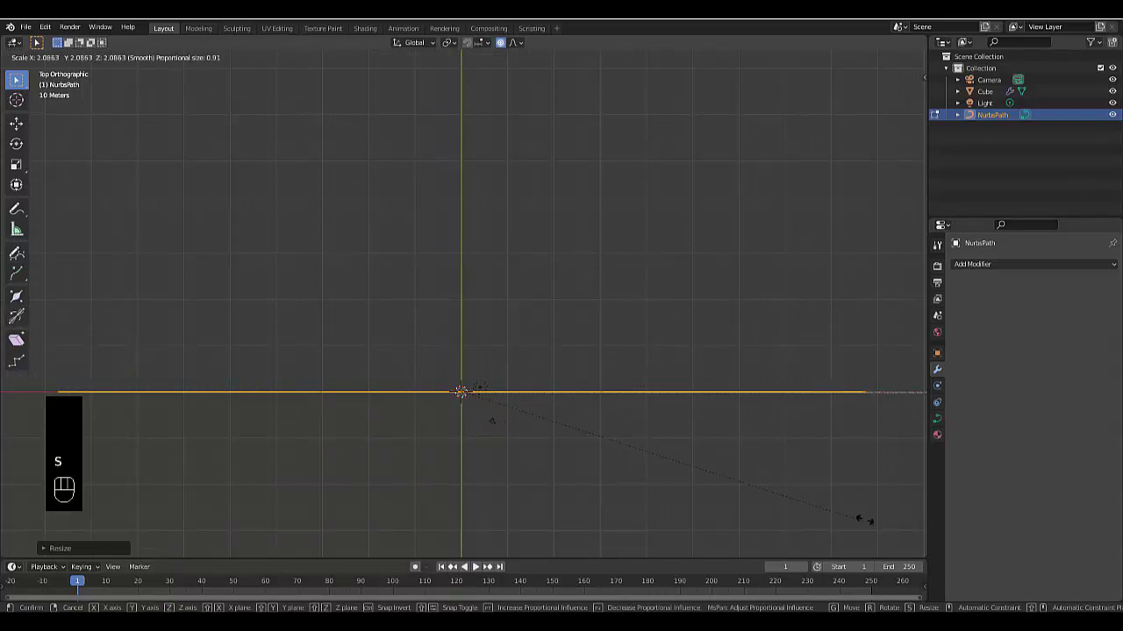
pyautogui.click(795, 501)
pyautogui.press('g')
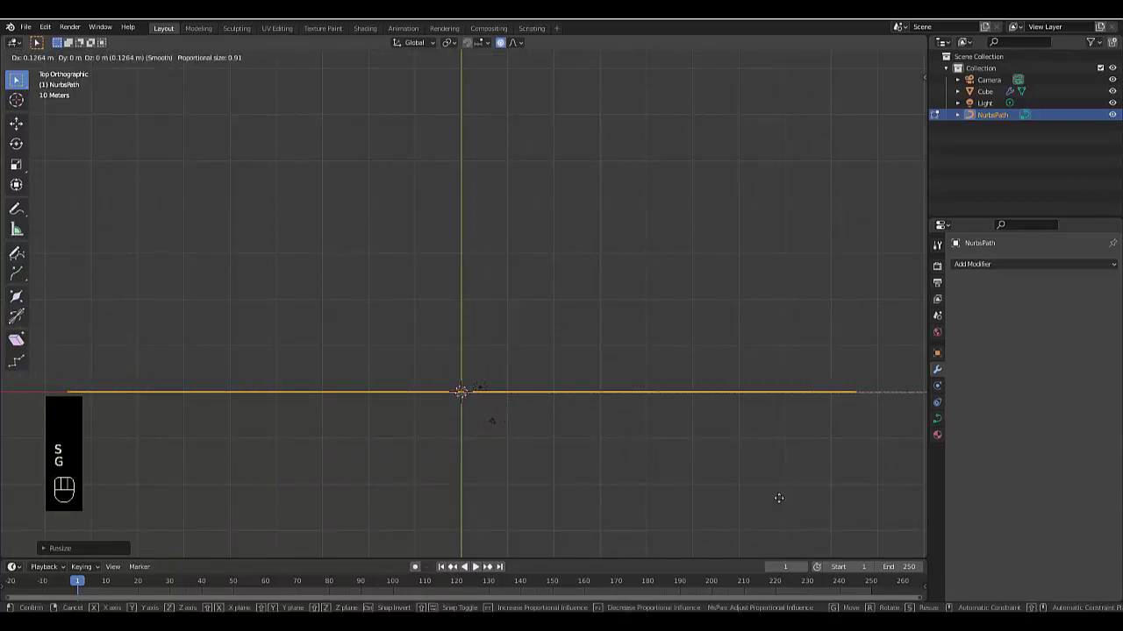
pyautogui.press('x')
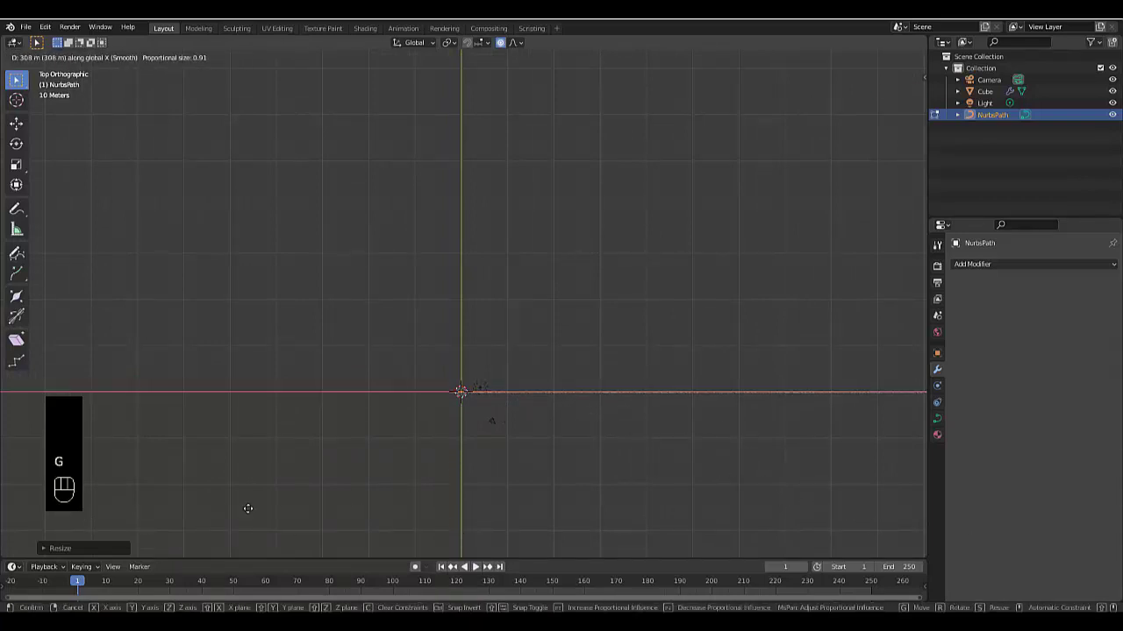
pyautogui.click(308, 449)
# - Move all of the path's points along the X axis until its start lies about 20 m to the positive side of the origin
pyautogui.press('g')
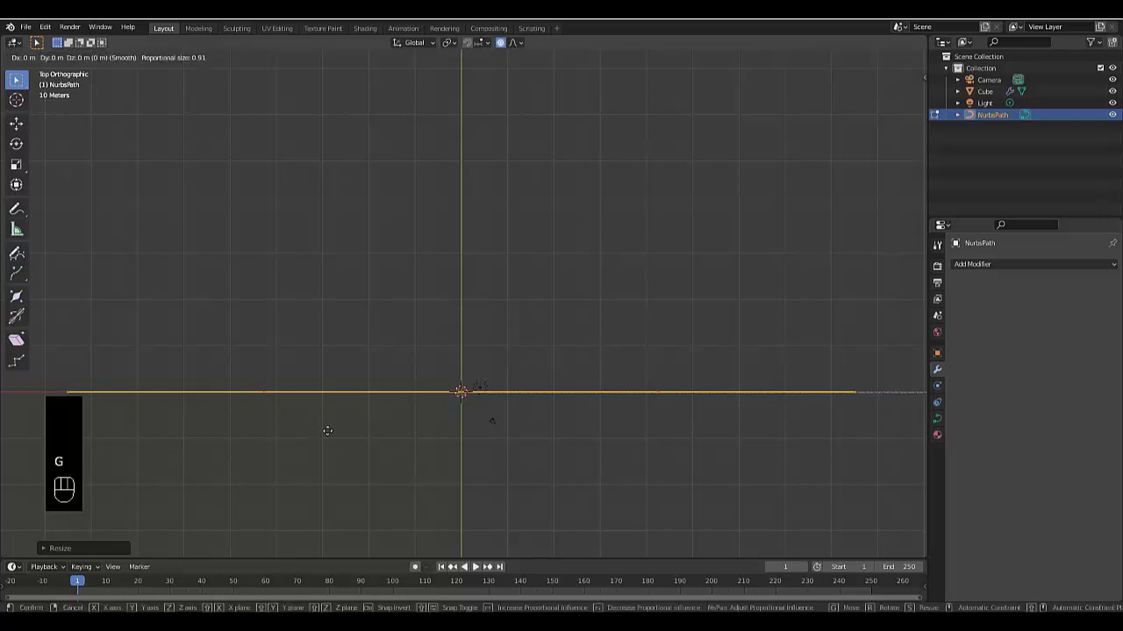
pyautogui.press('x')
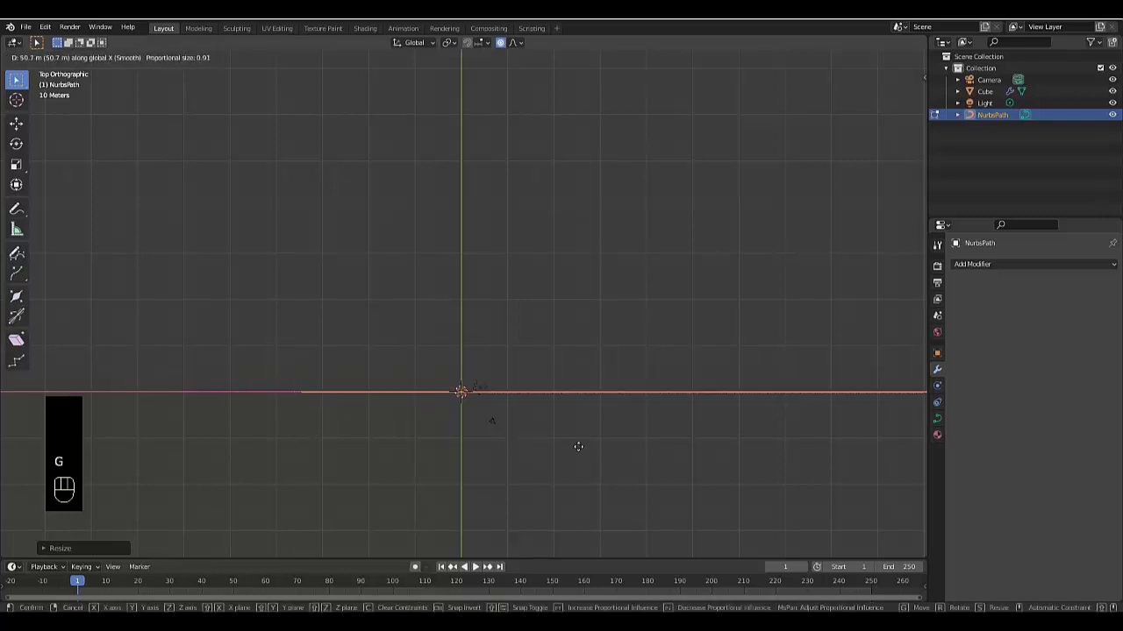
pyautogui.click(795, 453)
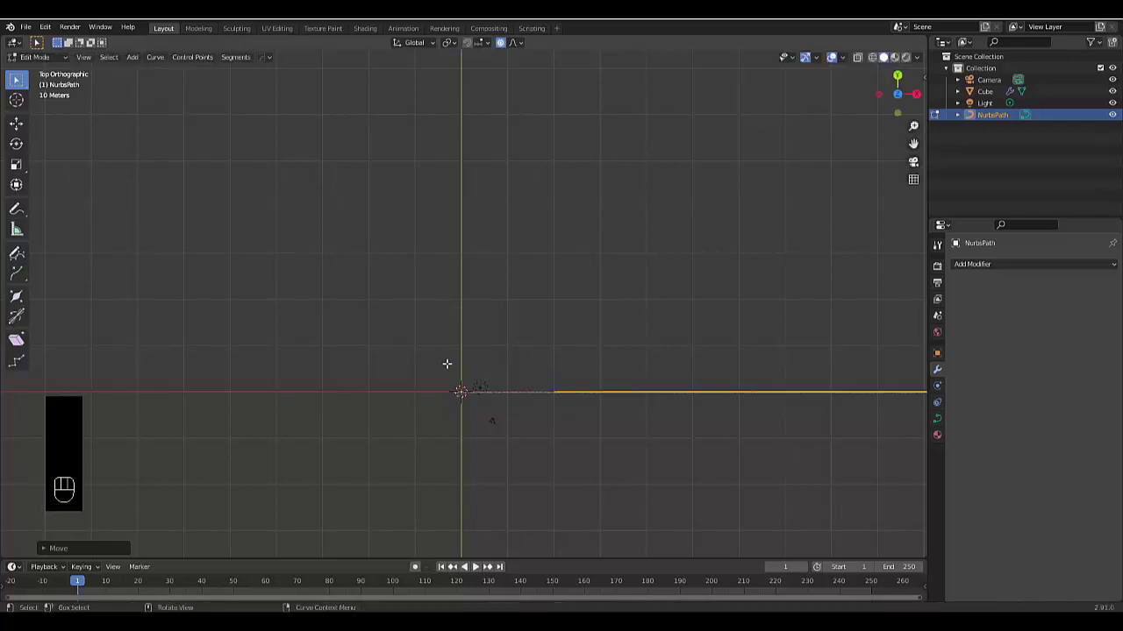
# - Extrude the path's start point eleven times into an inward clockwise spiral of about two turns on the positive Y side, and return to Object Mode
pyautogui.moveTo(528, 333); pyautogui.dragTo(604, 504)
pyautogui.press('e')
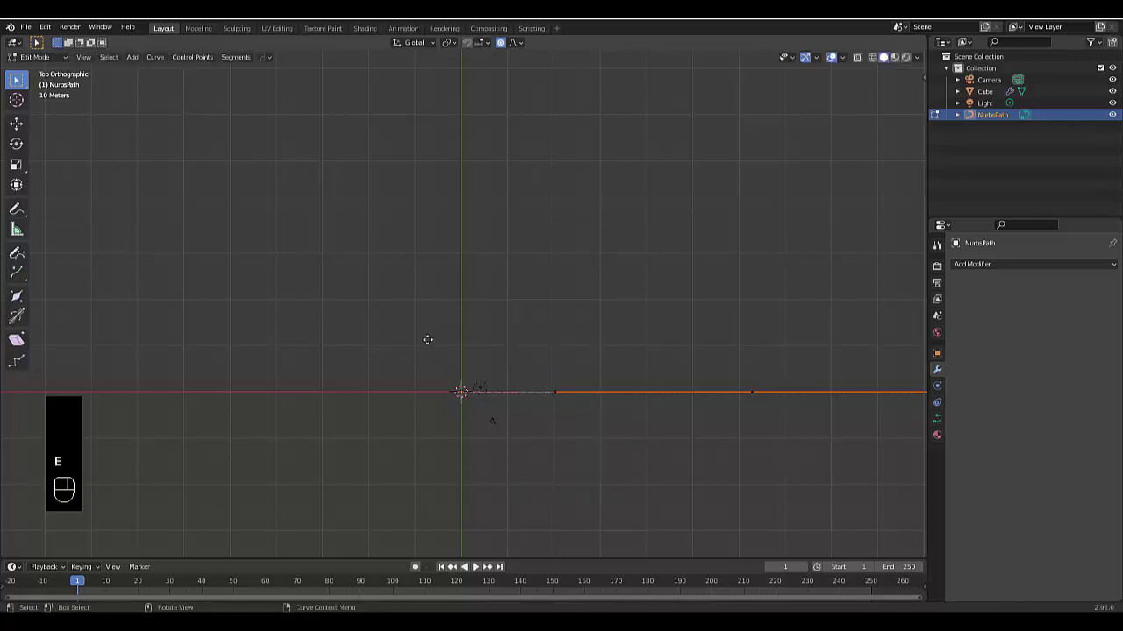
pyautogui.click(393, 338)
pyautogui.press('e')
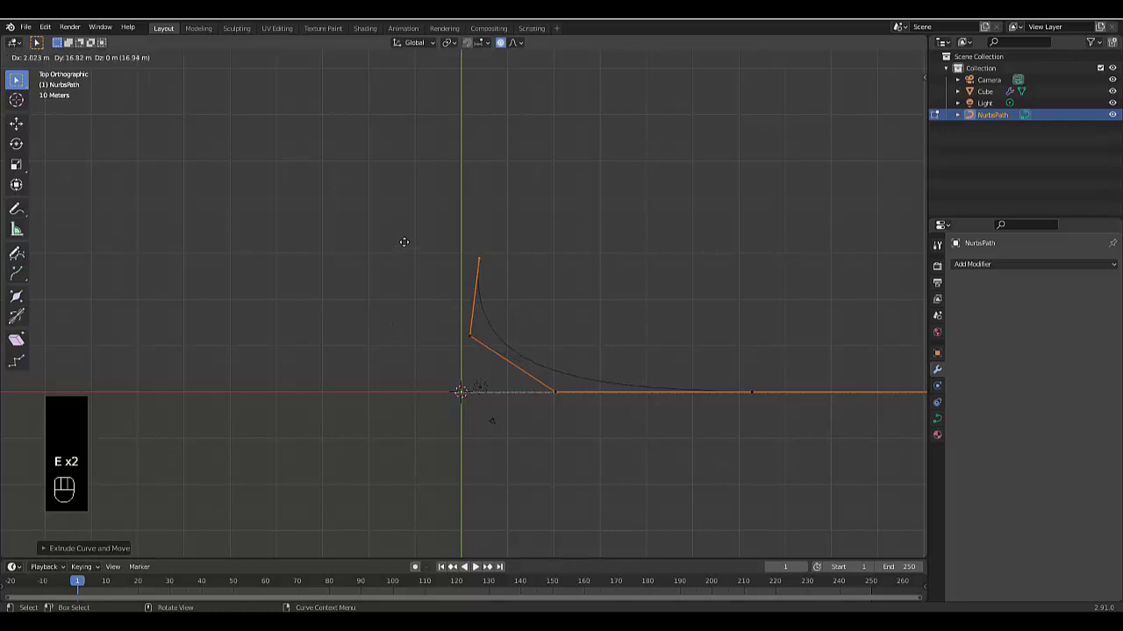
pyautogui.click(402, 244)
pyautogui.press('e')
pyautogui.click(526, 215)
pyautogui.press('e')
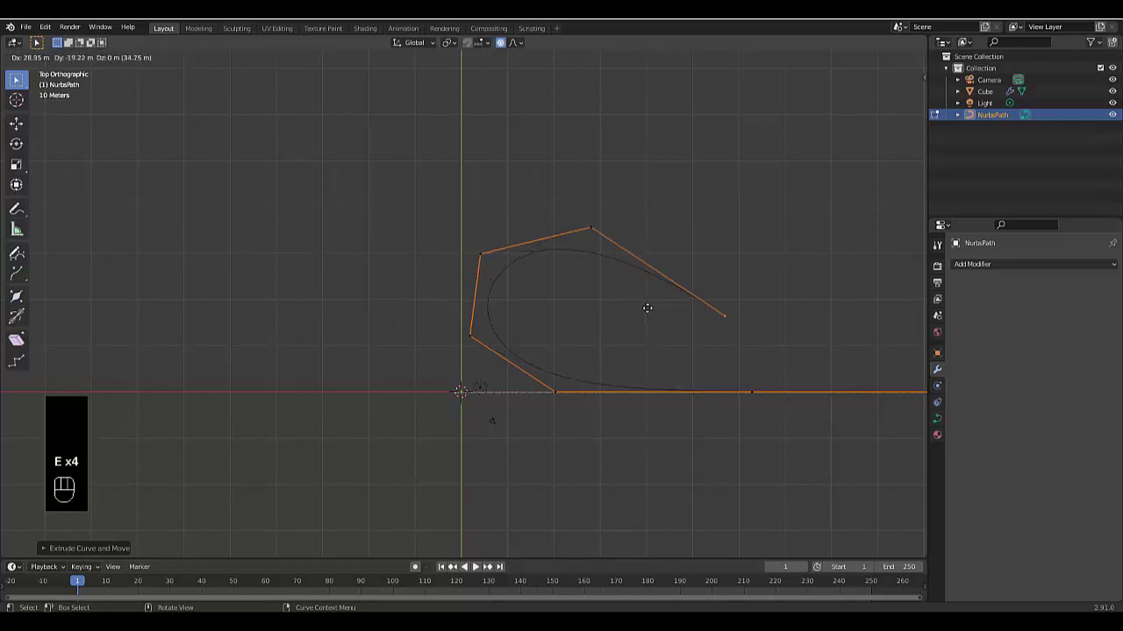
pyautogui.click(647, 306)
pyautogui.press('e')
pyautogui.click(596, 360)
pyautogui.press('e')
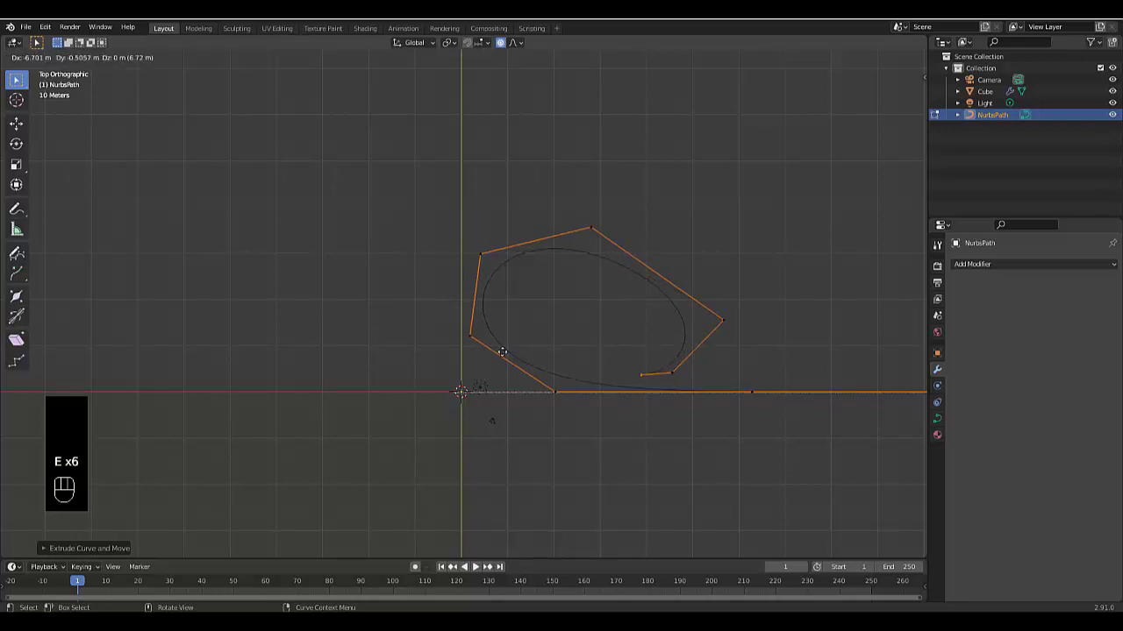
pyautogui.click(478, 333)
pyautogui.press('e')
pyautogui.click(442, 292)
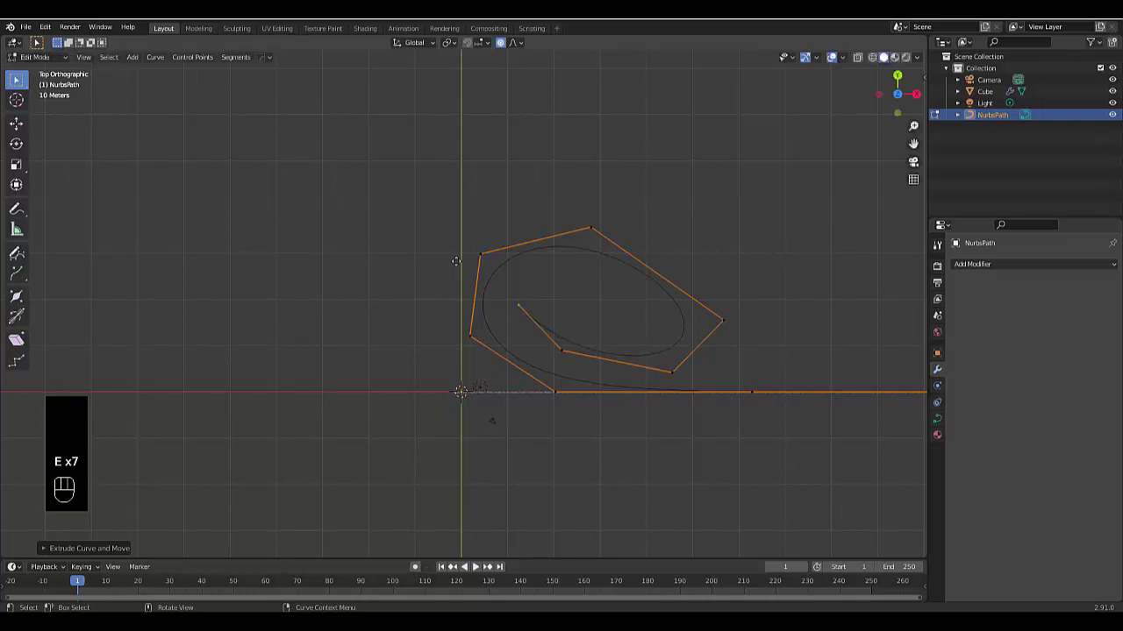
pyautogui.press('e')
pyautogui.click(497, 250)
pyautogui.press('e')
pyautogui.click(564, 283)
pyautogui.press('e')
pyautogui.click(551, 320)
pyautogui.press('e')
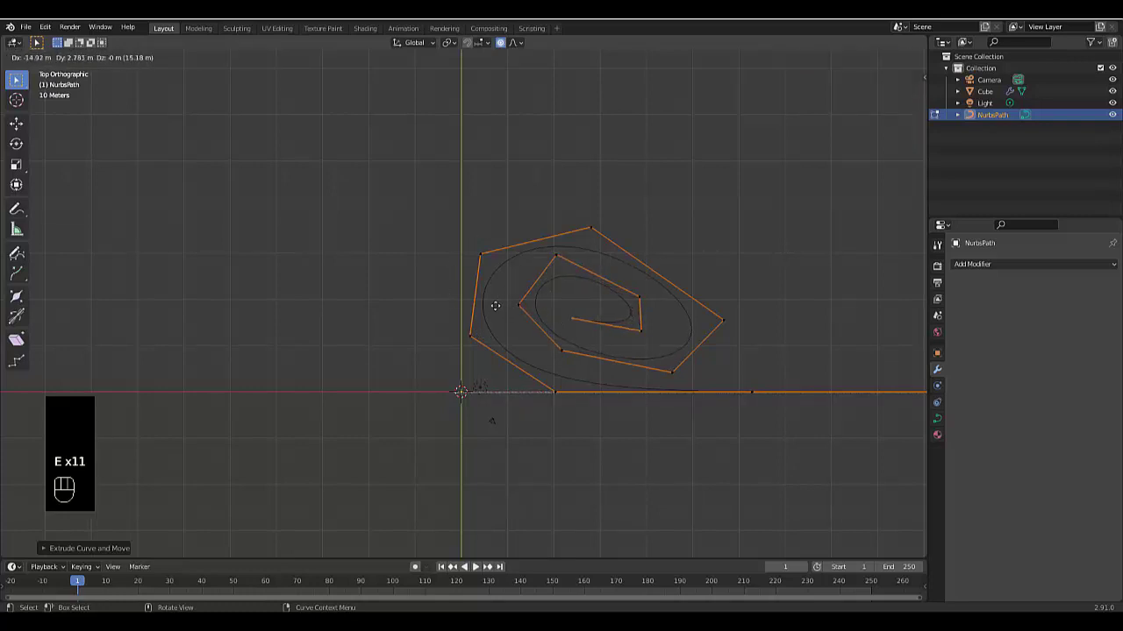
pyautogui.click(485, 307)
pyautogui.scroll(-3, 334, 348)
pyautogui.scroll(-2, 715, 447)
pyautogui.scroll(2, 671, 418)
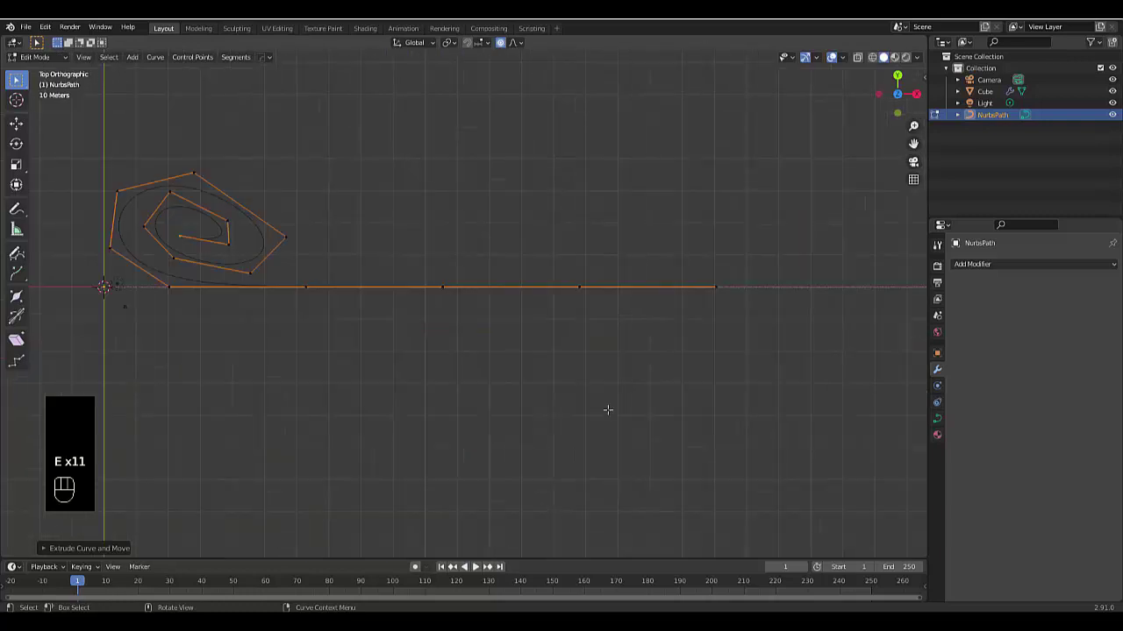
pyautogui.press('Tab')
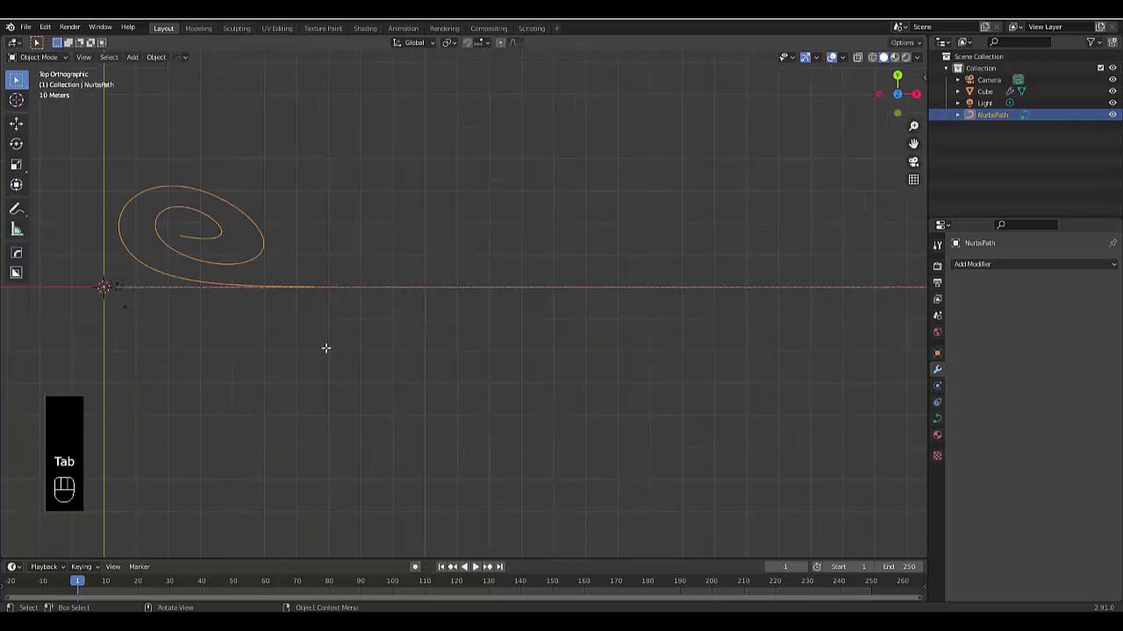
# - Select the fence and set NurbsPath as the curve object of its Curve modifier
pyautogui.click(177, 290)
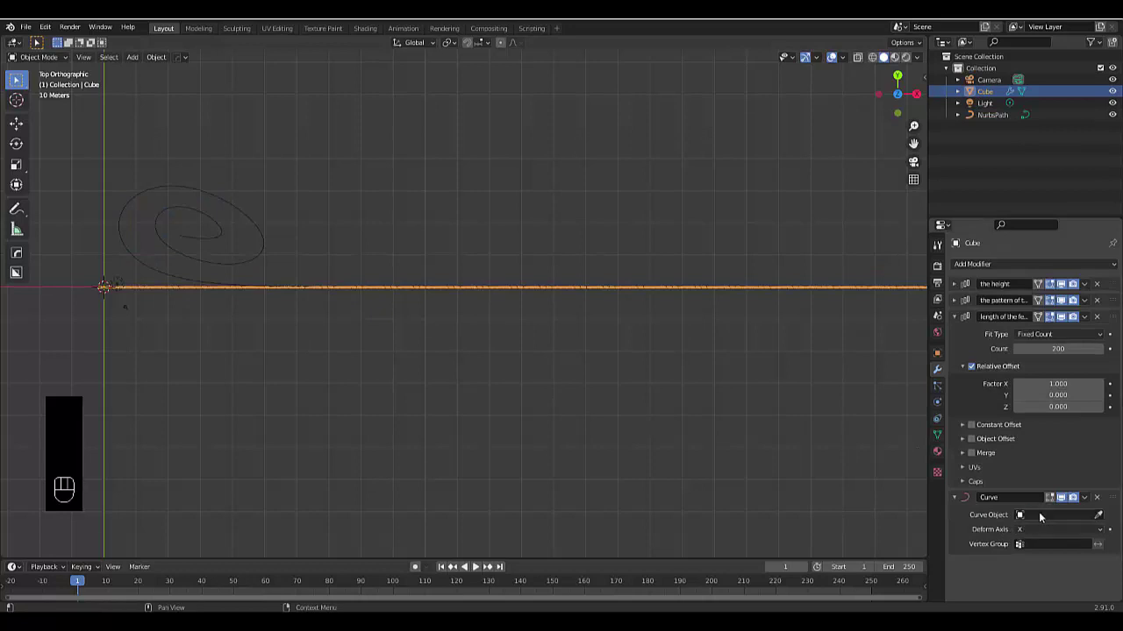
pyautogui.click(1040, 516)
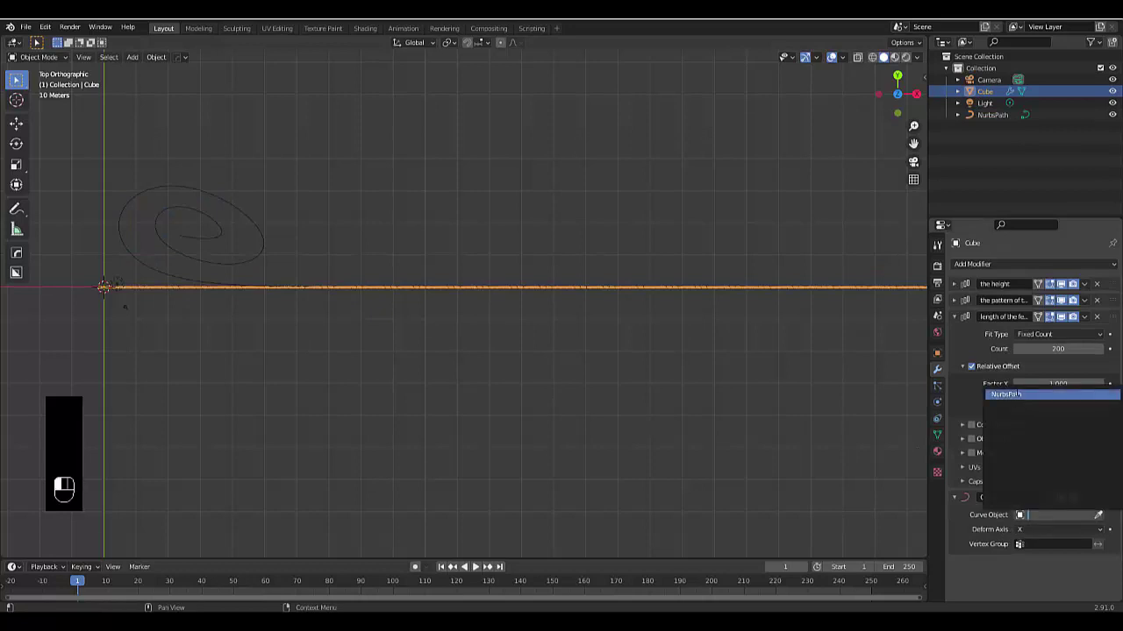
pyautogui.click(1017, 396)
# - Examine the fence's wire mesh along the straight run and the spiral end of the path from above and in perspective
pyautogui.scroll(6, 397, 273)
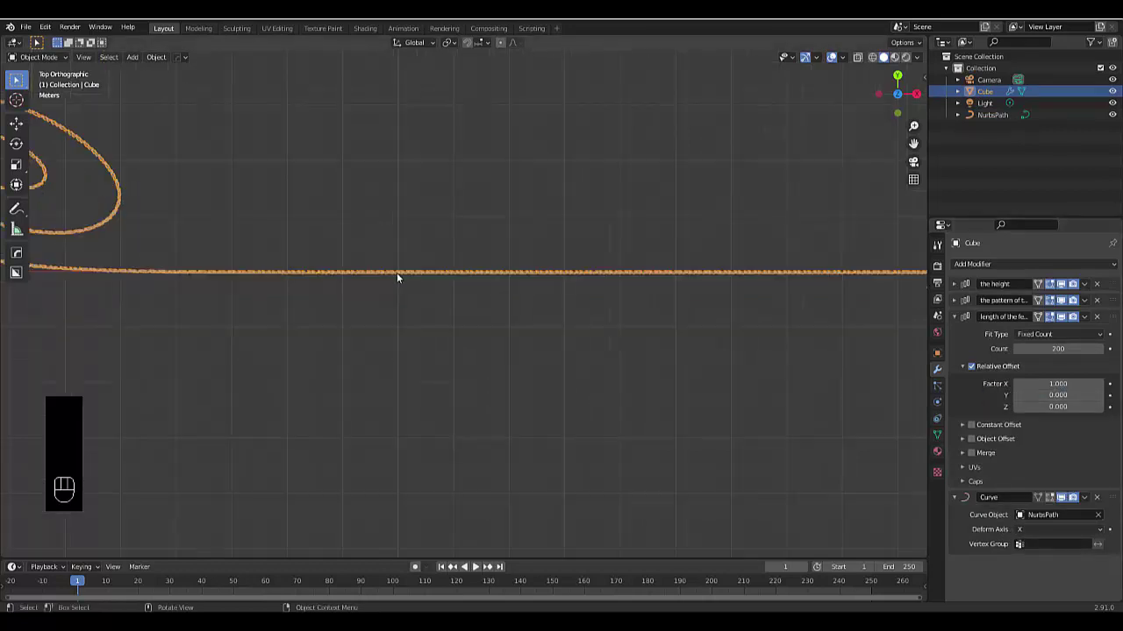
pyautogui.moveTo(367, 288); pyautogui.dragTo(397, 291, button='middle')
pyautogui.scroll(-2, 552, 321)
pyautogui.moveTo(552, 321); pyautogui.dragTo(253, 306, button='middle')
pyautogui.scroll(-2, 252, 306)
pyautogui.scroll(3, 769, 303)
pyautogui.moveTo(769, 303); pyautogui.dragTo(551, 349, button='middle')
pyautogui.click(508, 472)
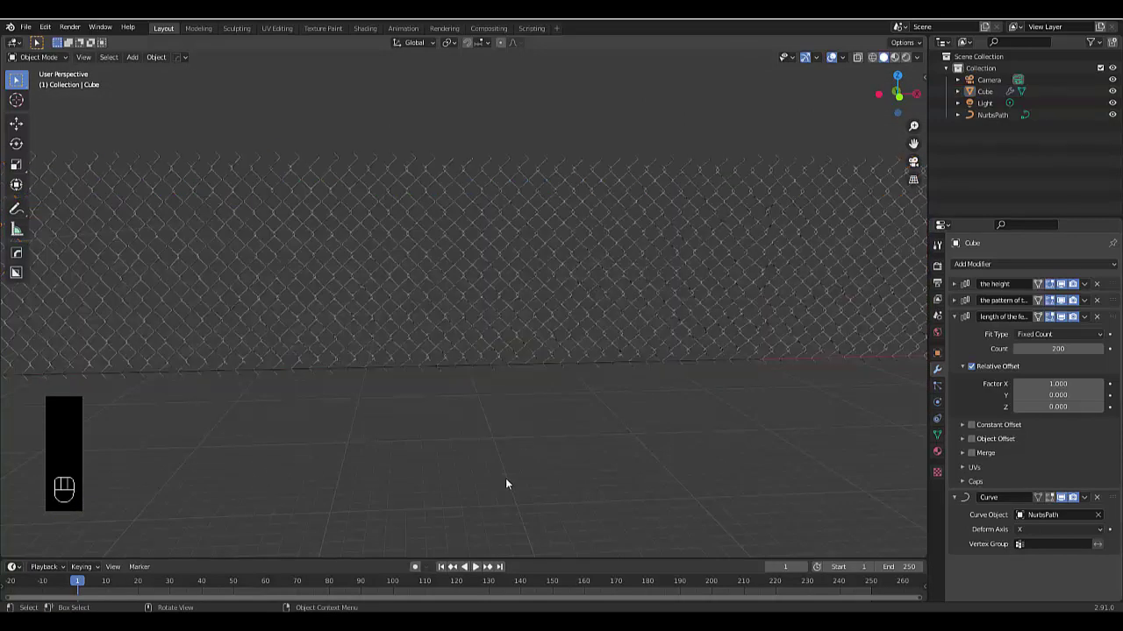
pyautogui.scroll(-4, 506, 478)
pyautogui.moveTo(760, 383); pyautogui.dragTo(521, 385, button='middle')
# - Add a plane mesh at the origin from the top view
pyautogui.press('KP_7')
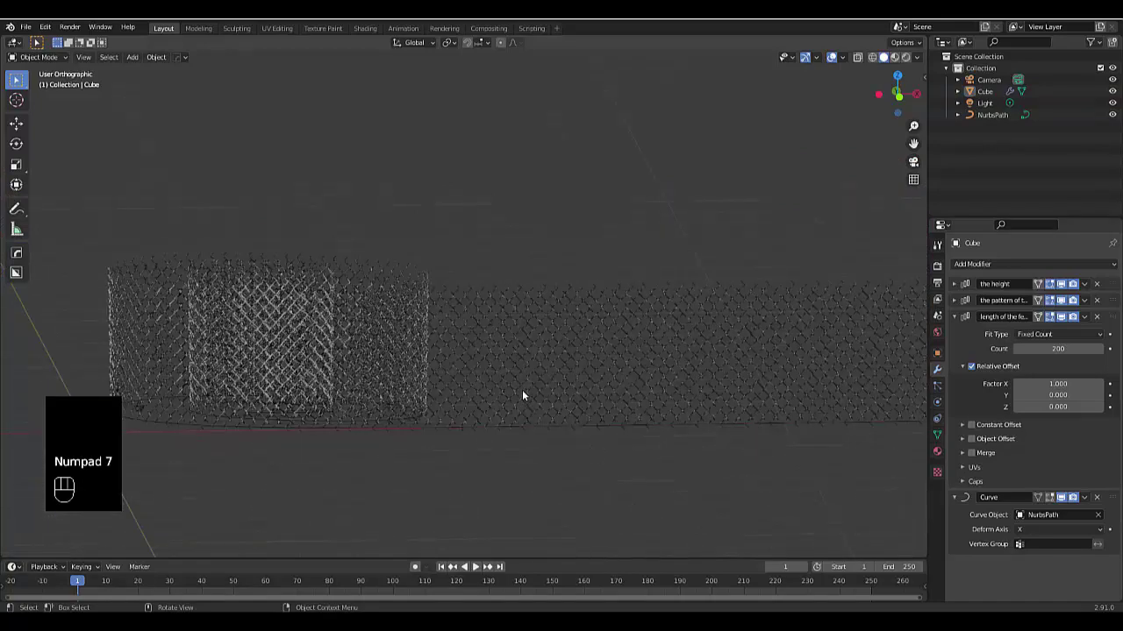
pyautogui.hotkey('shift', 'a')
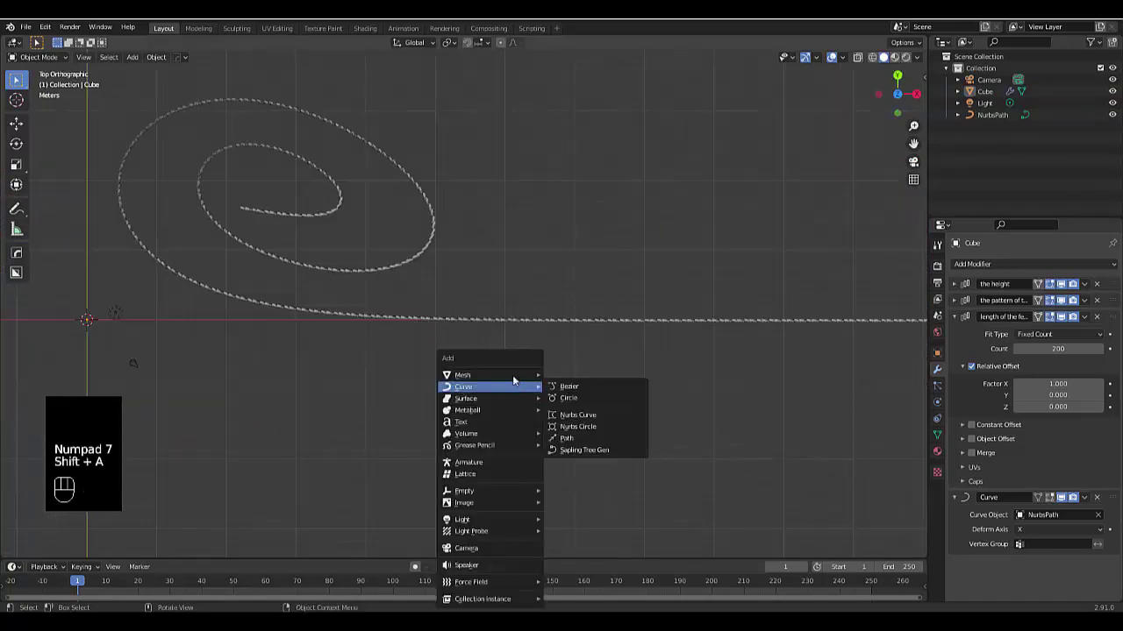
pyautogui.moveTo(513, 374)
pyautogui.click(568, 103)
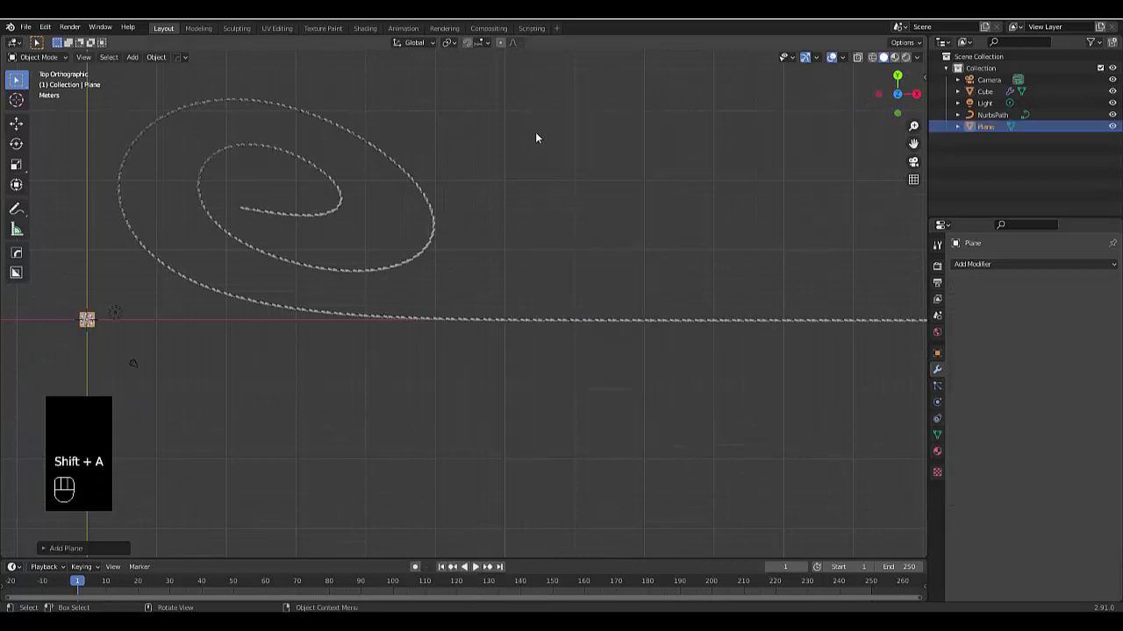
# - Scale the plane up twice until it extends well beyond the whole fence on every side
pyautogui.scroll(-5, 466, 281)
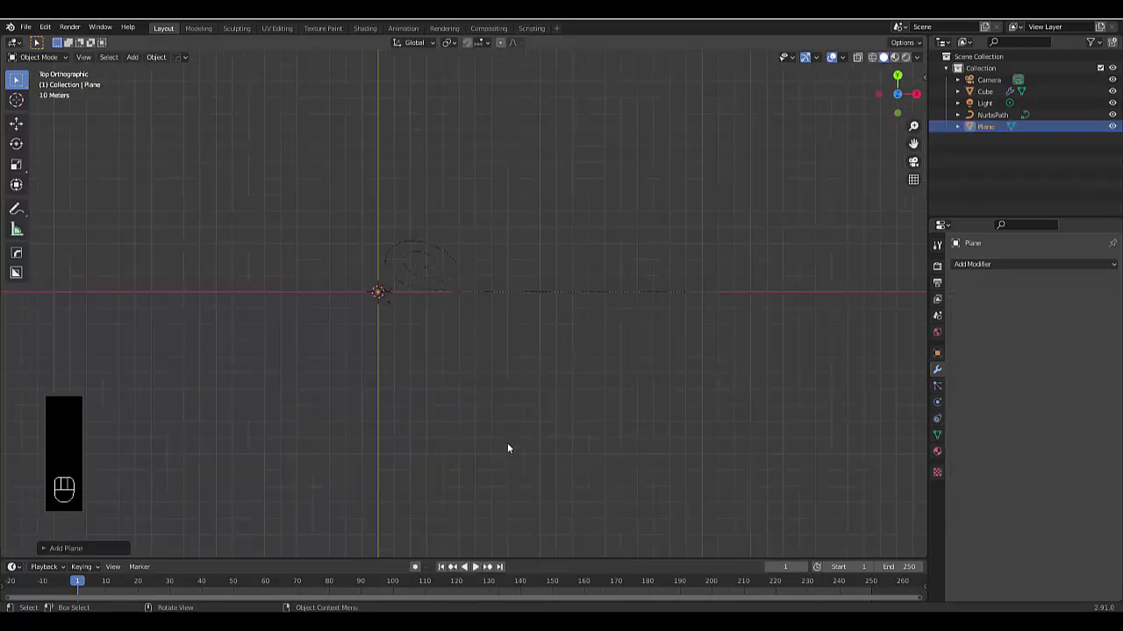
pyautogui.press('s')
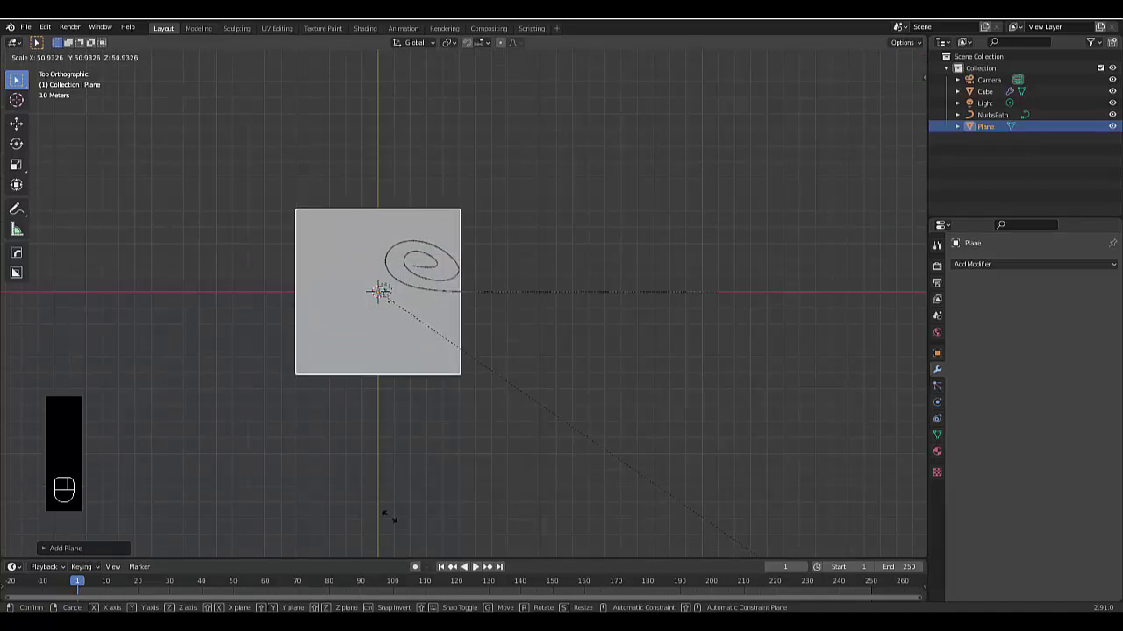
pyautogui.click(367, 465)
pyautogui.press('s')
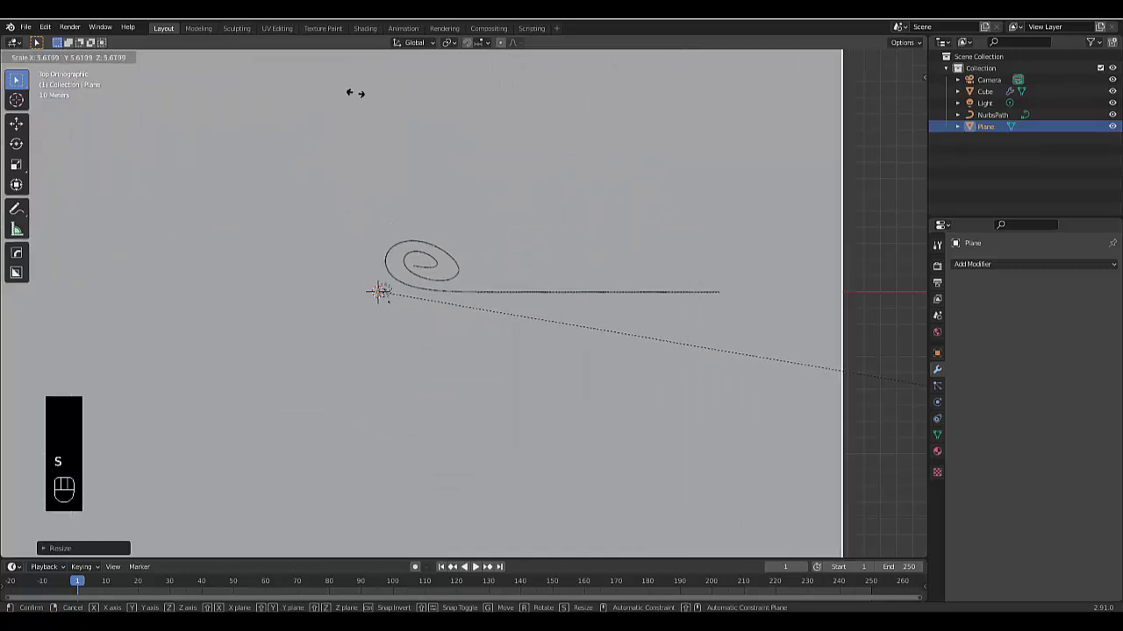
pyautogui.click(402, 97)
pyautogui.scroll(3, 583, 316)
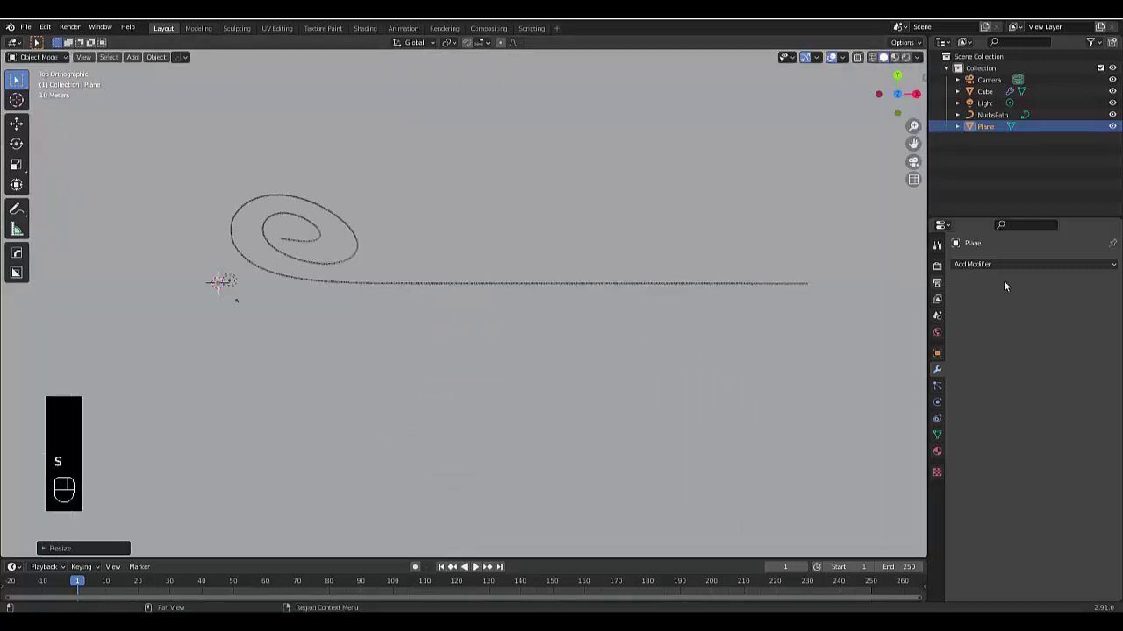
# - Add a new material to the ground plane and give it a yellow base color
pyautogui.click(937, 451)
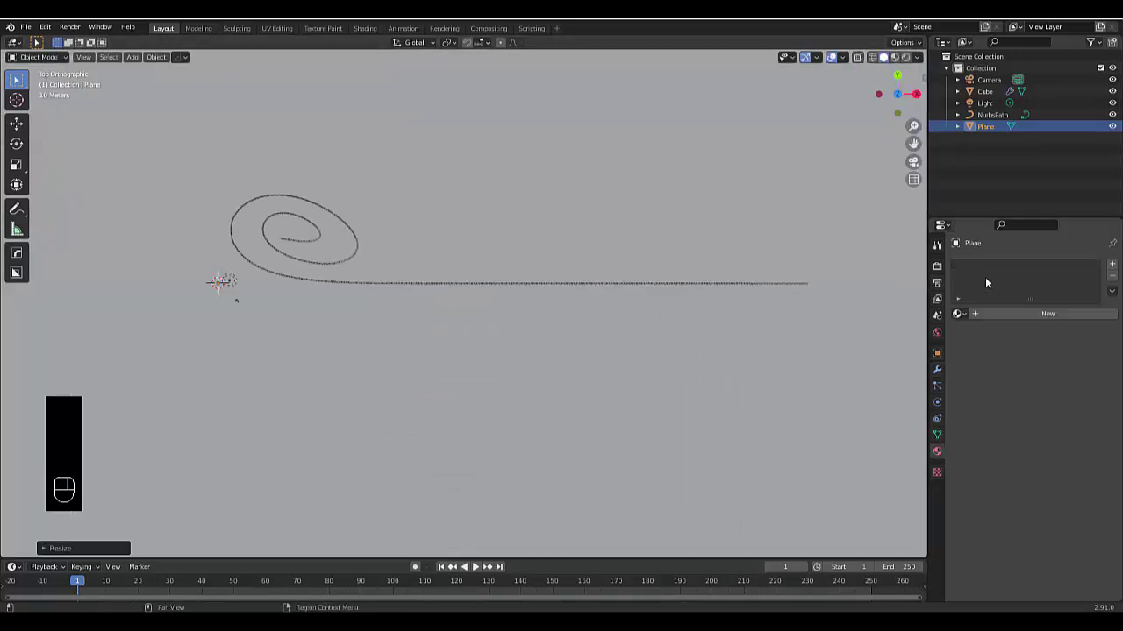
pyautogui.click(1020, 313)
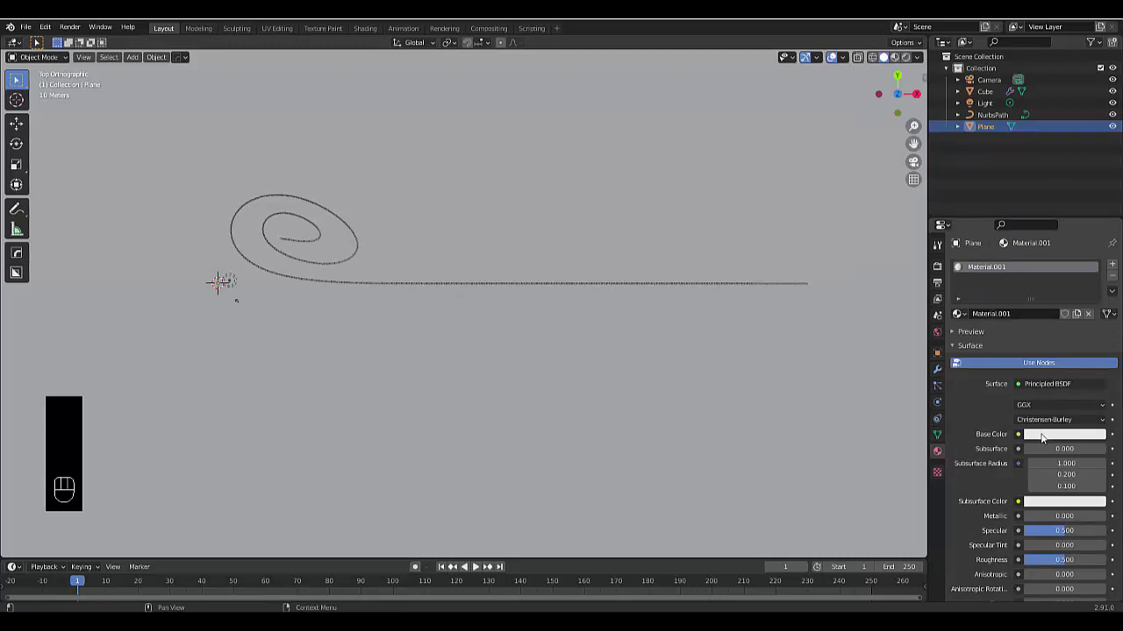
pyautogui.click(1037, 434)
pyautogui.click(1056, 294)
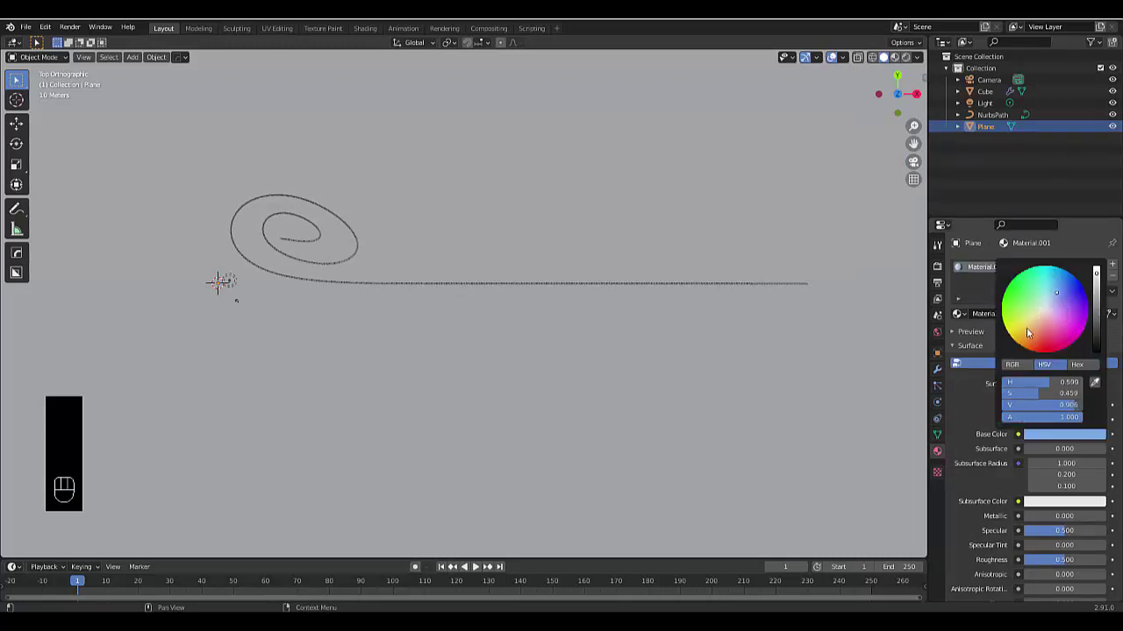
pyautogui.moveTo(1049, 311)
pyautogui.mouseDown()
pyautogui.moveTo(1069, 331)
pyautogui.moveTo(1057, 319)
pyautogui.moveTo(1035, 342)
pyautogui.moveTo(1018, 334)
pyautogui.mouseUp()
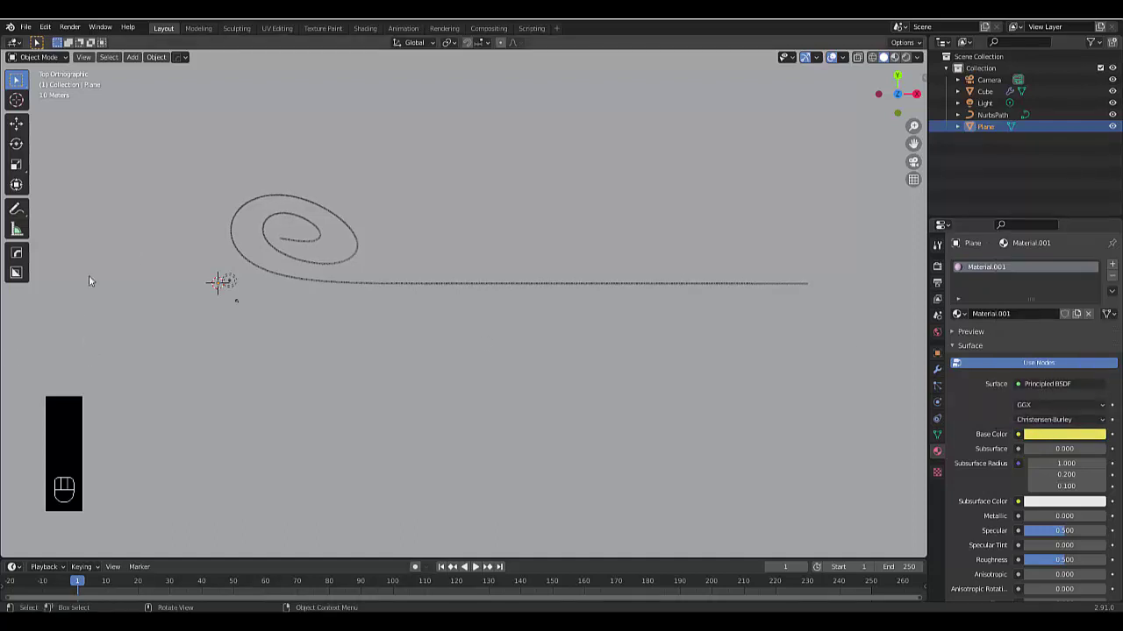
# - Select the fence, turn off Use Nodes in its material, and set the base color to a muted blue-green
pyautogui.click(240, 211)
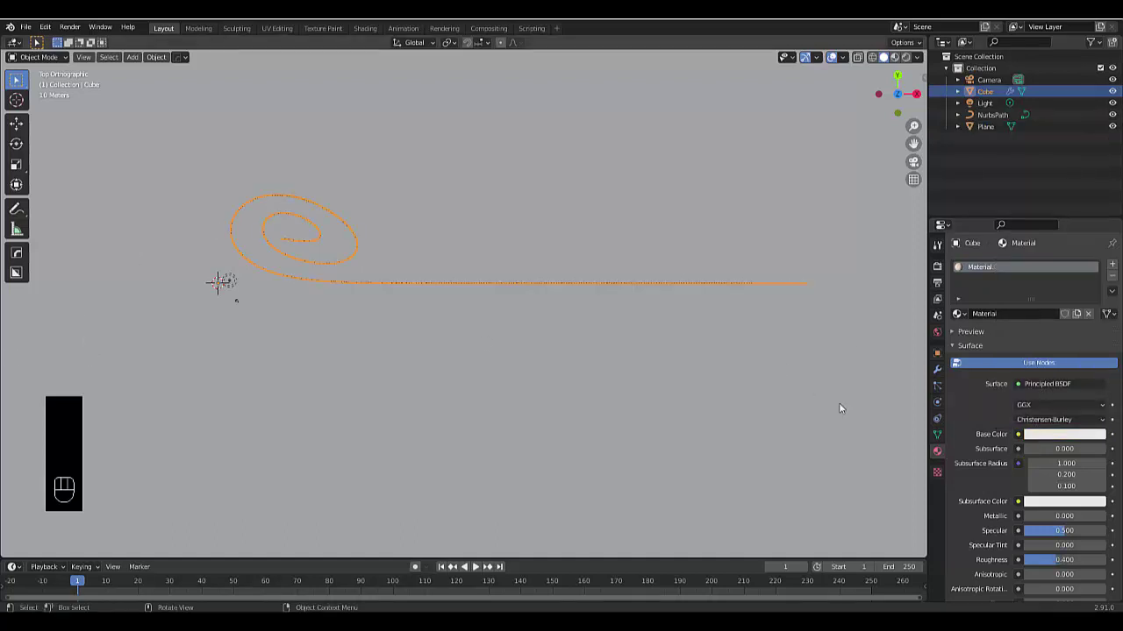
pyautogui.click(989, 363)
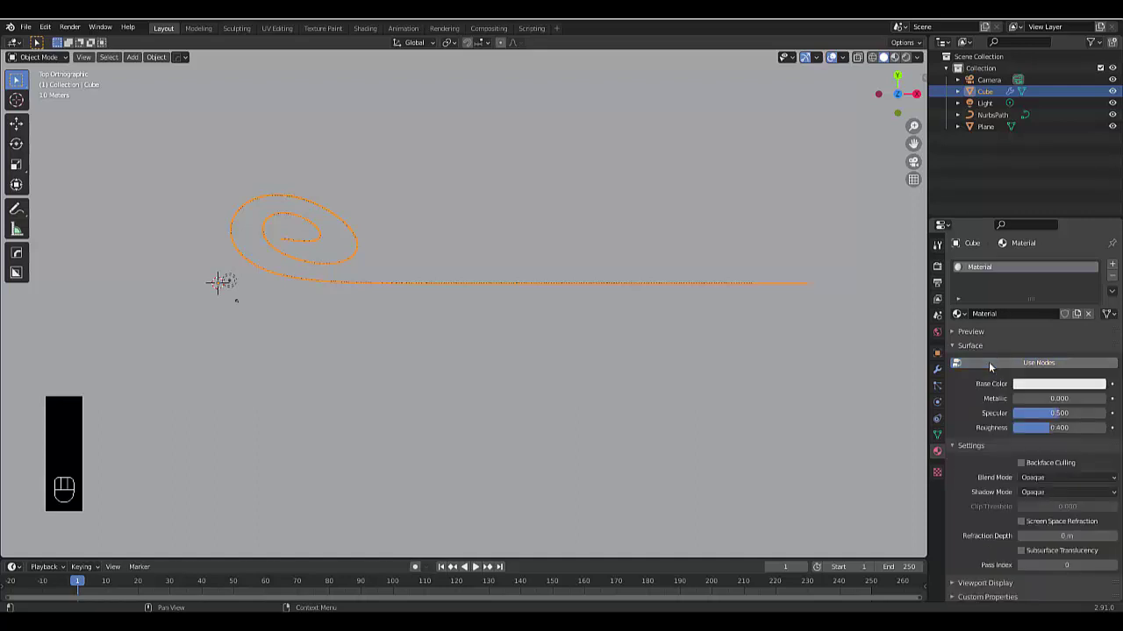
pyautogui.click(1042, 385)
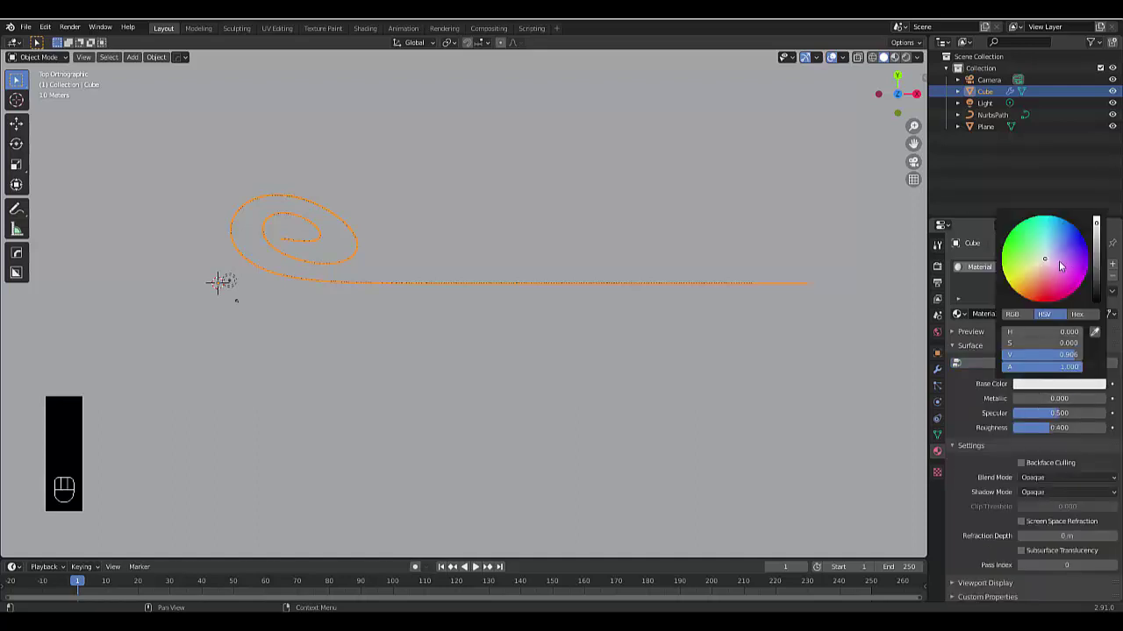
pyautogui.click(1046, 250)
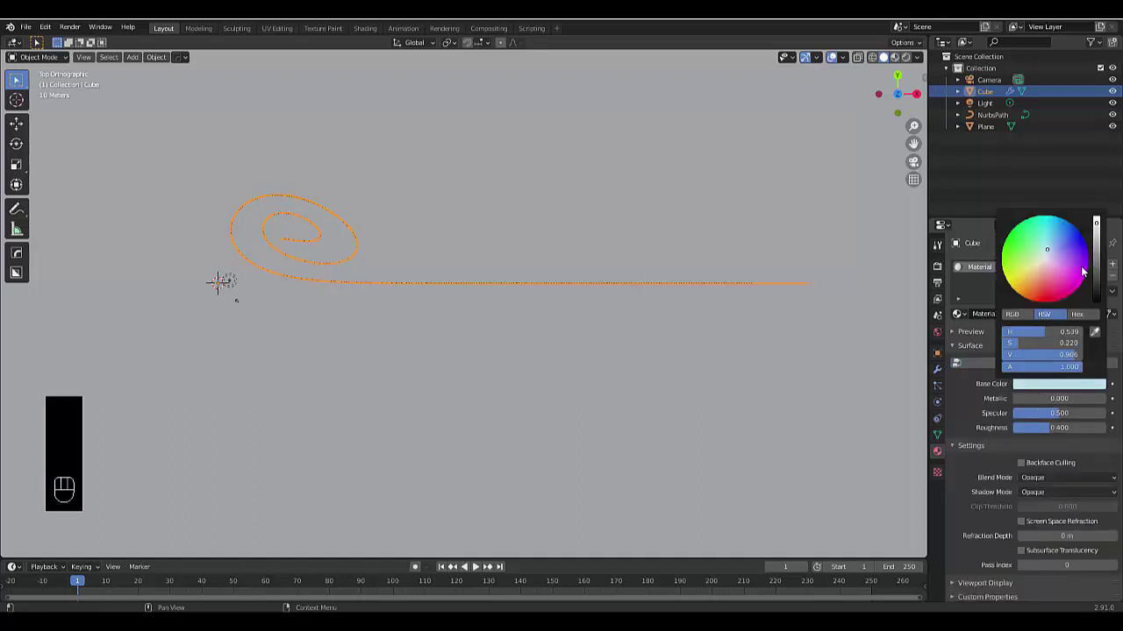
pyautogui.click(1097, 244)
pyautogui.moveTo(1096, 243); pyautogui.dragTo(1096, 239)
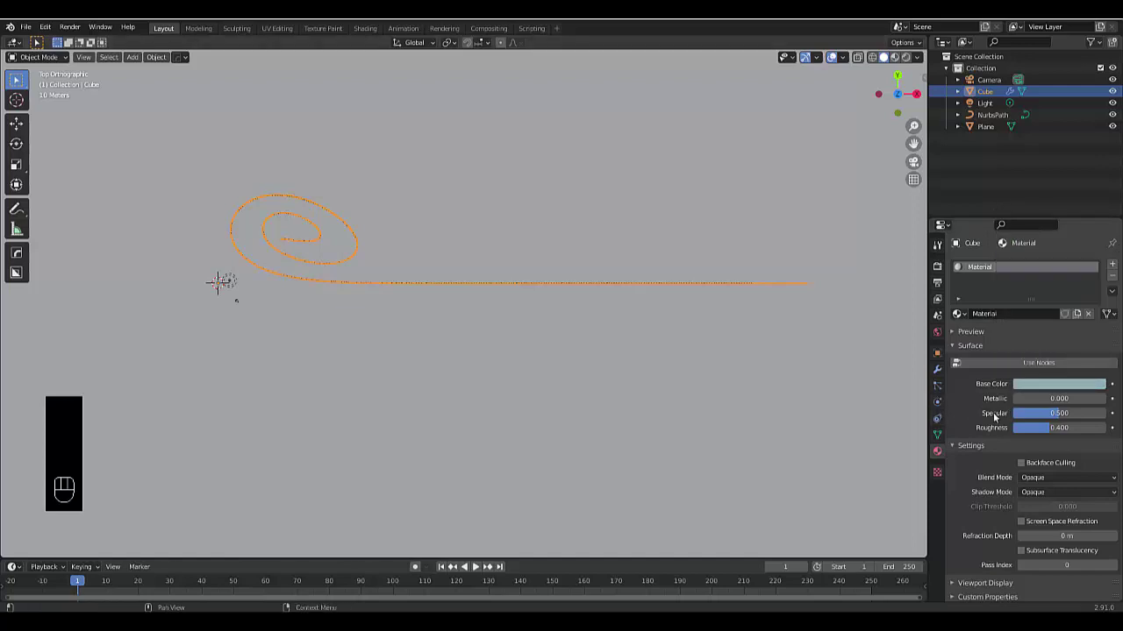
# - Set the fence material's Metallic to 1.000, Roughness to 0.000 and Specular to 1.000
pyautogui.moveTo(1018, 403); pyautogui.dragTo(1105, 403)
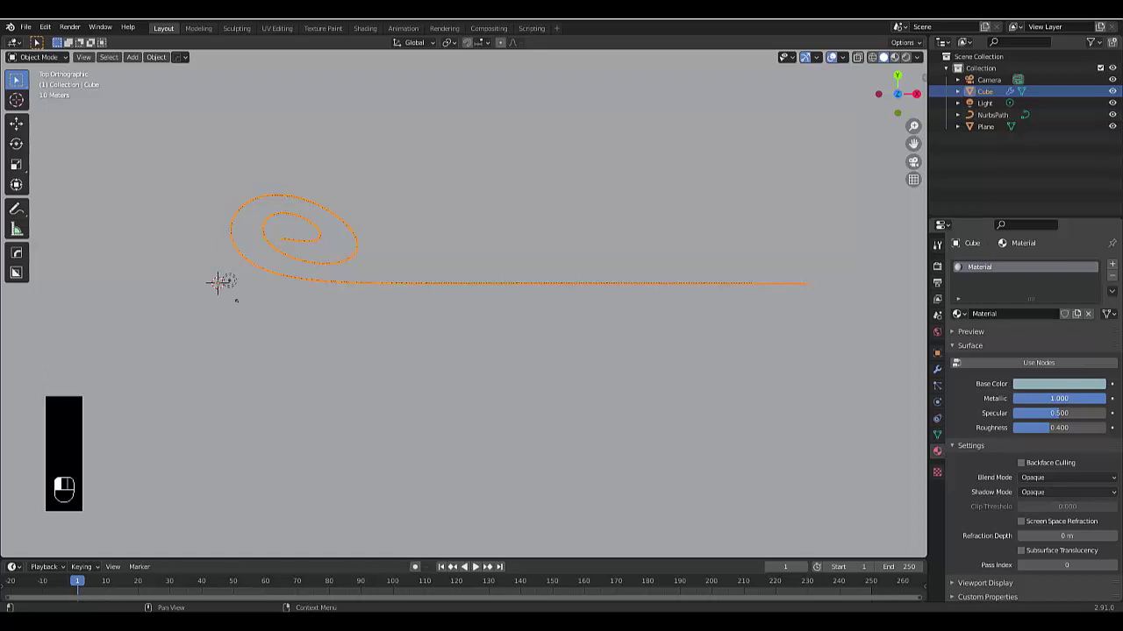
pyautogui.moveTo(1046, 428); pyautogui.dragTo(1008, 428)
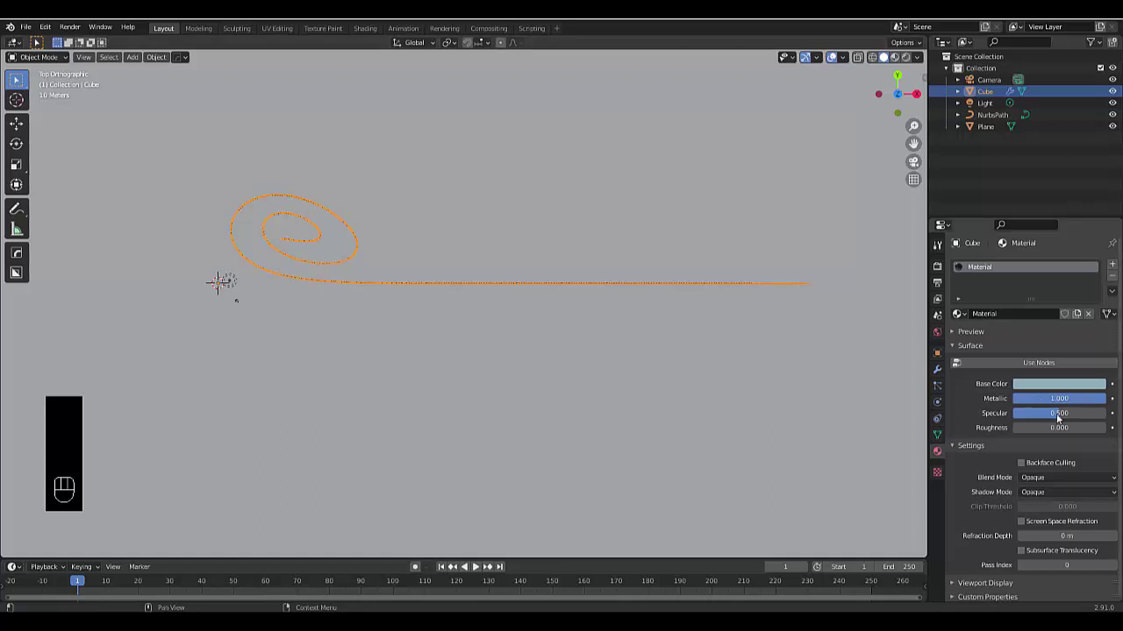
pyautogui.moveTo(1057, 418); pyautogui.dragTo(1107, 419)
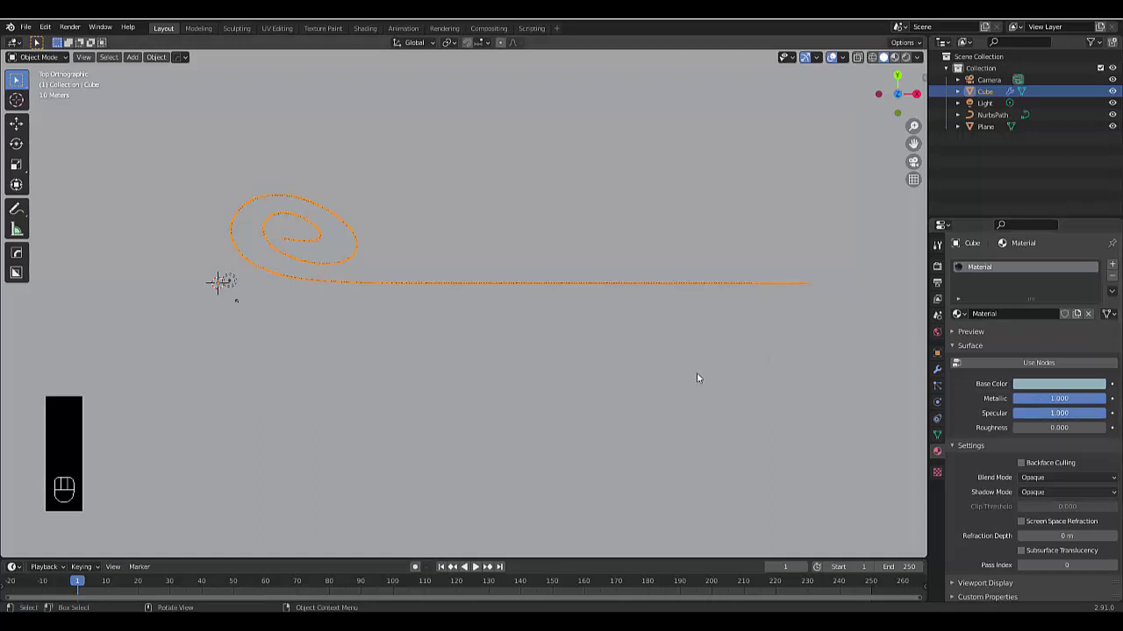
# - View the fence in perspective and switch the viewport to Material Preview shading
pyautogui.moveTo(388, 306); pyautogui.dragTo(538, 148, button='middle')
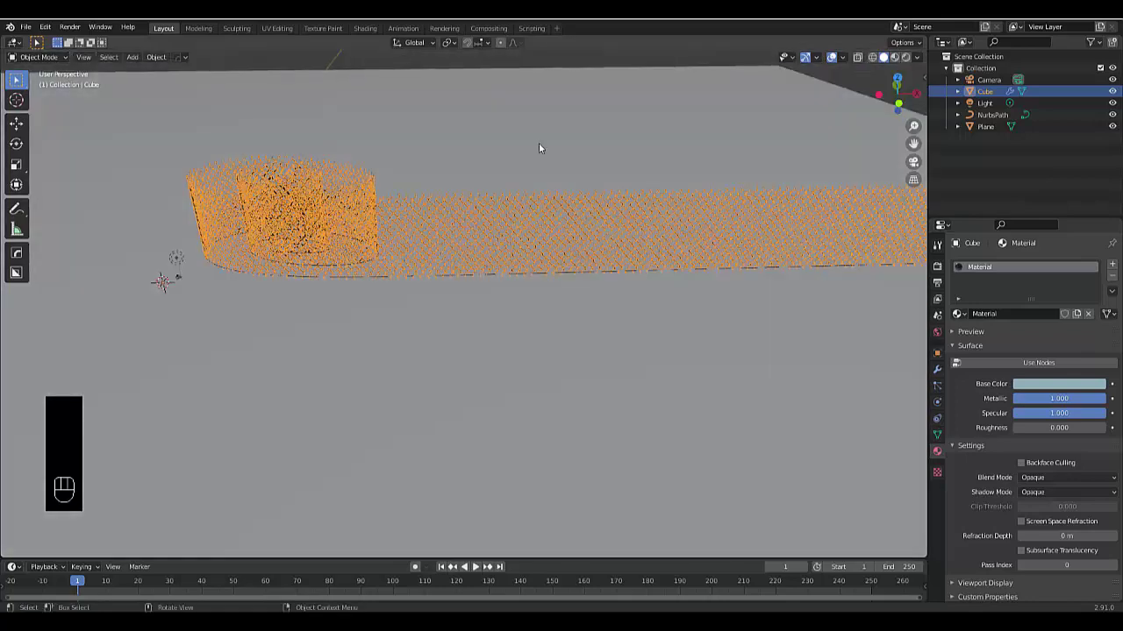
pyautogui.click(895, 60)
pyautogui.scroll(2, 219, 247)
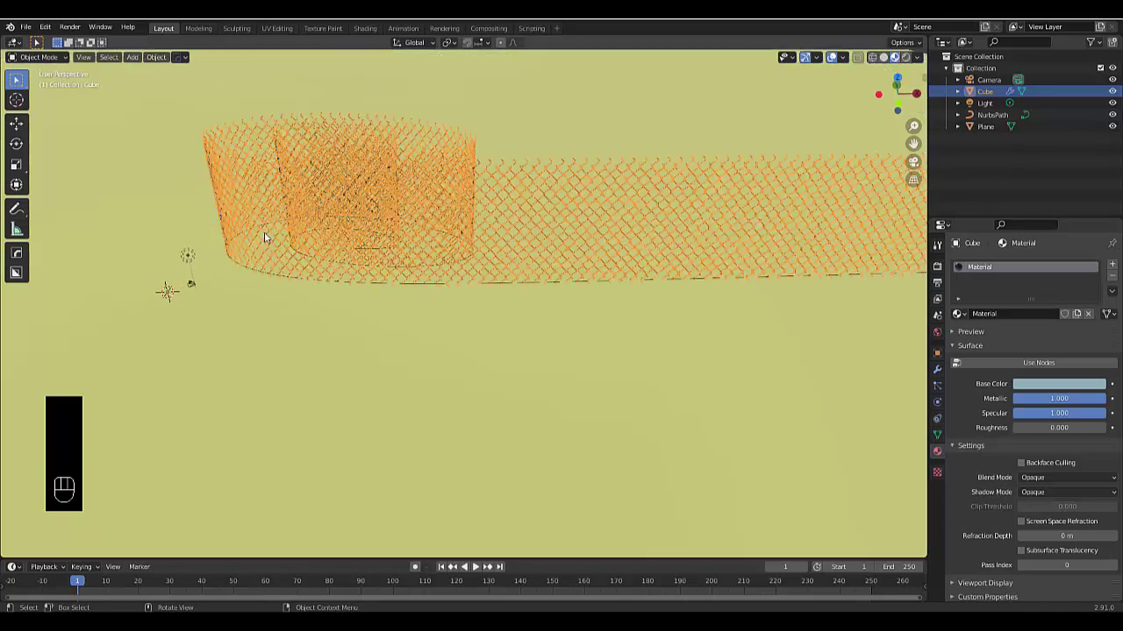
# - Select the ground plane and change its material's base color to near-white
pyautogui.click(682, 428)
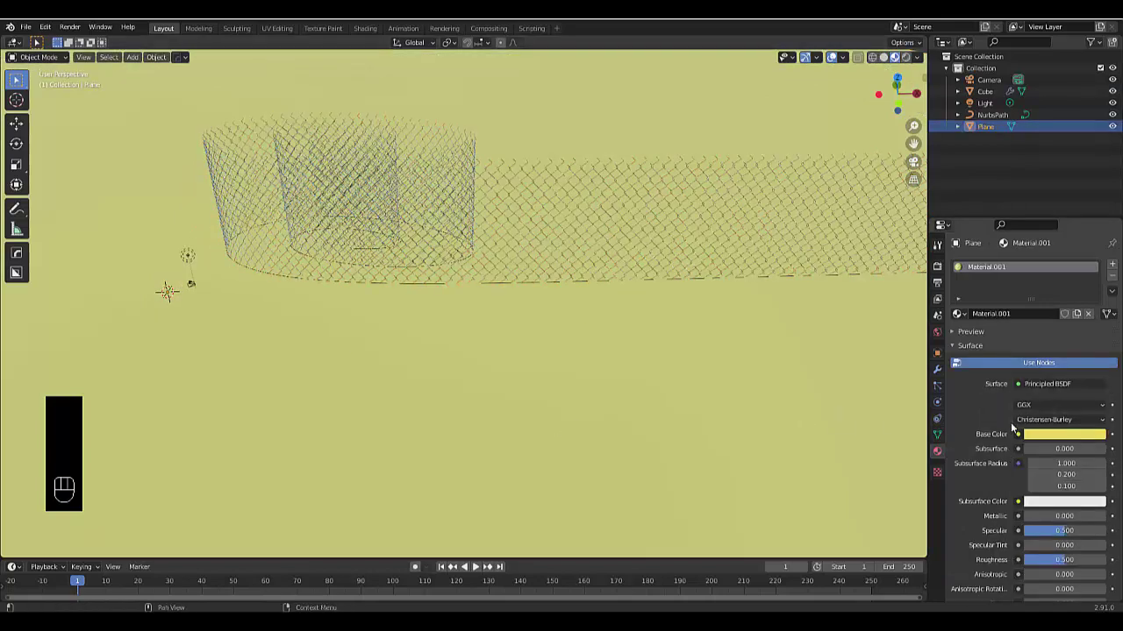
pyautogui.click(1049, 435)
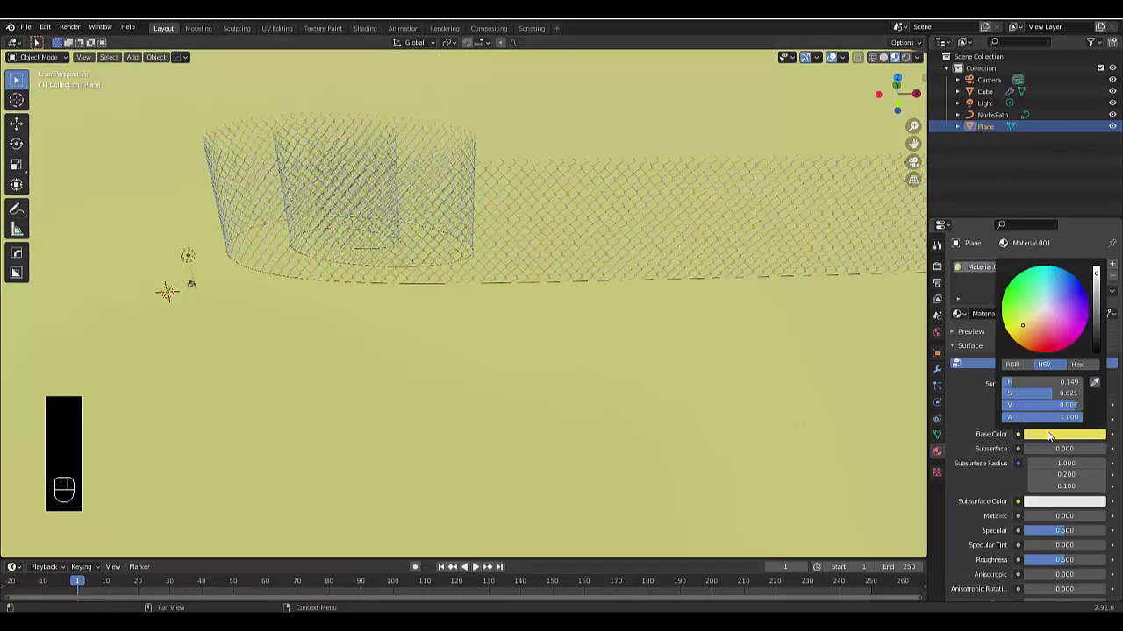
pyautogui.click(1045, 309)
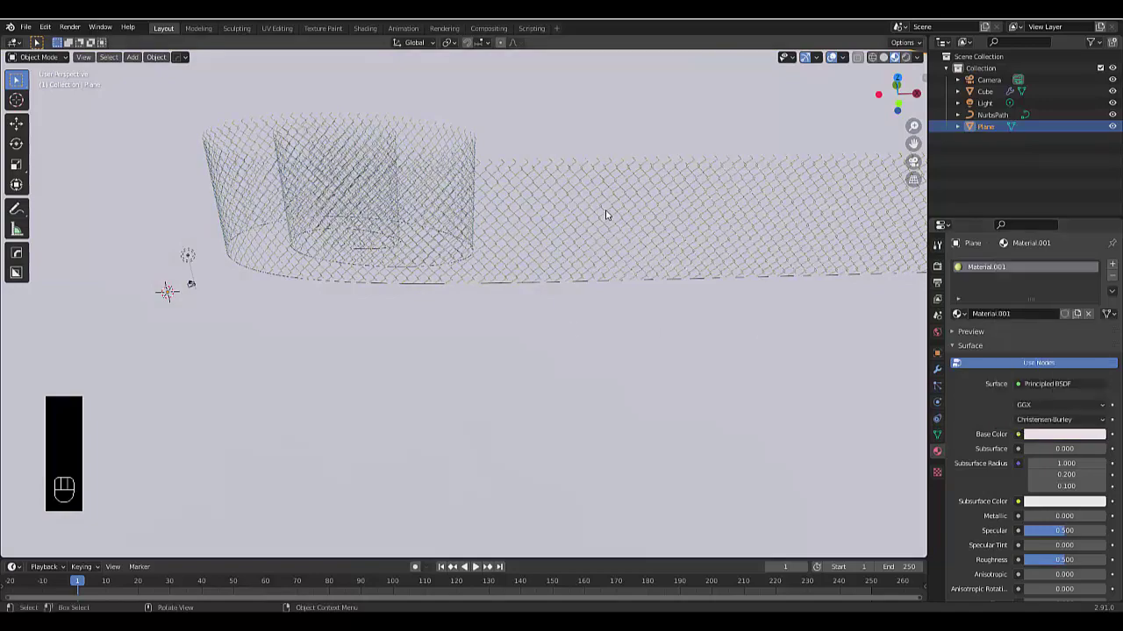
pyautogui.moveTo(604, 213); pyautogui.dragTo(561, 208, button='middle')
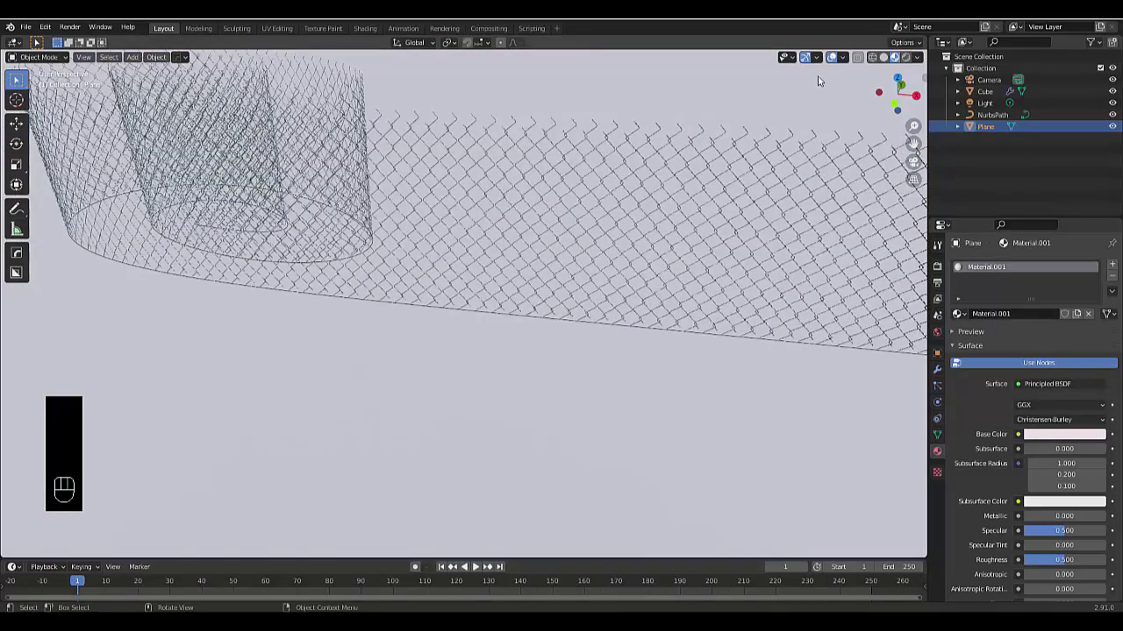
# - Change the scene's light to a Sun and set its strength to 15
pyautogui.click(986, 103)
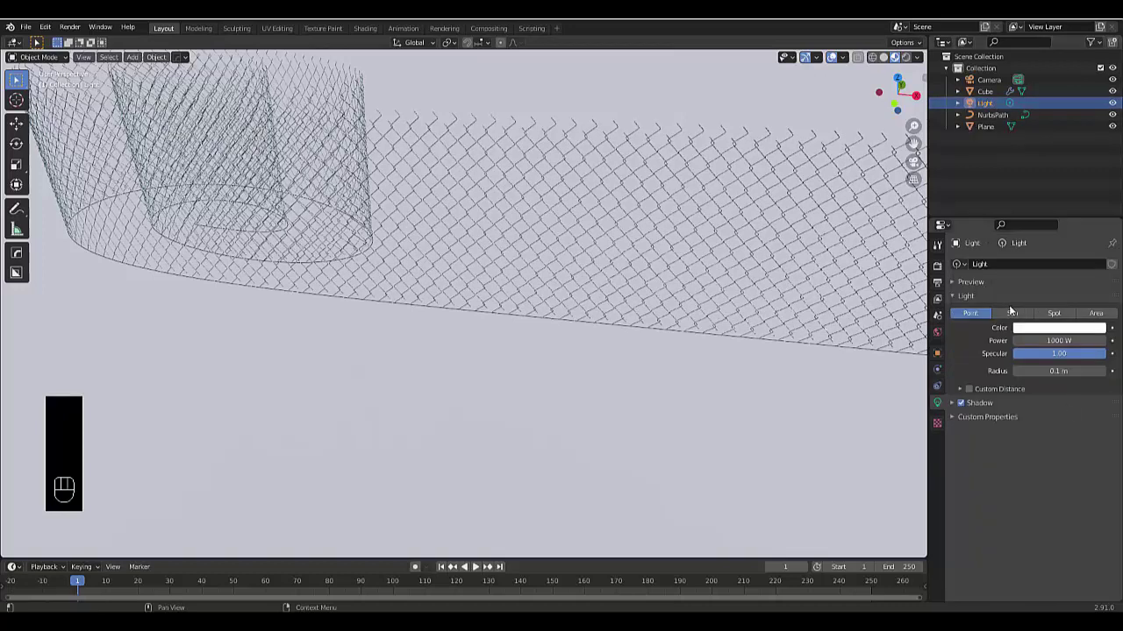
pyautogui.click(1012, 314)
pyautogui.click(1019, 341)
pyautogui.write('1')
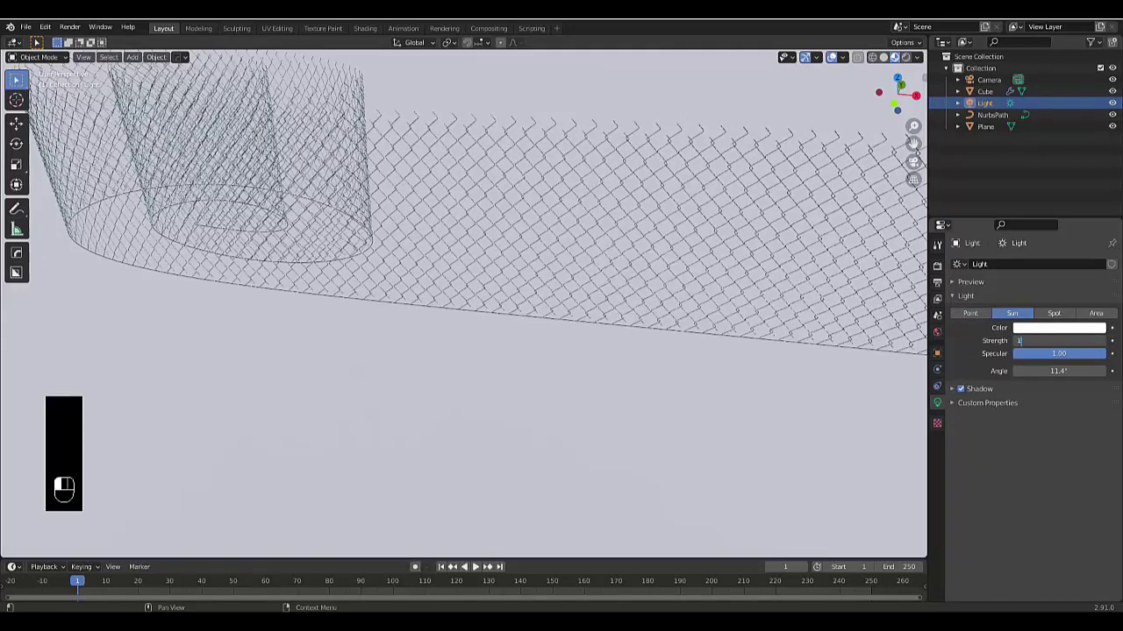
pyautogui.write('5')
pyautogui.press('Return')
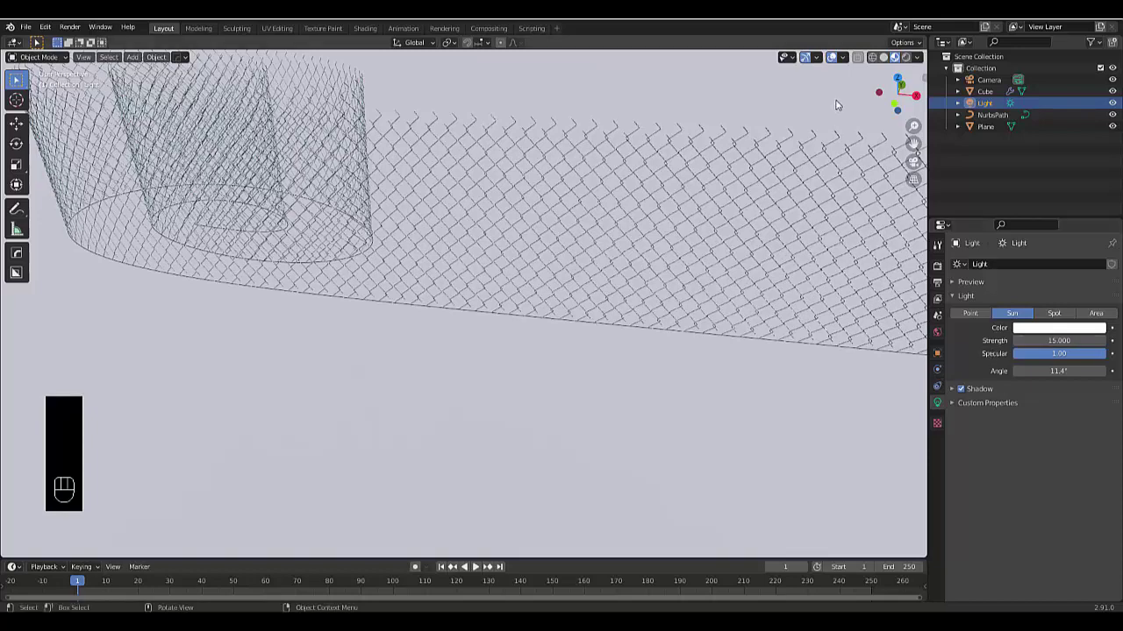
# - Select the camera and align it to a low perspective view of the spiral and straight fence run
pyautogui.scroll(-3, 476, 304)
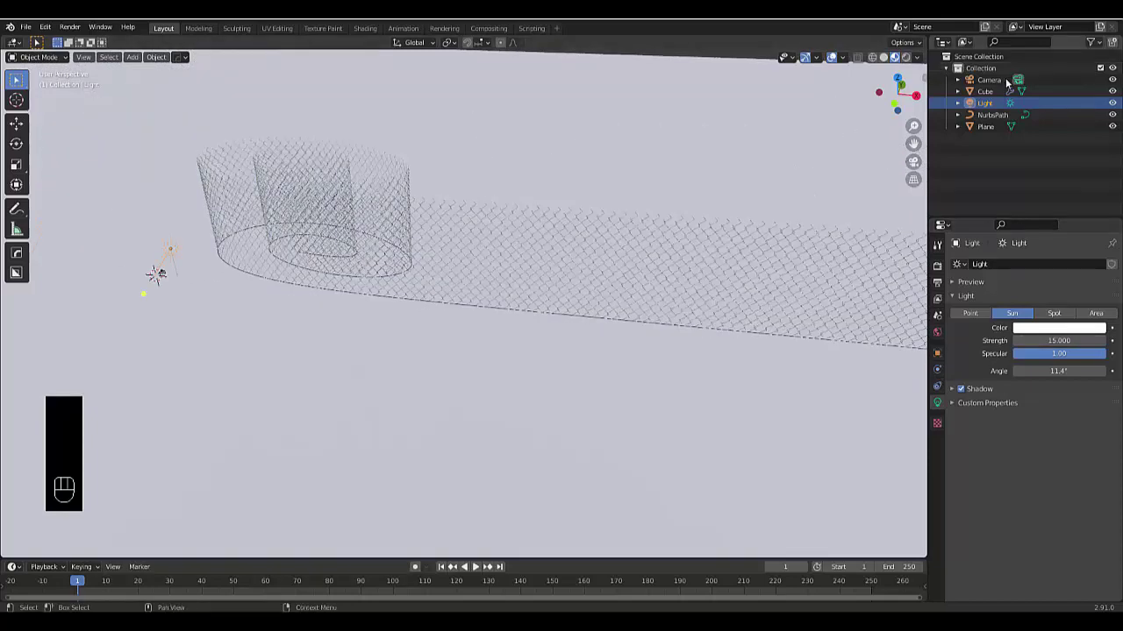
pyautogui.click(1009, 80)
pyautogui.moveTo(375, 330); pyautogui.dragTo(368, 308, button='middle')
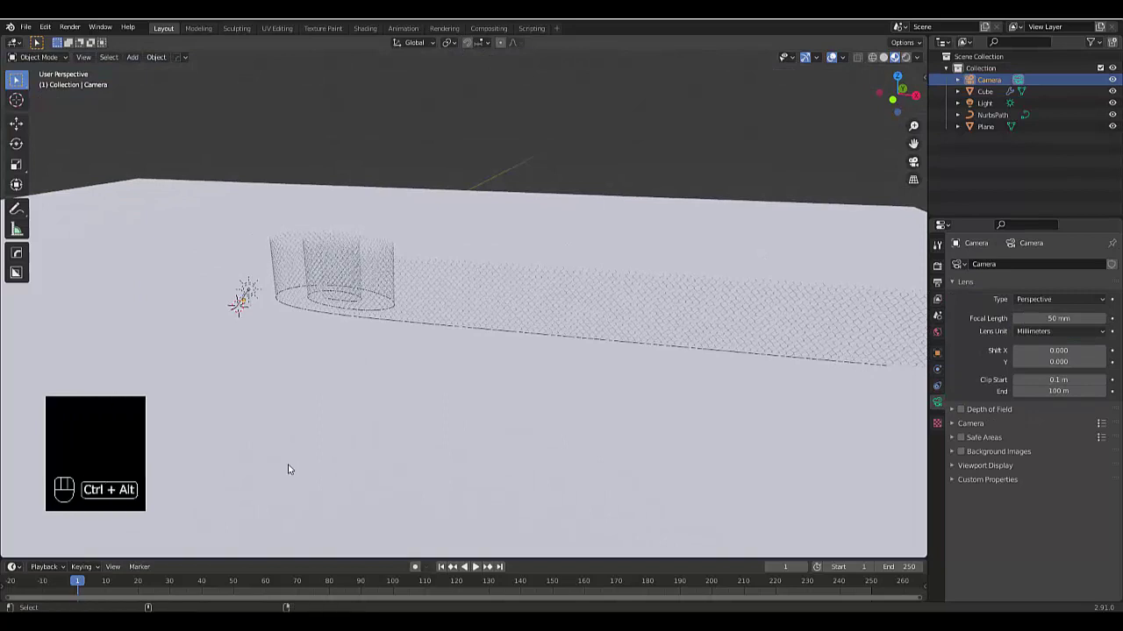
pyautogui.press('ctrl+alt+KP_0')
# - Check the camera's framing against the perspective view, and examine the fence from another angle
pyautogui.scroll(-1, 287, 470)
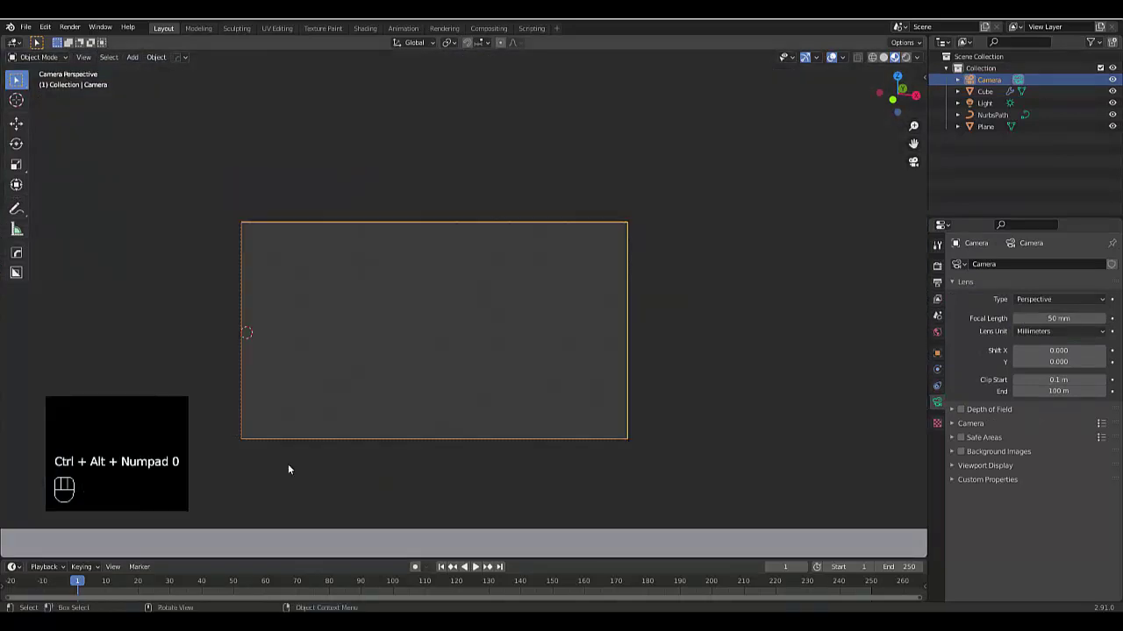
pyautogui.scroll(-5, 310, 457)
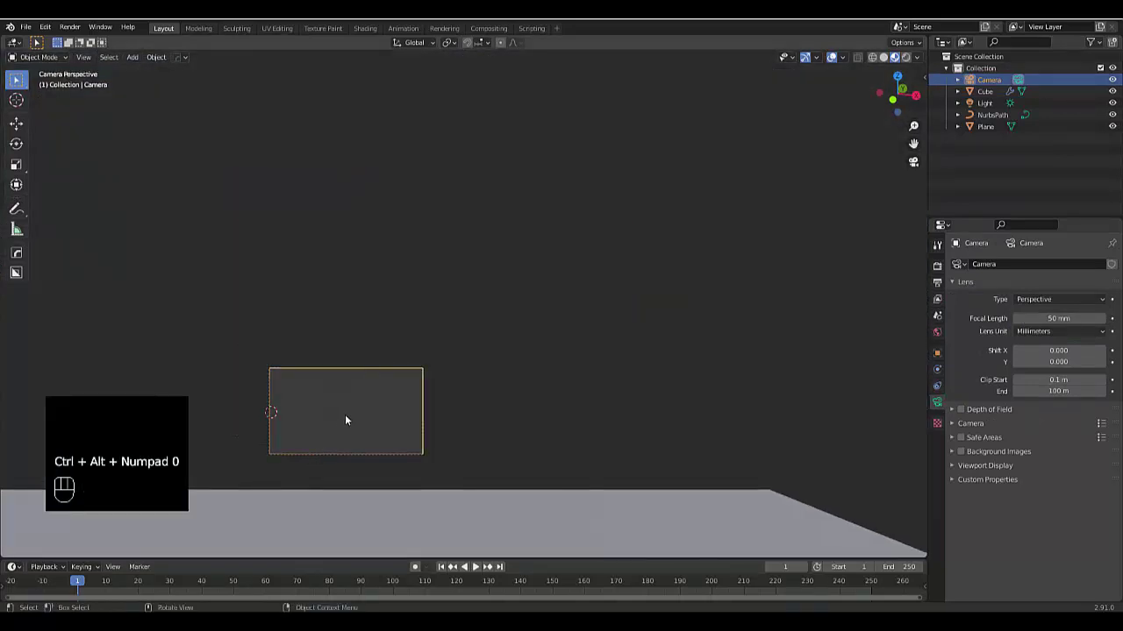
pyautogui.scroll(2, 370, 414)
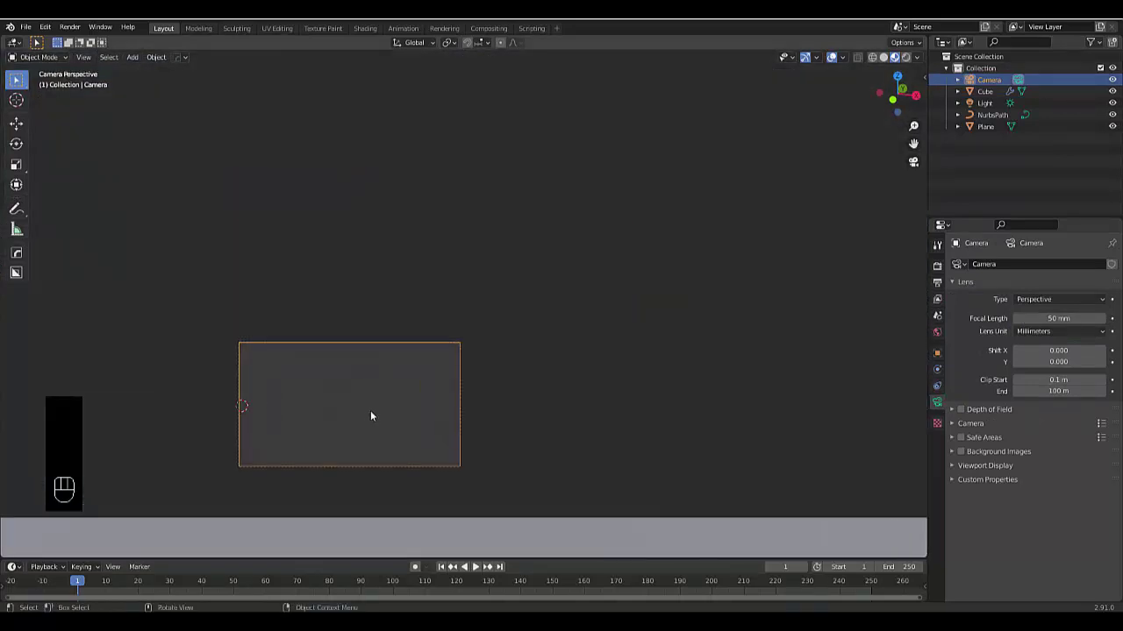
pyautogui.scroll(-2, 370, 415)
pyautogui.scroll(3, 378, 417)
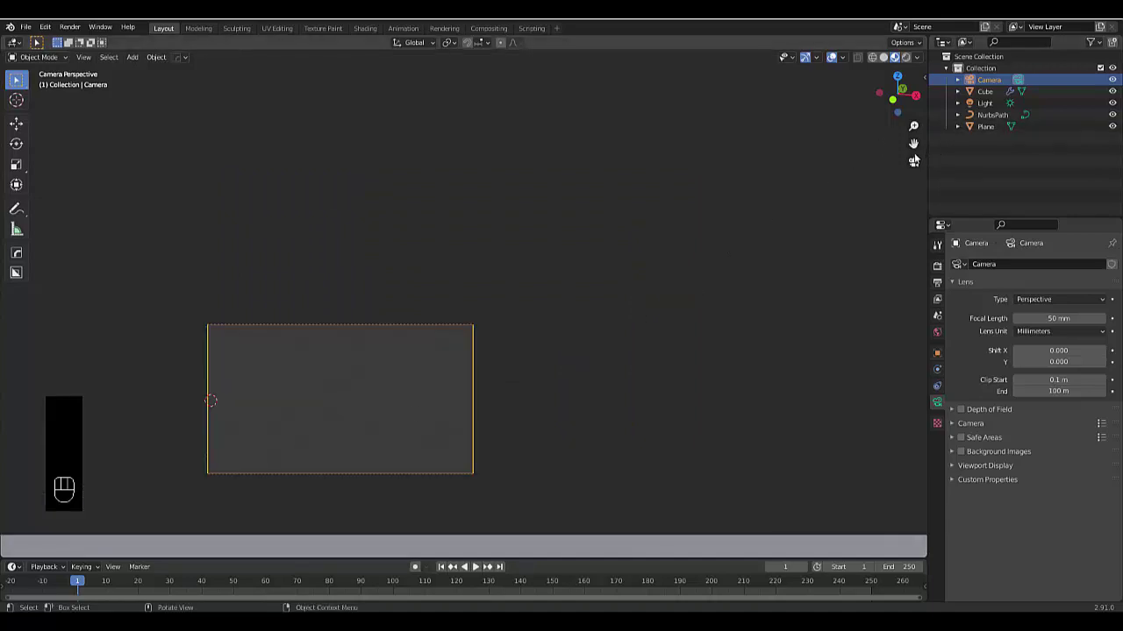
pyautogui.click(913, 160)
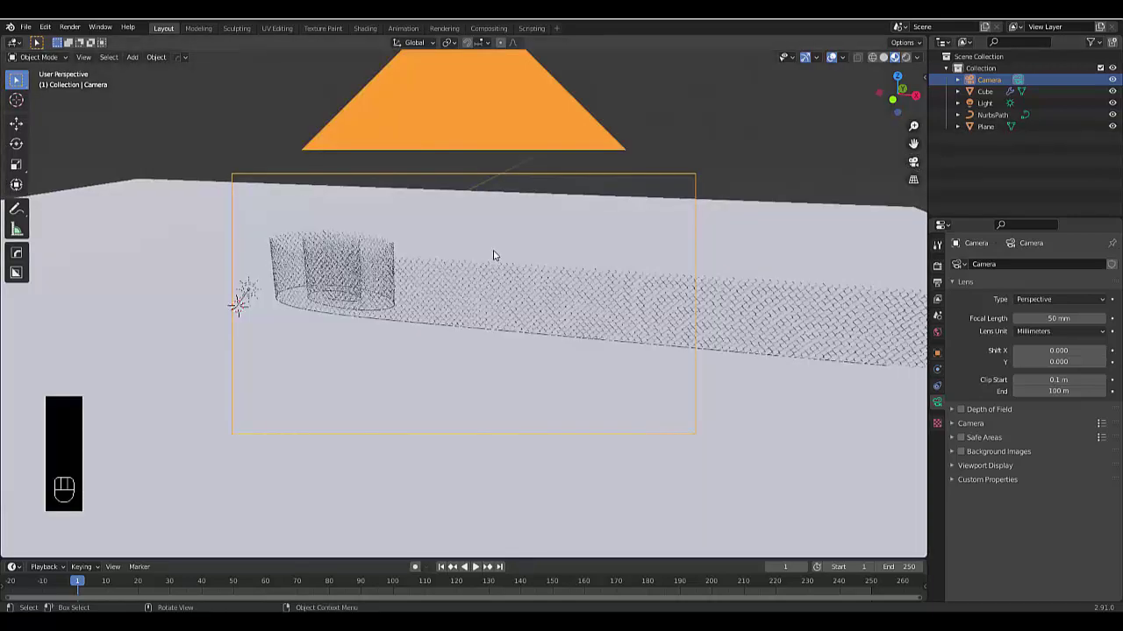
pyautogui.scroll(-2, 494, 254)
pyautogui.scroll(2, 432, 276)
pyautogui.scroll(1, 432, 275)
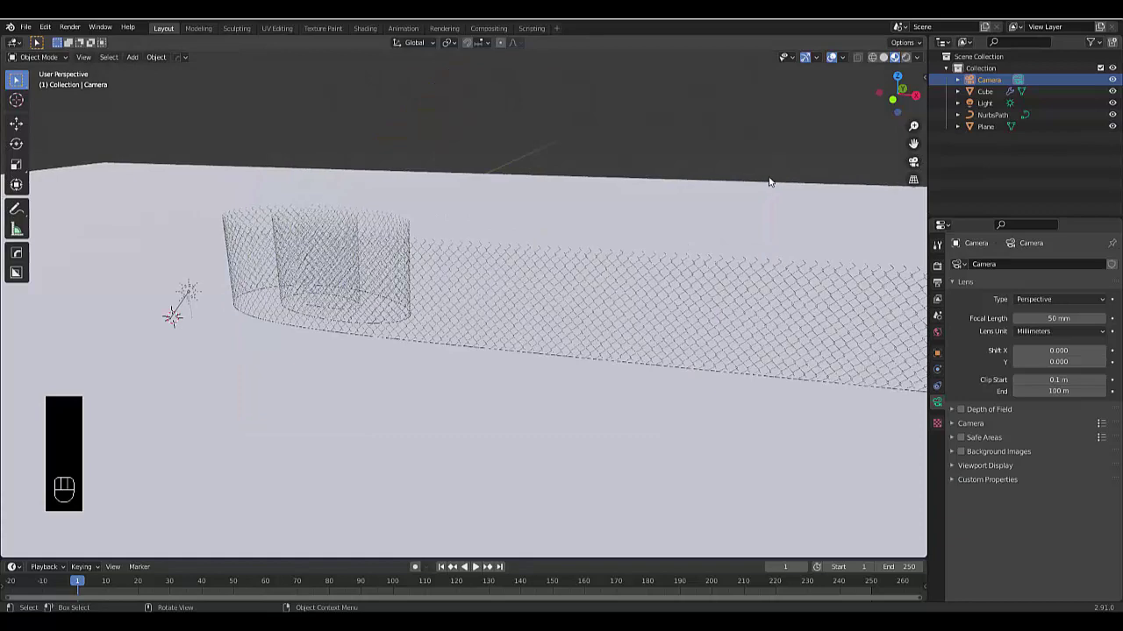
pyautogui.click(913, 160)
pyautogui.click(913, 161)
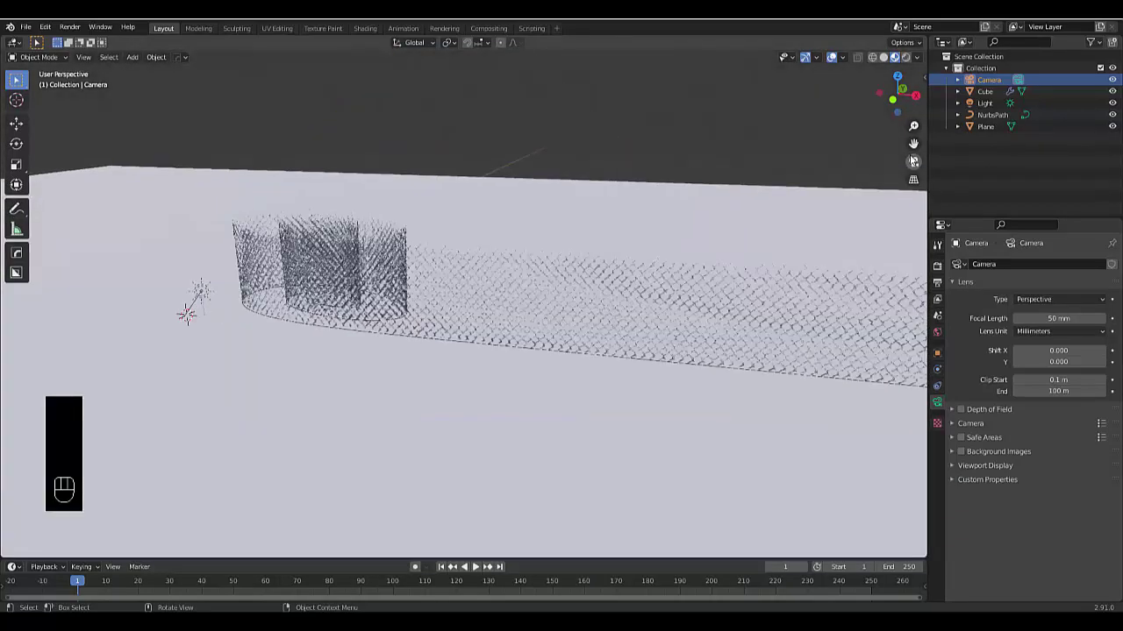
pyautogui.moveTo(511, 278); pyautogui.dragTo(359, 323, button='middle')
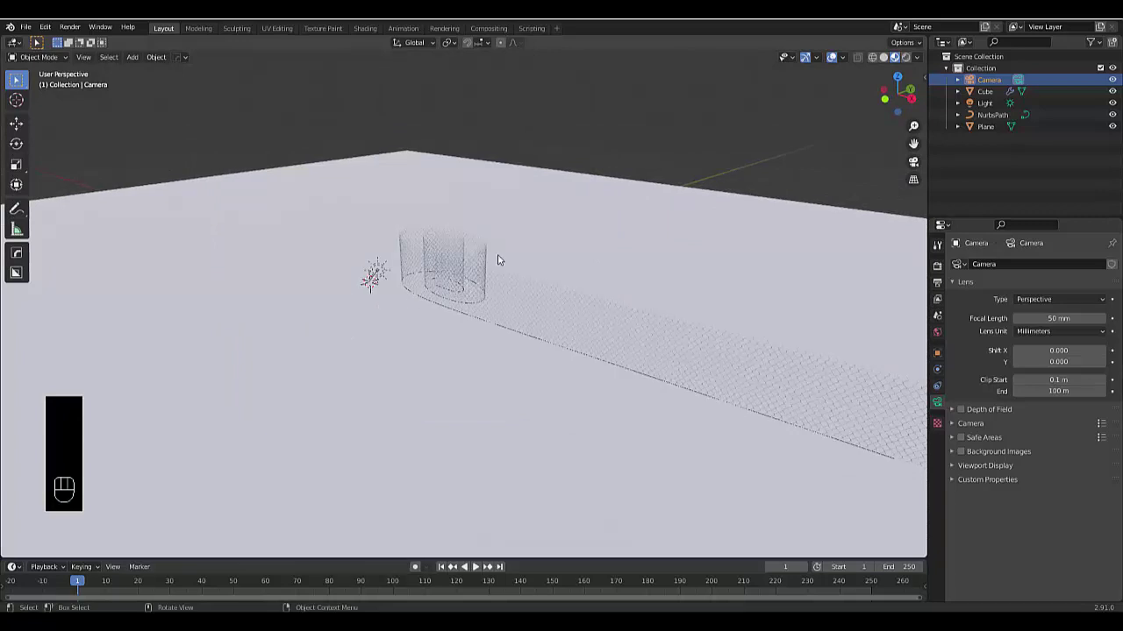
# - Align the camera to the current view of the fence and ground plane, and preview the scene in rendered shading
pyautogui.press('ctrl+alt+KP_0')
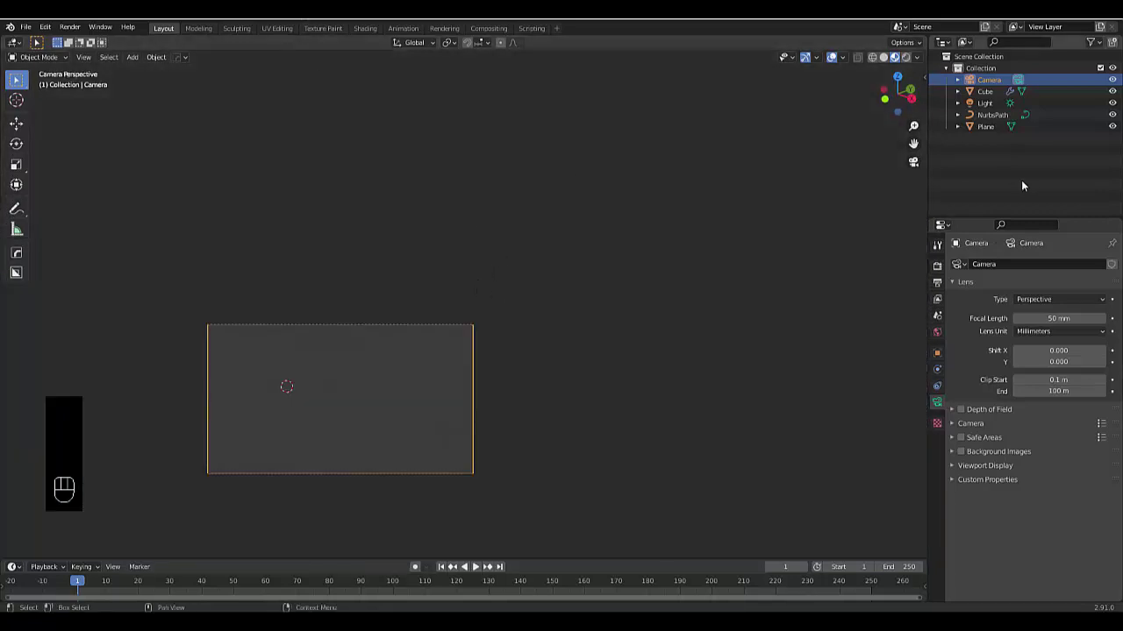
pyautogui.click(913, 161)
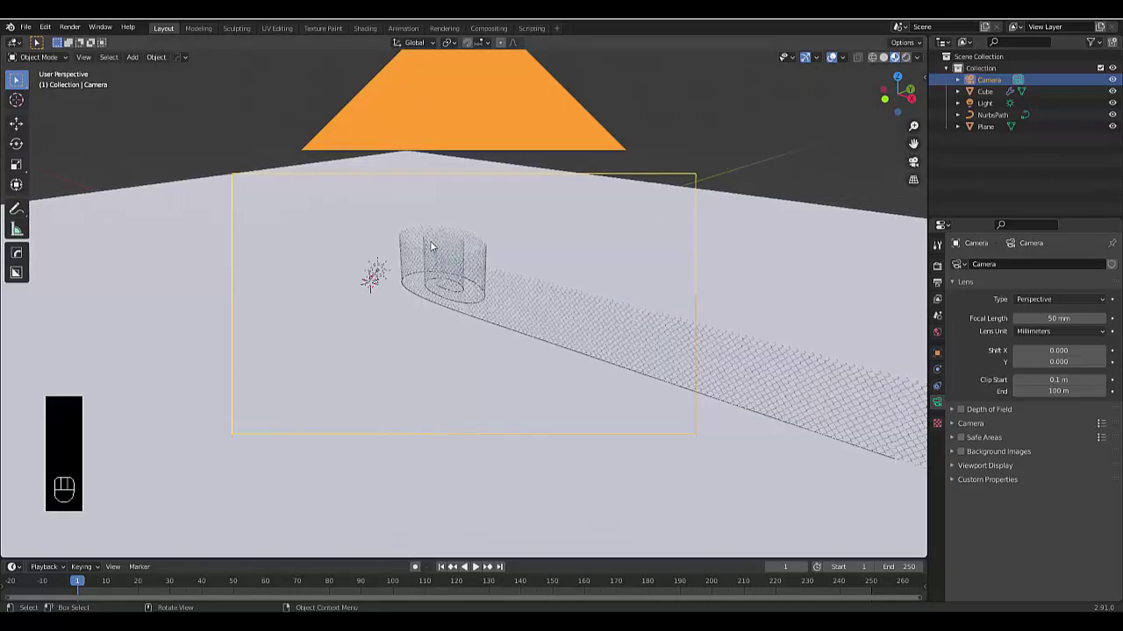
pyautogui.click(905, 57)
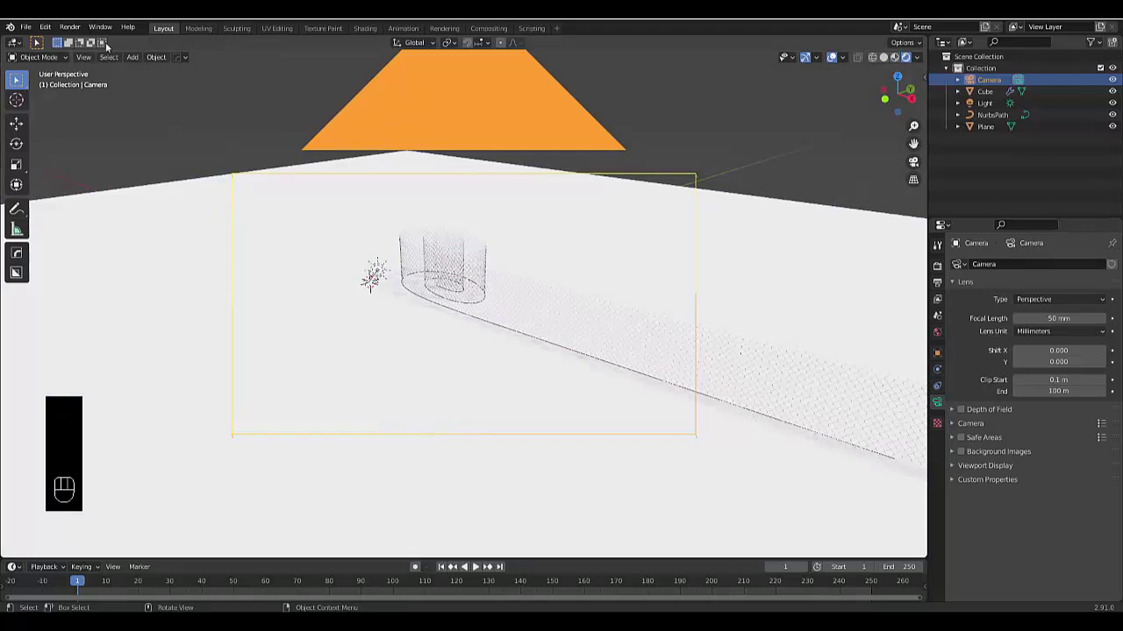
# - Enable Ambient Occlusion, Bloom and a transparent film background for Eevee, and render the image
pyautogui.click(937, 268)
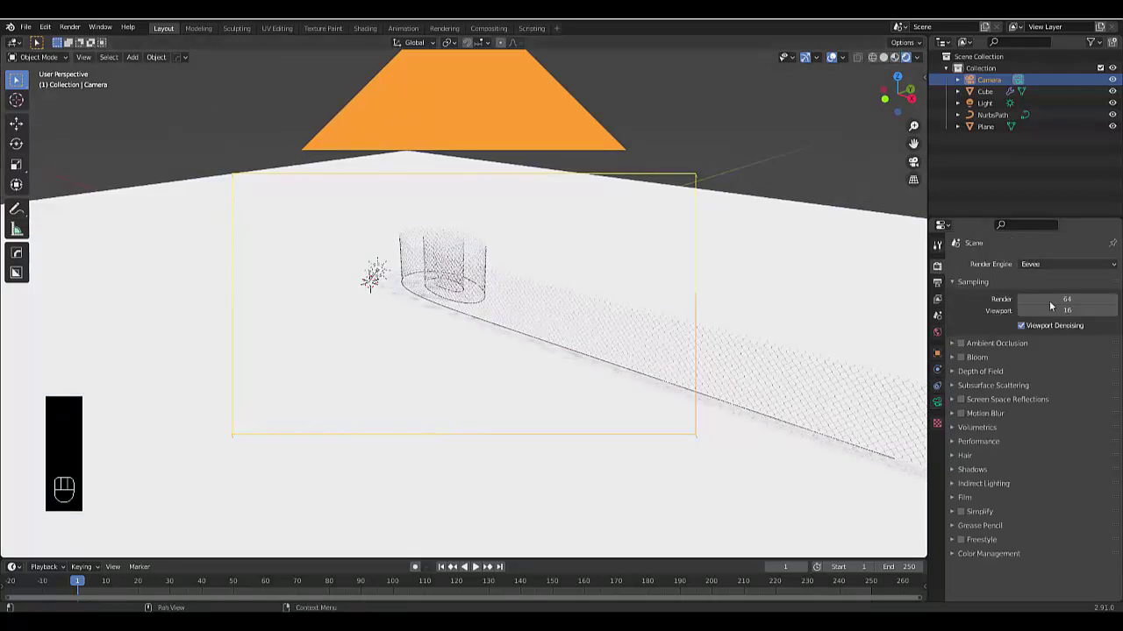
pyautogui.click(961, 357)
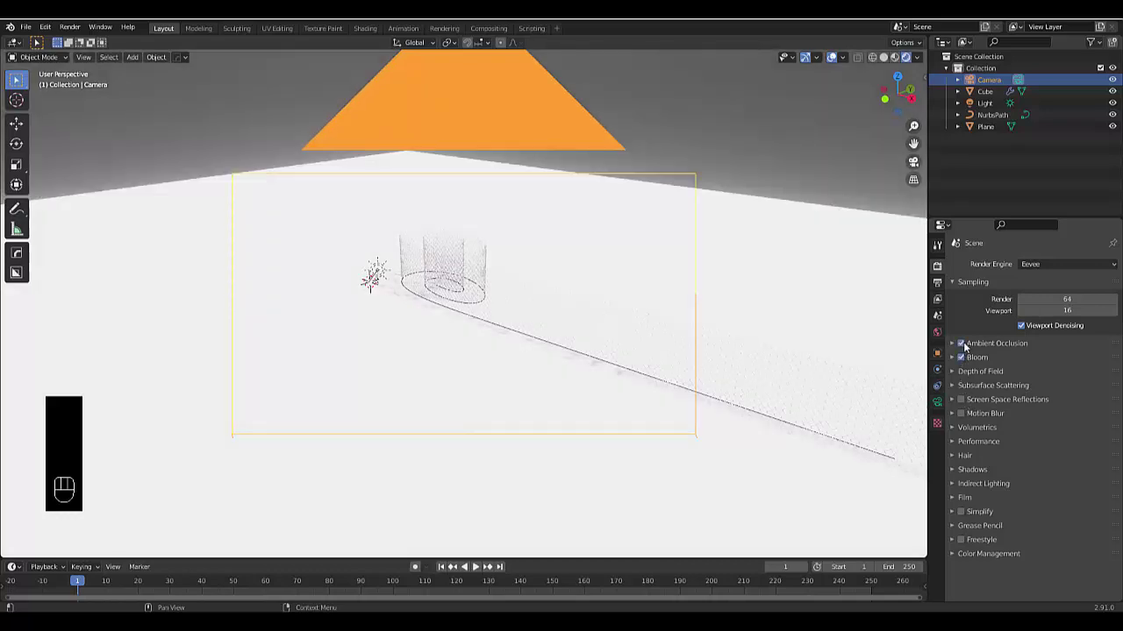
pyautogui.click(954, 497)
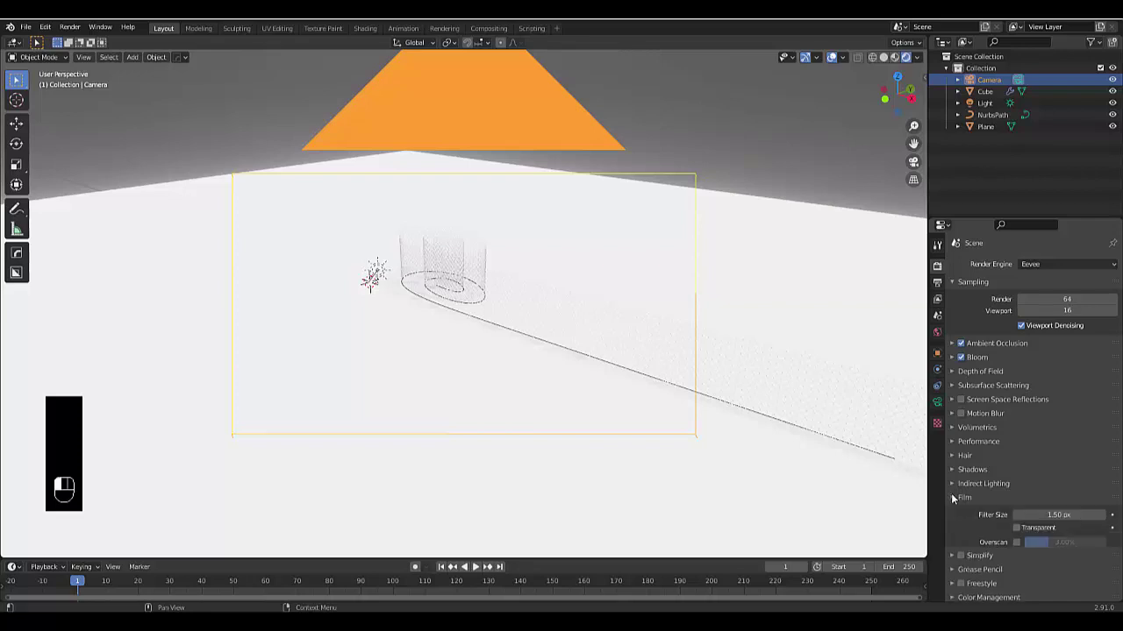
pyautogui.click(1016, 529)
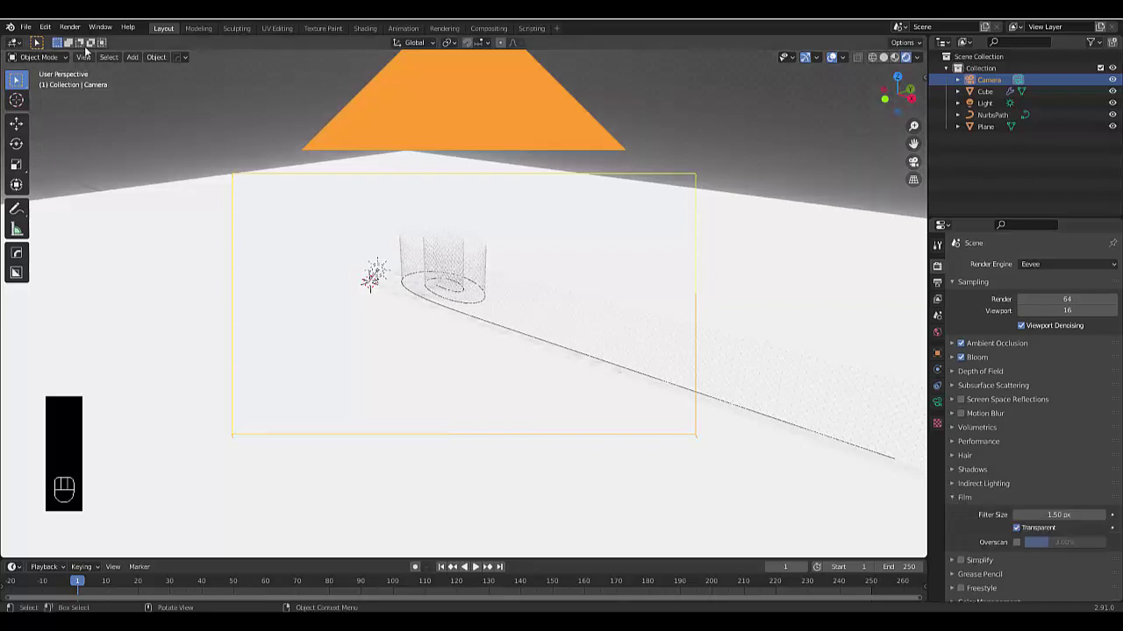
pyautogui.click(68, 27)
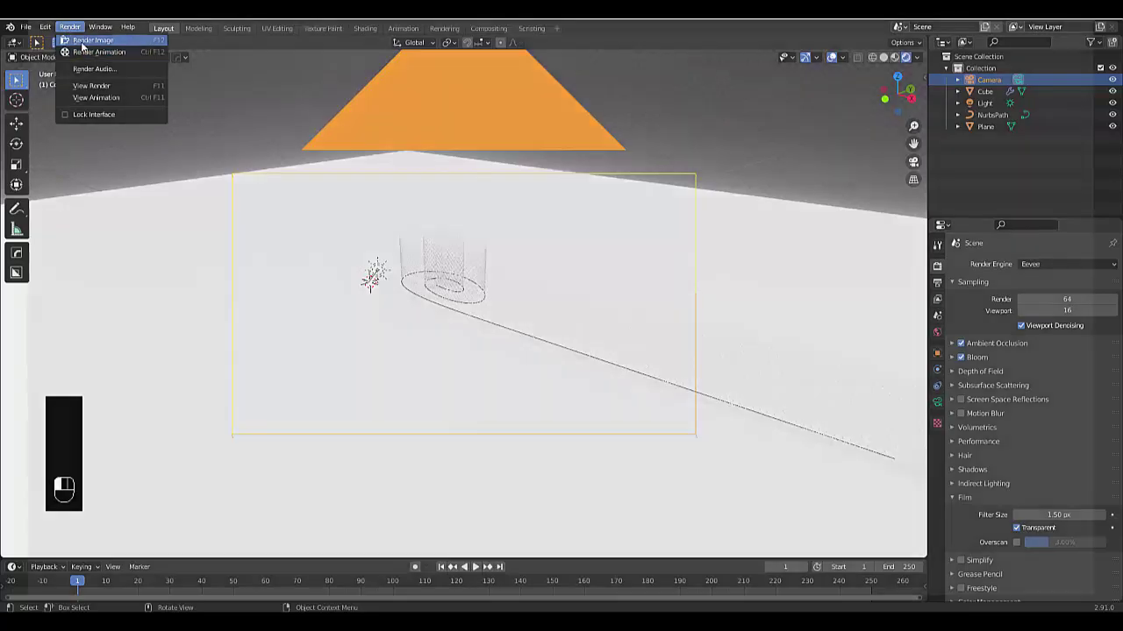
pyautogui.click(88, 41)
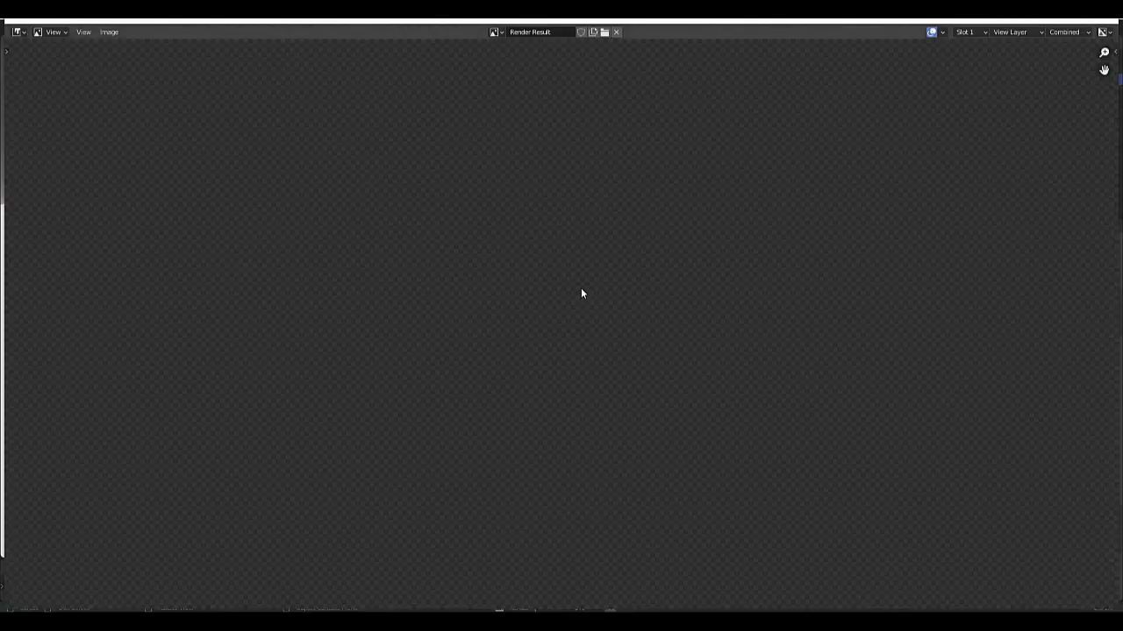